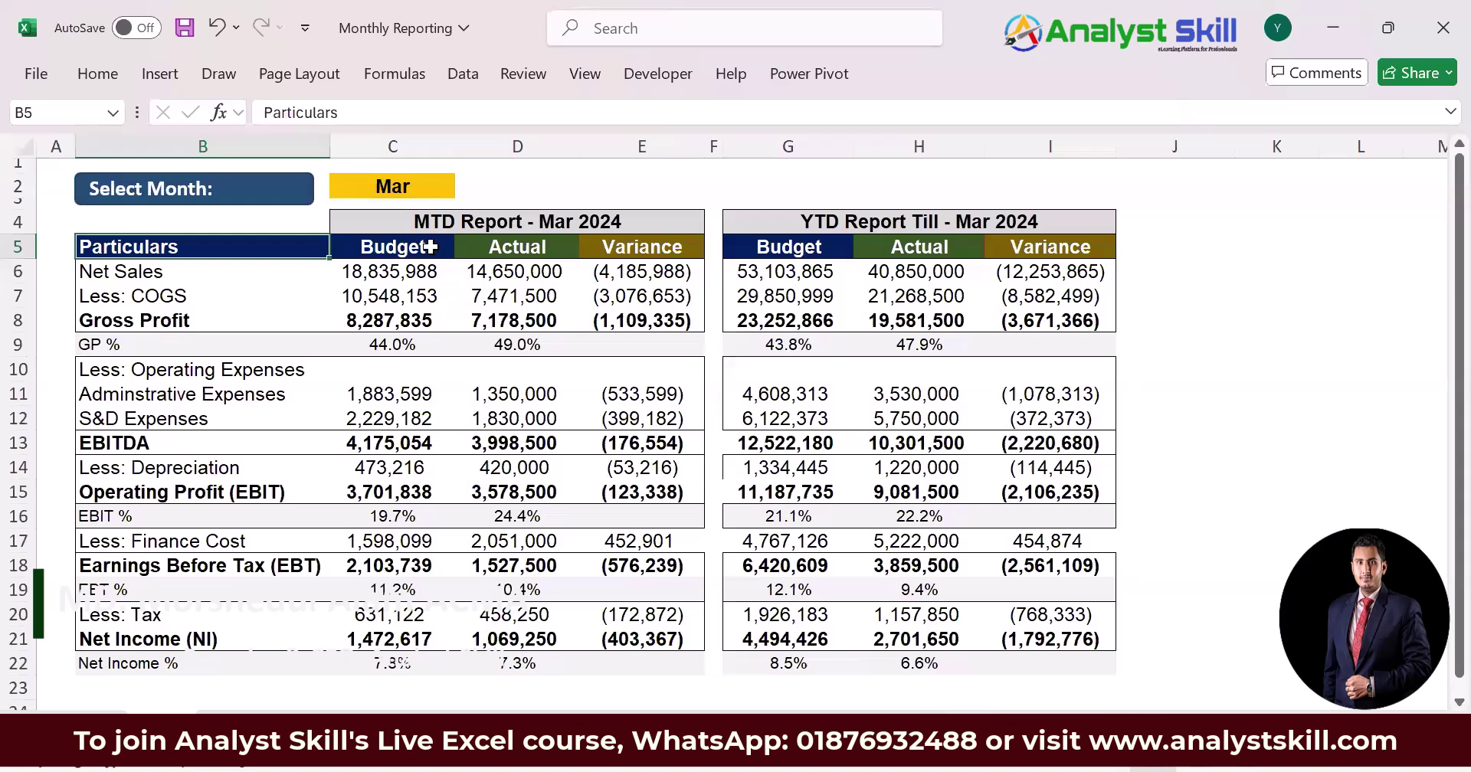
# Review the MTD and YTD report headings, the month selector and the YTD Net Sales budget formula
pyautogui.click(517, 247)
pyautogui.click(634, 246)
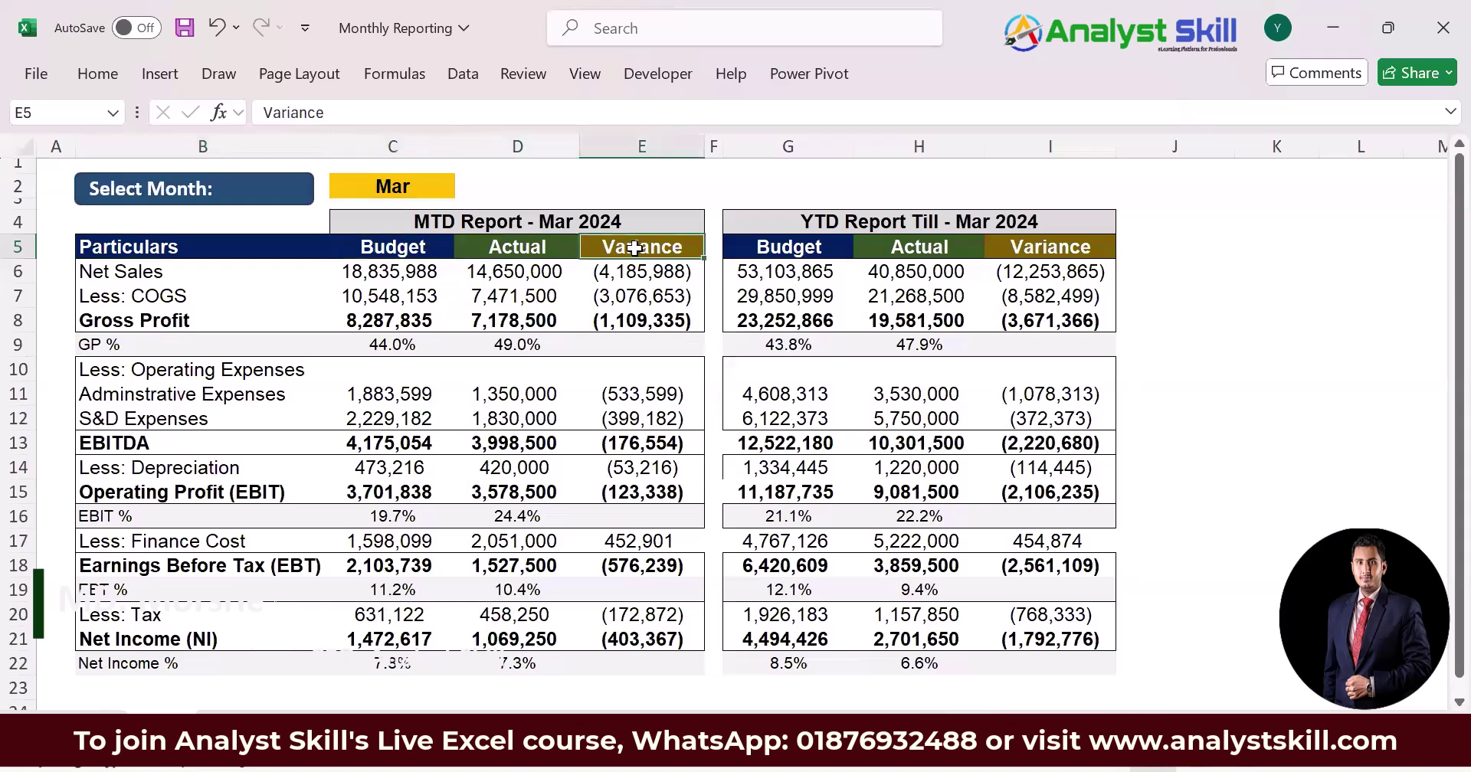
pyautogui.click(831, 222)
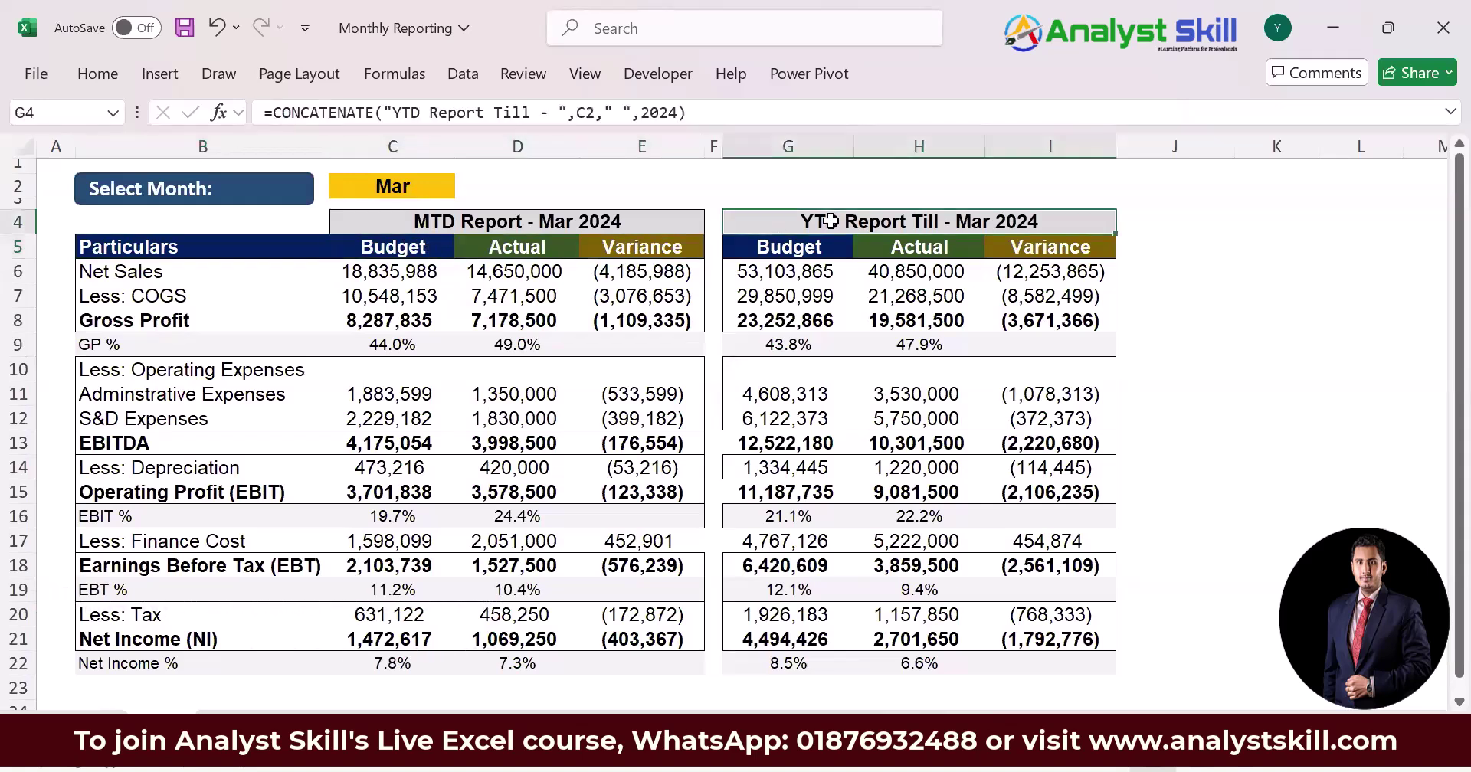
pyautogui.click(437, 187)
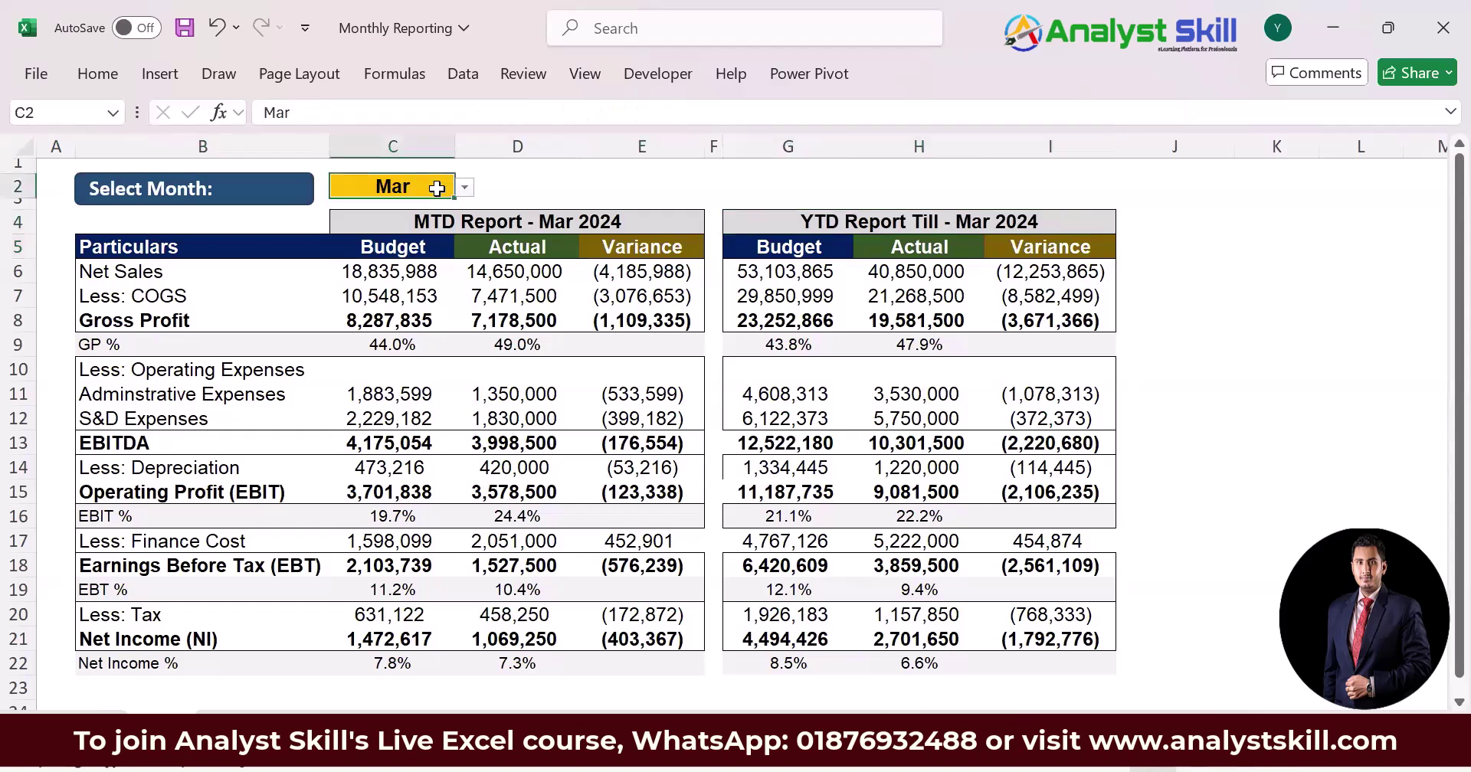
pyautogui.click(797, 278)
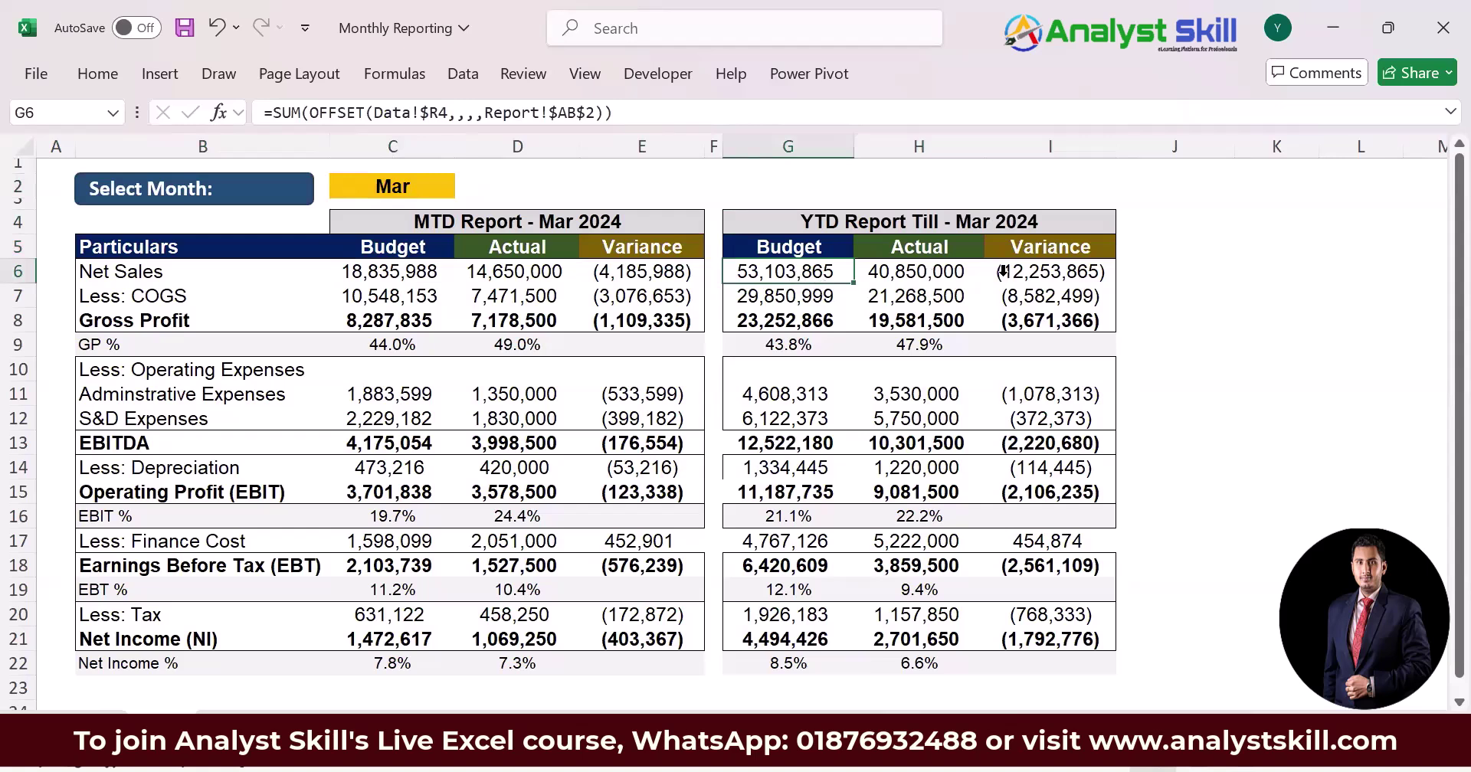
# Set the report month in C2 to Jun and review the MTD and YTD column blocks
pyautogui.click(442, 185)
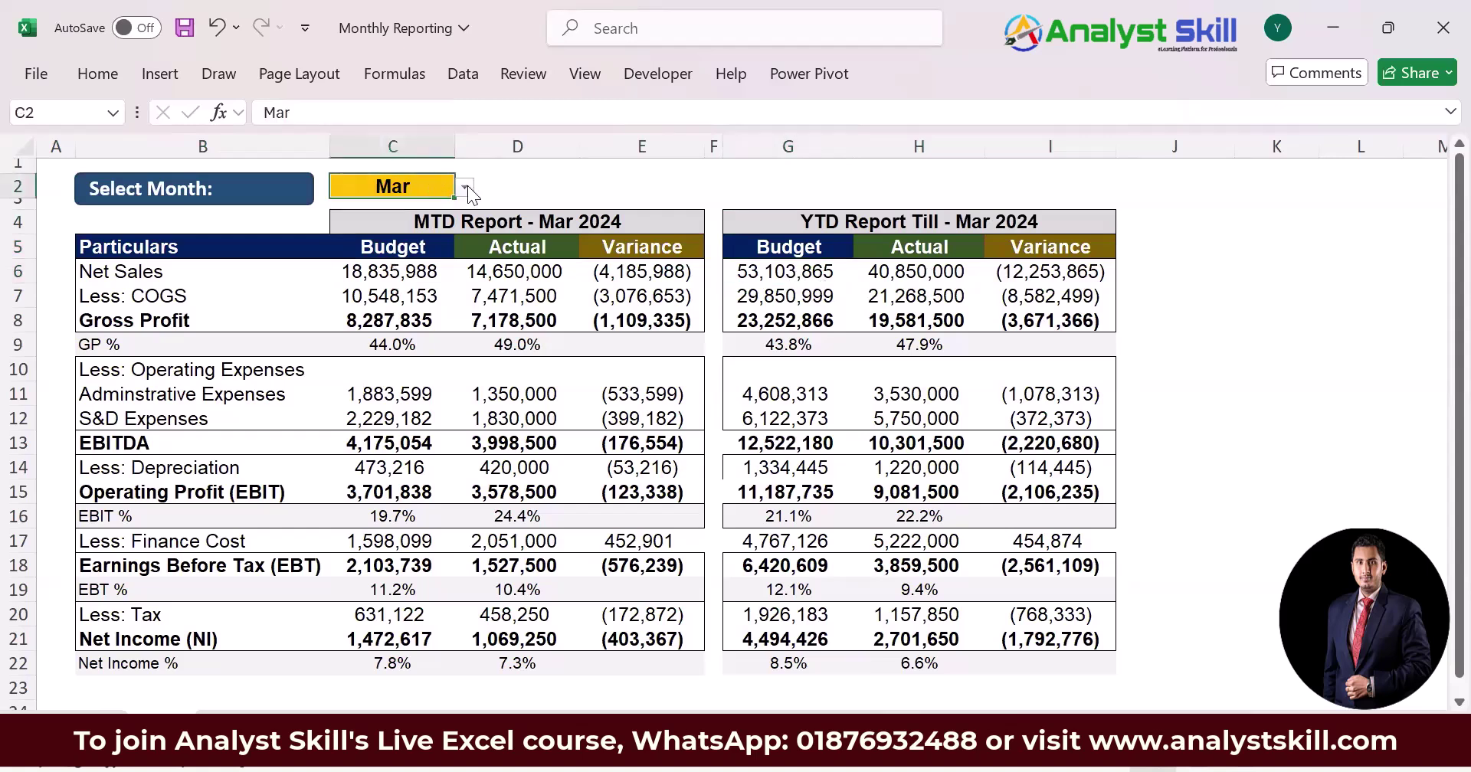
pyautogui.click(465, 188)
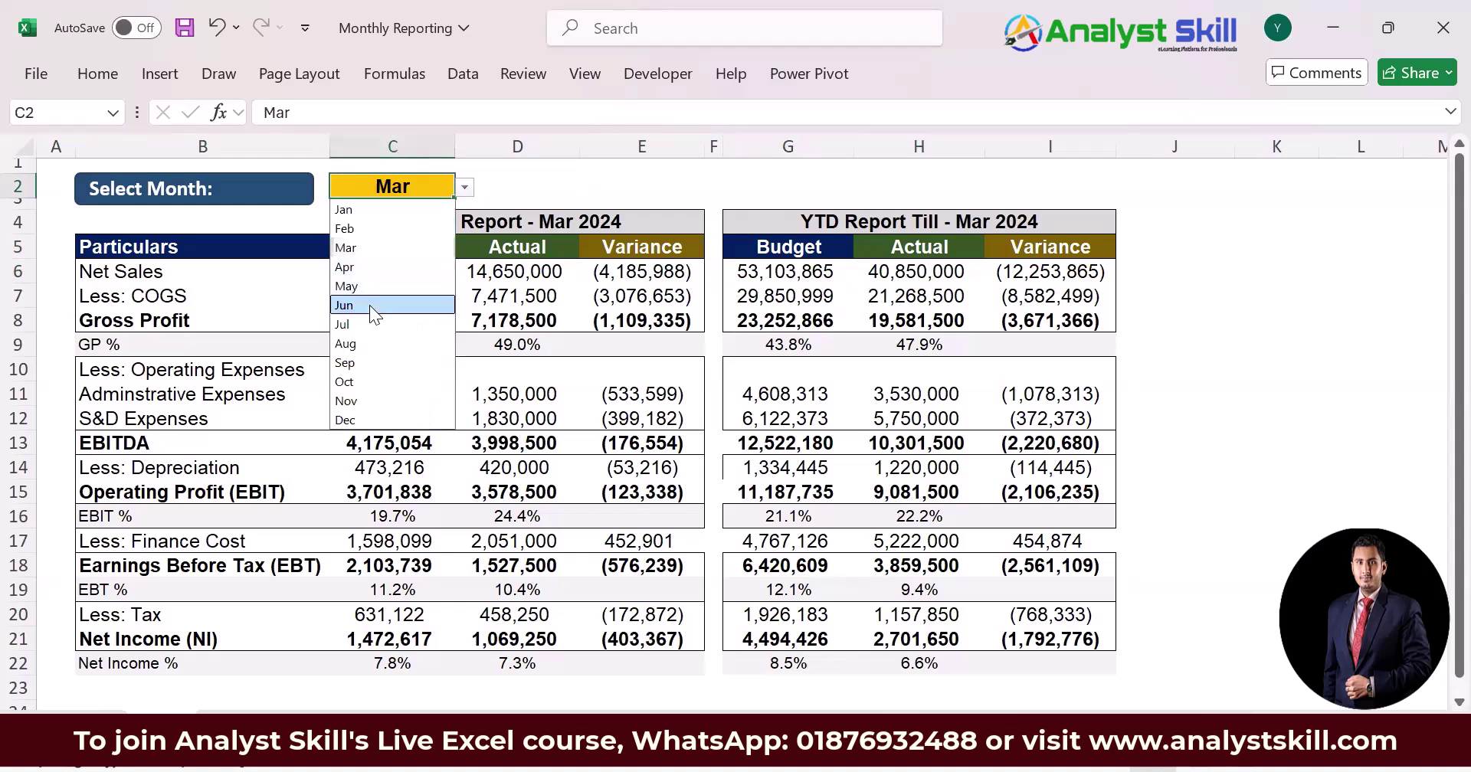
pyautogui.click(369, 305)
pyautogui.moveTo(391, 144); pyautogui.dragTo(565, 191)
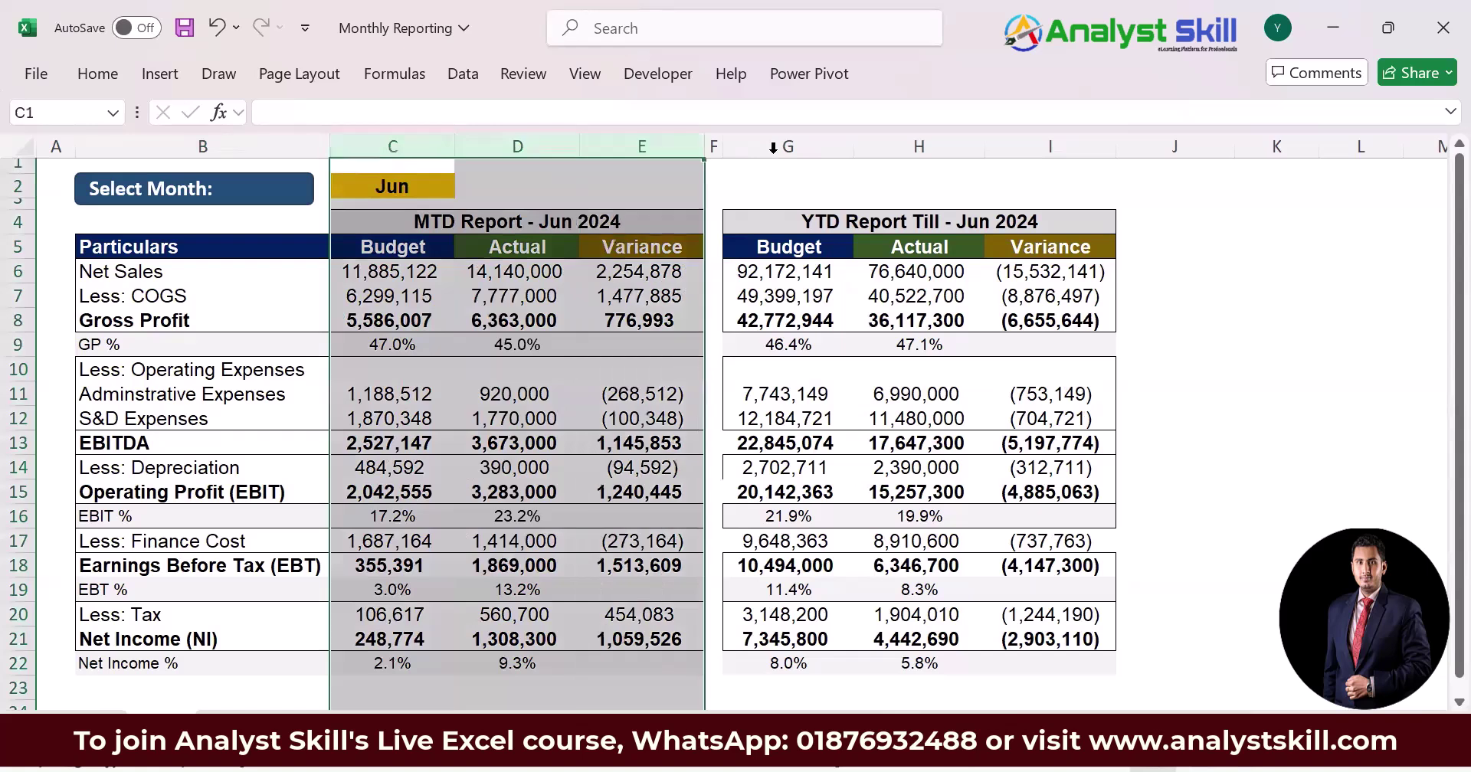
pyautogui.moveTo(772, 146); pyautogui.dragTo(999, 184)
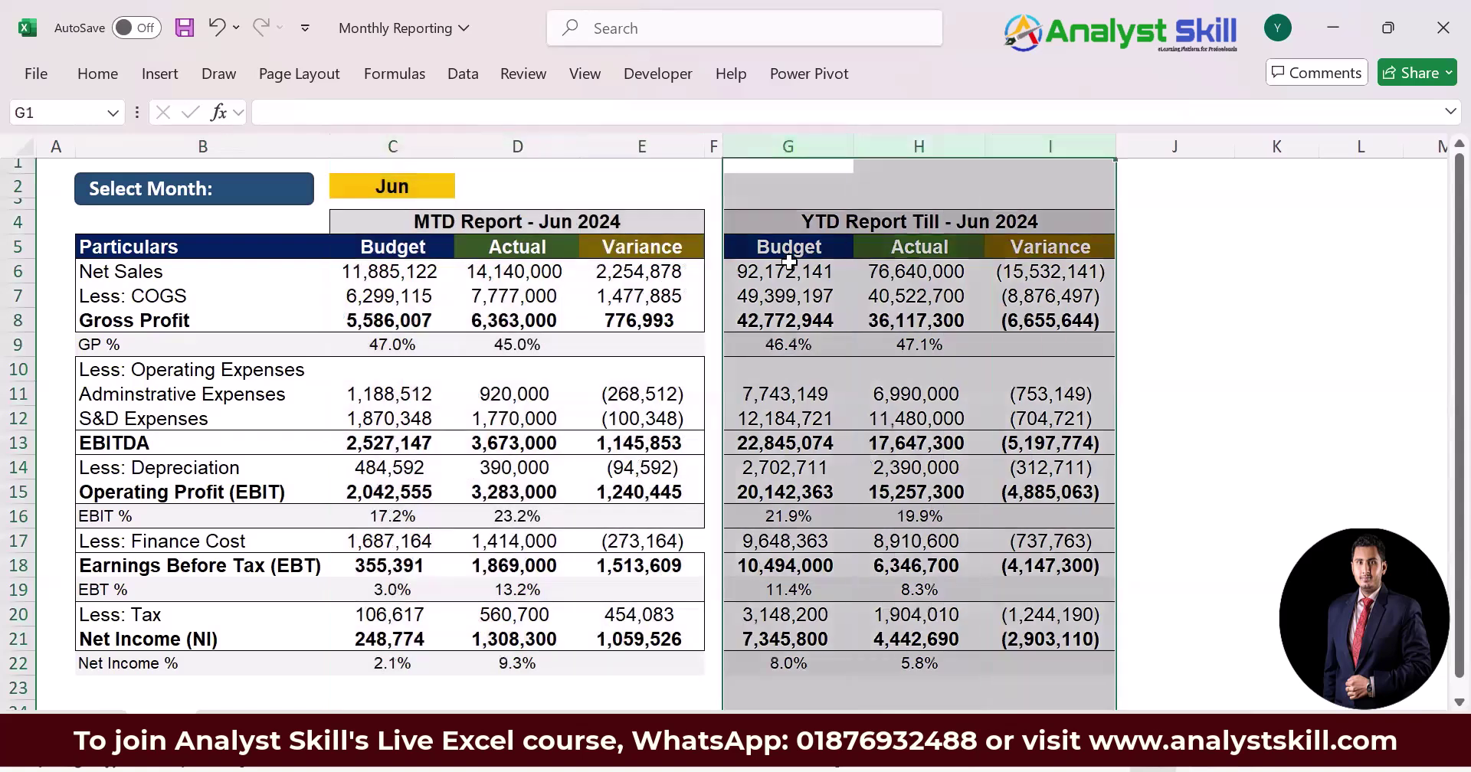
pyautogui.click(785, 221)
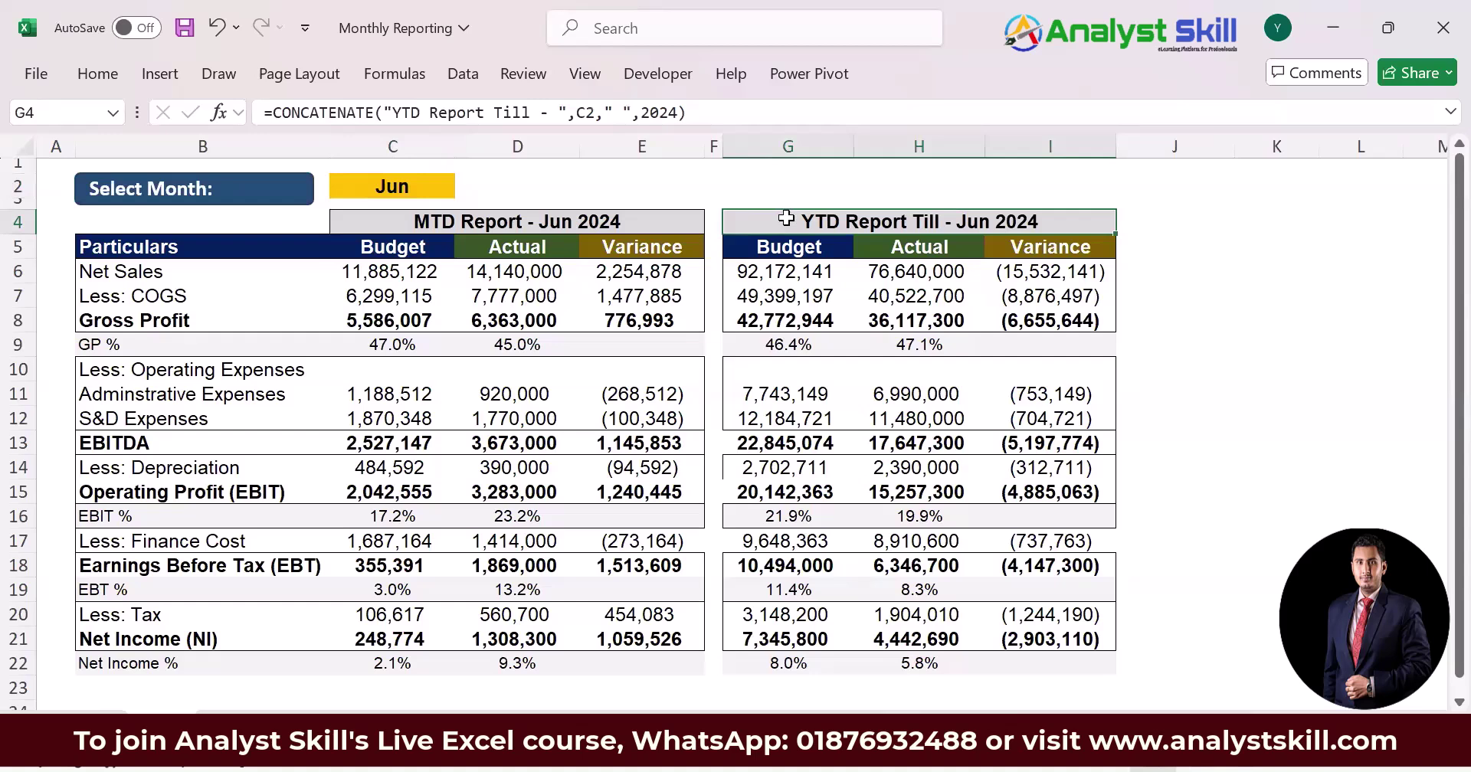
# Set the report month in C2 to Sep and review the MTD and YTD column blocks
pyautogui.click(417, 190)
pyautogui.click(465, 186)
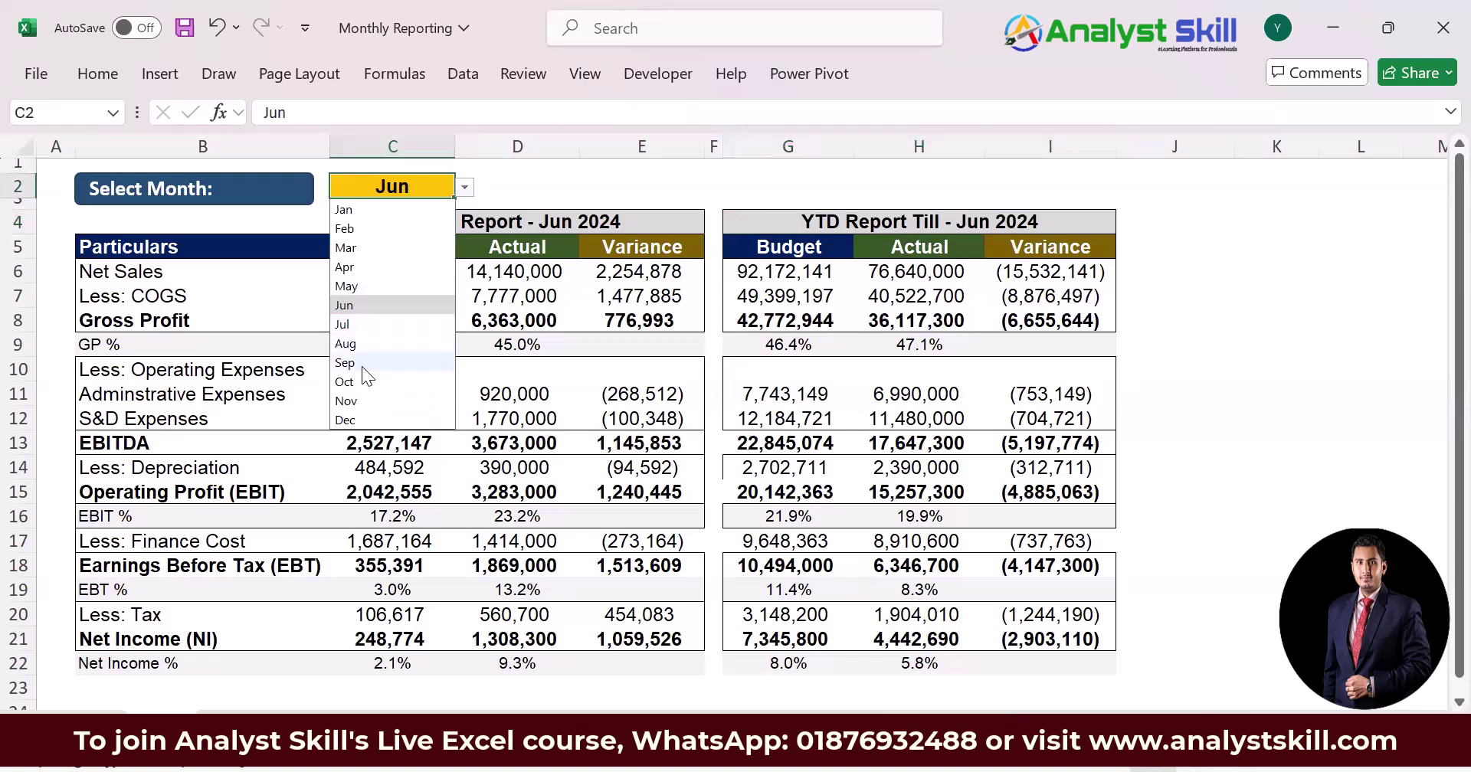
pyautogui.press('Return')
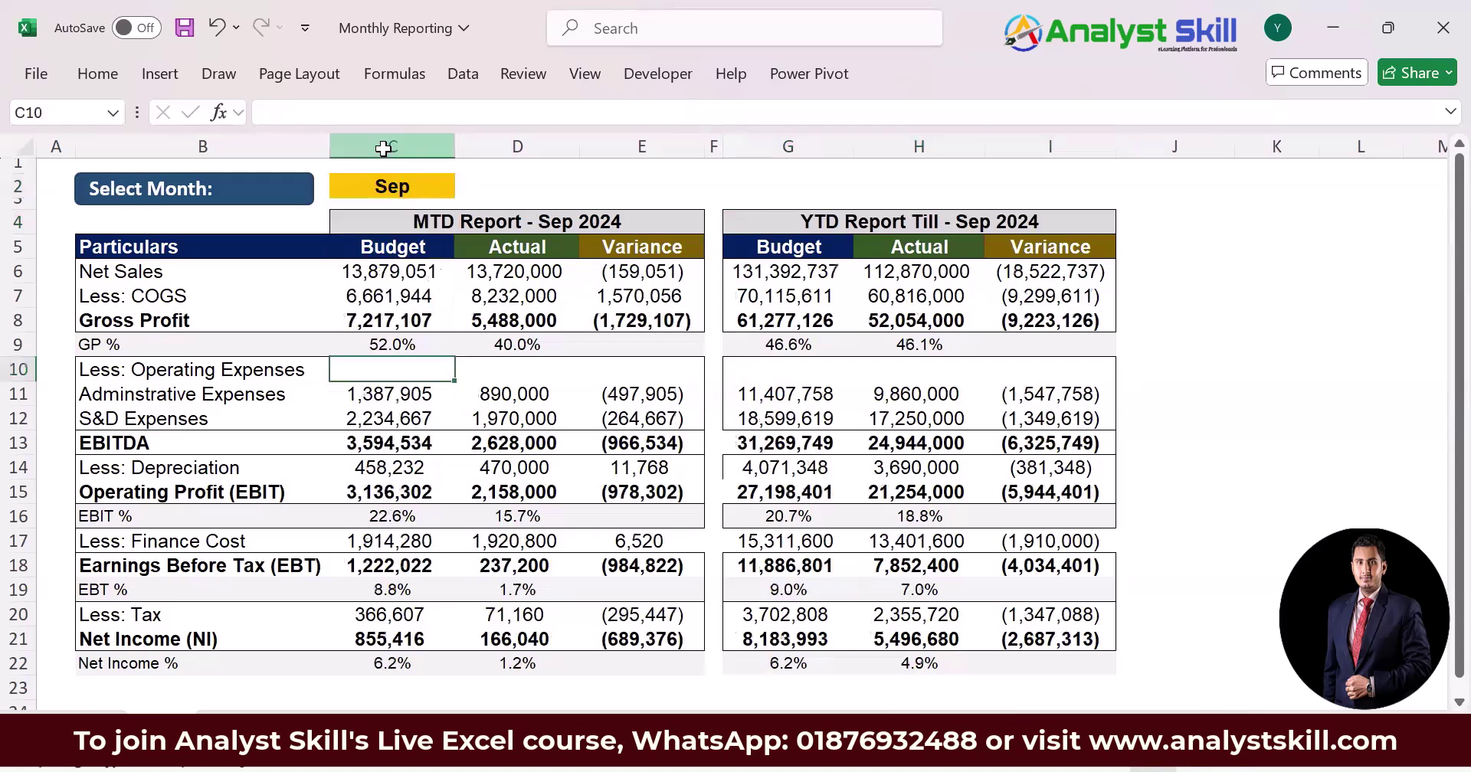
pyautogui.moveTo(384, 144); pyautogui.dragTo(643, 169)
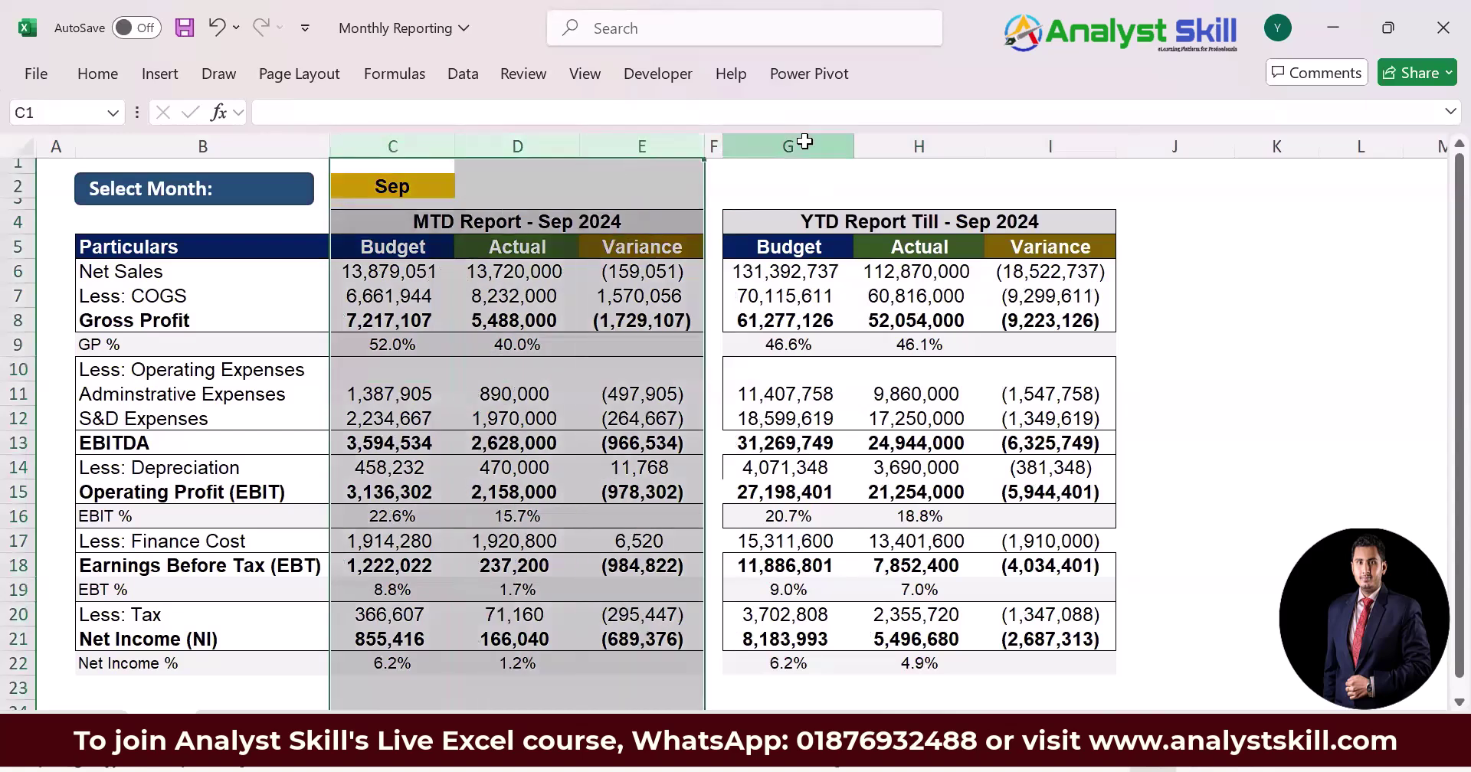
pyautogui.moveTo(805, 141); pyautogui.dragTo(1027, 390)
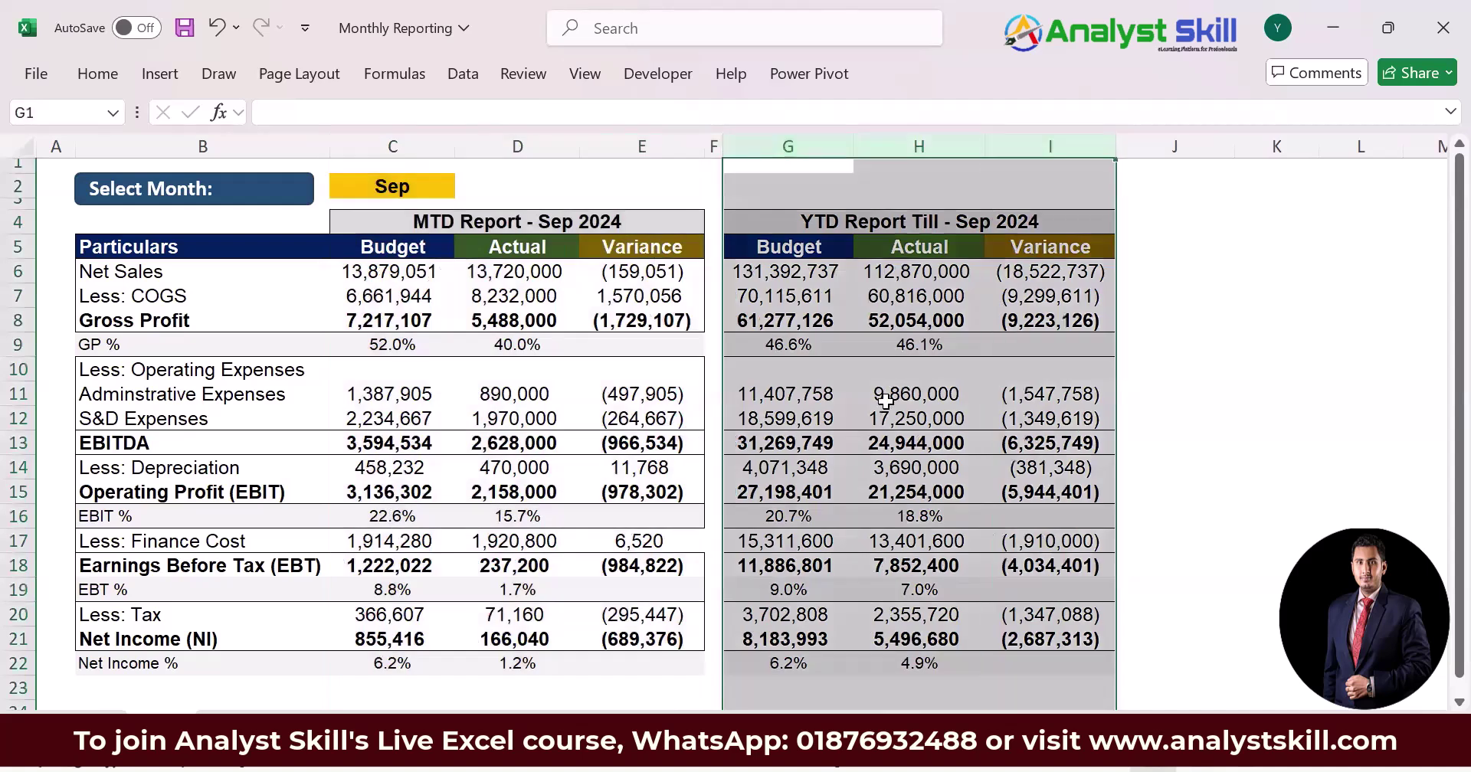
pyautogui.click(916, 467)
# Set the report month in C2 to Apr
pyautogui.click(398, 187)
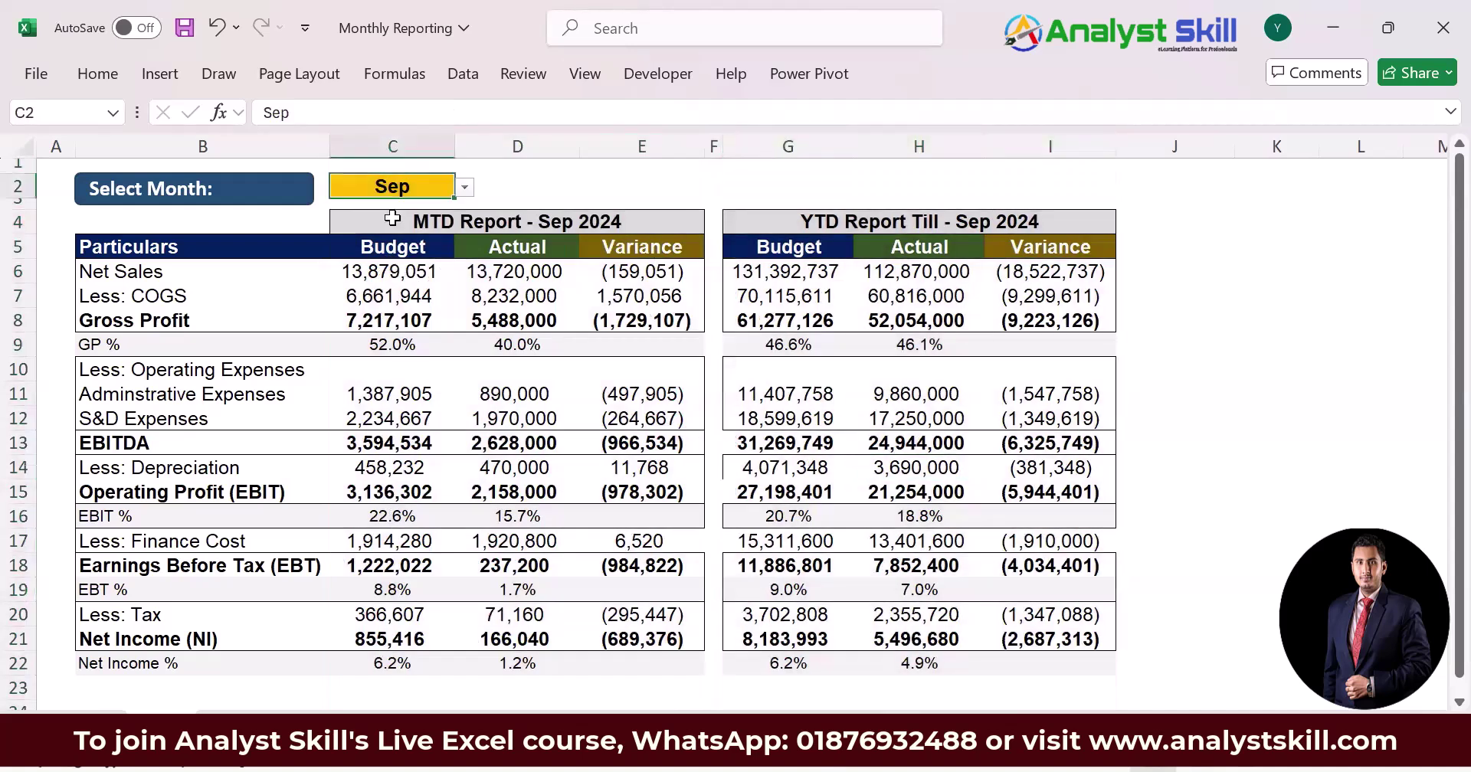
pyautogui.hotkey('alt', 'Down')
pyautogui.press('Return')
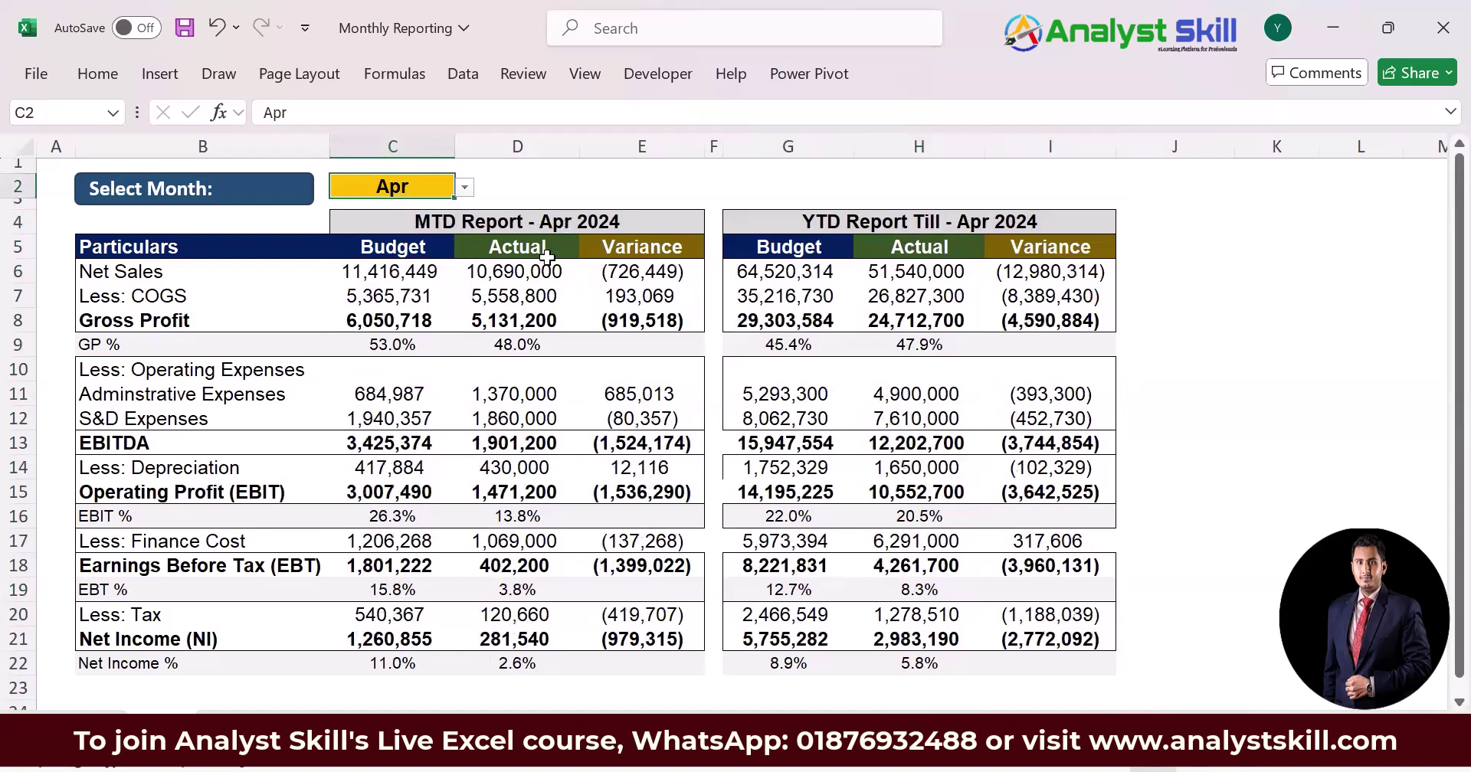
# Inspect the formula behind the MTD report heading in C4 without changing it, and return to the month selector
pyautogui.press('Down')
pyautogui.press('F2')
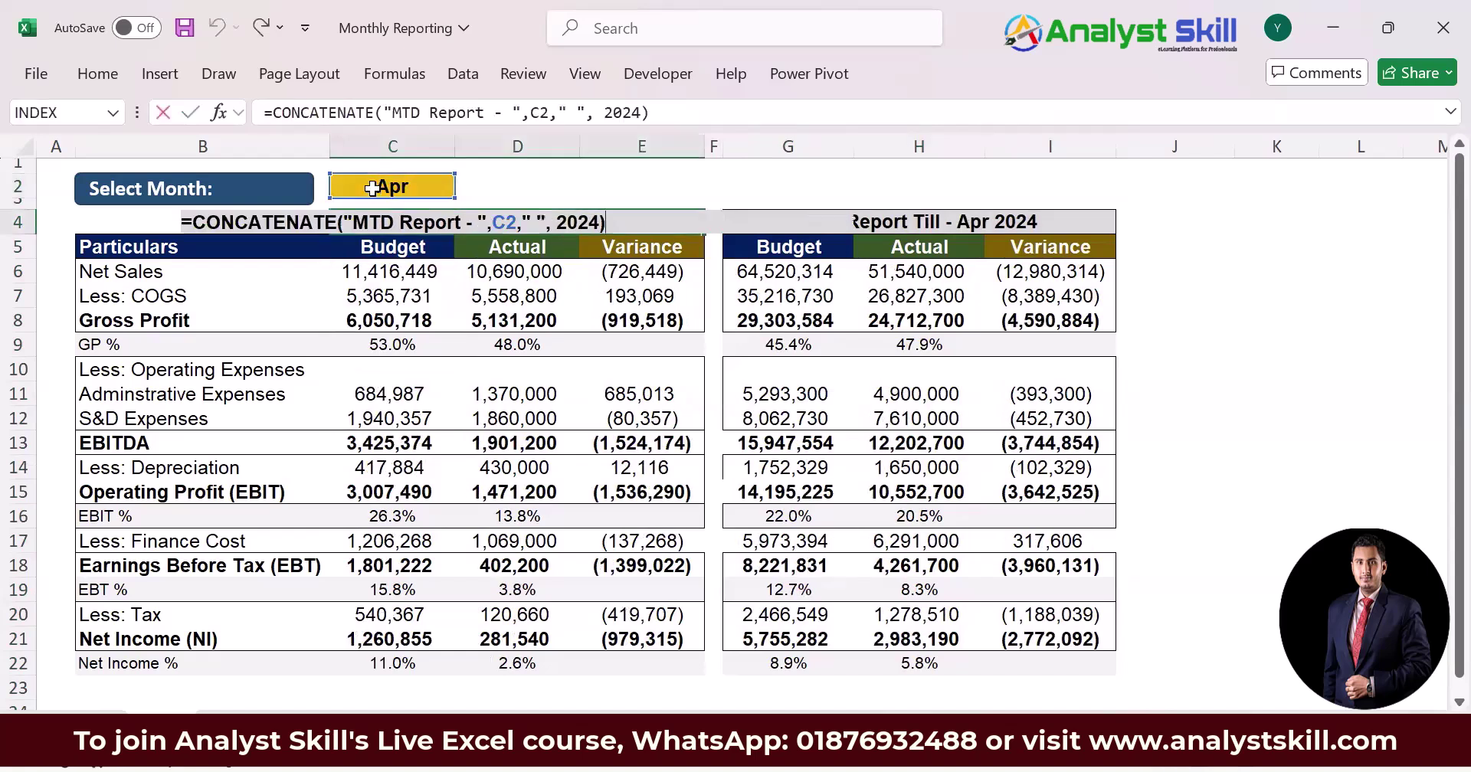
pyautogui.press('Escape')
pyautogui.press('Up')
pyautogui.press('Up')
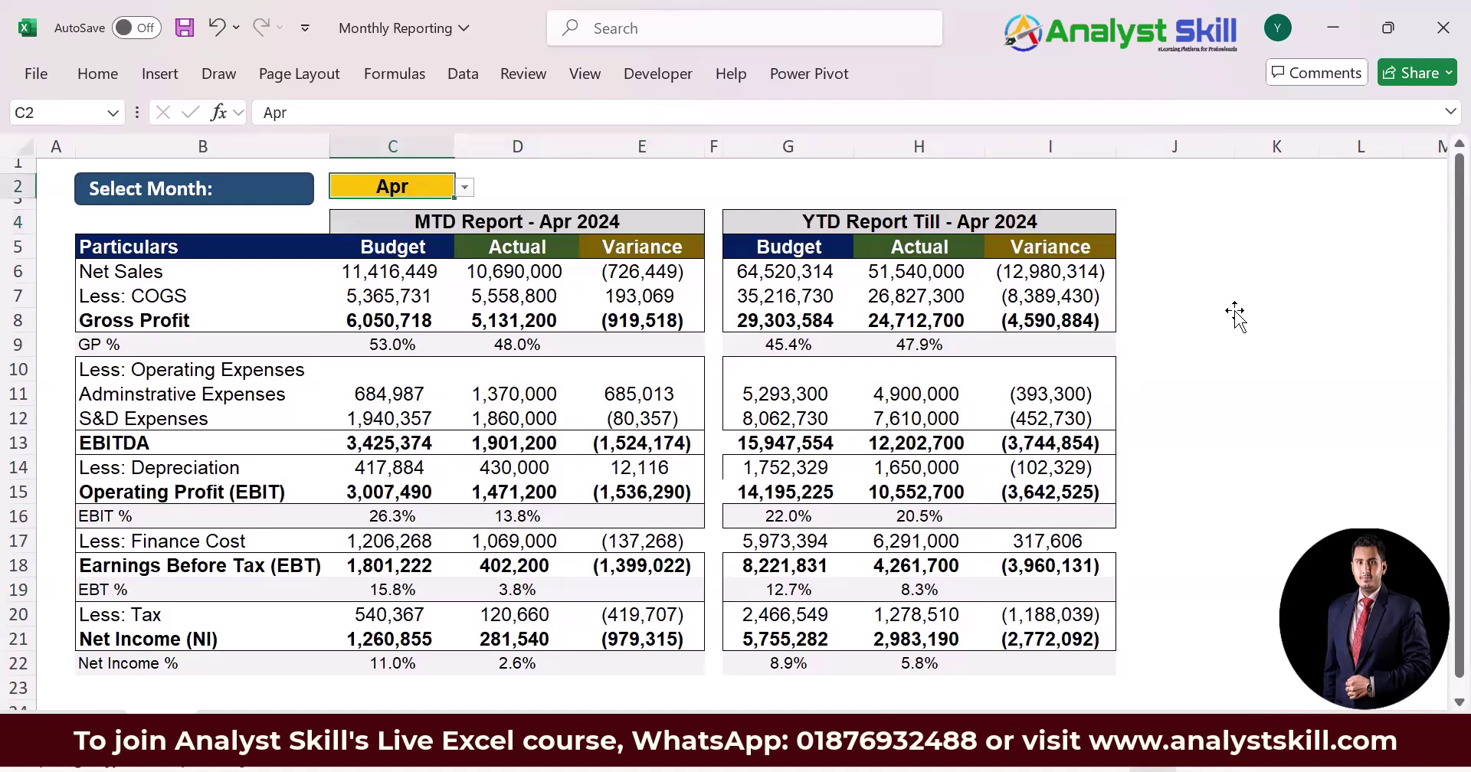
# Examine the helper table of months in columns AA:AB and the lookup formula in AB2, and trace it to its source cell
pyautogui.click(1235, 312)
pyautogui.hotkey('ctrl', 'Right')
pyautogui.press('Right')
pyautogui.press('Right')
pyautogui.press('Left')
pyautogui.click(1283, 203)
pyautogui.press('F2')
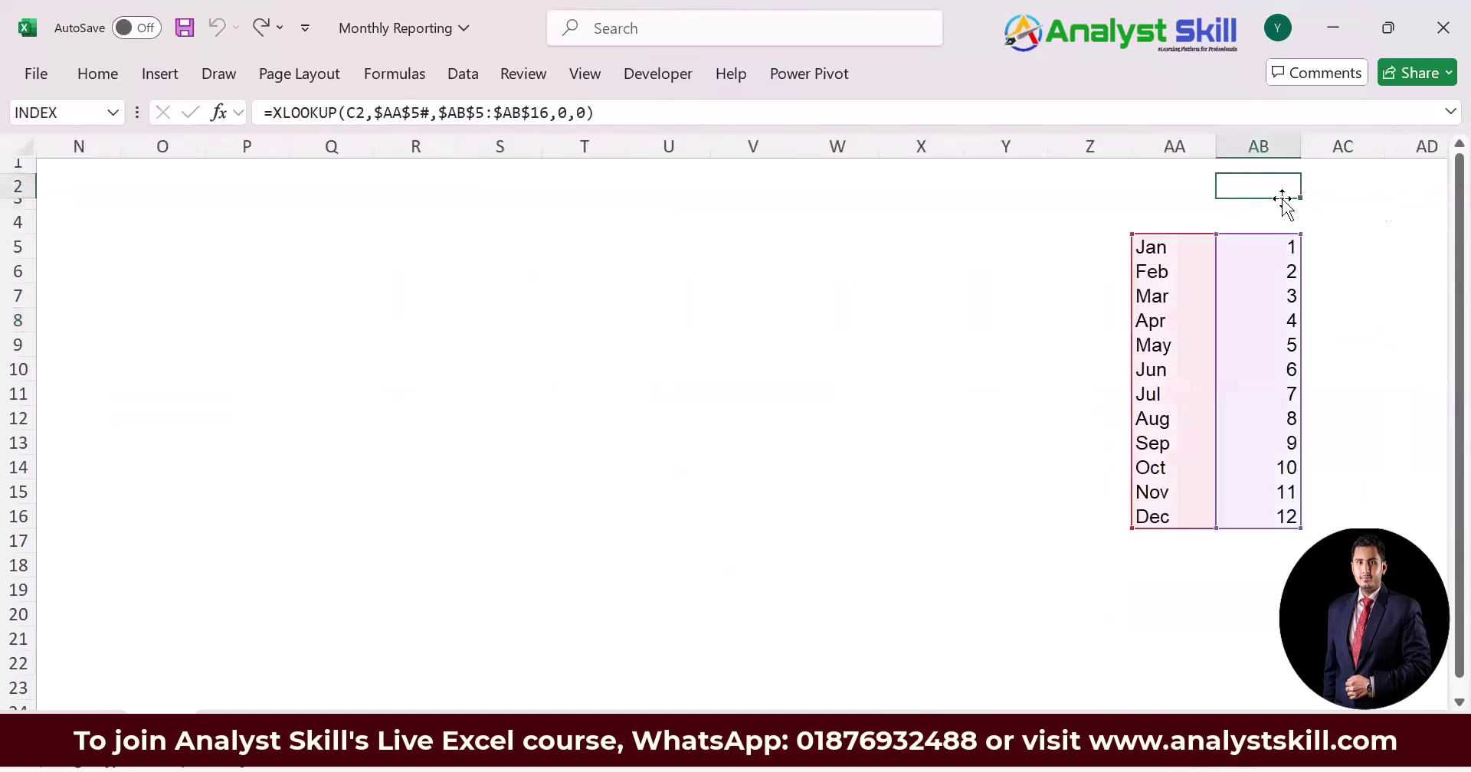
pyautogui.press('Escape')
pyautogui.hotkey('ctrl', '[')
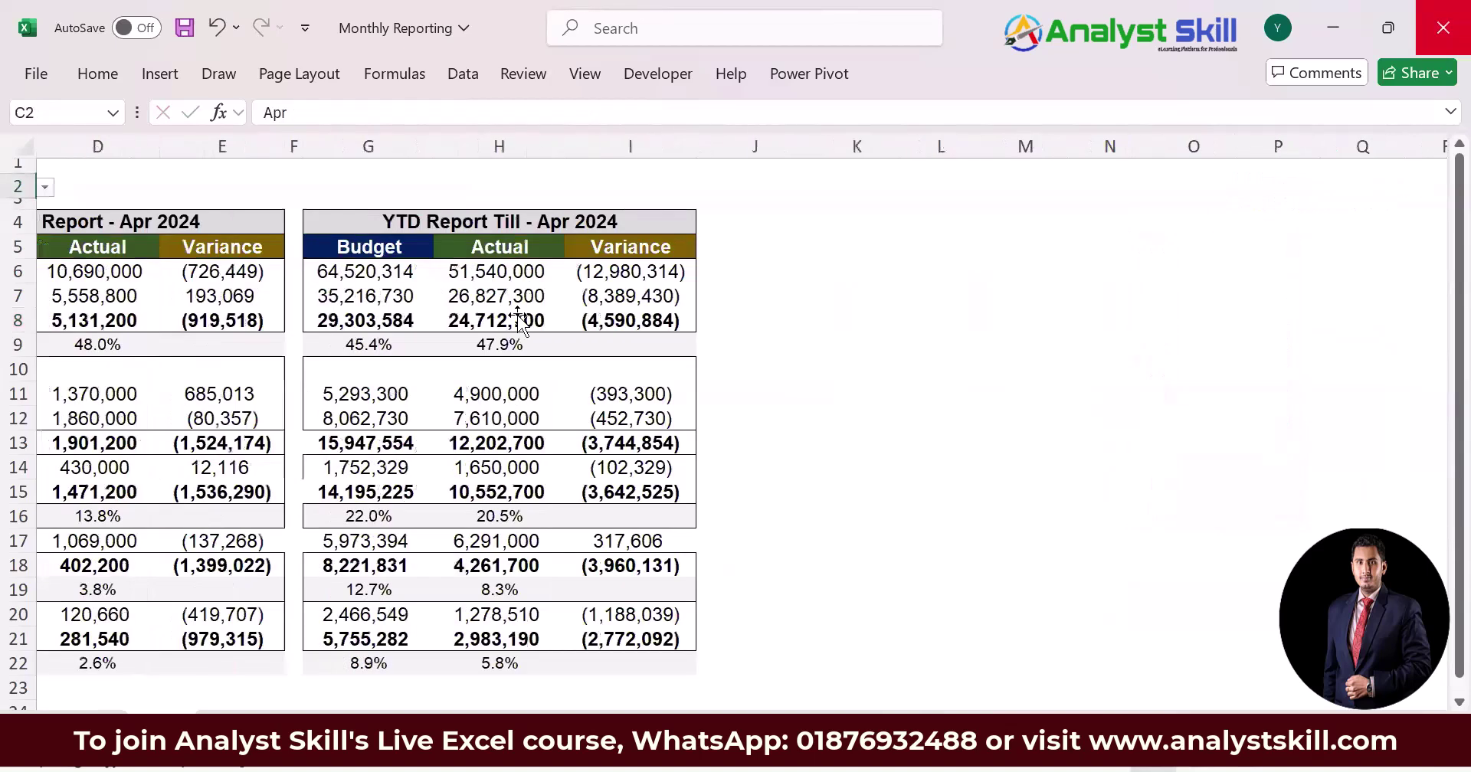
# Compare the MTD formulas for Net Sales budget and actual with the YTD formulas, leaving them unchanged
pyautogui.click(519, 276)
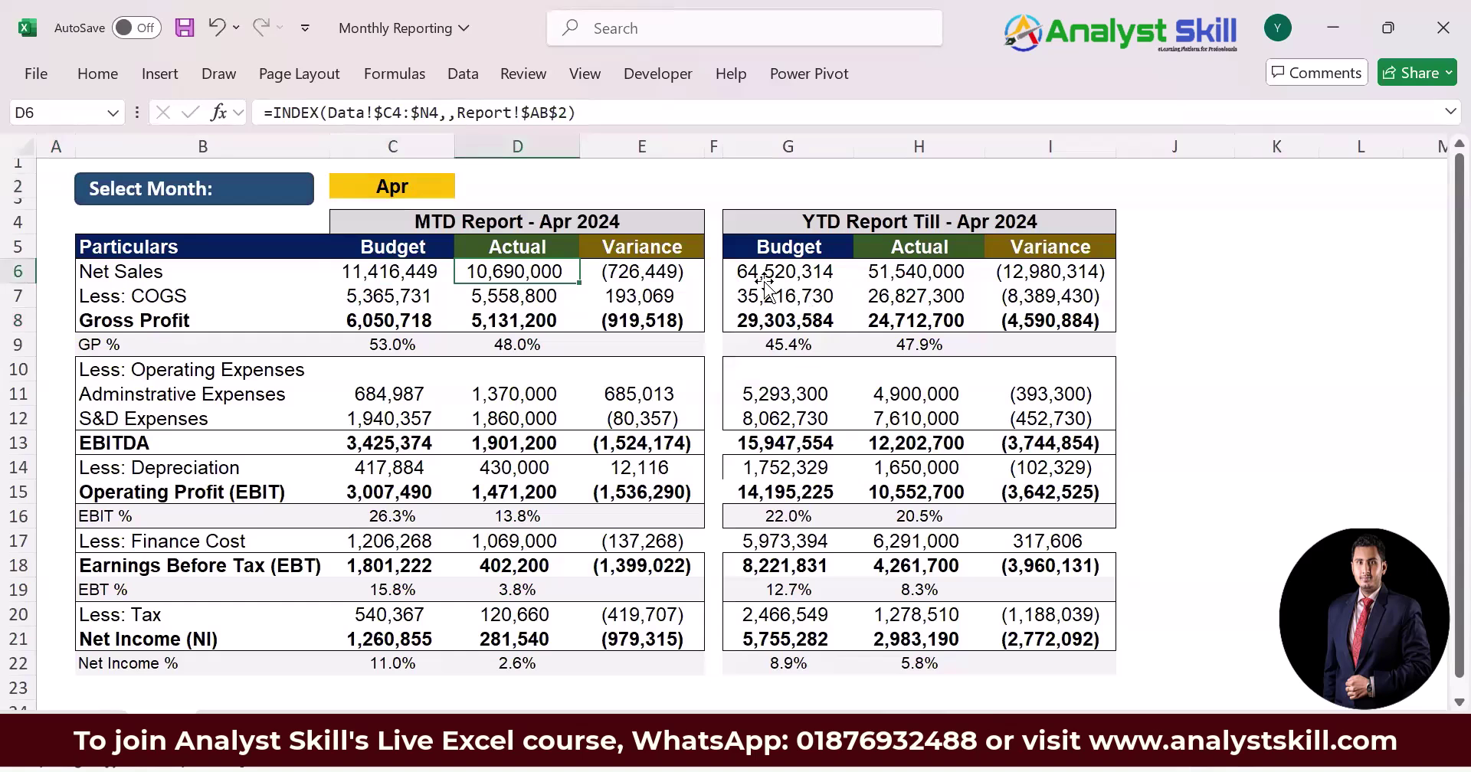
pyautogui.click(797, 296)
pyautogui.press('F2')
pyautogui.click(902, 273)
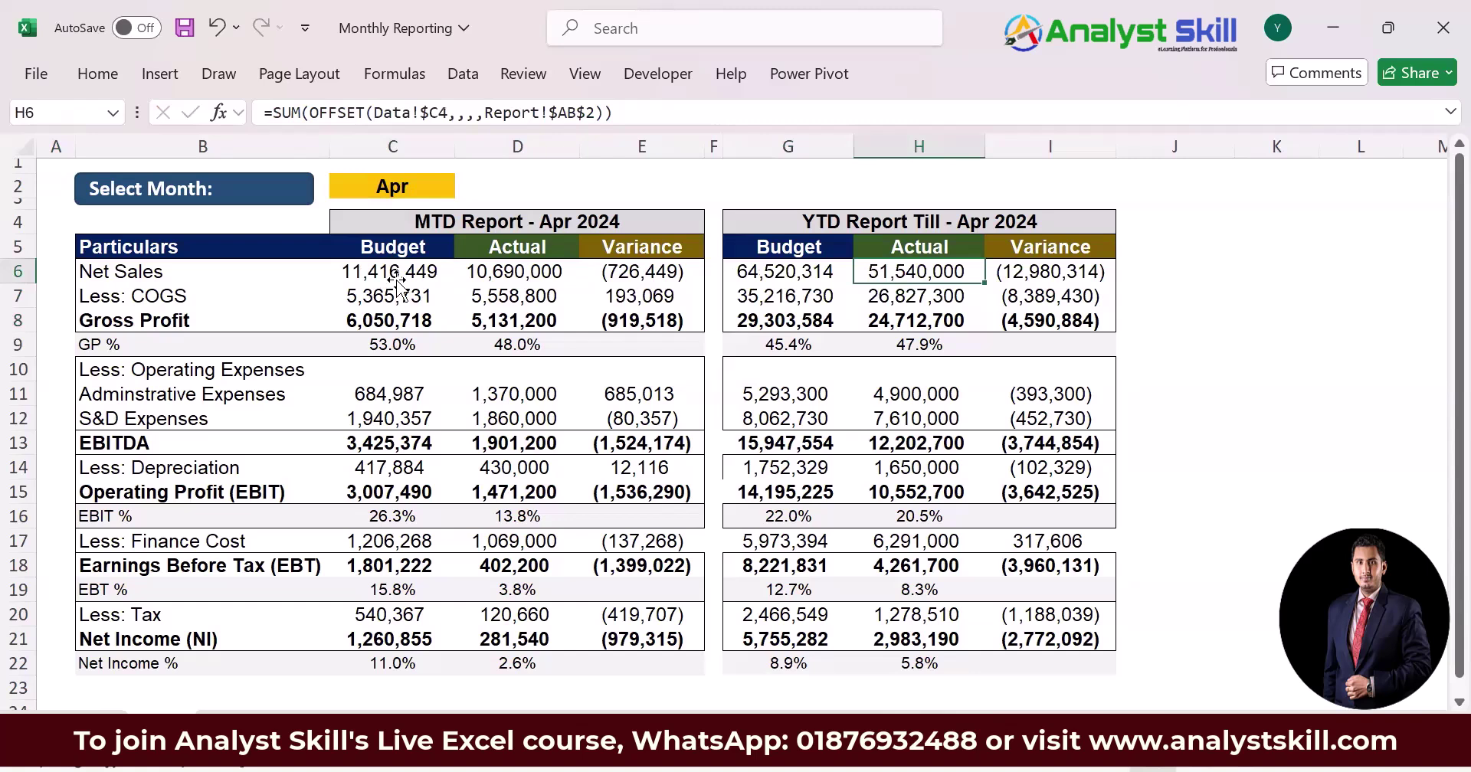
pyautogui.press('Left')
pyautogui.press('Left')
pyautogui.press('Left')
pyautogui.press('Left')
pyautogui.press('Left')
pyautogui.press('F2')
pyautogui.press('Escape')
# Examine the OFFSET part of the YTD budget formula for COGS in G7, and return to the month selector
pyautogui.click(821, 296)
pyautogui.press('F2')
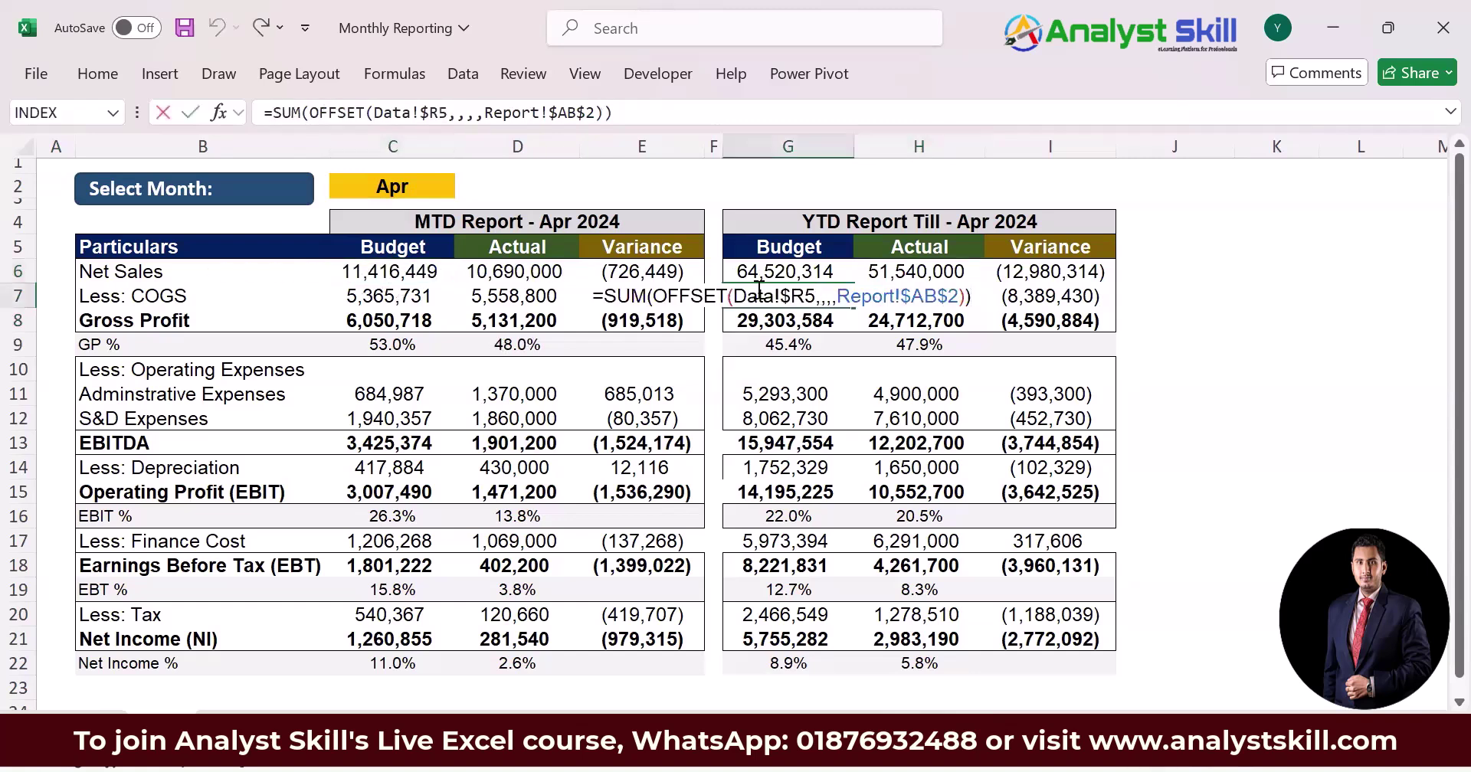
pyautogui.moveTo(665, 295); pyautogui.dragTo(937, 300)
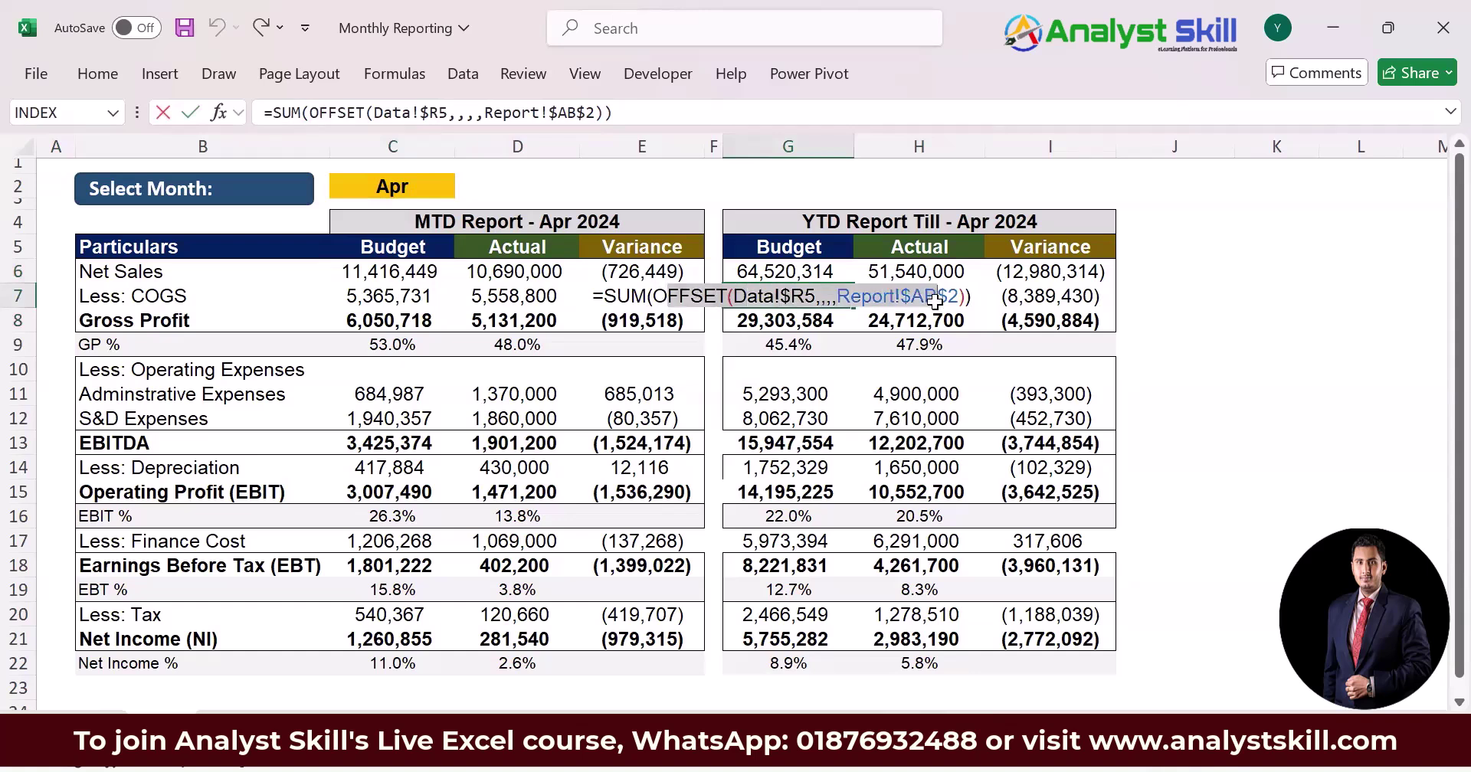
pyautogui.press('Escape')
pyautogui.click(426, 187)
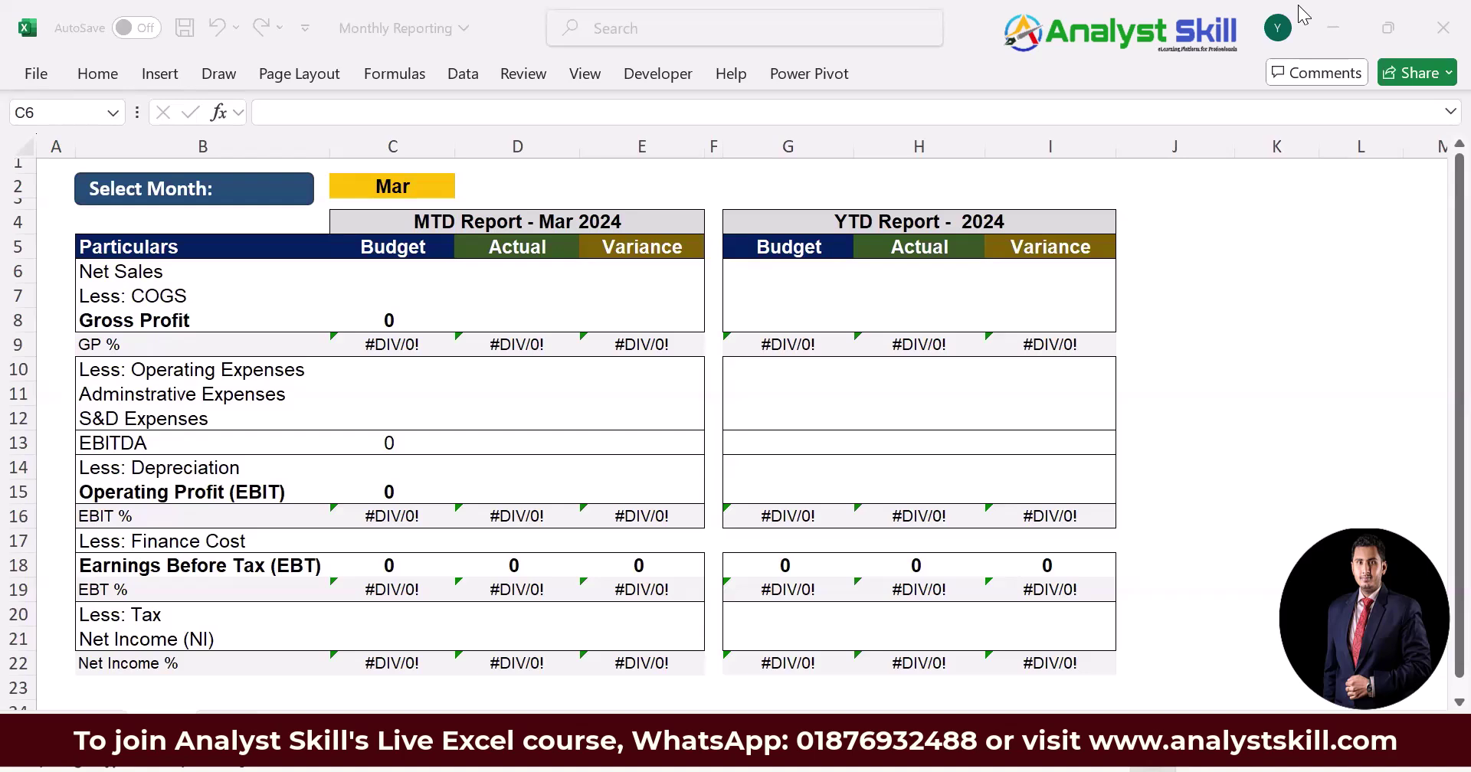
# Create a vertical month list starting in AA5 of the blank report with TRANSPOSE of Data!C3:N3
pyautogui.click(397, 183)
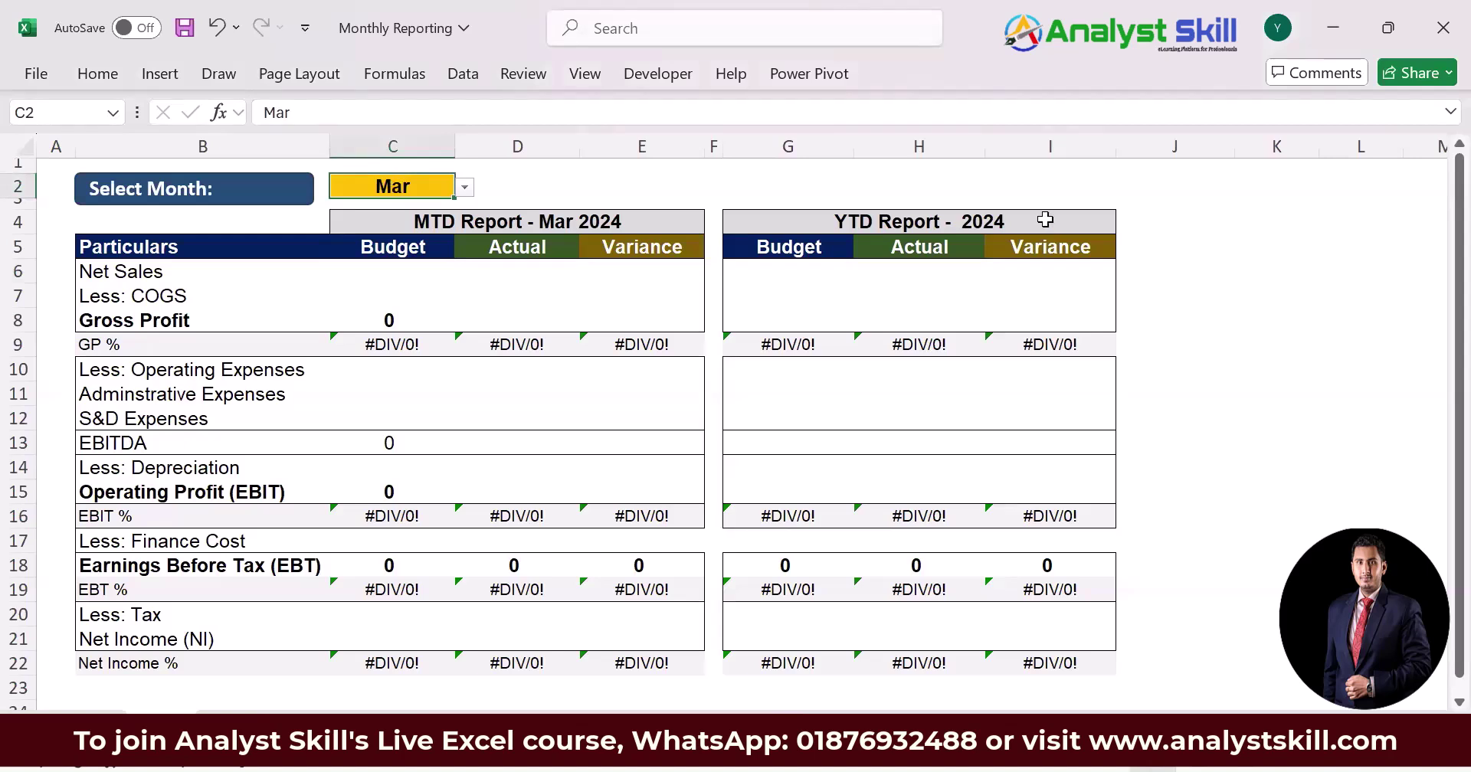
pyautogui.click(1197, 246)
pyautogui.press('Right')
pyautogui.press('Right')
pyautogui.press('Right')
pyautogui.press('Right')
pyautogui.press('Right')
pyautogui.press('Right')
pyautogui.press('Right')
pyautogui.press('Right')
pyautogui.press('Right')
pyautogui.press('Right')
pyautogui.press('Right')
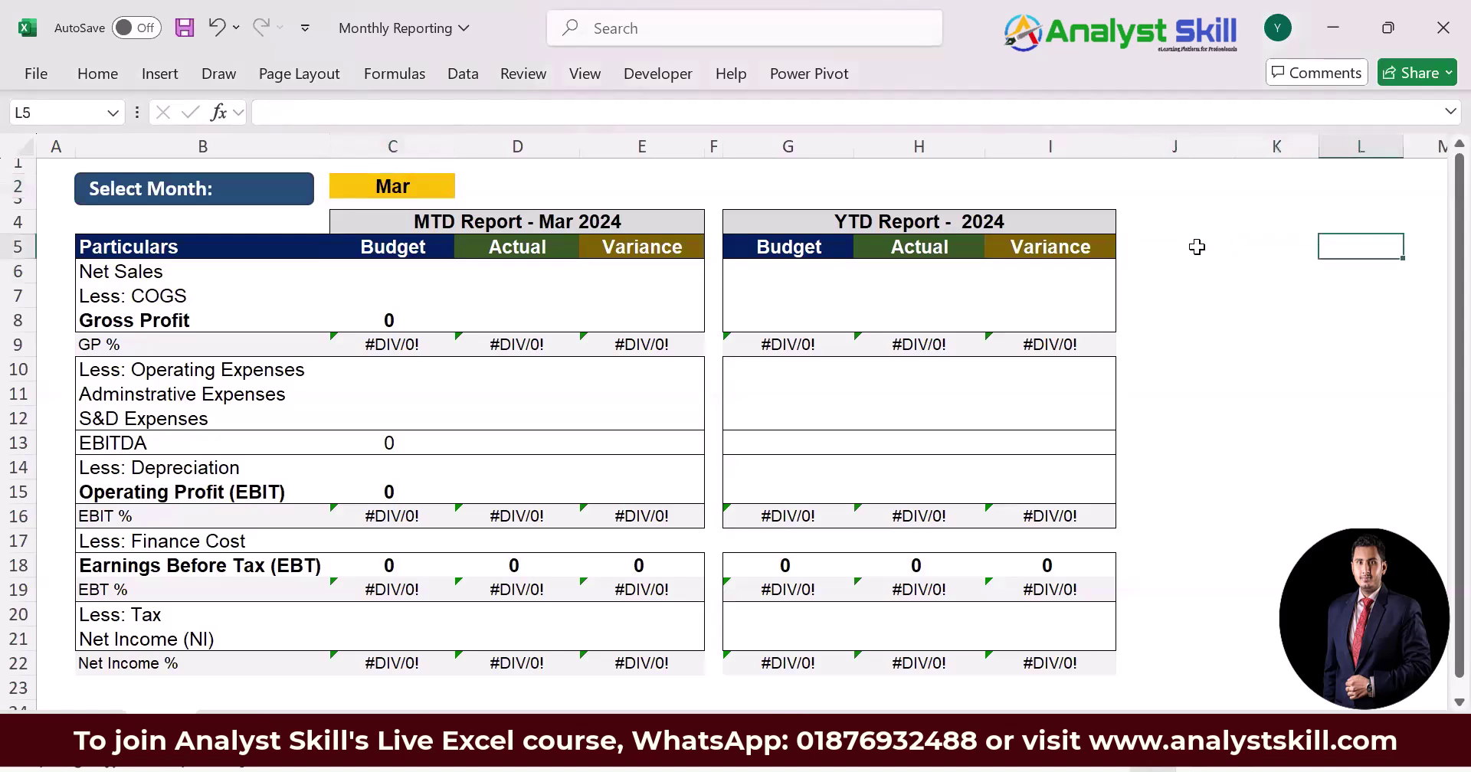
pyautogui.press('Right')
pyautogui.press('Right')
pyautogui.press('Right')
pyautogui.press('Right')
pyautogui.press('Right')
pyautogui.press('Right')
pyautogui.press('Right')
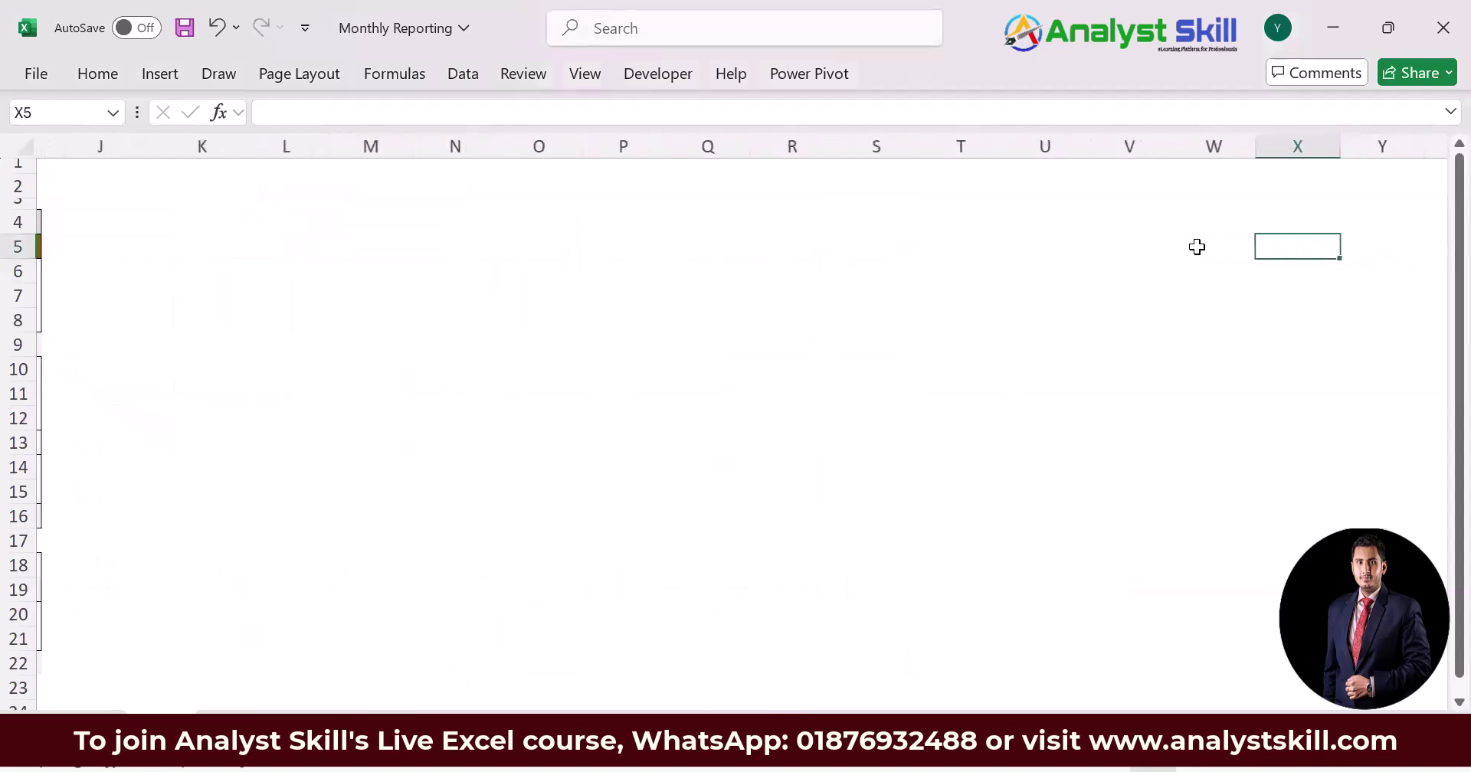
pyautogui.press('Left')
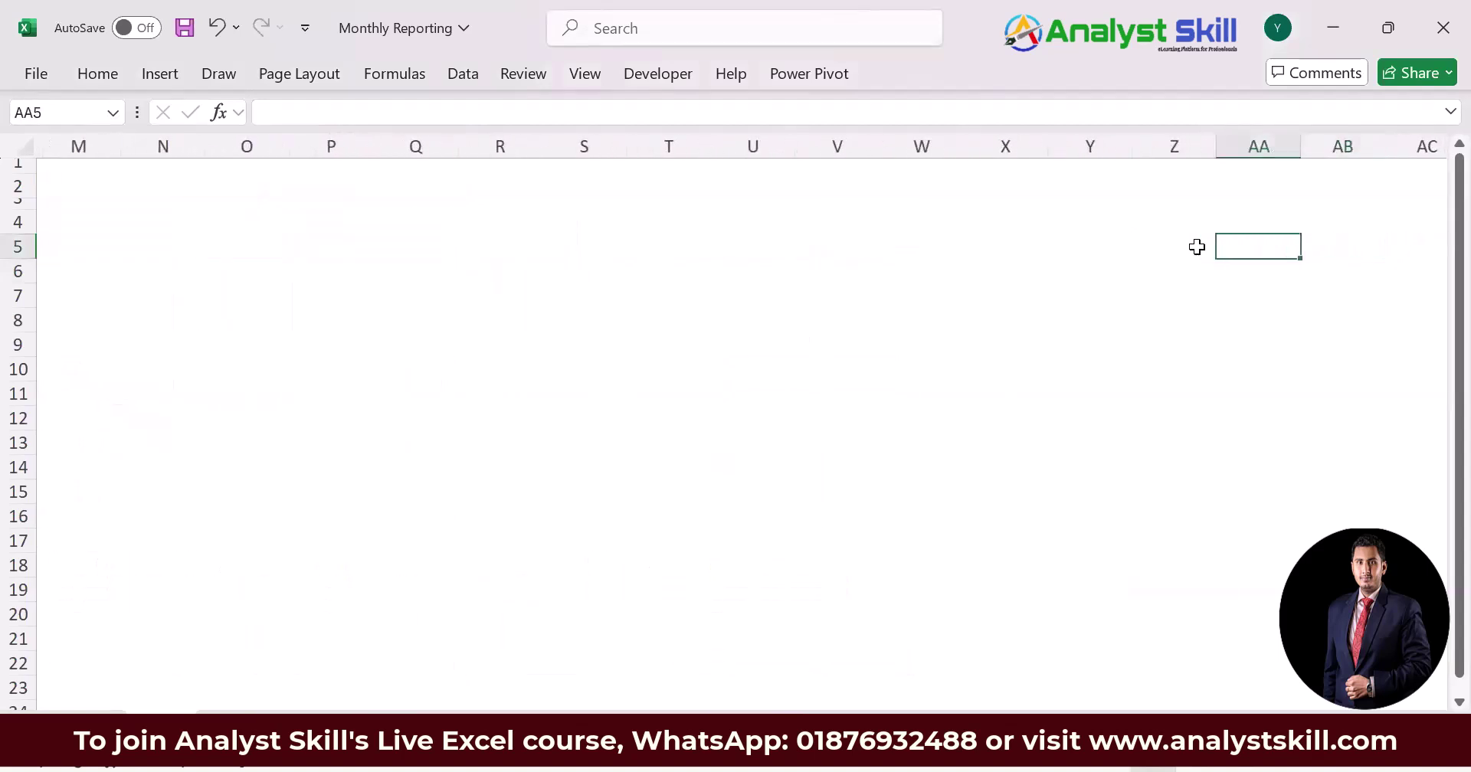
pyautogui.write('=TRANSPOSE(Data!')
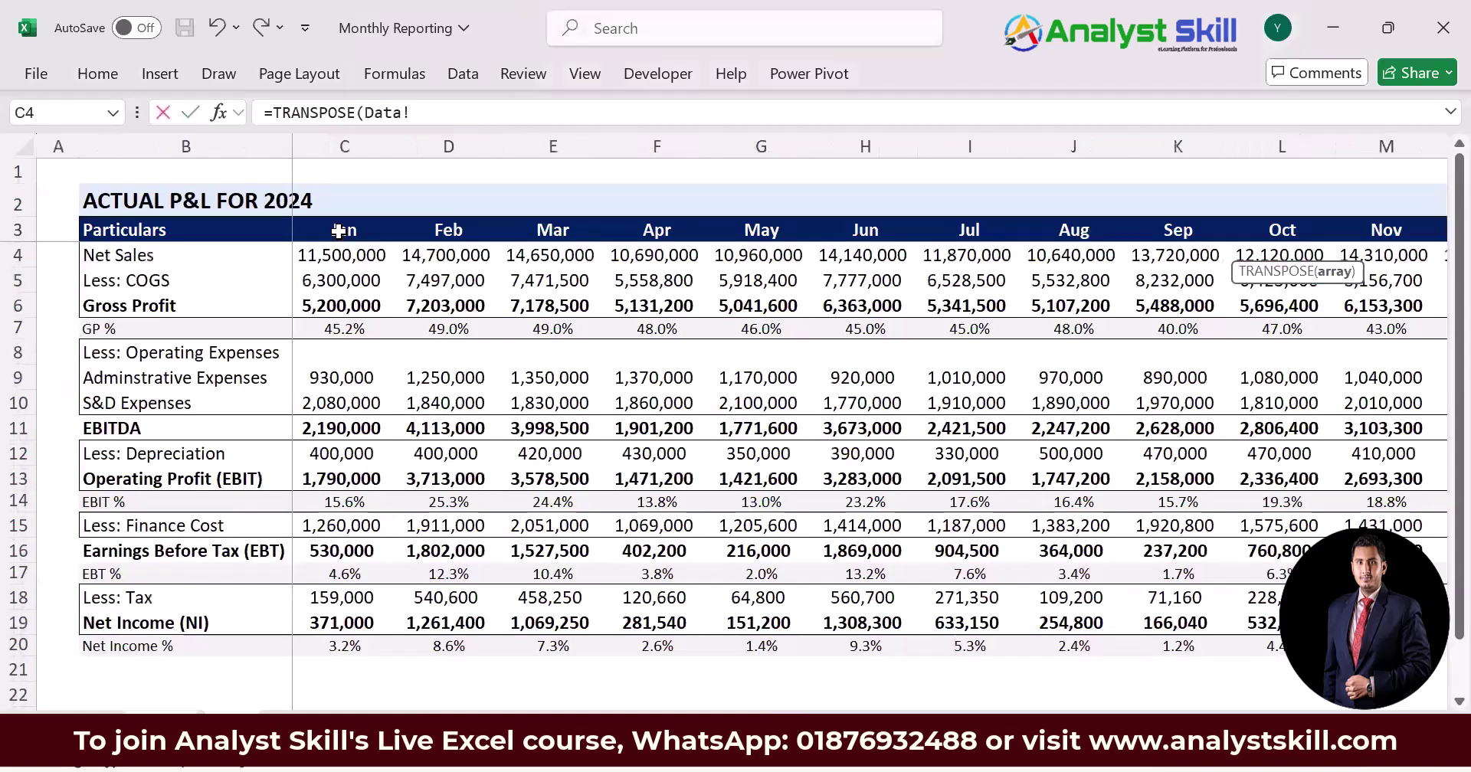
pyautogui.moveTo(338, 230); pyautogui.dragTo(1425, 230)
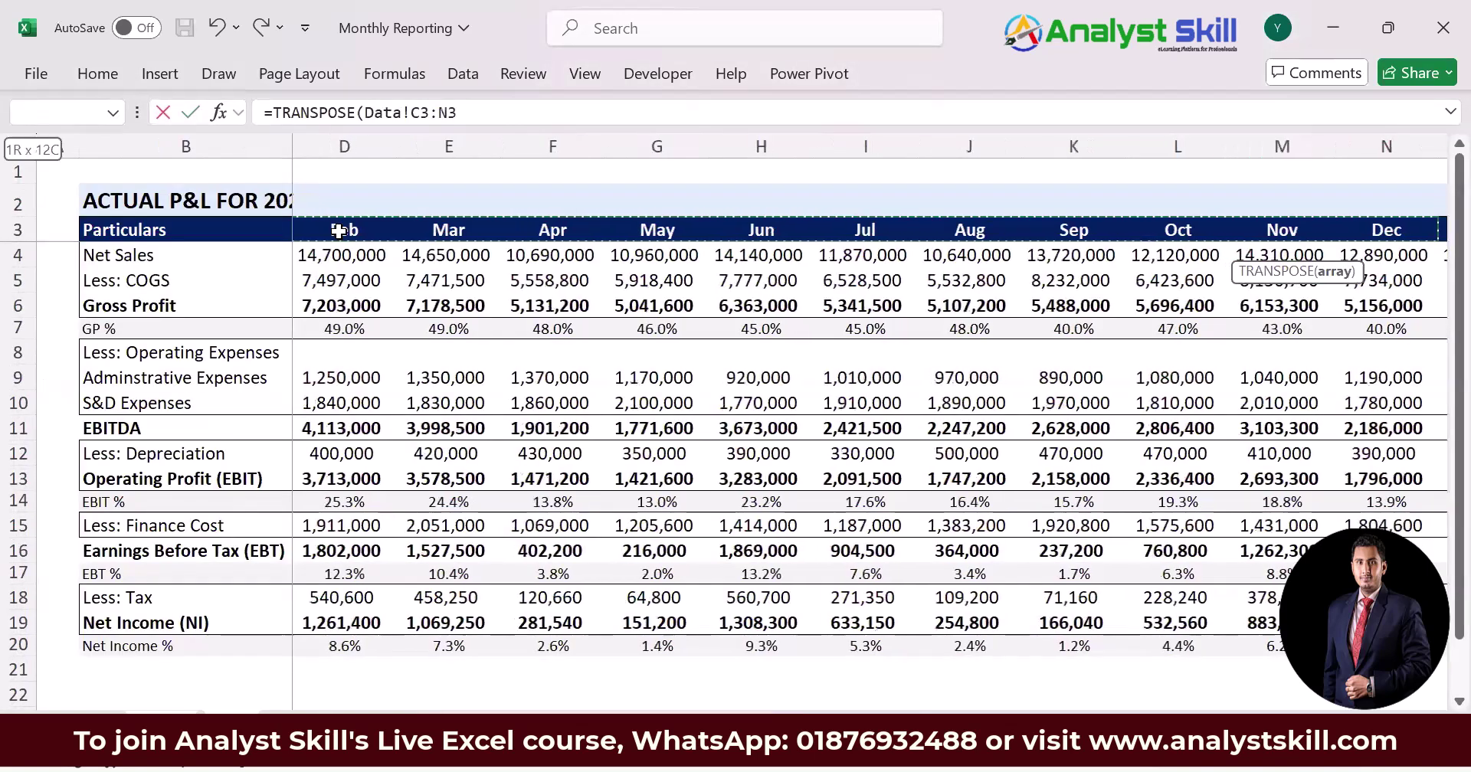
pyautogui.press('Return')
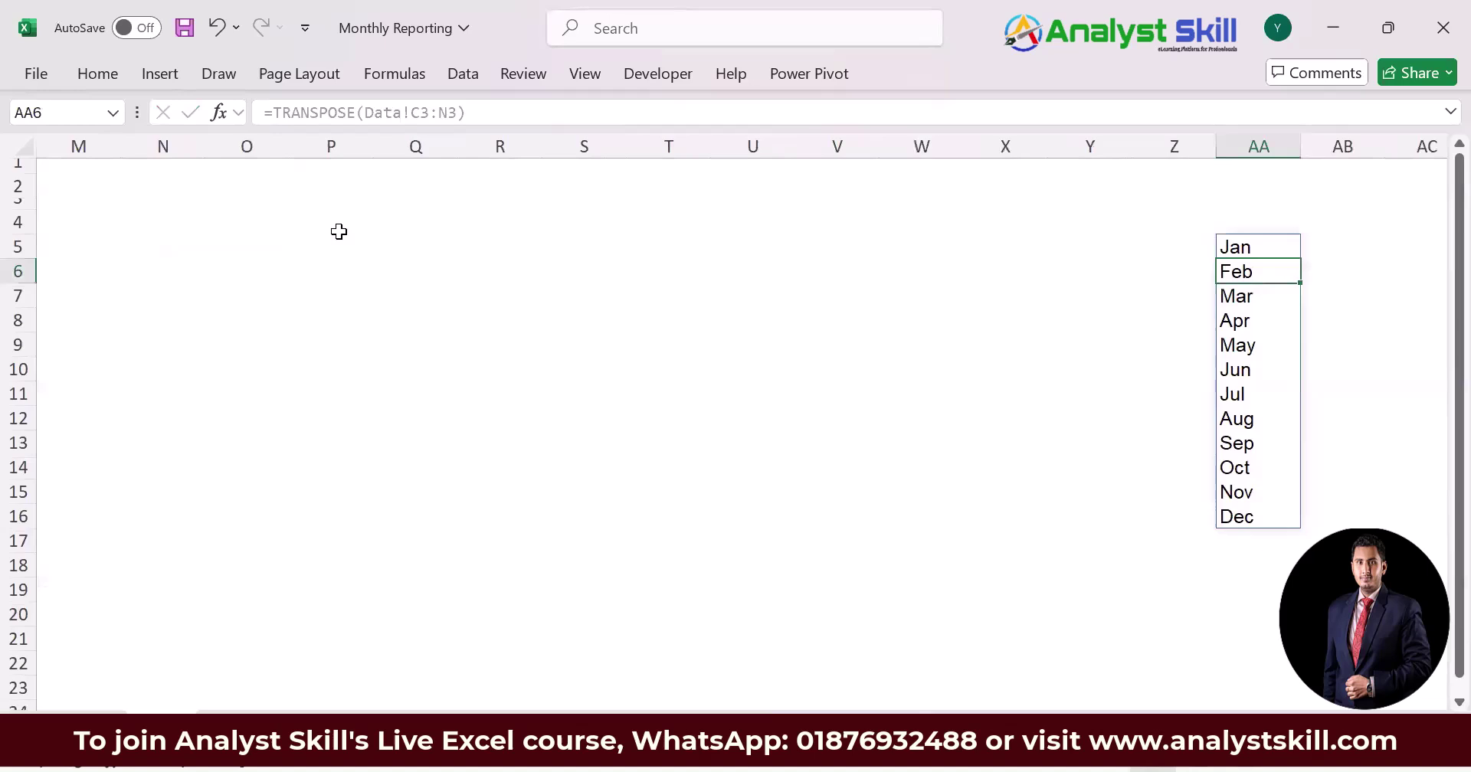
# Number the months 1 to 12 in AB5:AB16, entering 1 in AB5 and a previous-cell-plus-1 formula in AB6:AB16
pyautogui.press('Up')
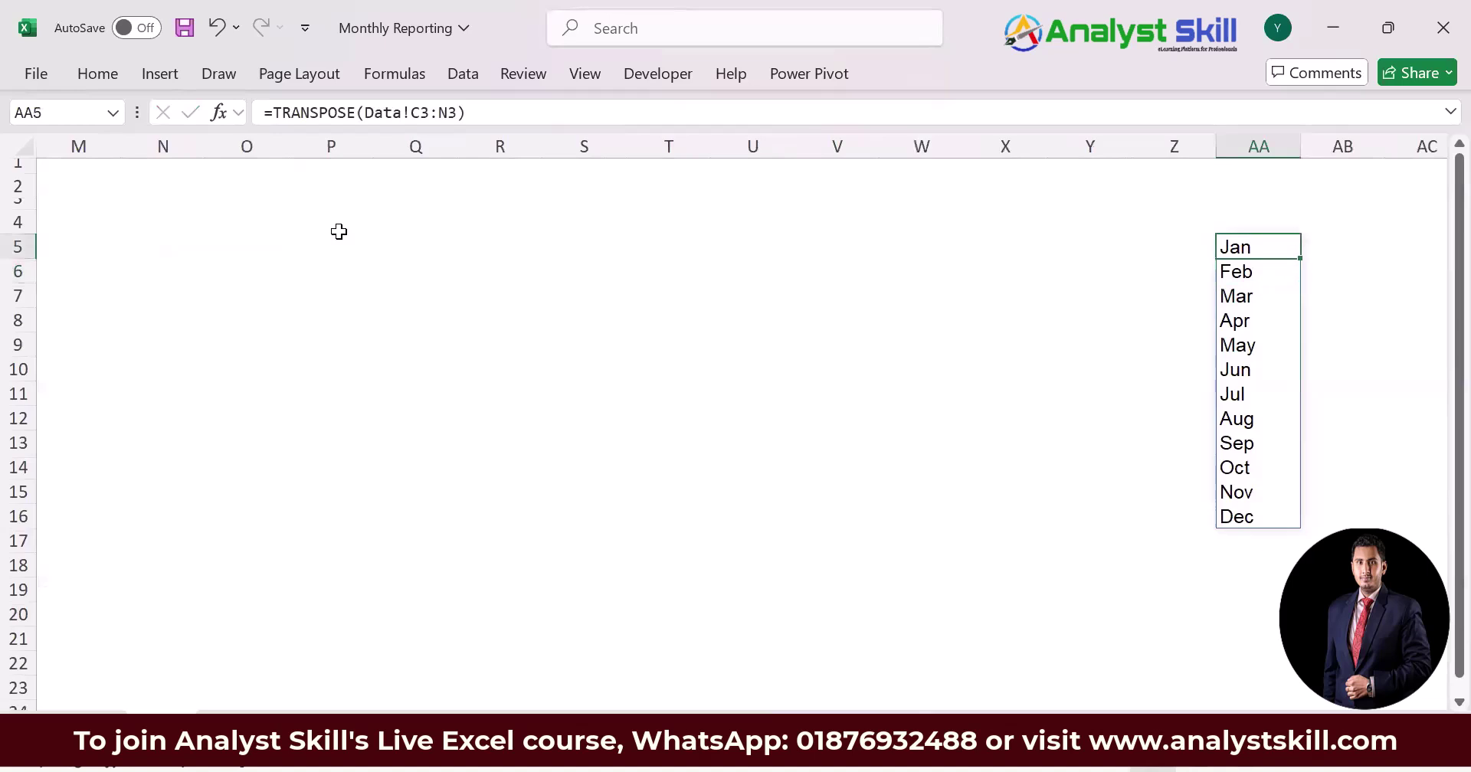
pyautogui.press('Right')
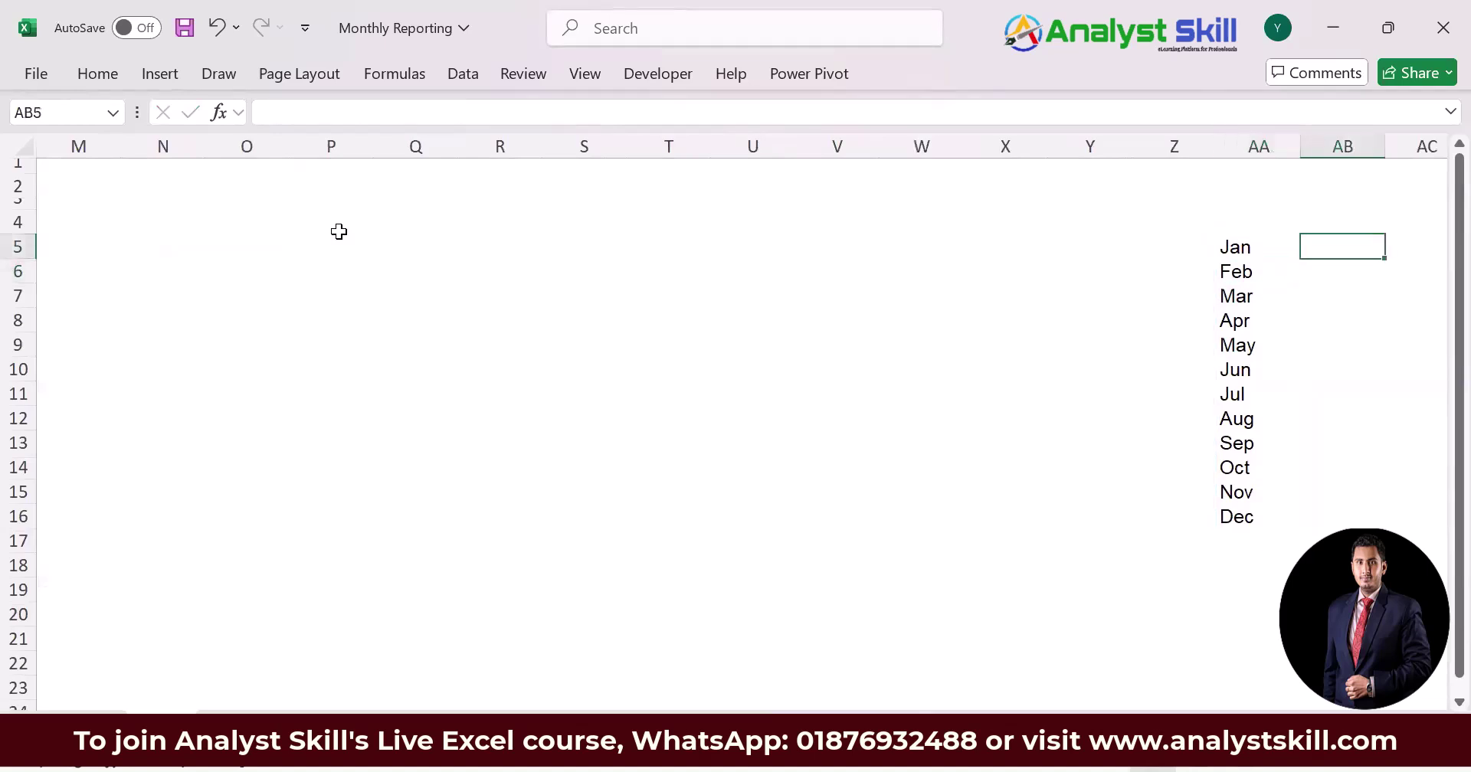
pyautogui.write('1')
pyautogui.press('Return')
pyautogui.hotkey('shift', 'Down')
pyautogui.hotkey('shift', 'Down')
pyautogui.hotkey('shift', 'Down')
pyautogui.hotkey('shift', 'Down')
pyautogui.hotkey('shift', 'Down')
pyautogui.hotkey('shift', 'Down')
pyautogui.hotkey('shift', 'Down')
pyautogui.hotkey('shift', 'Down')
pyautogui.hotkey('shift', 'Down')
pyautogui.hotkey('shift', 'Down')
pyautogui.write('=')
pyautogui.press('Up')
pyautogui.write('+1')
pyautogui.hotkey('ctrl', 'Return')
pyautogui.press('Up')
pyautogui.press('Left')
pyautogui.press('Right')
pyautogui.press('Up')
pyautogui.press('Up')
pyautogui.press('Up')
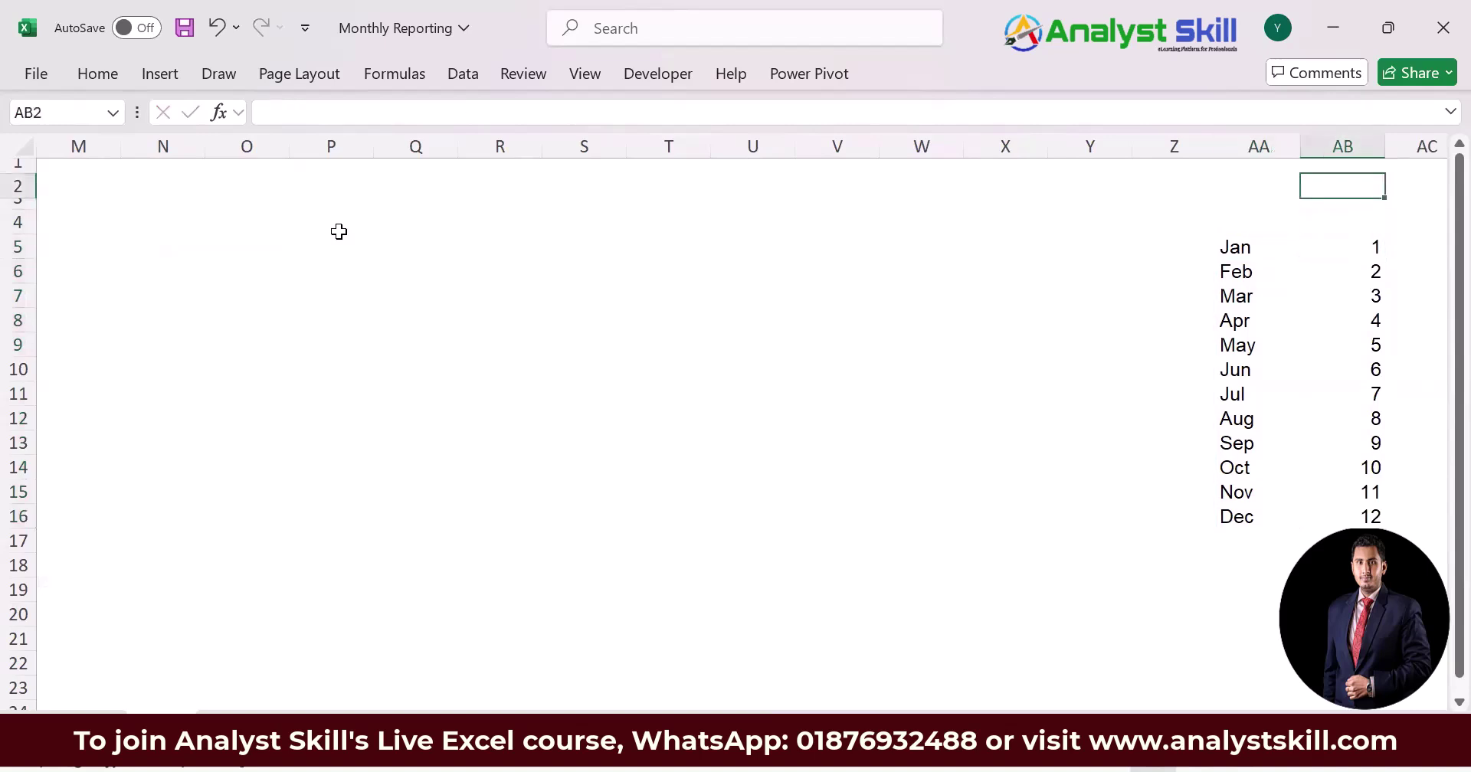
pyautogui.write('=')
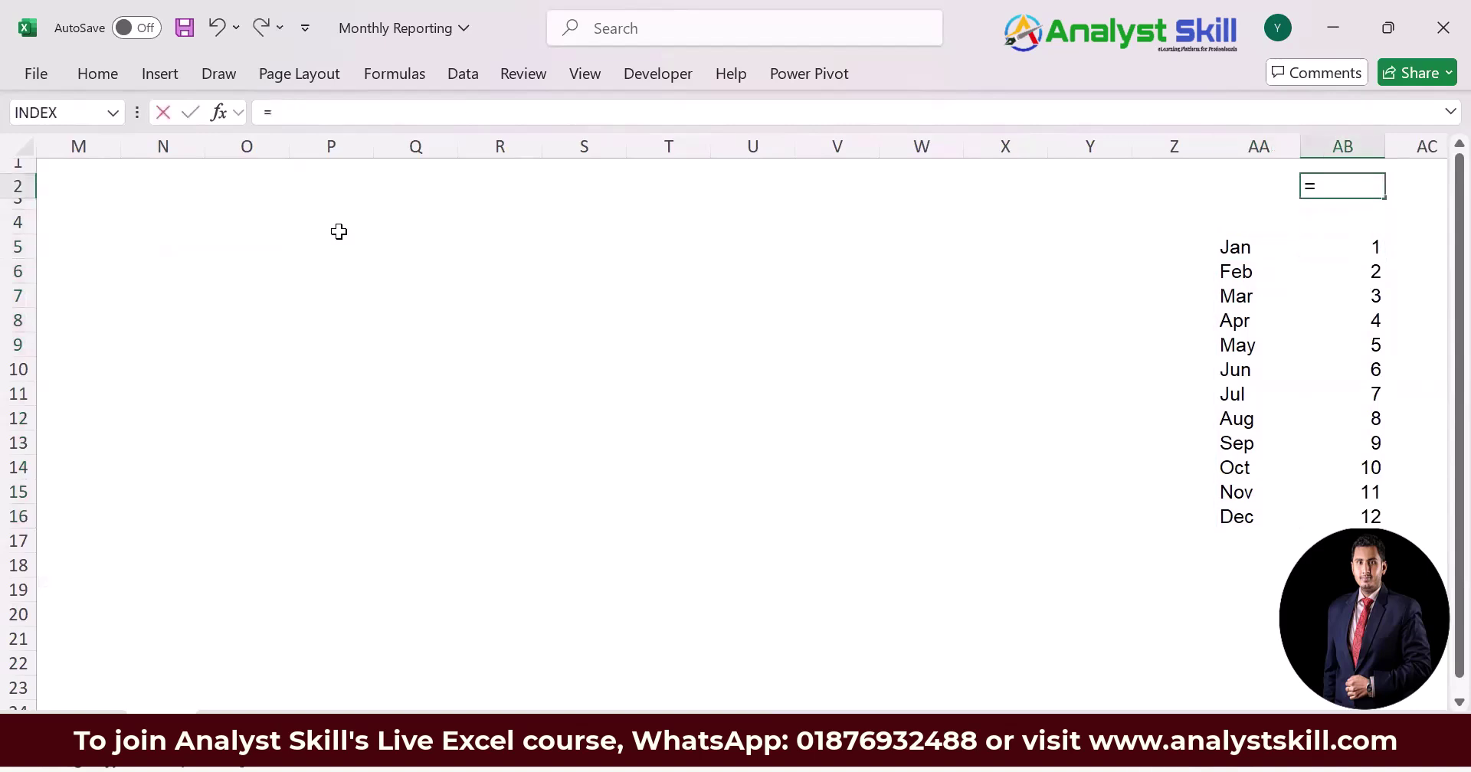
pyautogui.press('Escape')
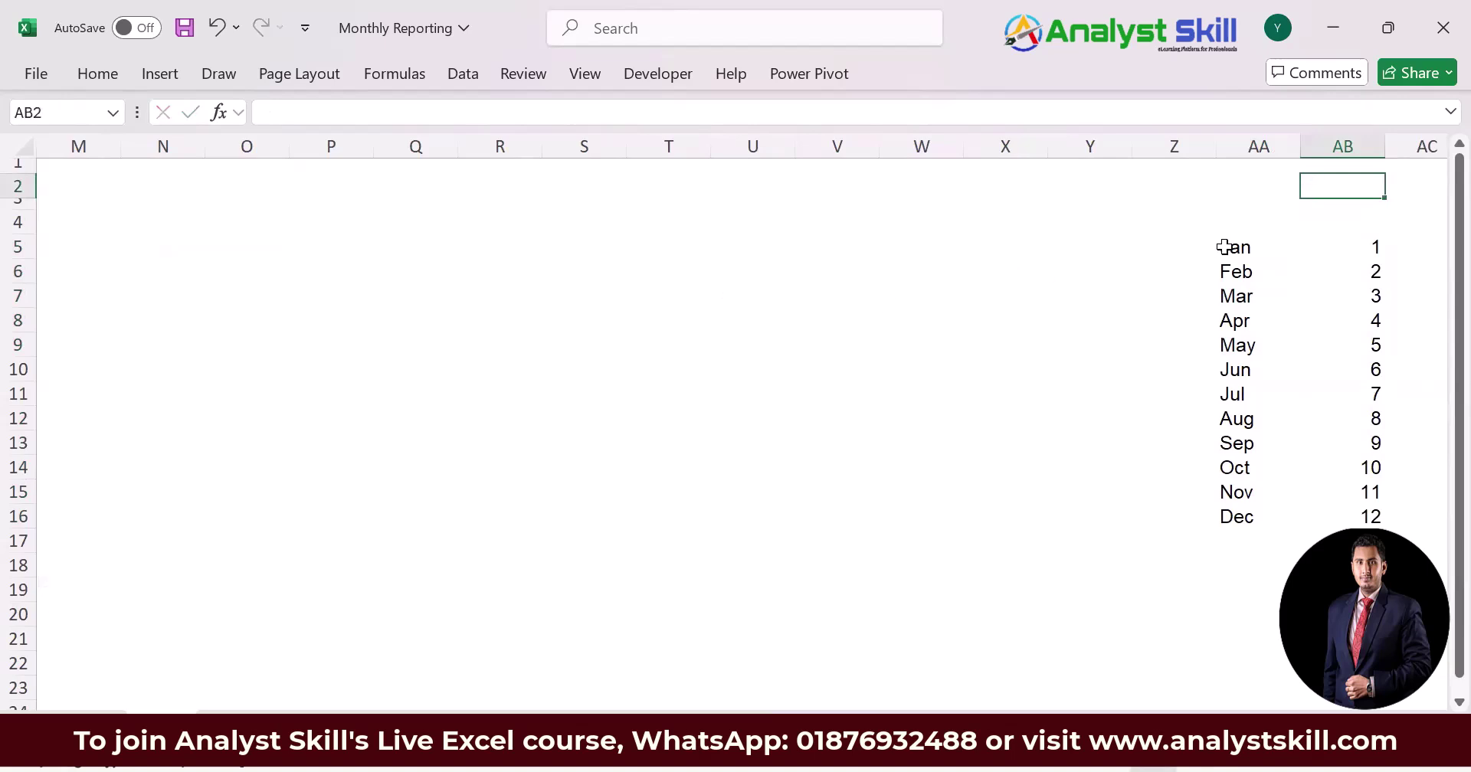
pyautogui.press('Home')
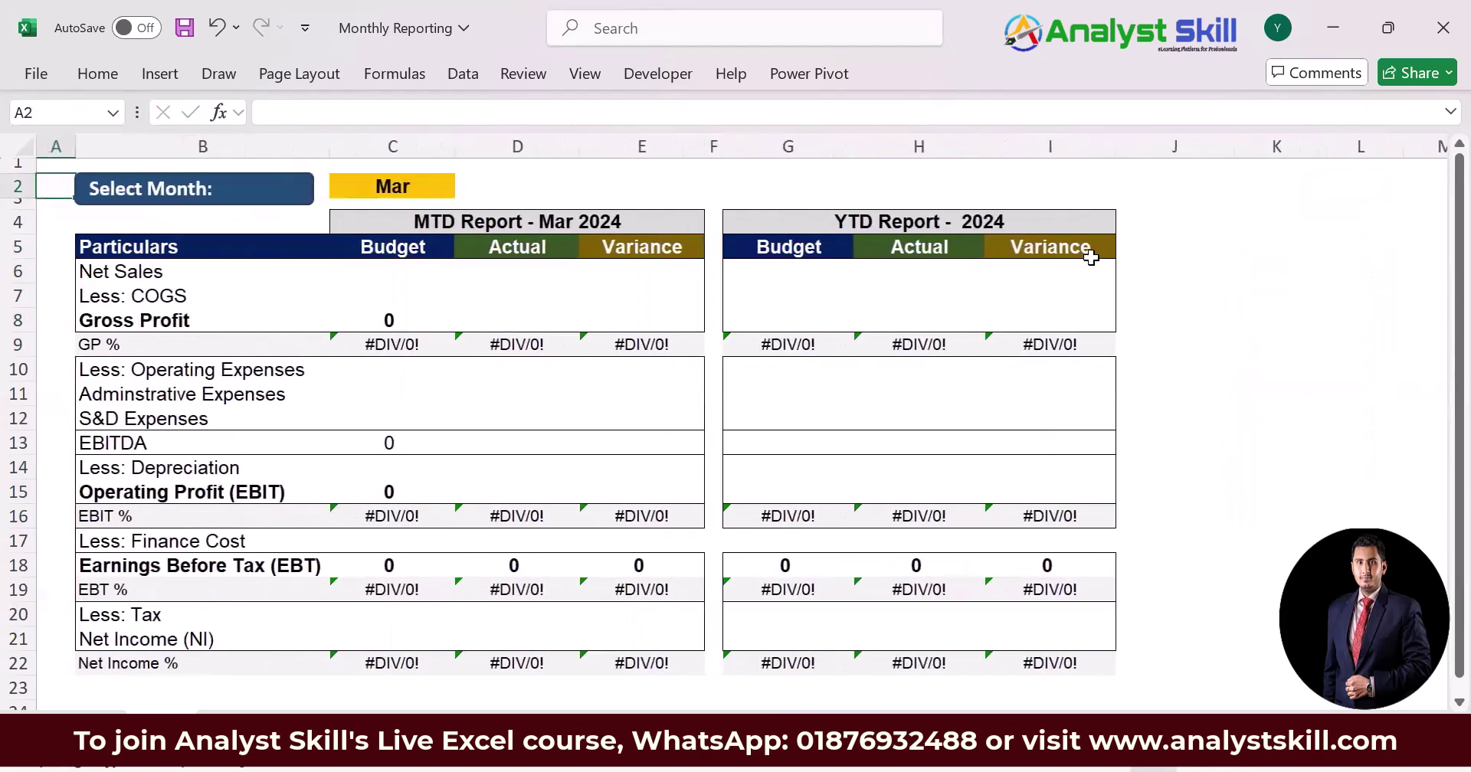
pyautogui.click(401, 185)
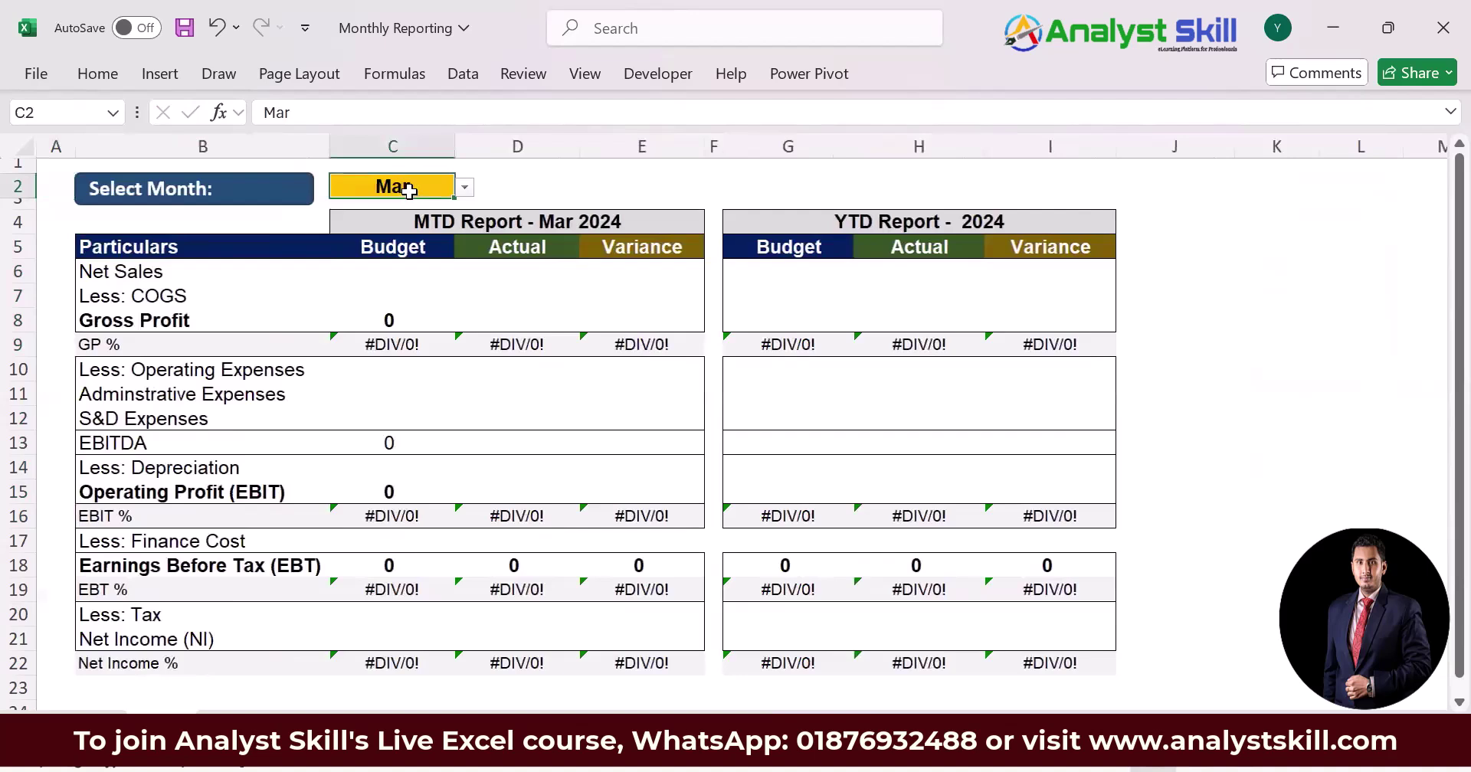
pyautogui.press('Right')
pyautogui.press('Right')
pyautogui.press('Right')
pyautogui.press('Right')
pyautogui.press('Right')
pyautogui.press('Right')
pyautogui.press('Right')
pyautogui.press('Right')
pyautogui.press('Right')
pyautogui.press('Right')
pyautogui.press('Right')
pyautogui.press('Down')
pyautogui.press('Down')
pyautogui.press('Down')
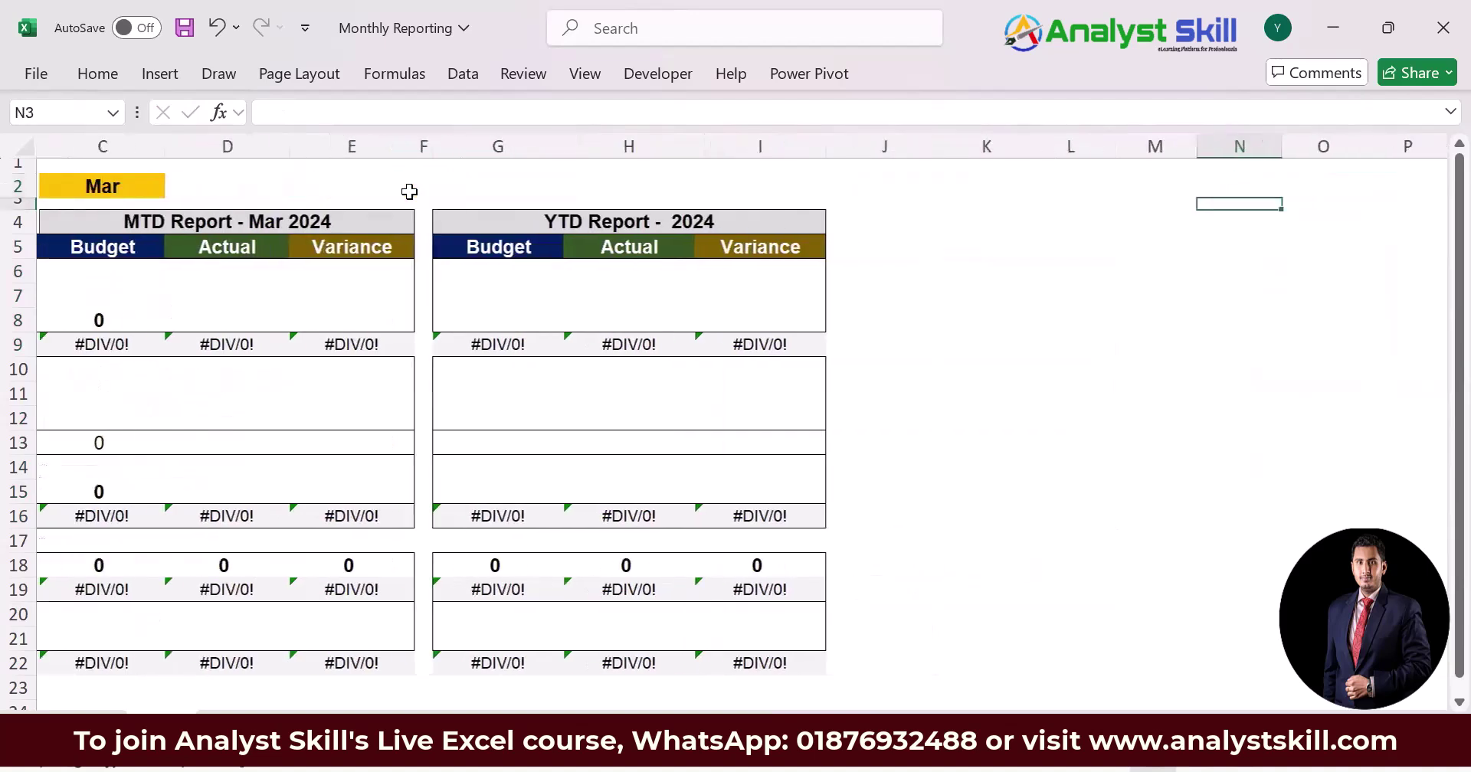
pyautogui.hotkey('ctrl', 'Right')
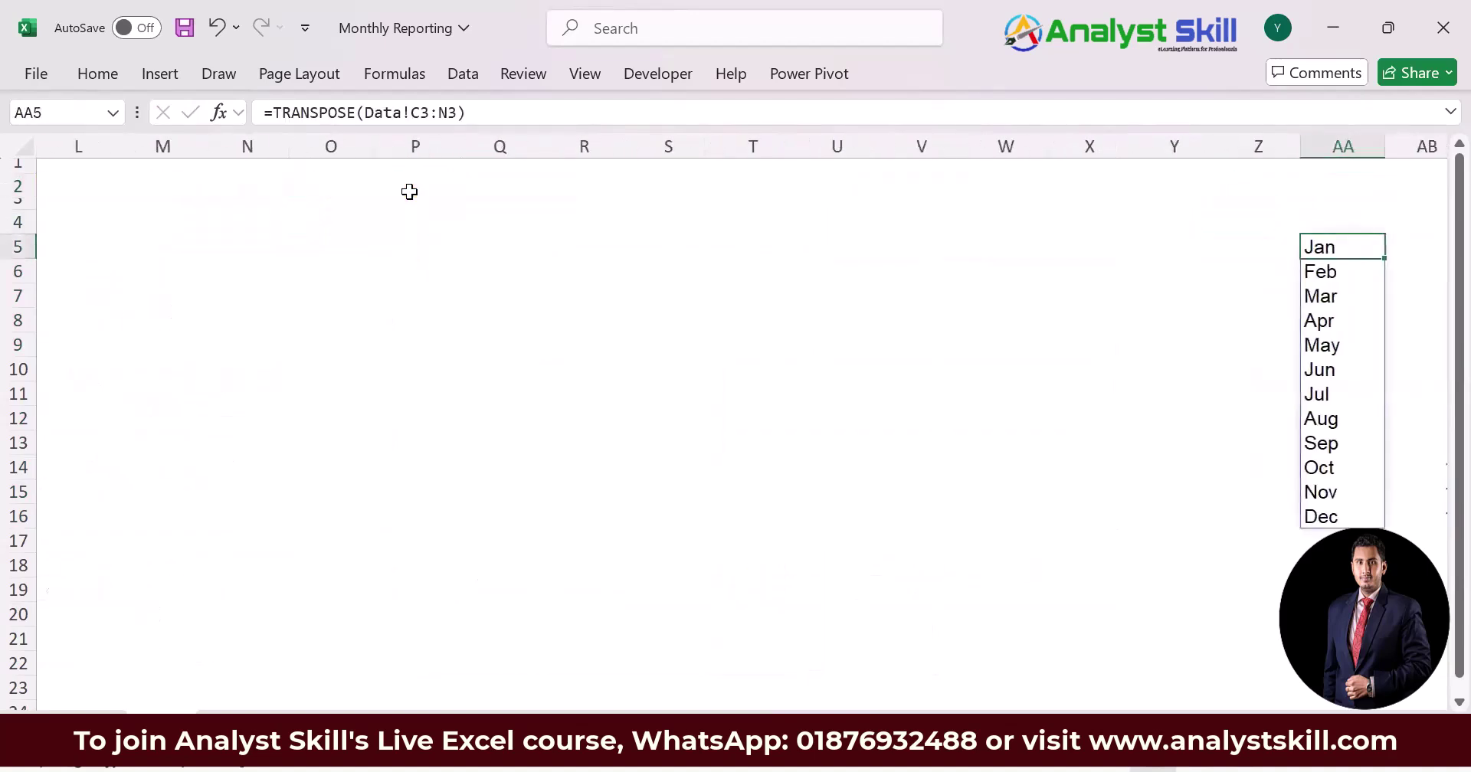
# Look up the selected month's number in AB2 with =XLOOKUP(C2,$AA$5#,$AB$5:$AB$16,0,0)
pyautogui.press('Right')
pyautogui.press('Right')
pyautogui.press('Up')
pyautogui.press('Left')
pyautogui.press('Up')
pyautogui.press('Up')
pyautogui.write('=')
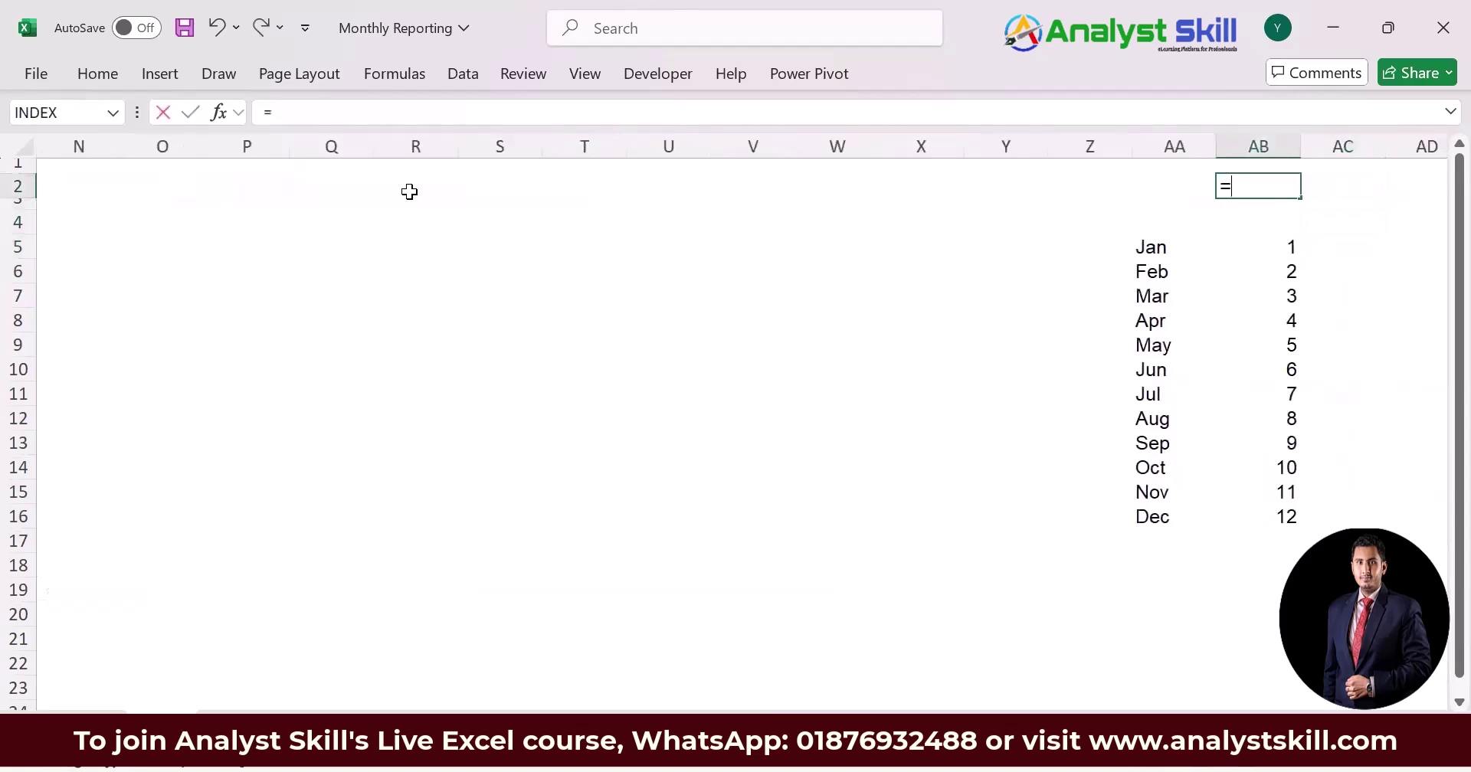
pyautogui.write('XLOOKUP(')
pyautogui.hotkey('ctrl', 'Left')
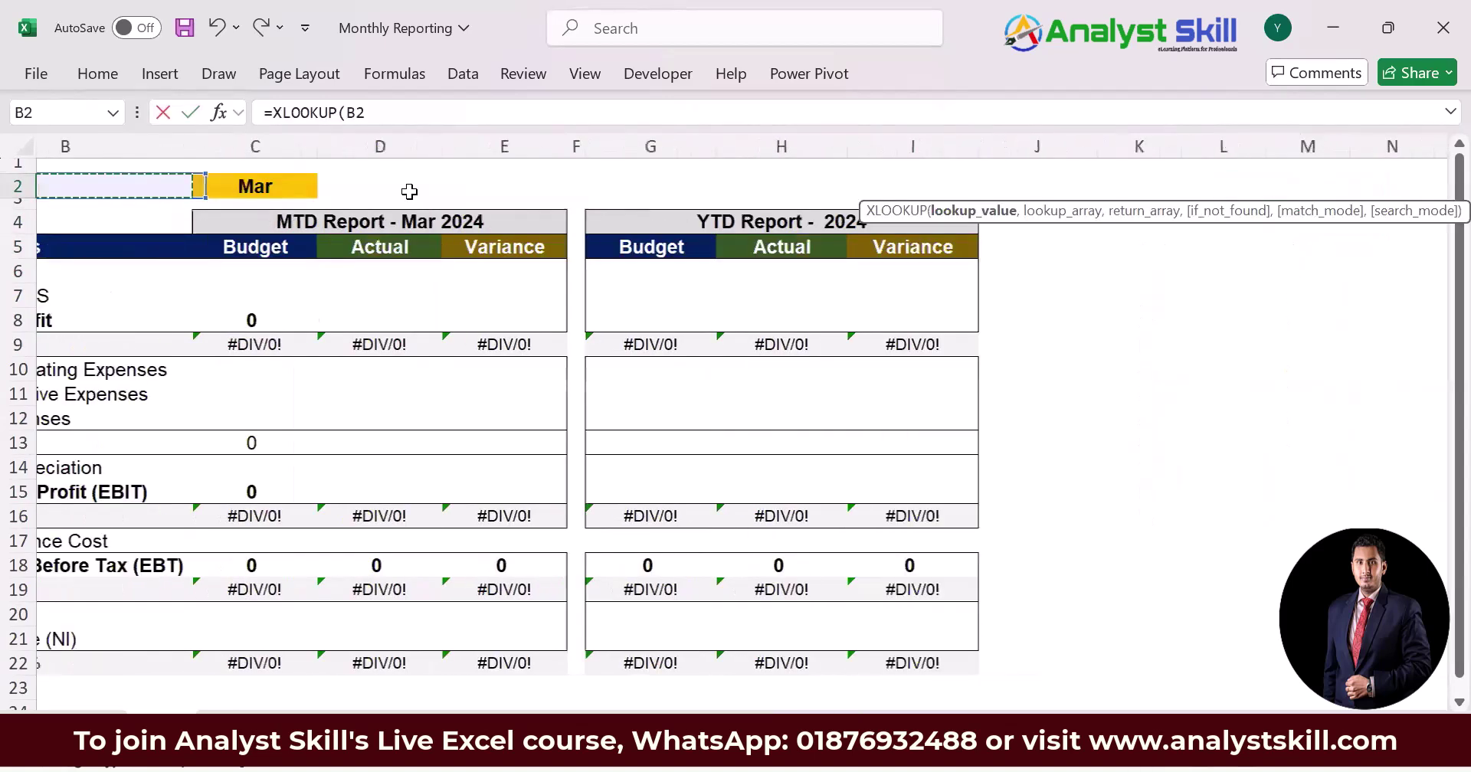
pyautogui.write(',')
pyautogui.click(1240, 285)
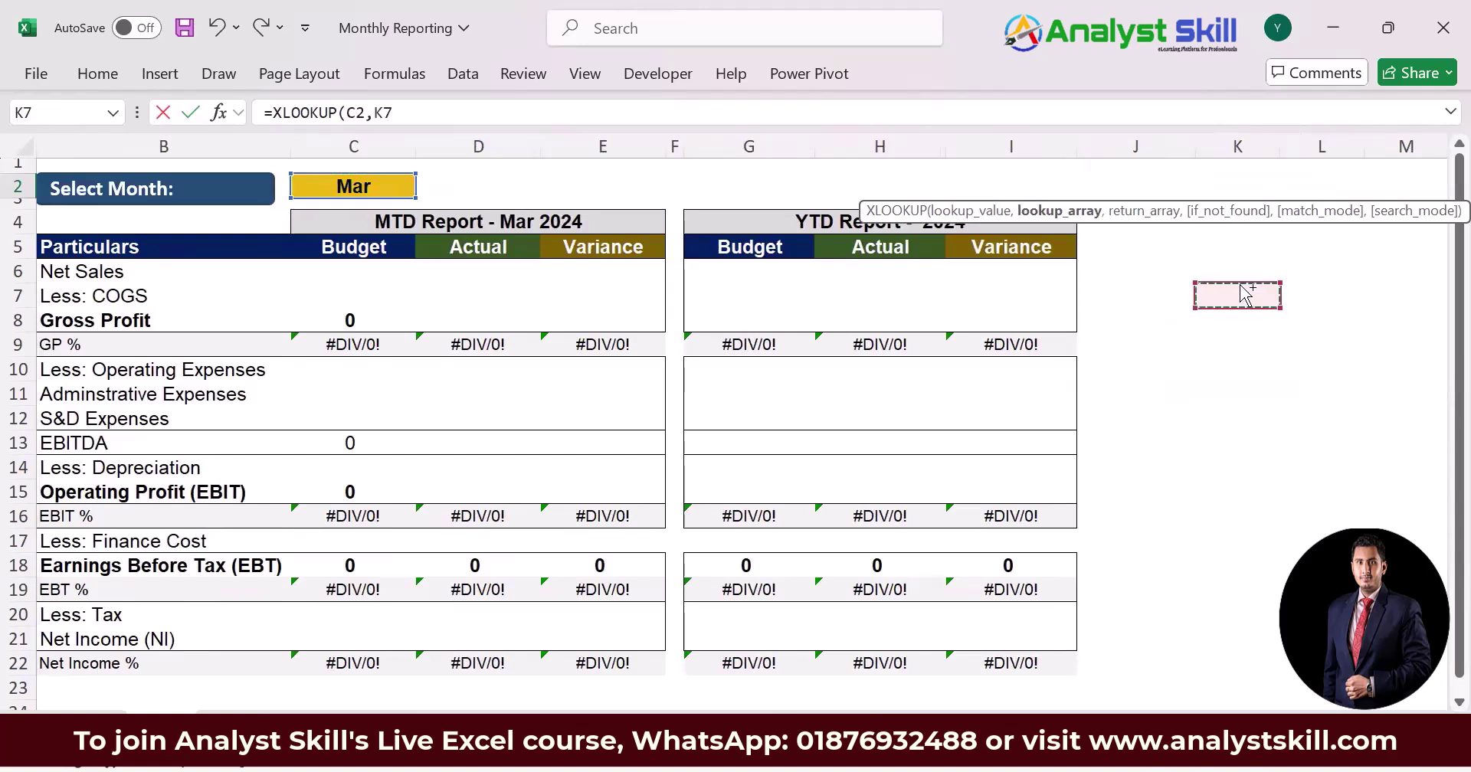
pyautogui.hotkey('ctrl', 'Right')
pyautogui.hotkey('ctrl', 'Up')
pyautogui.hotkey('ctrl', 'shift', 'Down')
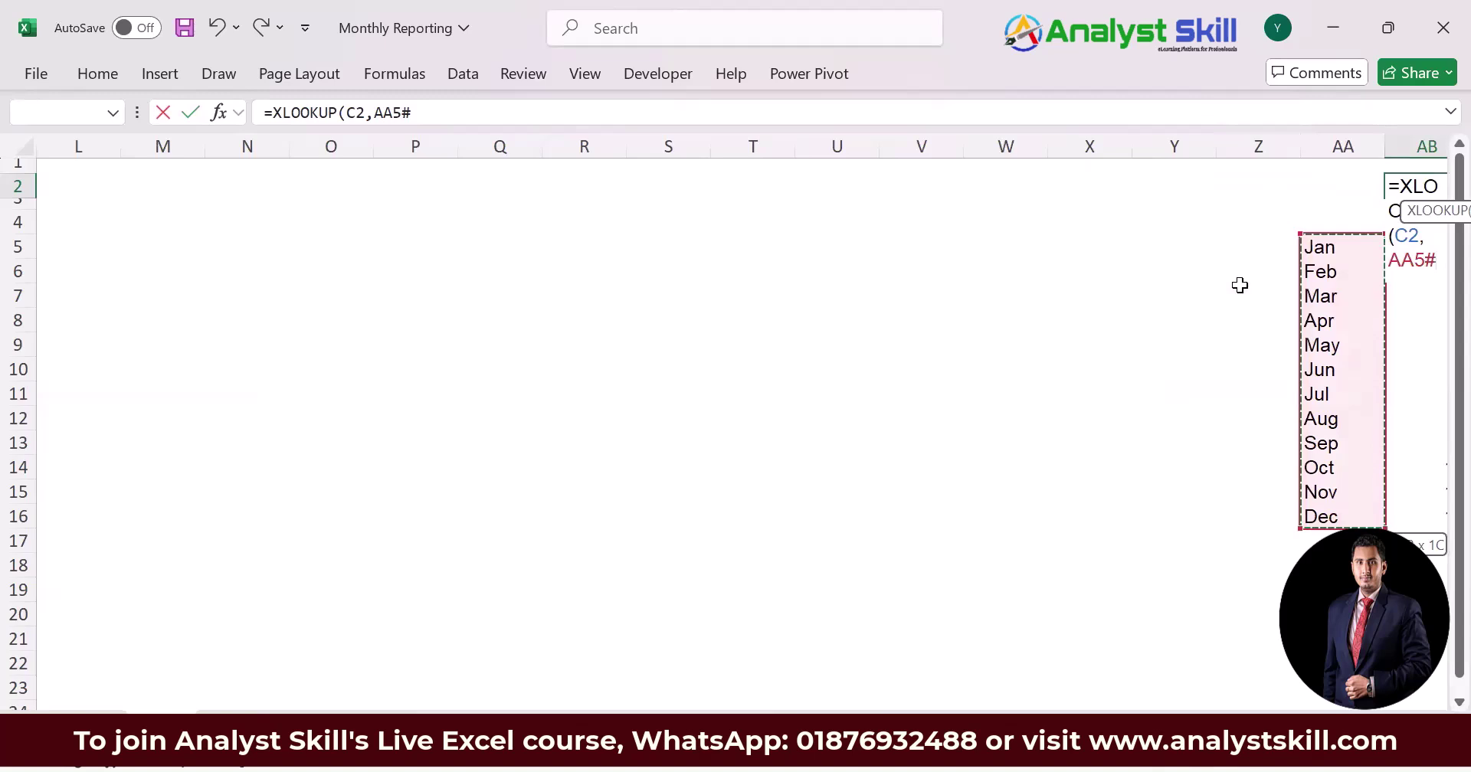
pyautogui.press('F4')
pyautogui.write(',')
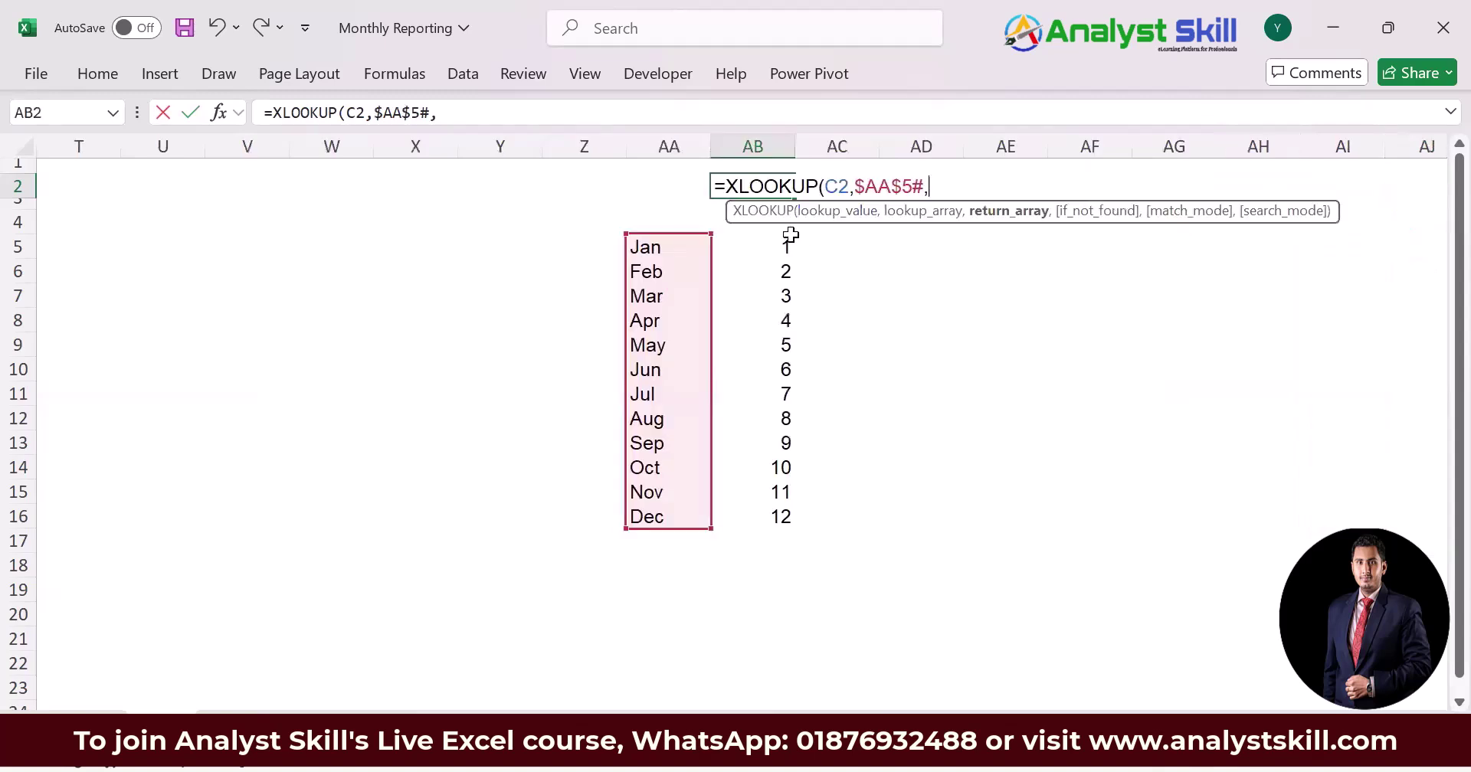
pyautogui.click(766, 243)
pyautogui.hotkey('ctrl', 'shift', 'Down')
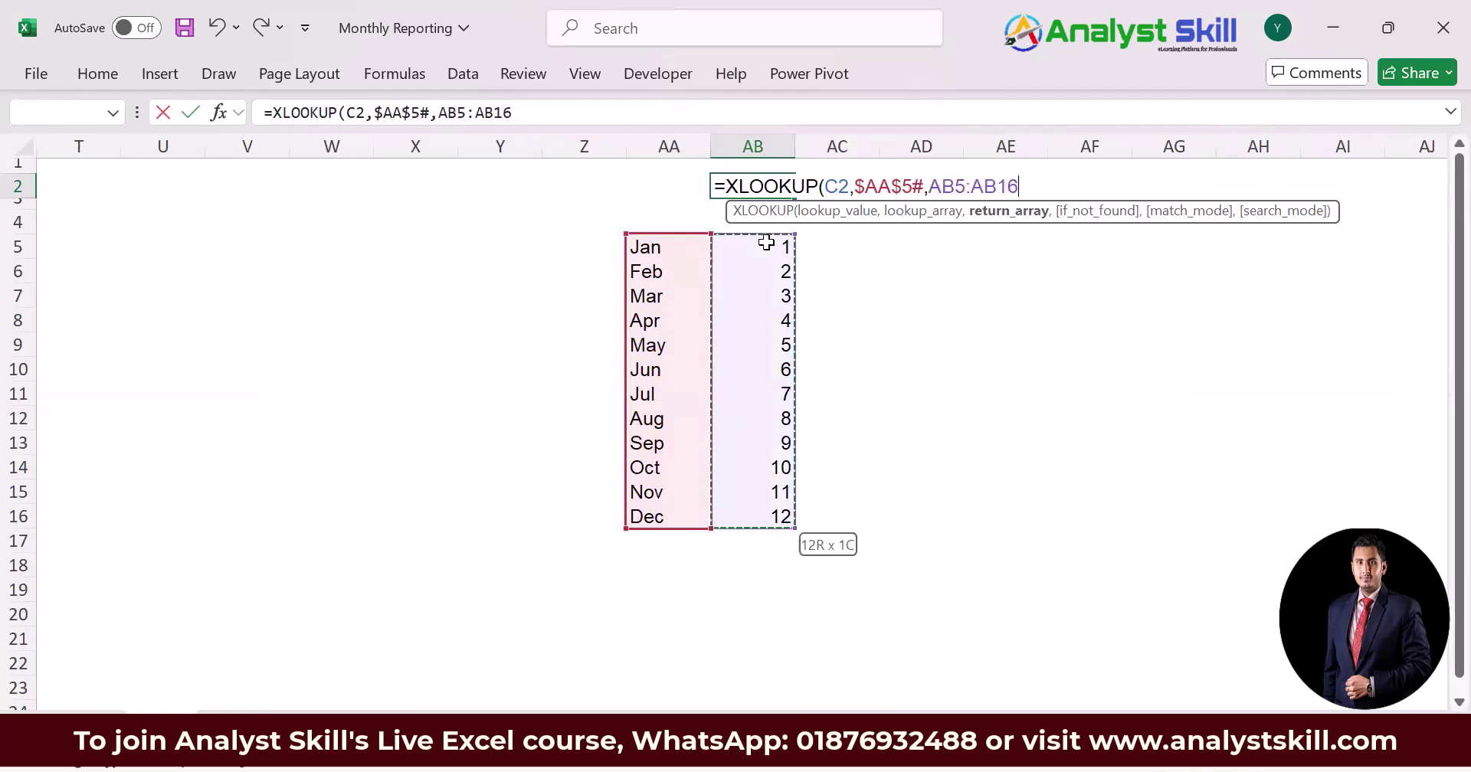
pyautogui.press('F4')
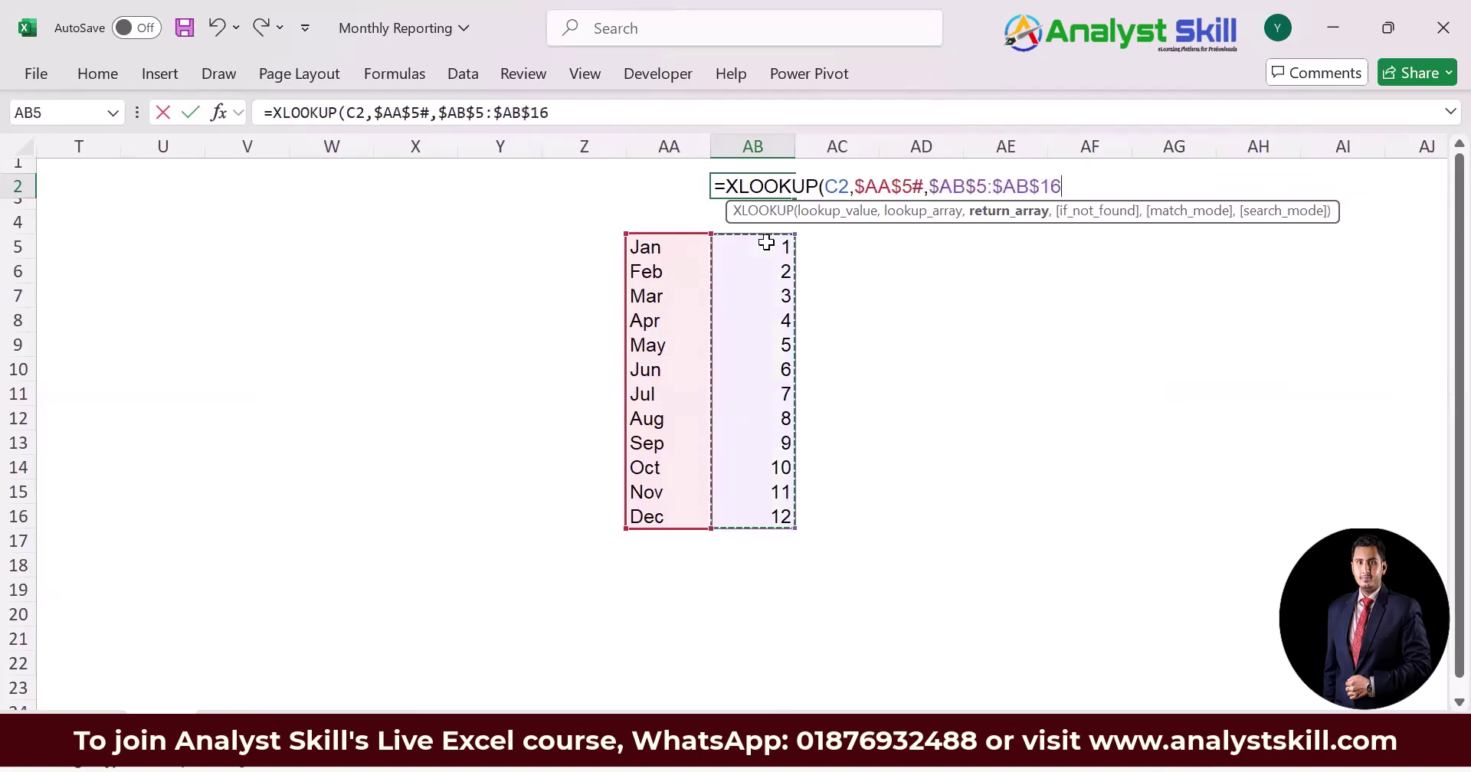
pyautogui.write(',0')
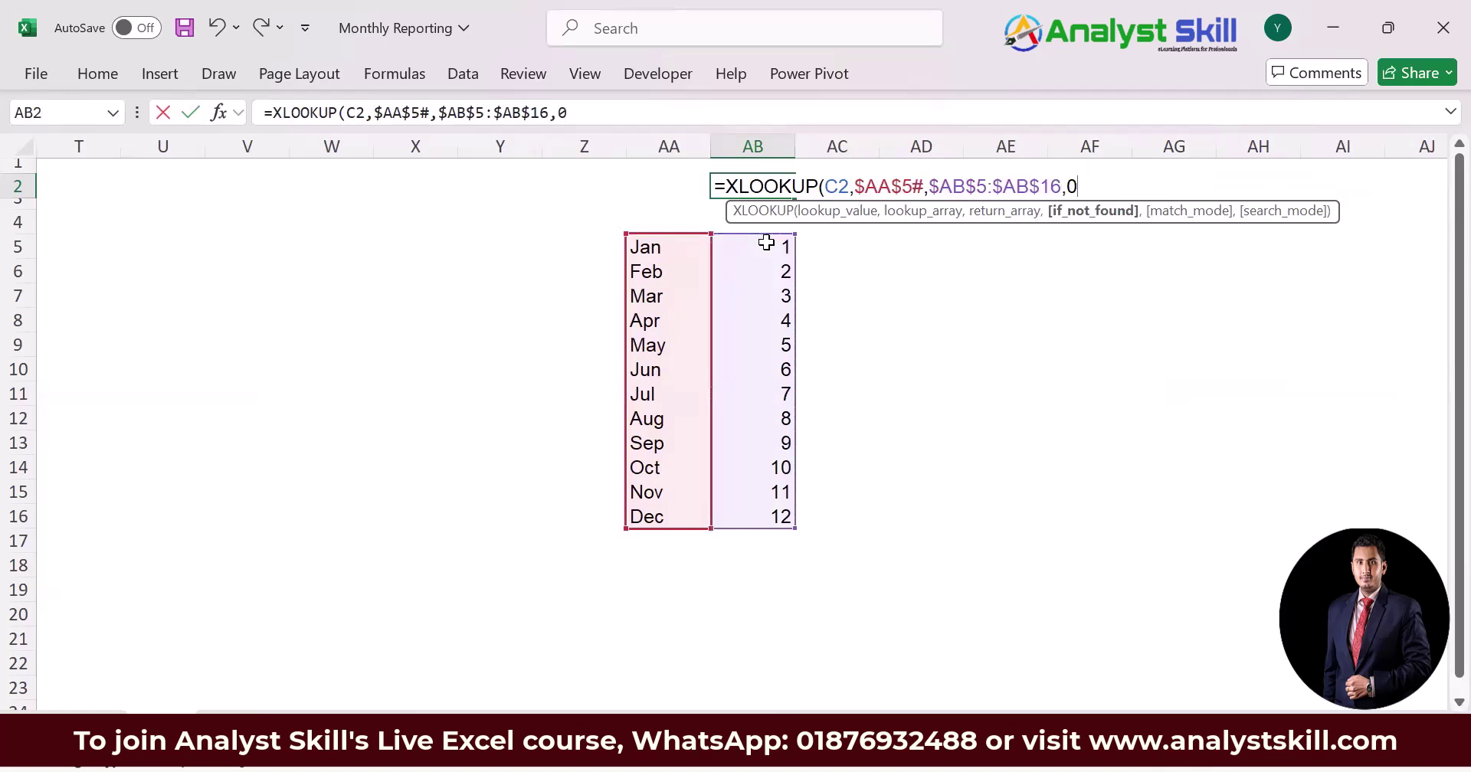
pyautogui.write(',0)')
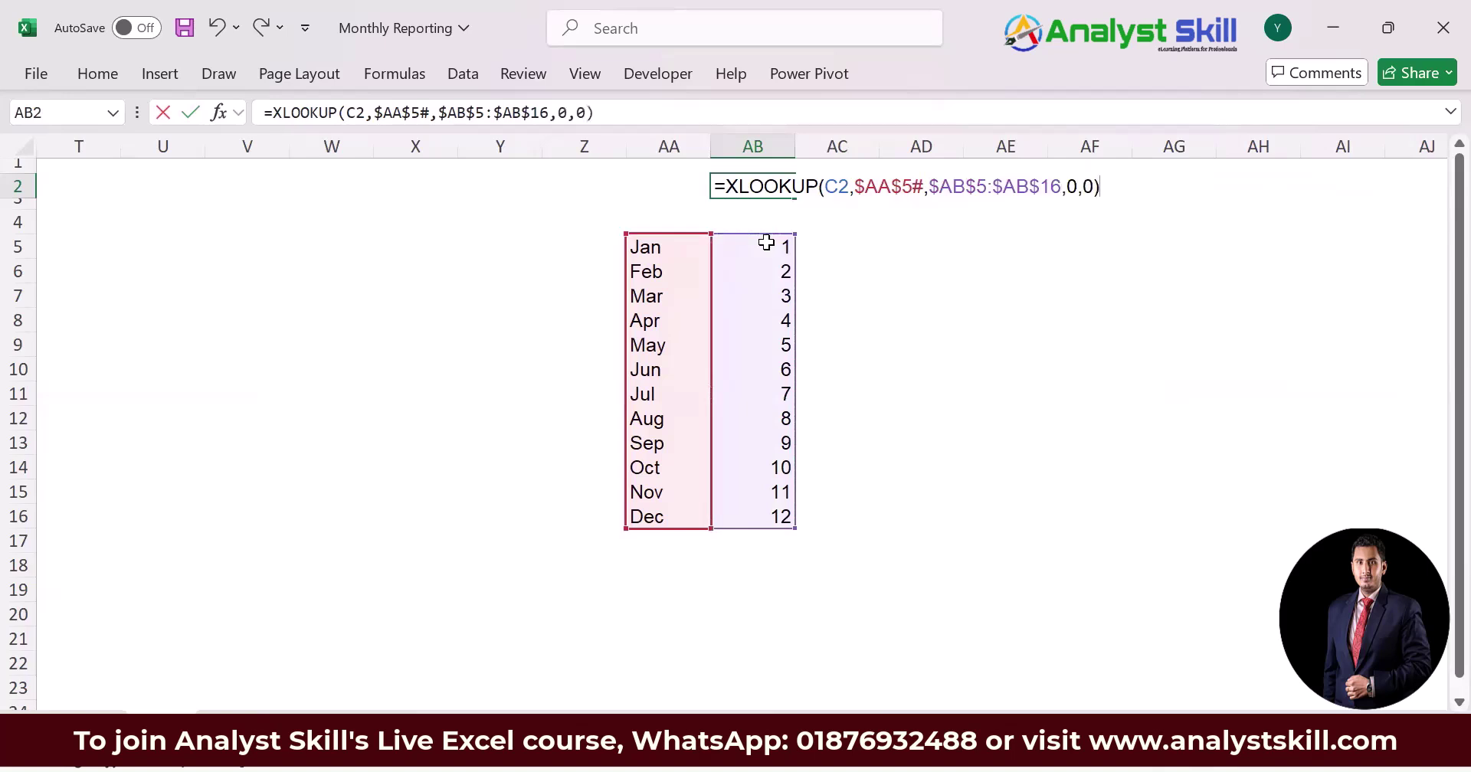
pyautogui.hotkey('ctrl', 'Return')
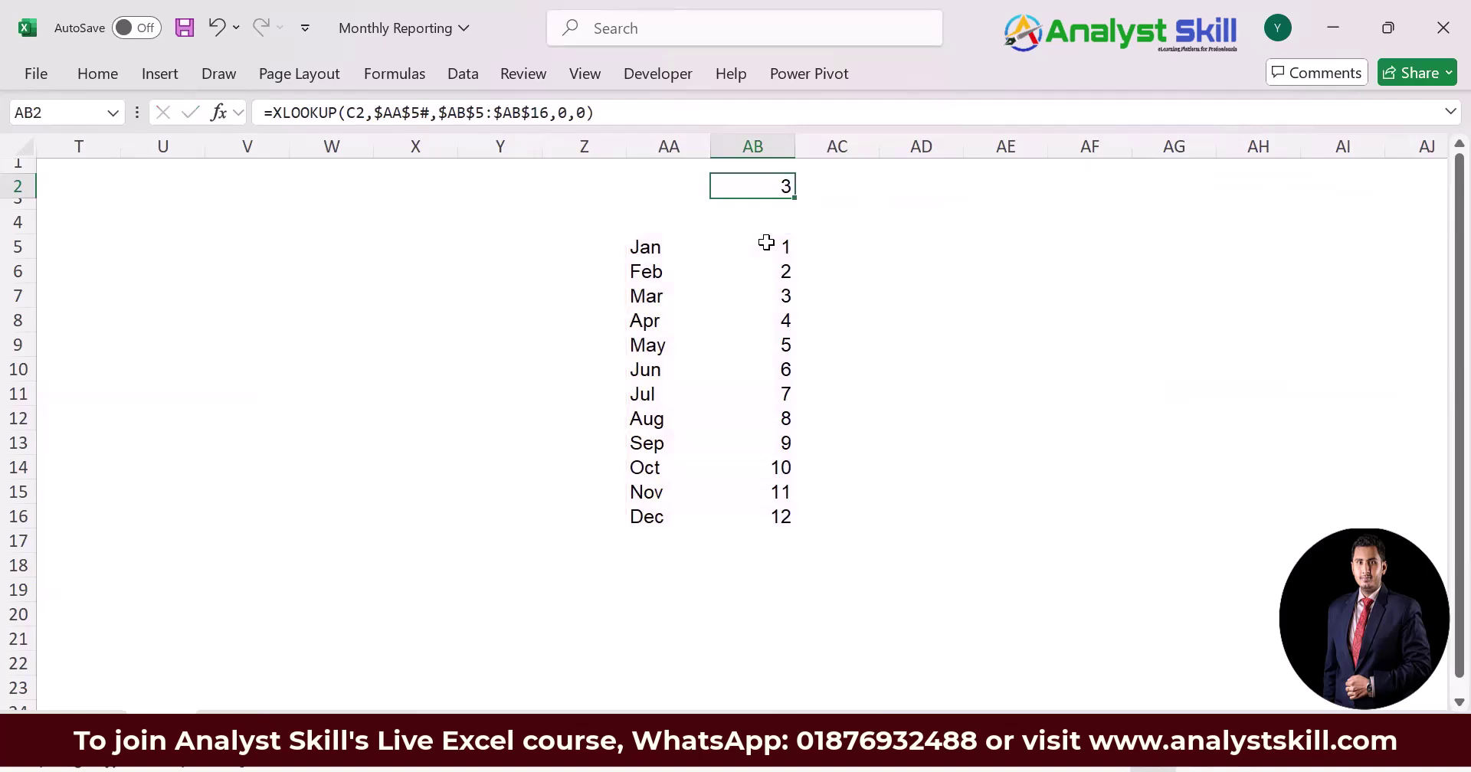
# Examine the title and the January to December month headers of the actual P&L on the data sheet
pyautogui.hotkey('ctrl', 'Left')
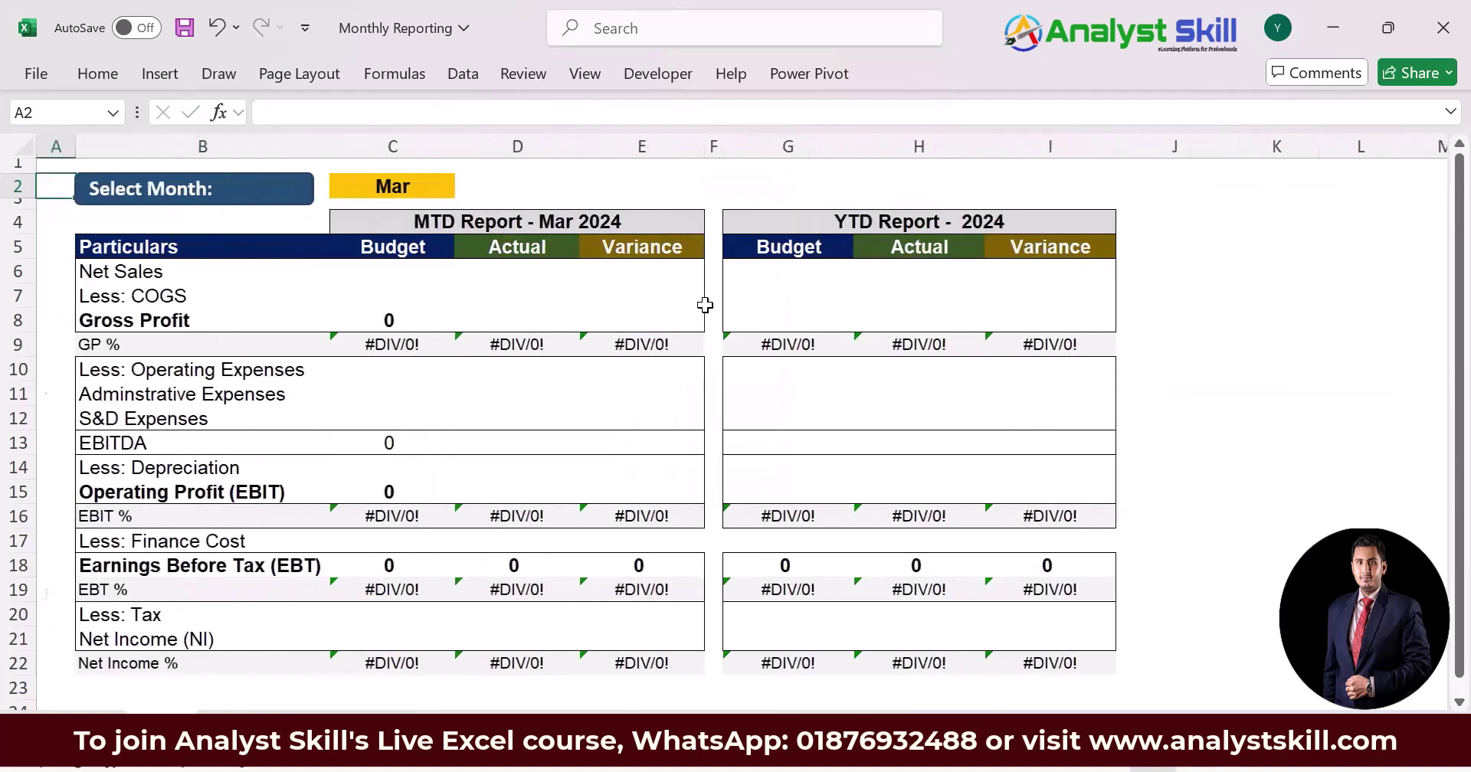
pyautogui.press('Down')
pyautogui.press('Down')
pyautogui.press('Down')
pyautogui.press('Down')
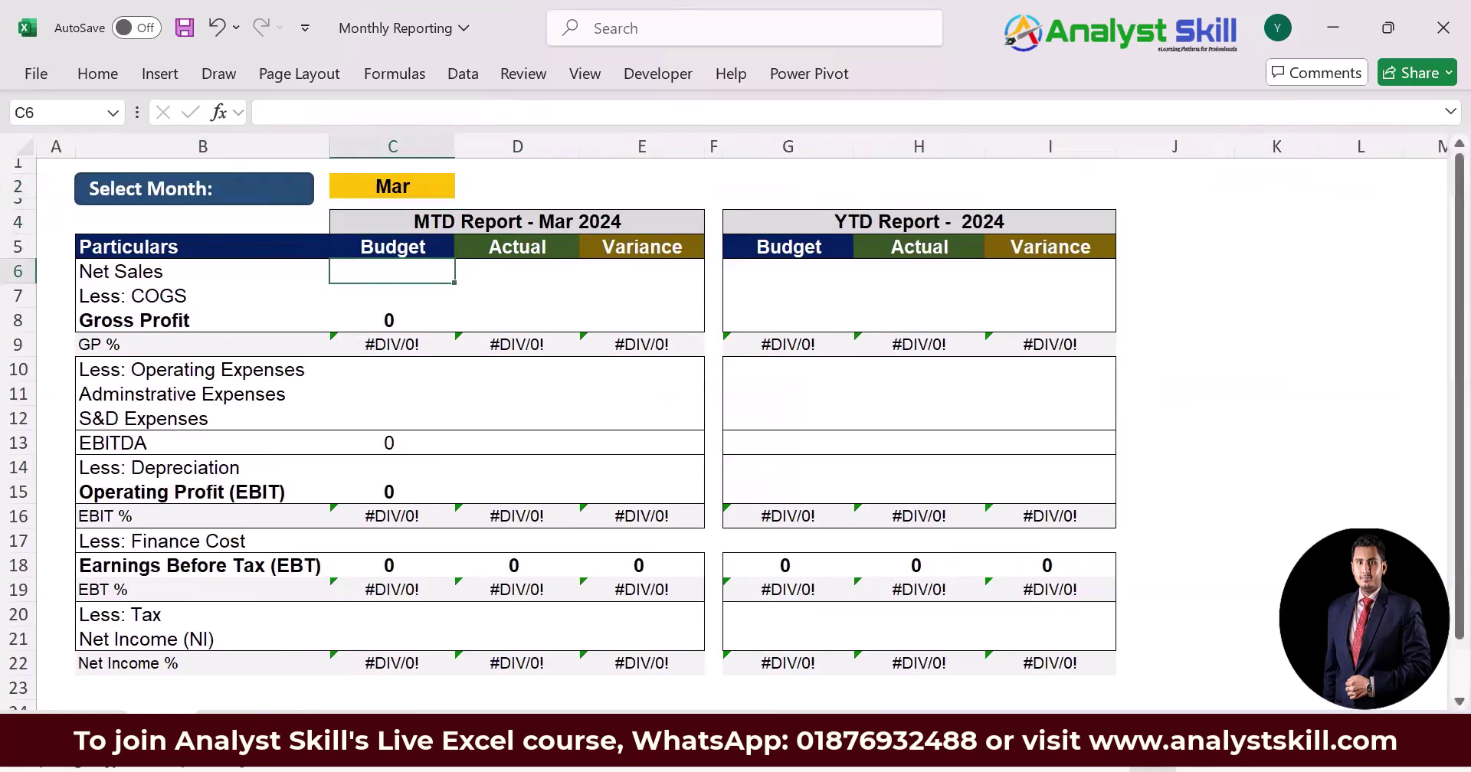
pyautogui.hotkey('ctrl', 'pagedown')
pyautogui.click(228, 229)
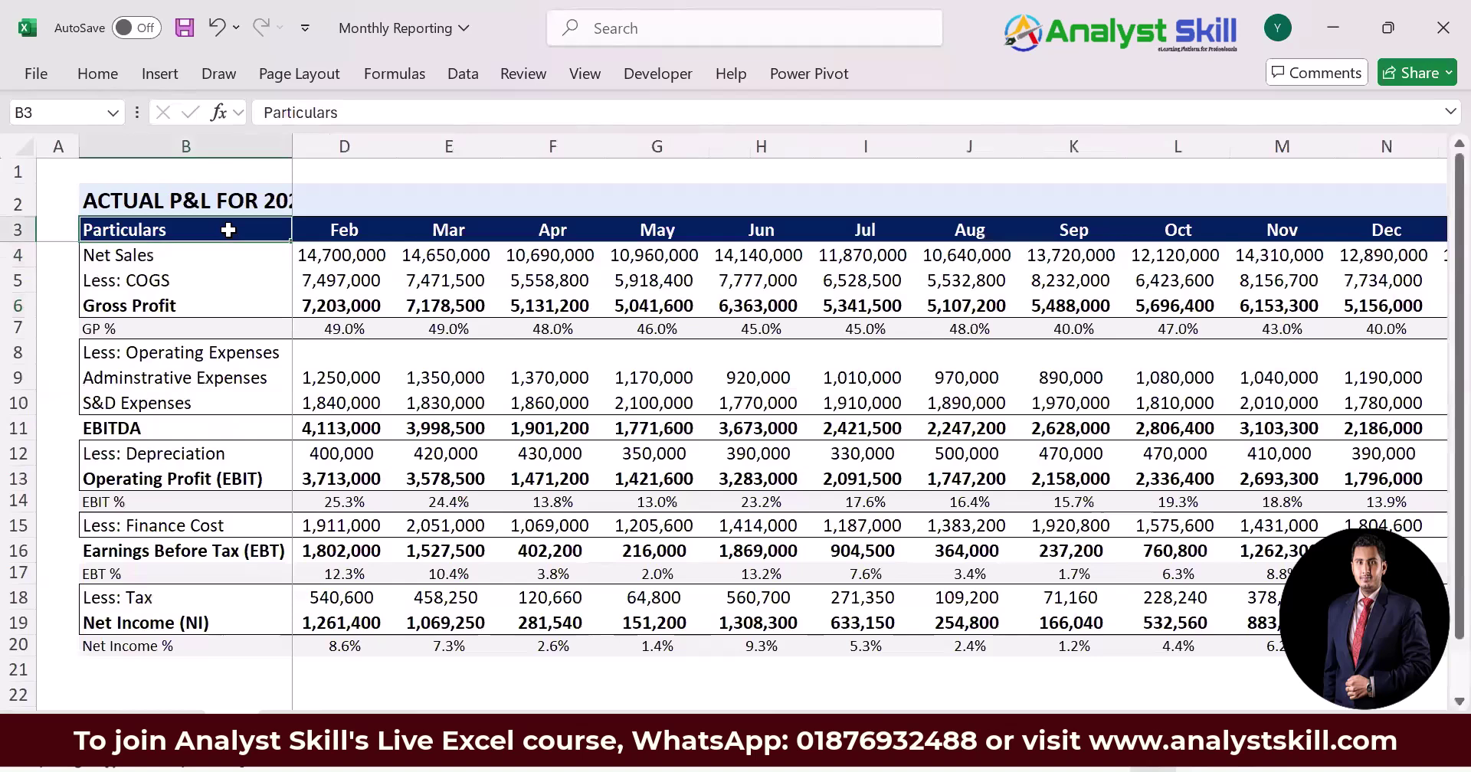
pyautogui.press('Right')
pyautogui.press('Up')
pyautogui.press('Left')
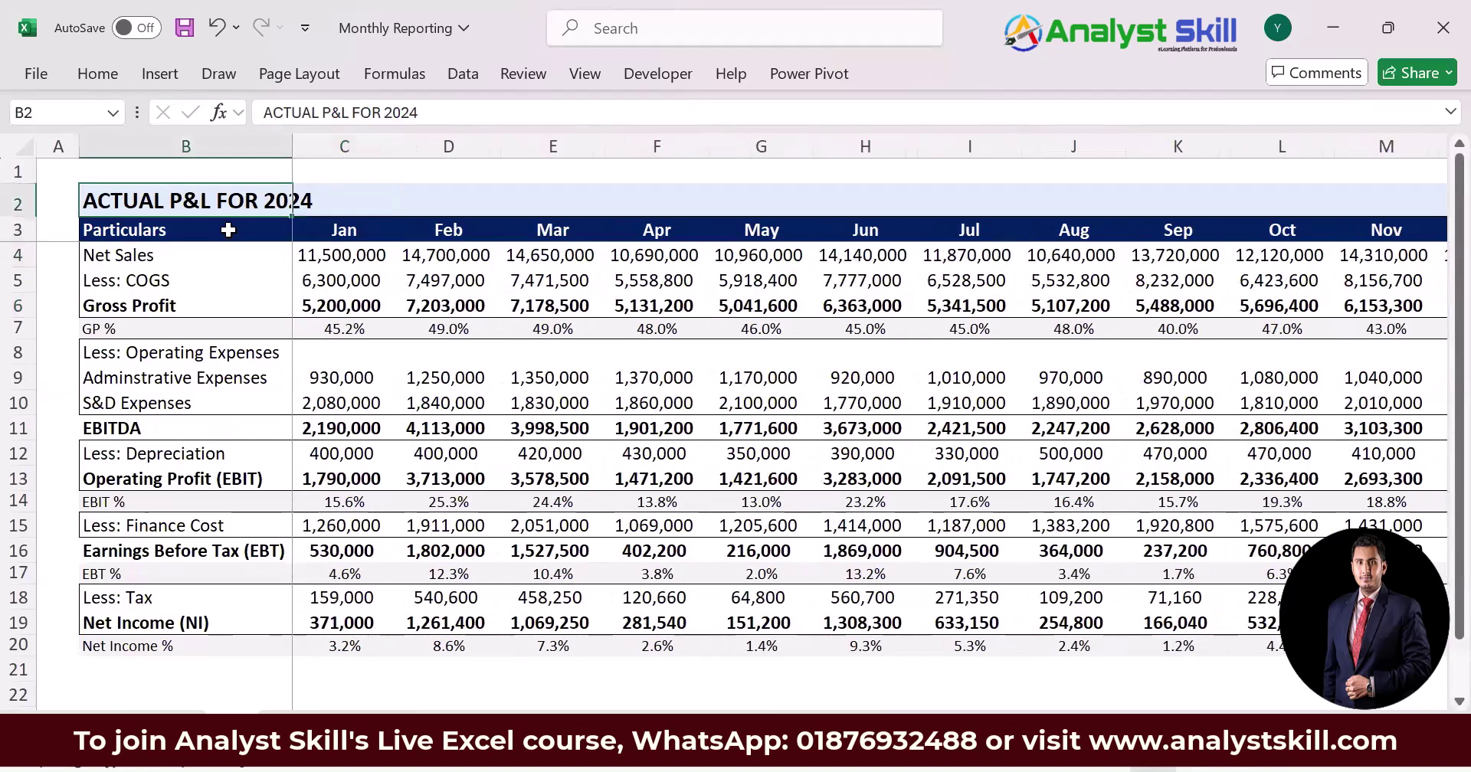
pyautogui.press('Down')
pyautogui.press('Right')
pyautogui.press('Left')
pyautogui.press('Right')
pyautogui.press('Right')
pyautogui.press('Right')
pyautogui.press('Right')
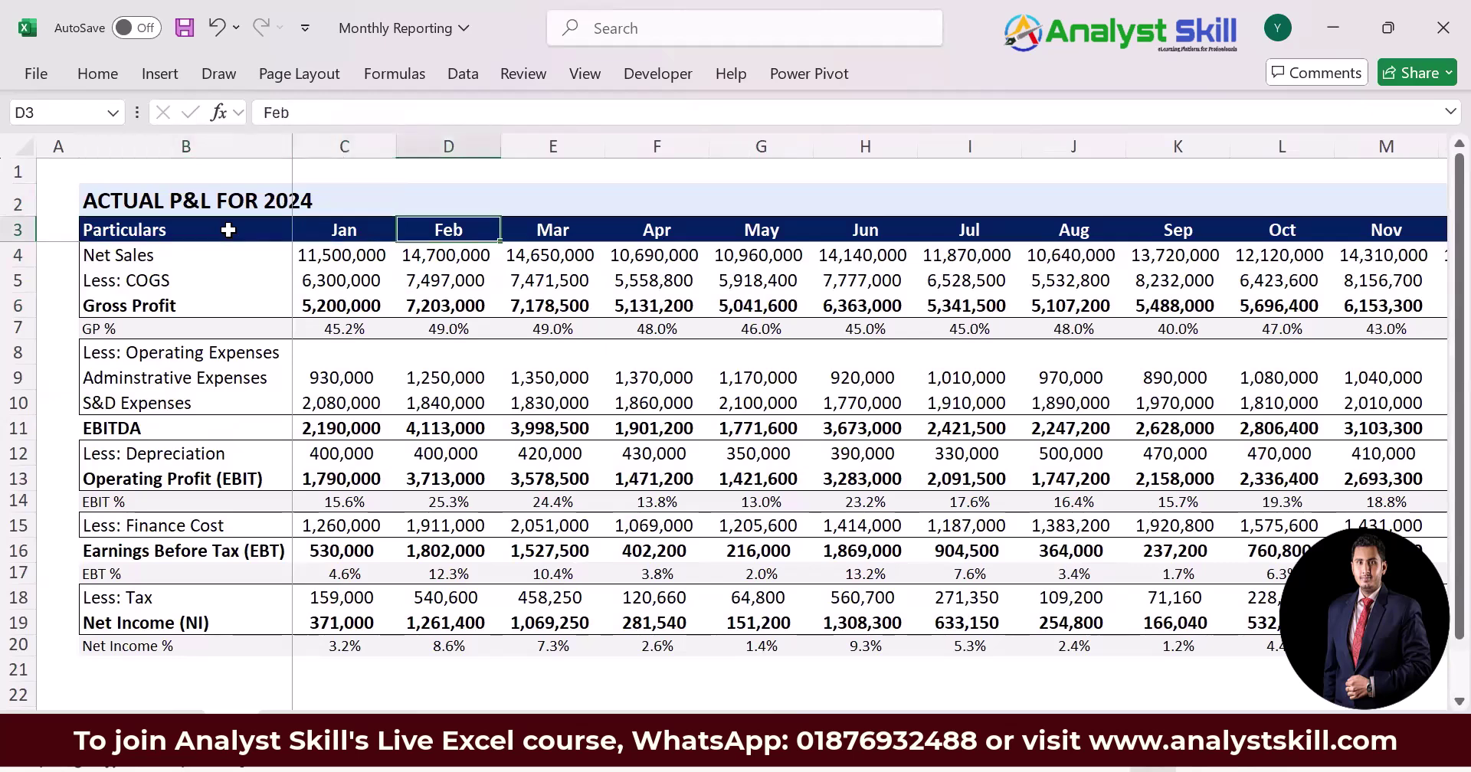
pyautogui.press('Right')
pyautogui.press('Right')
pyautogui.press('Right')
pyautogui.press('Right')
pyautogui.press('Right')
pyautogui.press('Right')
pyautogui.press('Right')
pyautogui.press('Right')
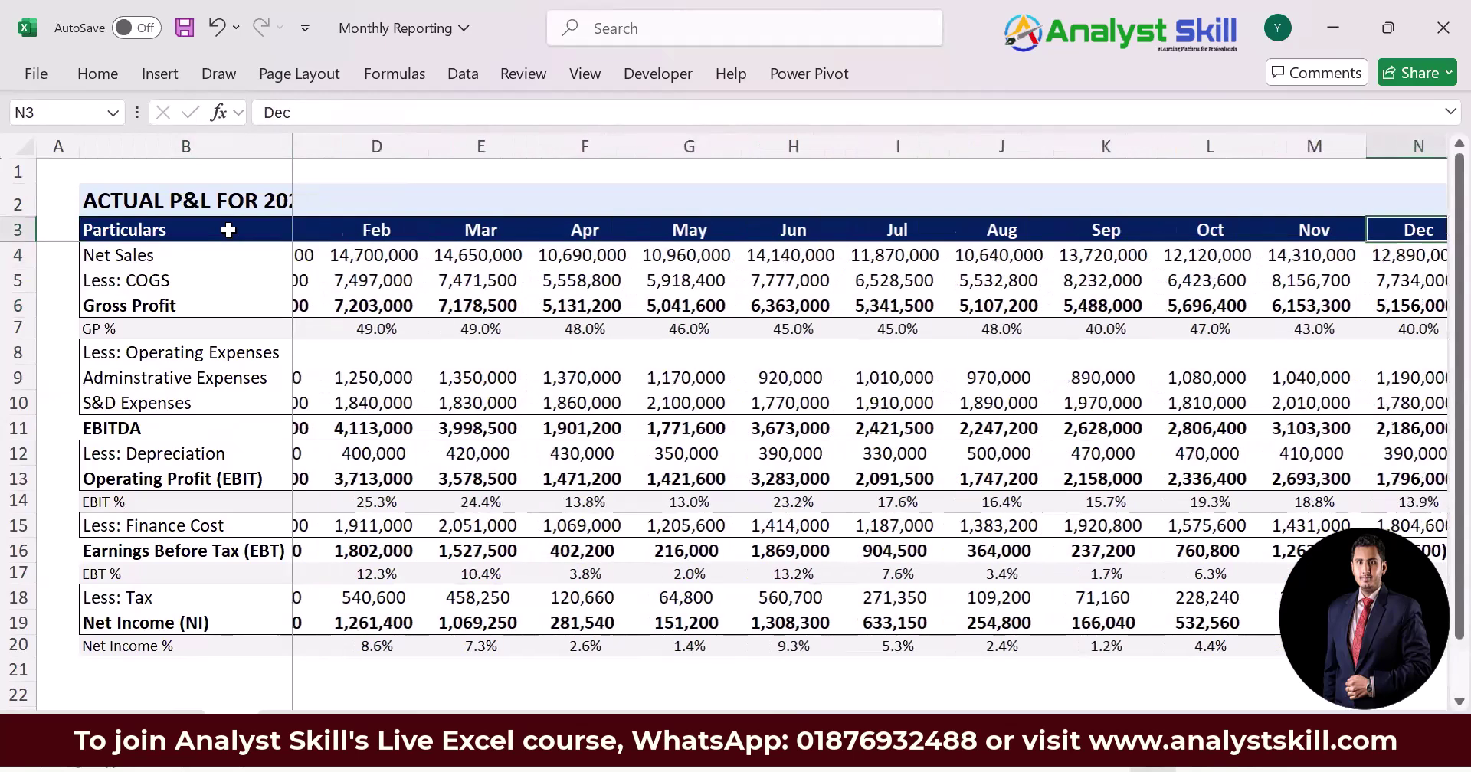
pyautogui.press('Left')
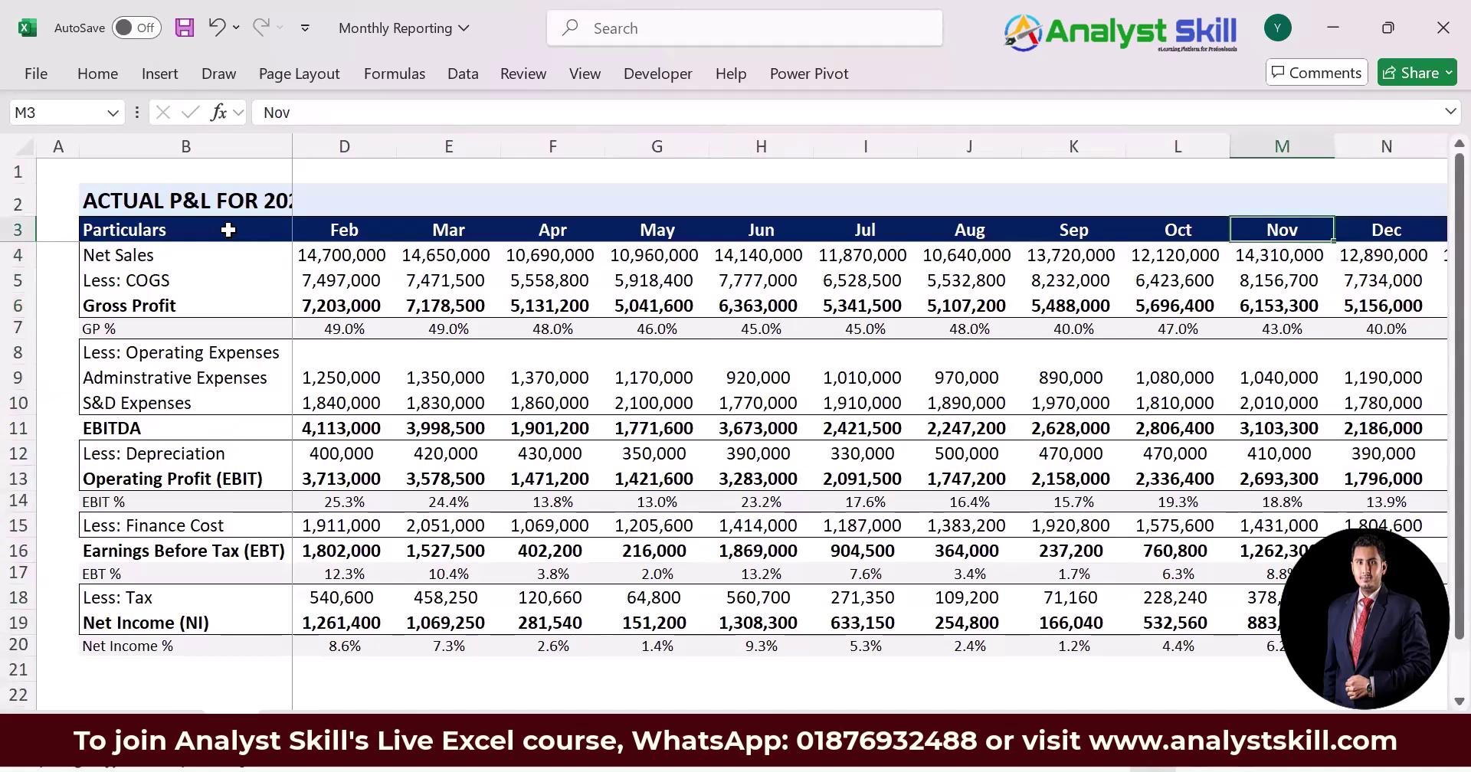
pyautogui.press('Right')
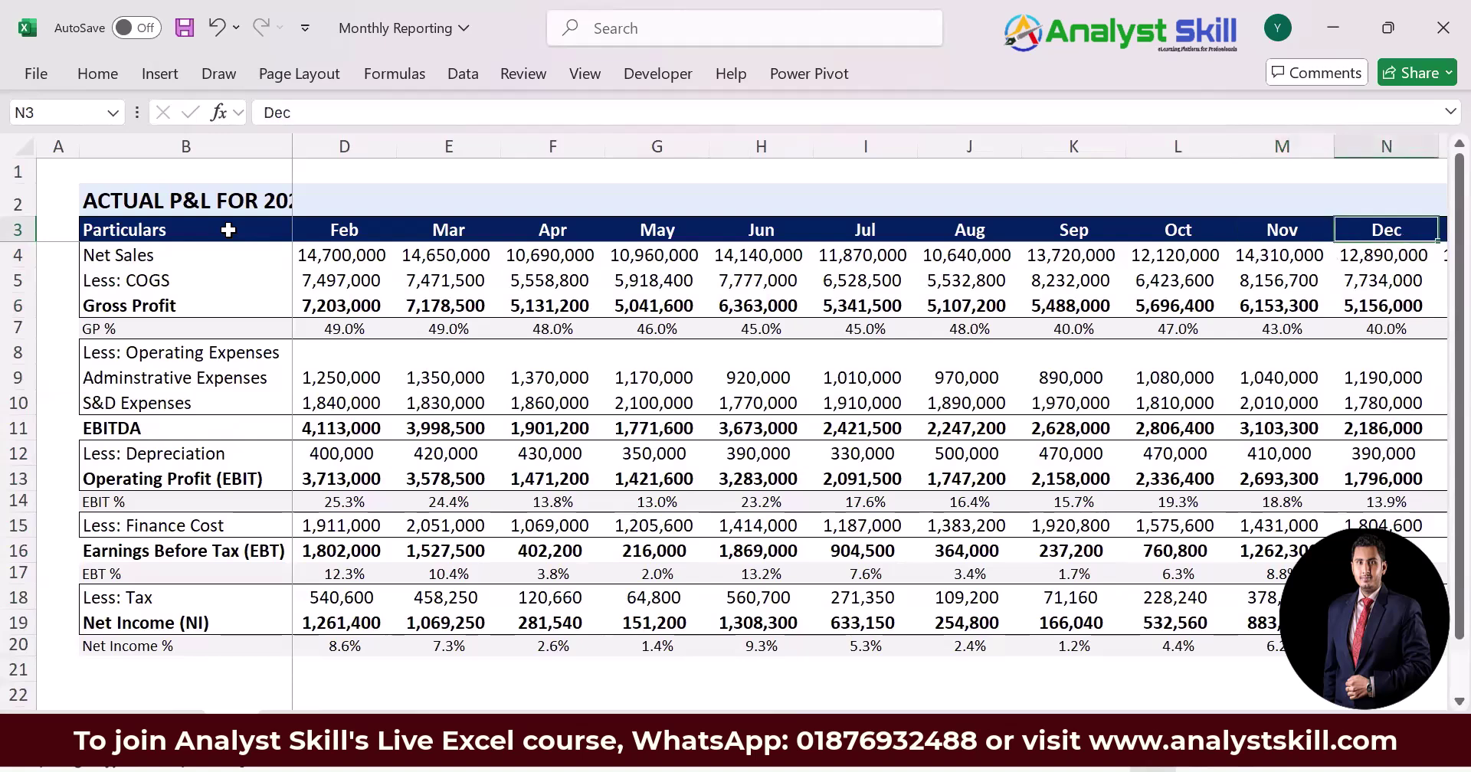
# Examine the forecasted P&L's month headers on the data sheet, from January through to the Total column
pyautogui.press('Right')
pyautogui.press('Right')
pyautogui.press('Right')
pyautogui.press('Right')
pyautogui.press('Left')
pyautogui.press('Right')
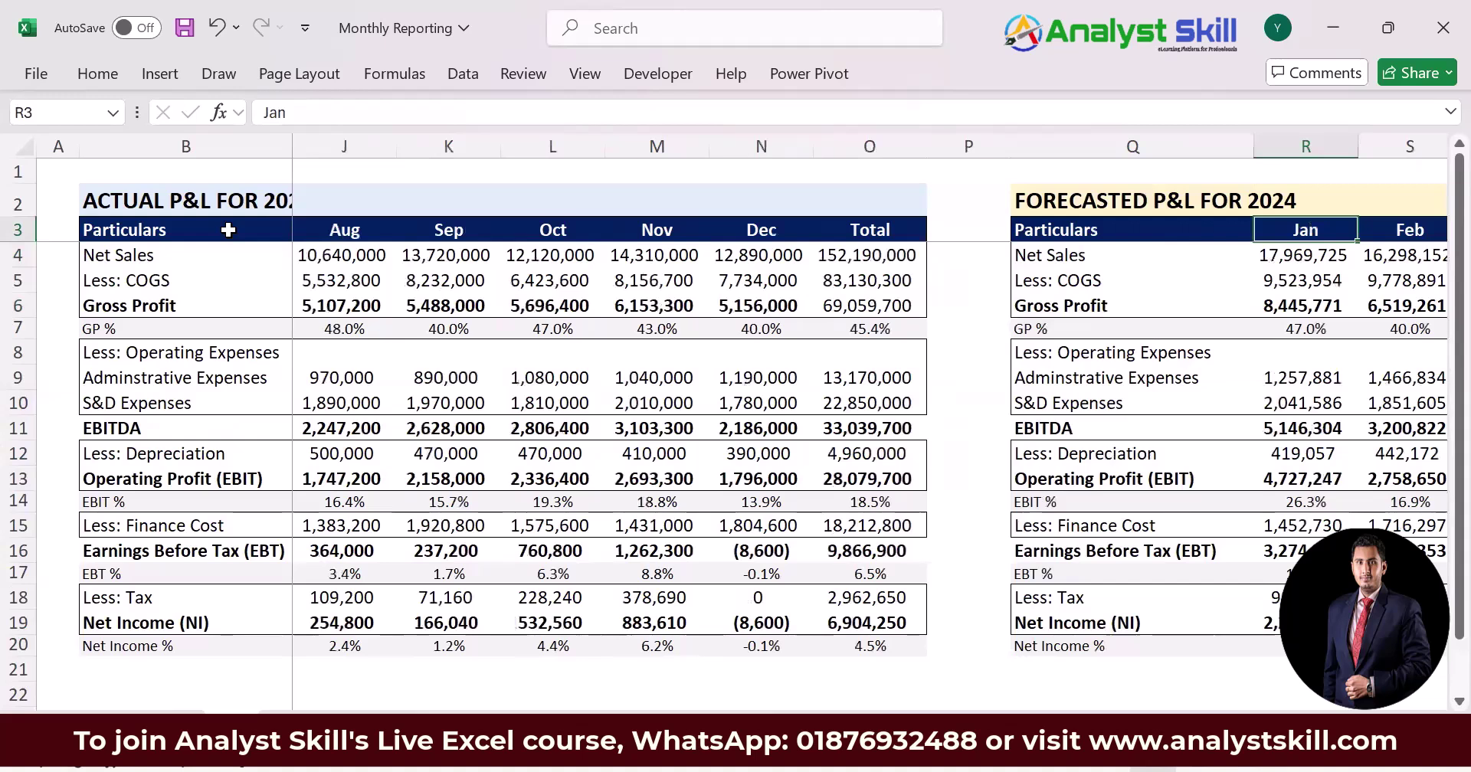
pyautogui.press('Right')
pyautogui.press('Right')
pyautogui.press('Right')
pyautogui.press('Right')
pyautogui.press('Right')
pyautogui.press('Right')
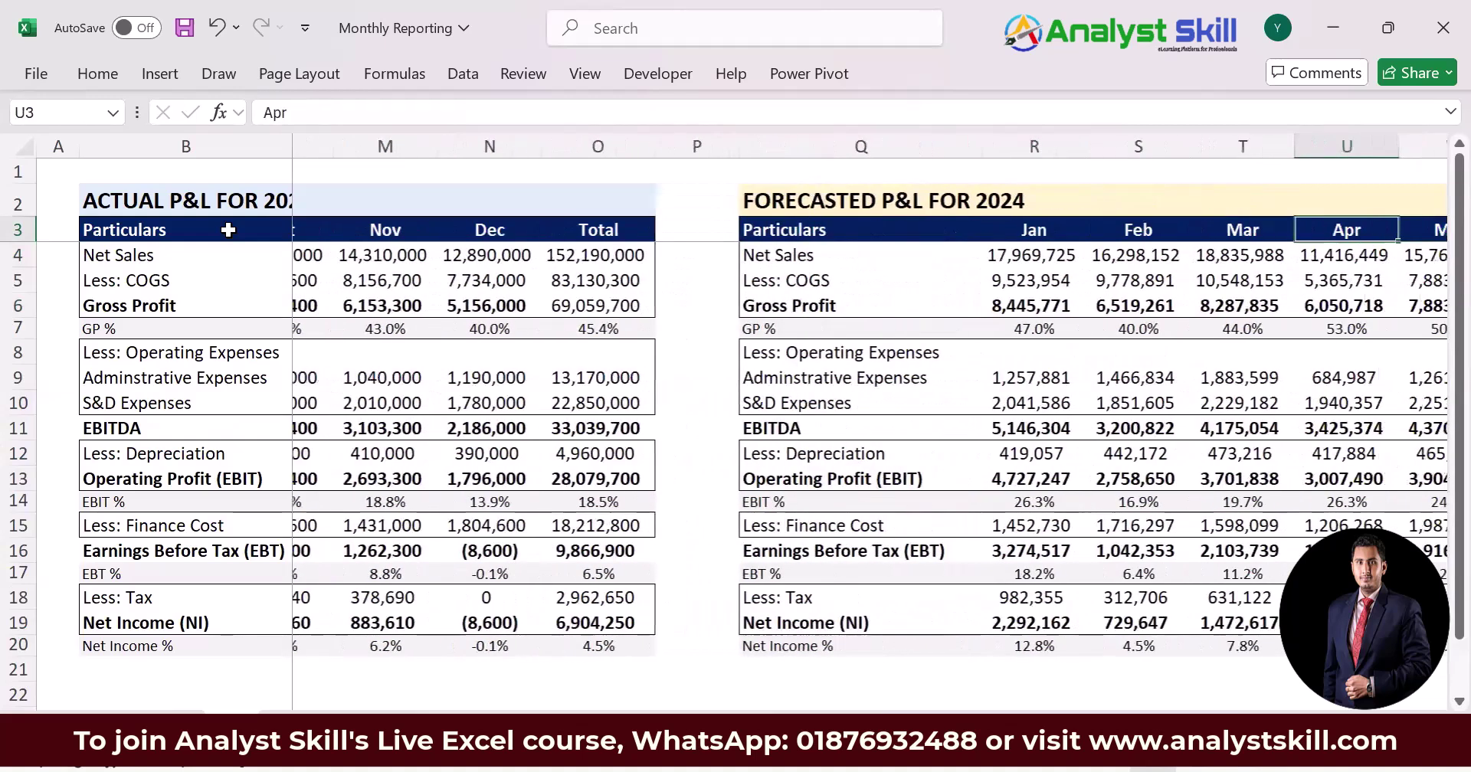
pyautogui.press('Right')
pyautogui.press('Right')
pyautogui.press('Right')
pyautogui.press('Right')
pyautogui.press('Right')
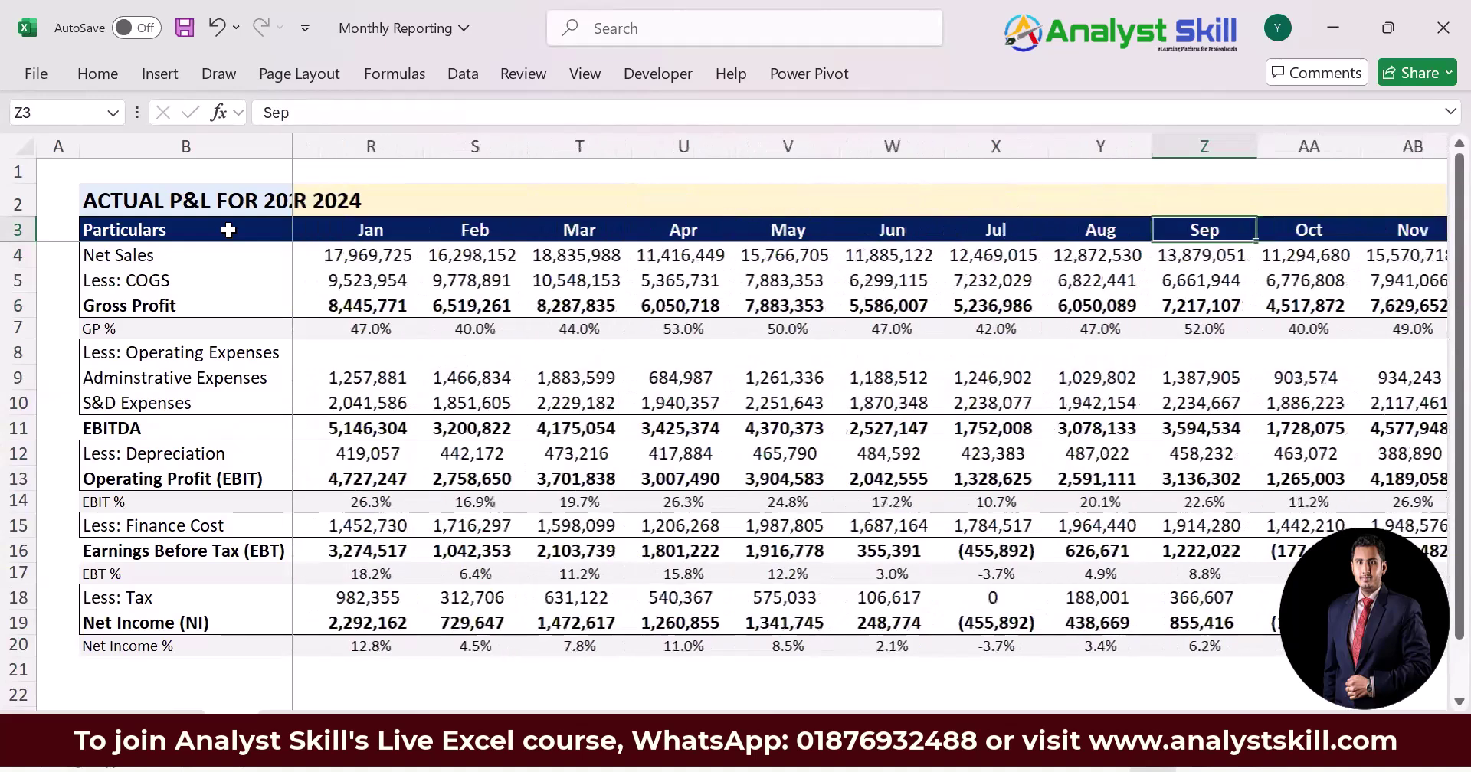
pyautogui.press('Right')
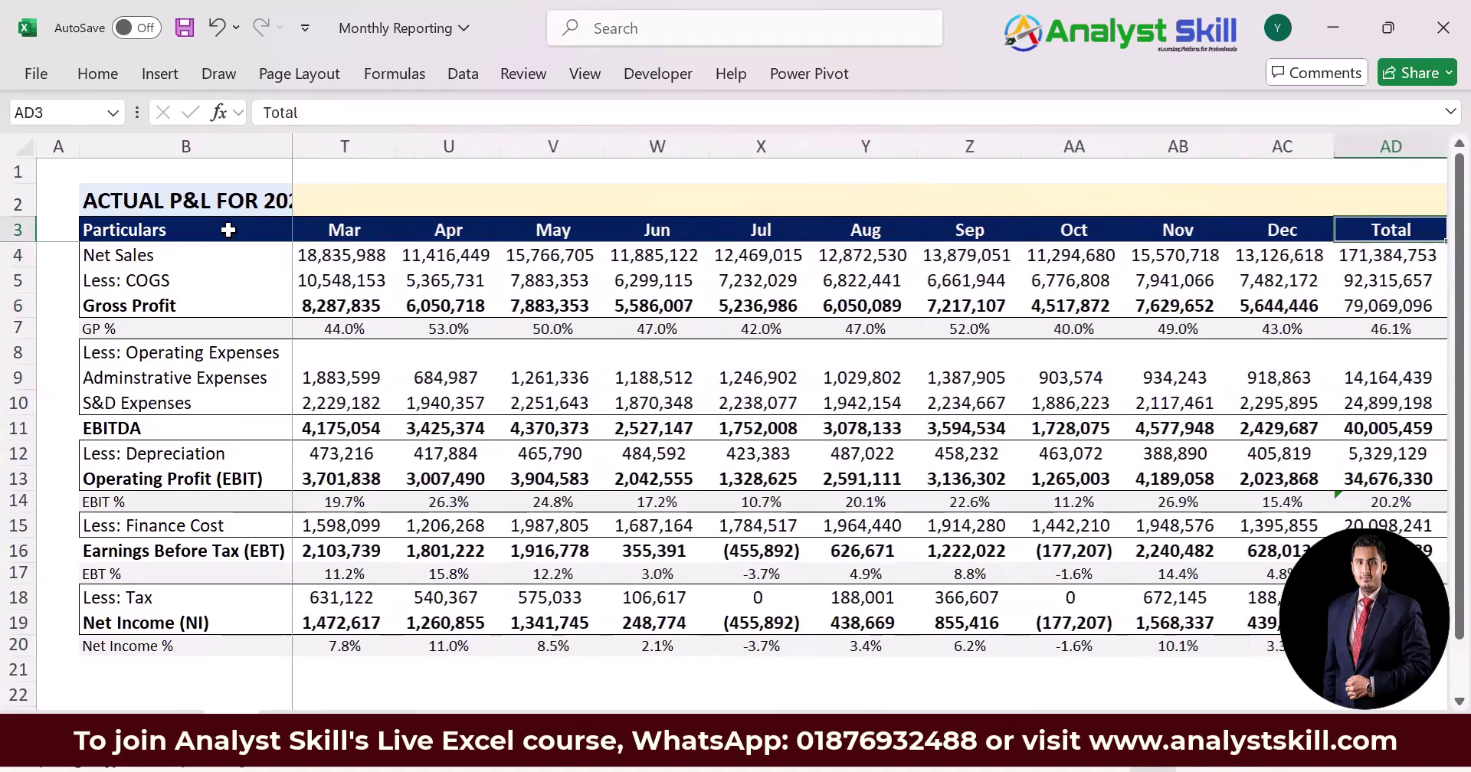
# Return to the blank report sheet and set the month selector in C2 to Jan
pyautogui.hotkey('ctrl', 'Home')
pyautogui.hotkey('ctrl', 'pageup')
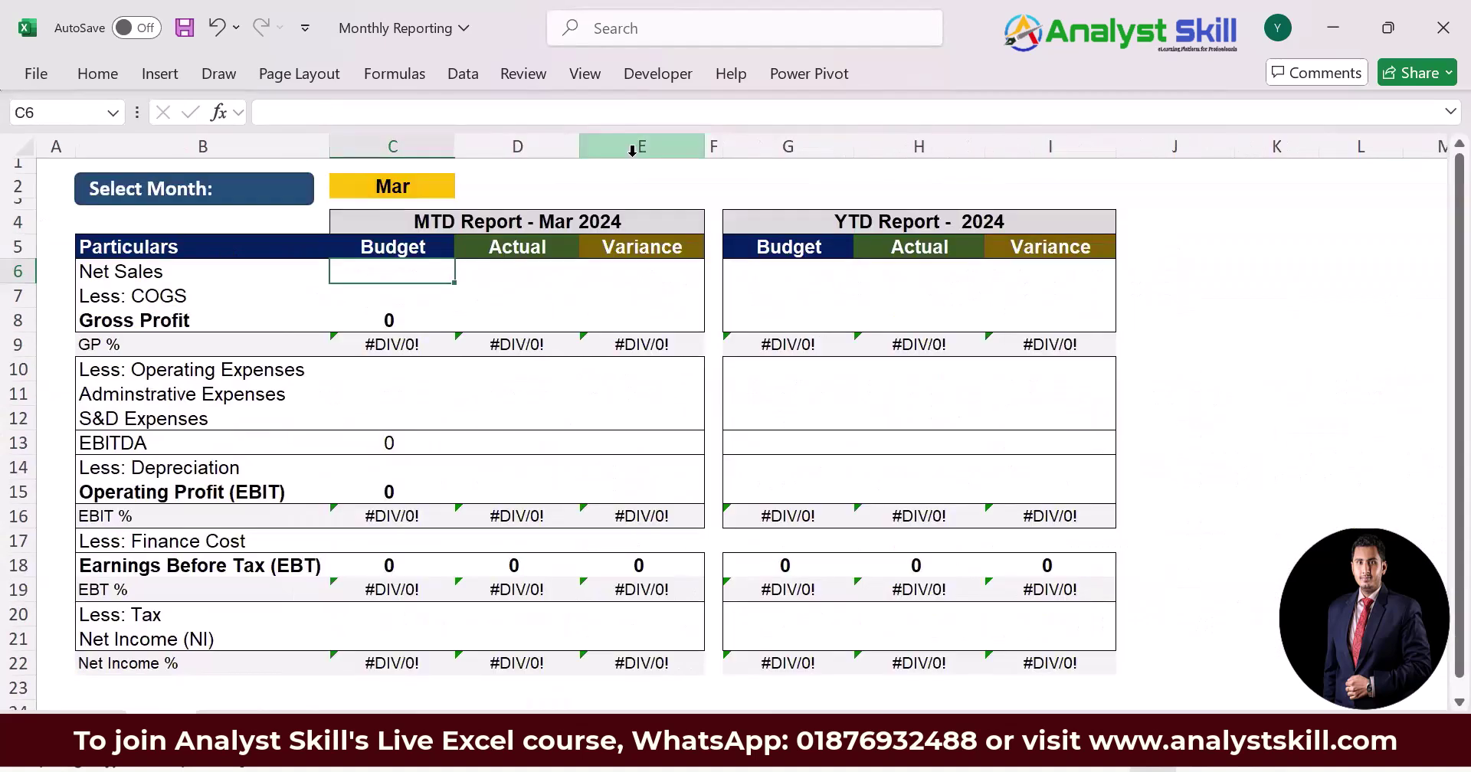
pyautogui.click(425, 188)
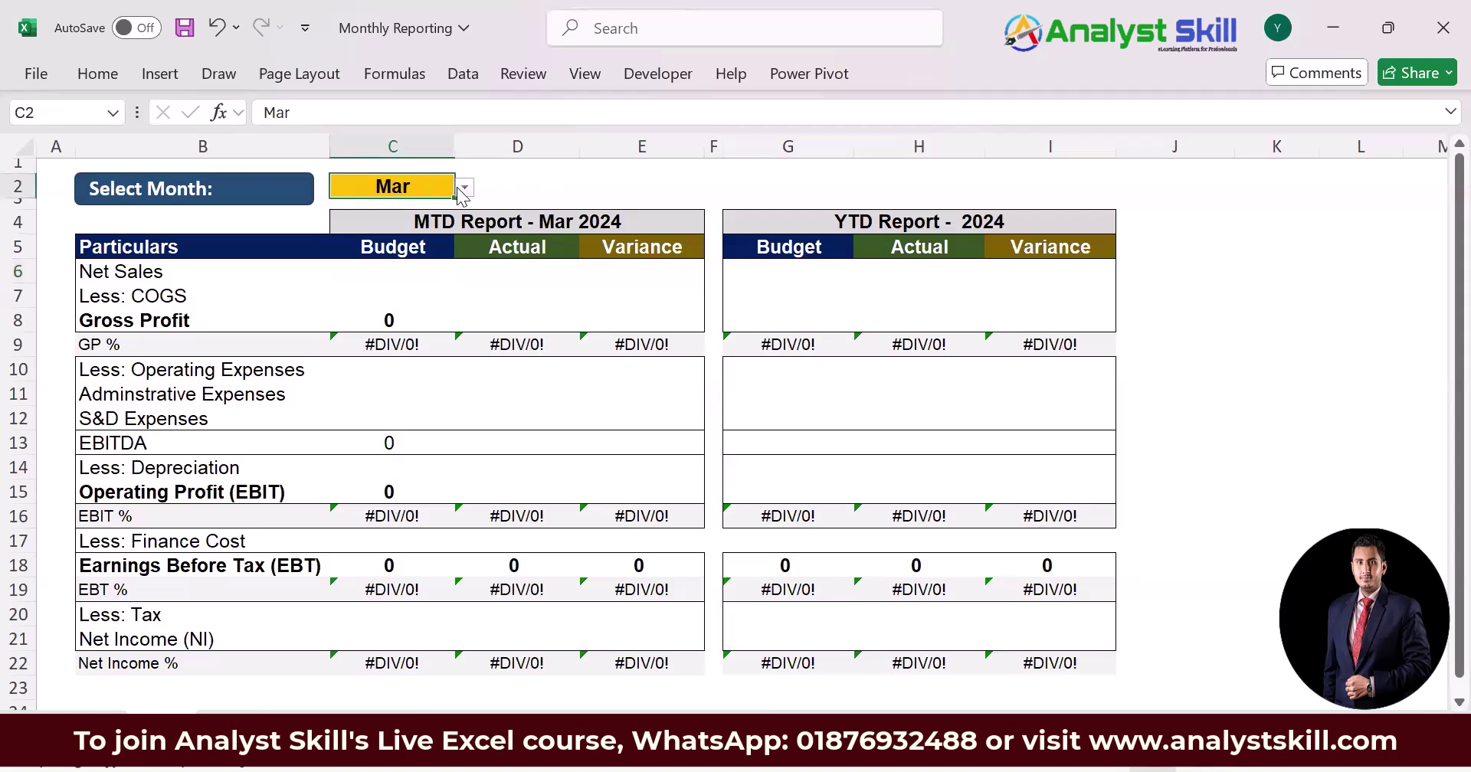
pyautogui.click(459, 189)
pyautogui.click(418, 205)
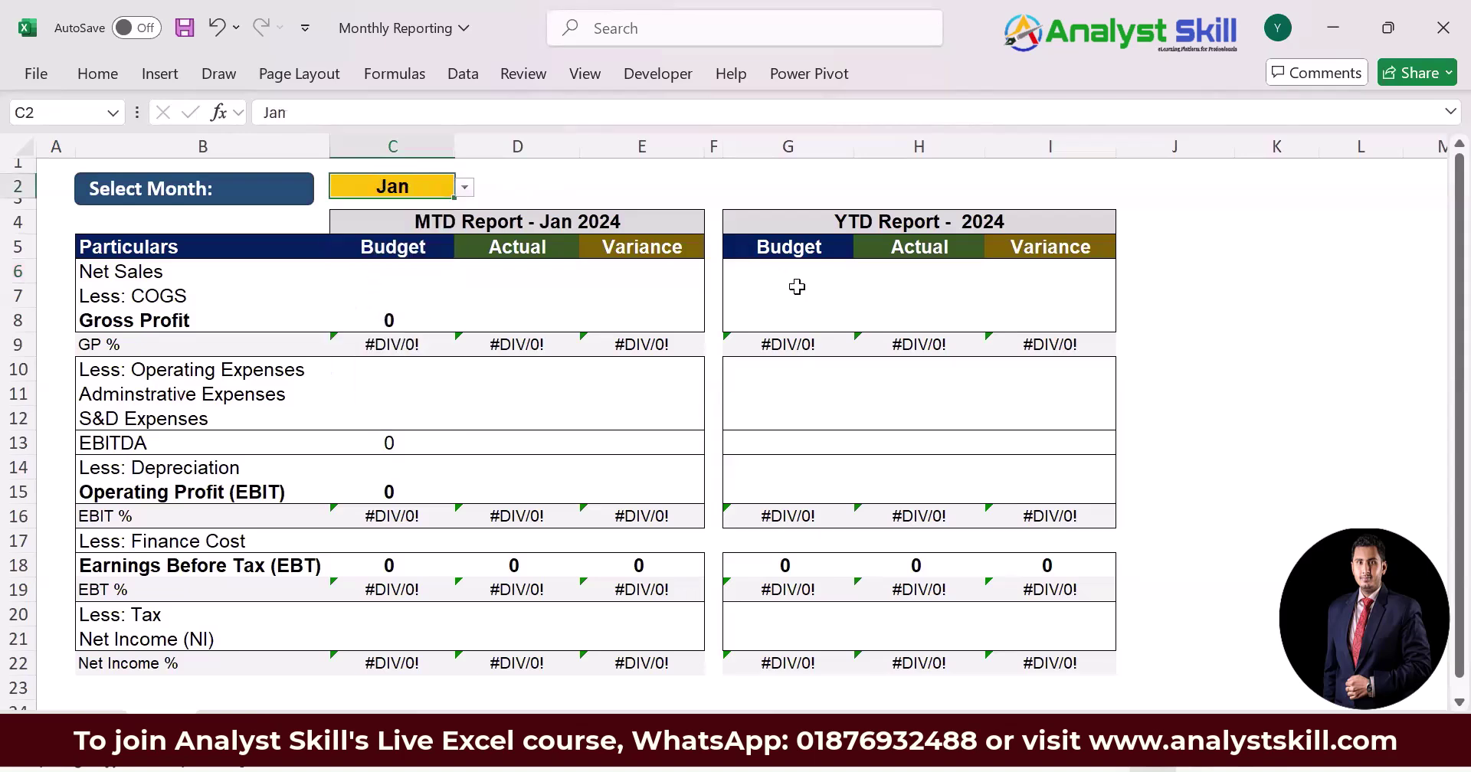
pyautogui.click(435, 270)
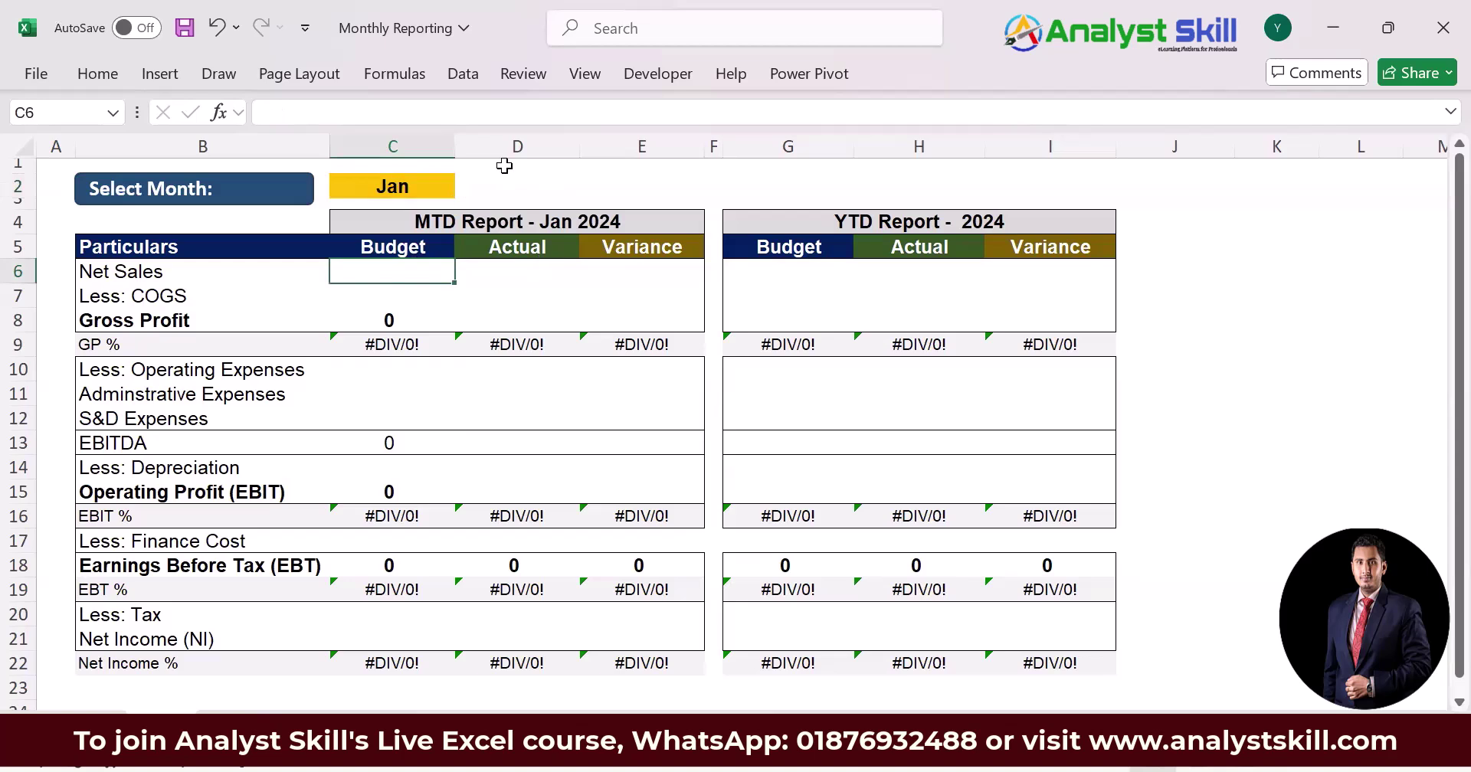
pyautogui.click(426, 189)
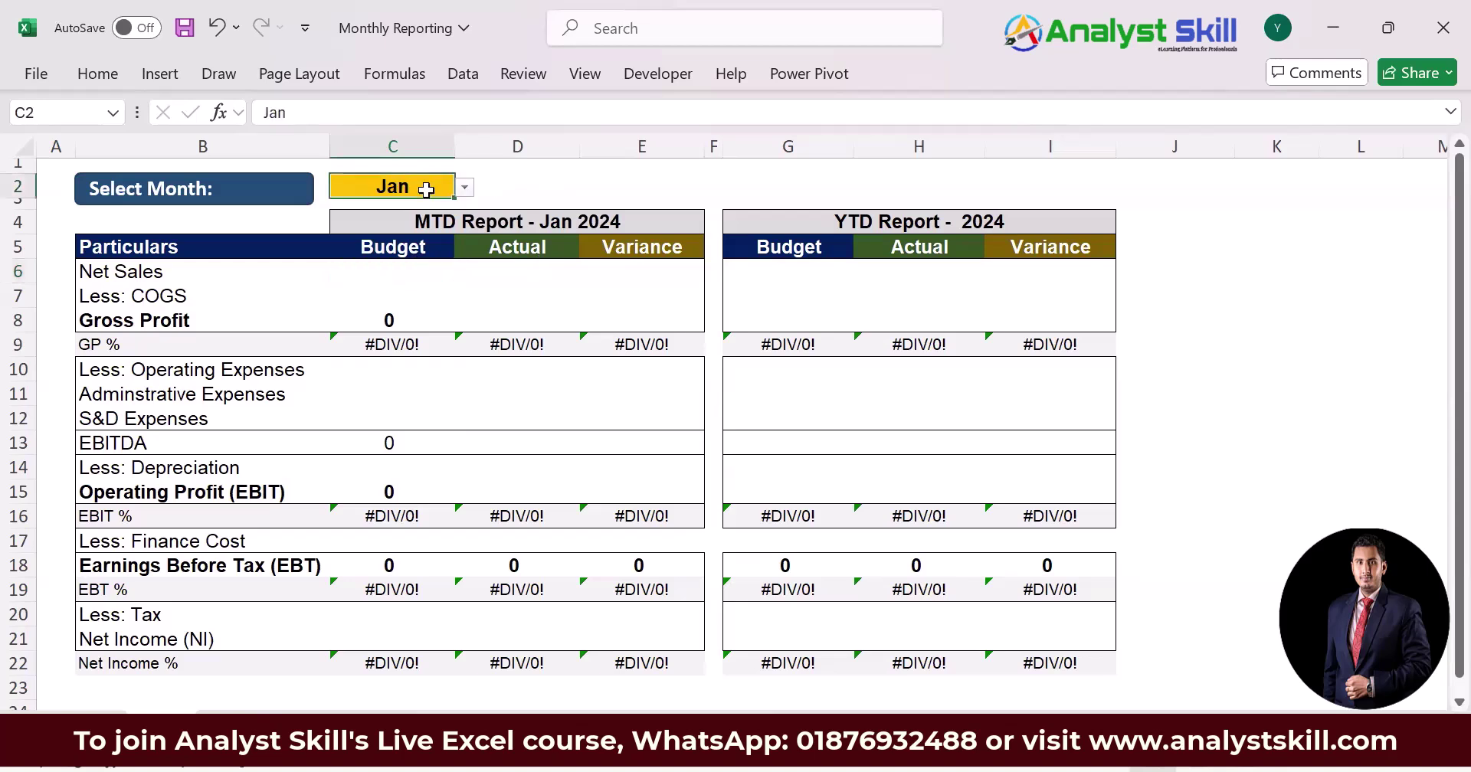
pyautogui.click(433, 270)
pyautogui.click(641, 264)
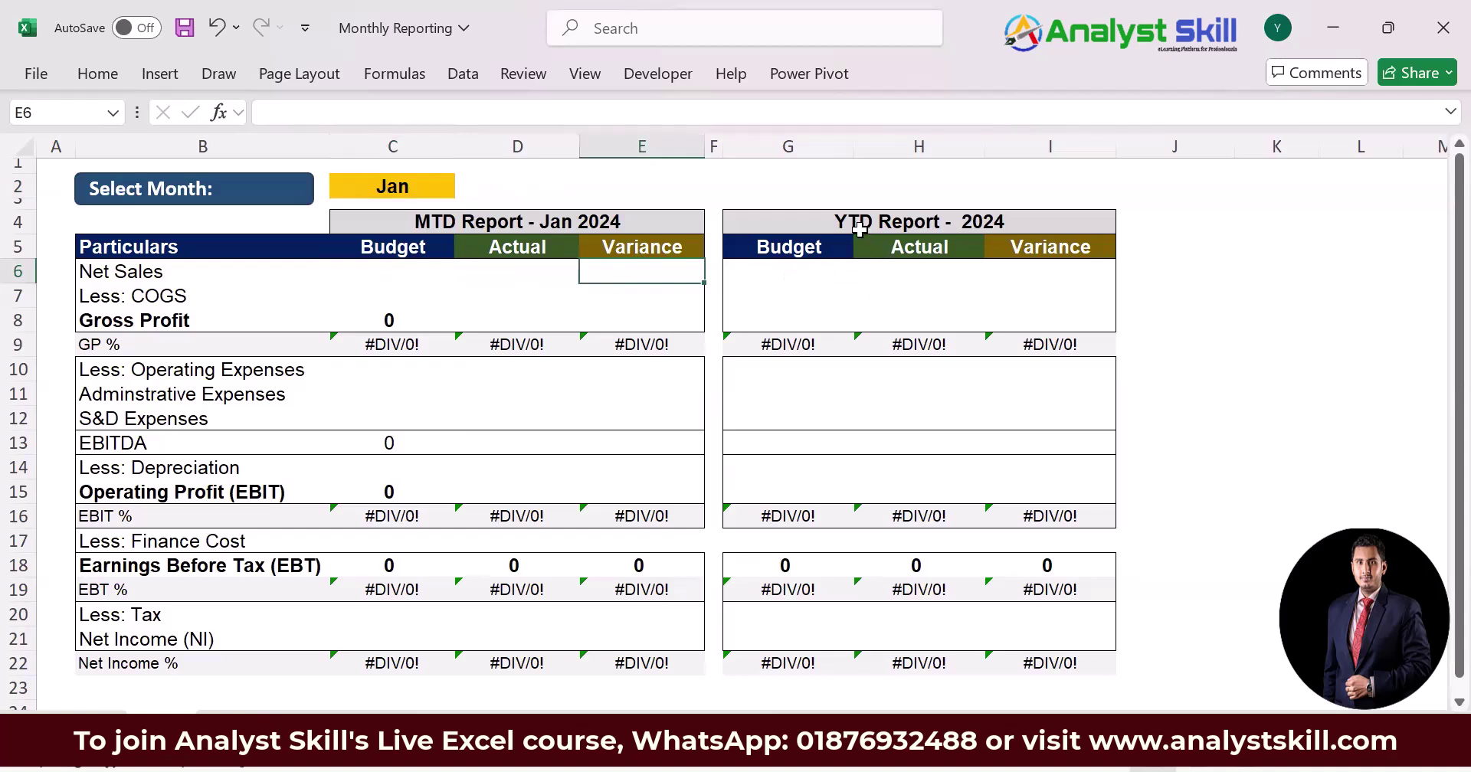
# Start an INDEX formula in the MTD Actual cells D6:D7 over the actual Net Sales months, with columns fixed as Data!$C4:$N4
pyautogui.click(780, 271)
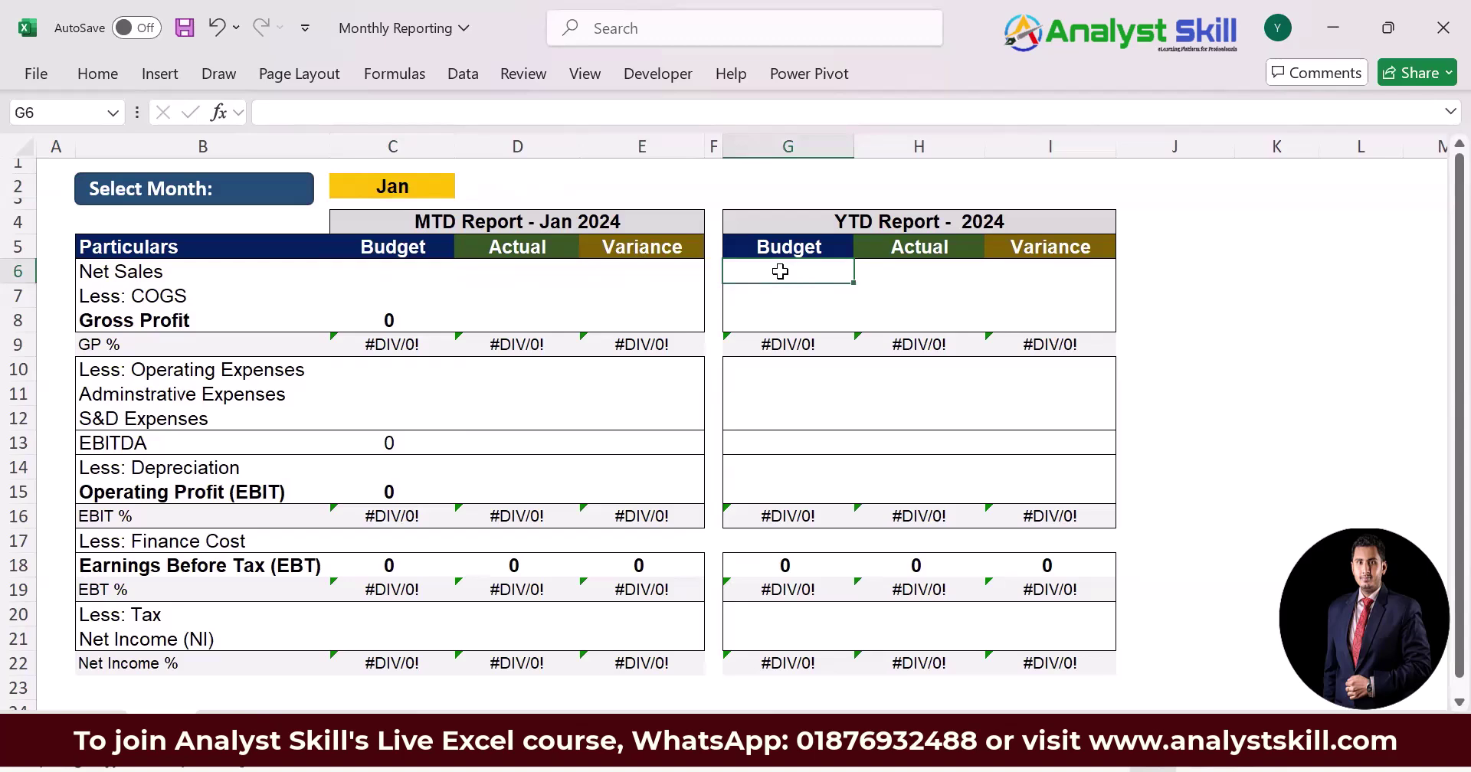
pyautogui.click(425, 269)
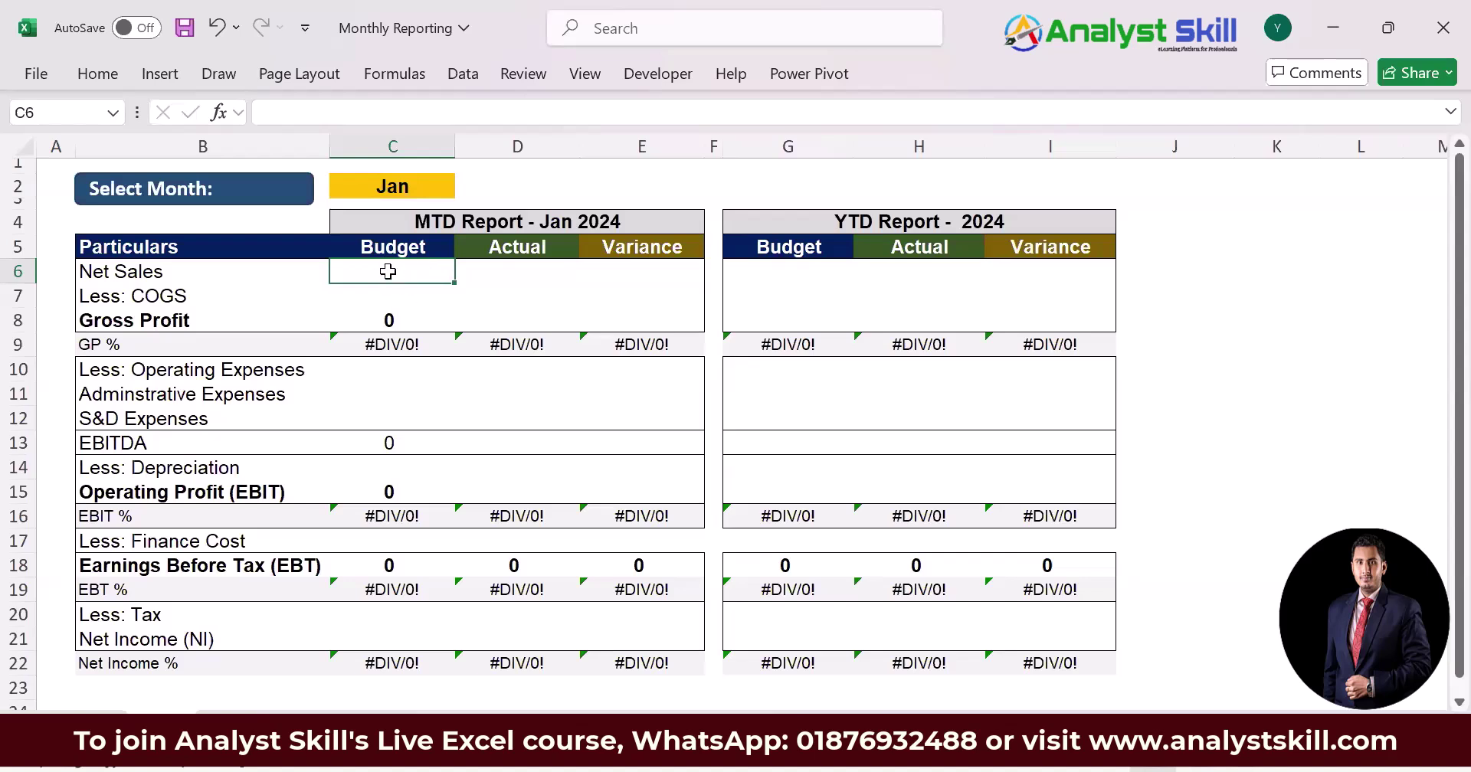
pyautogui.press('Right')
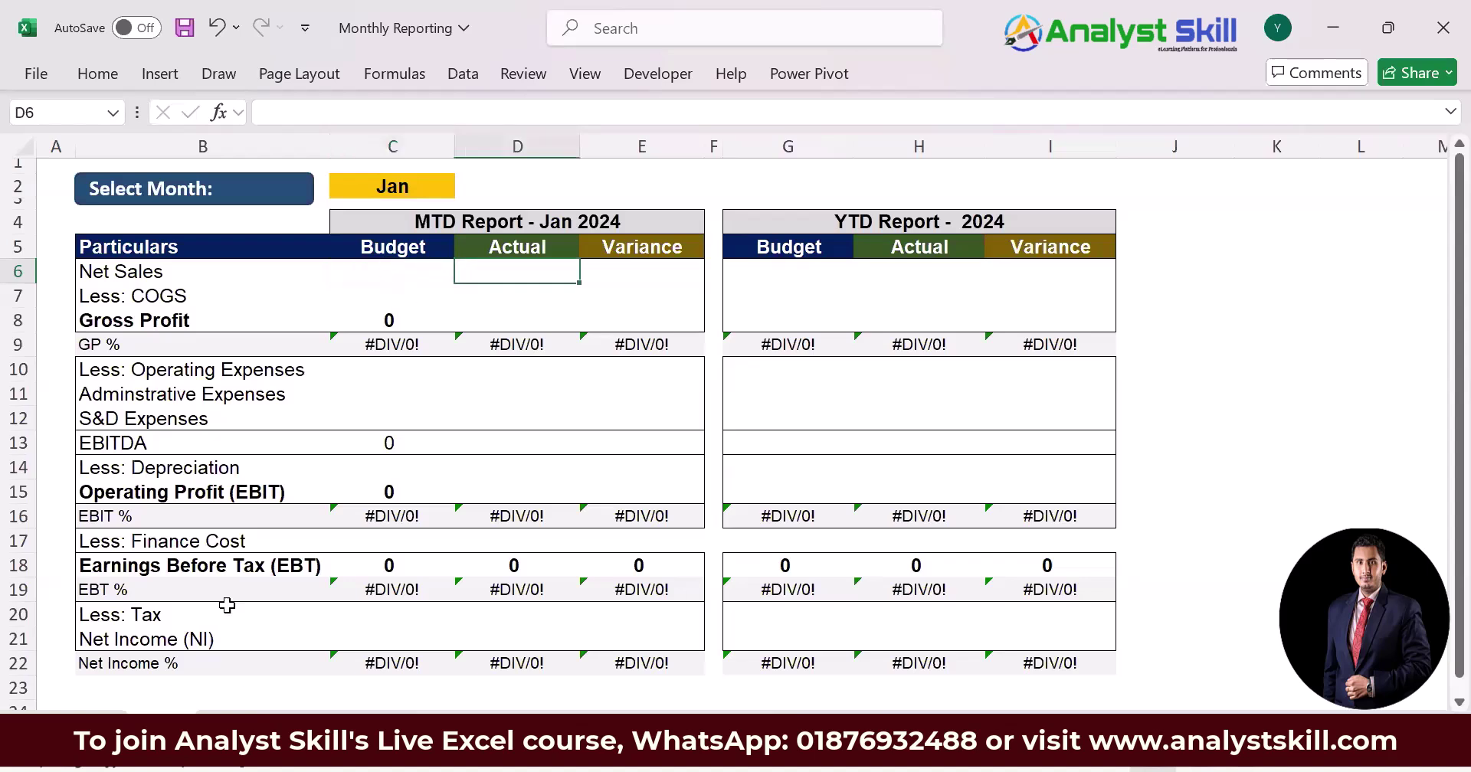
pyautogui.click(243, 714)
pyautogui.hotkey('shift', 'Down')
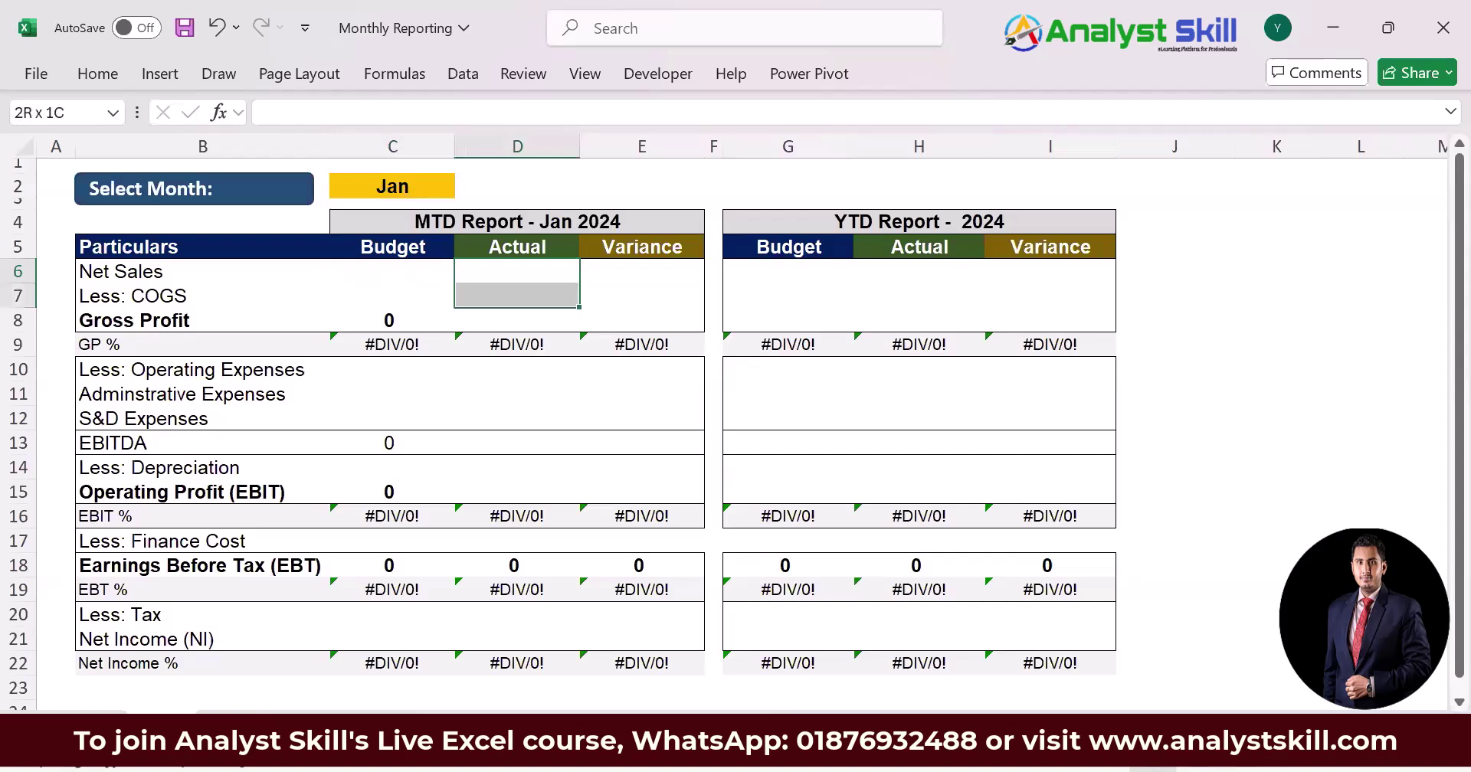
pyautogui.write('=')
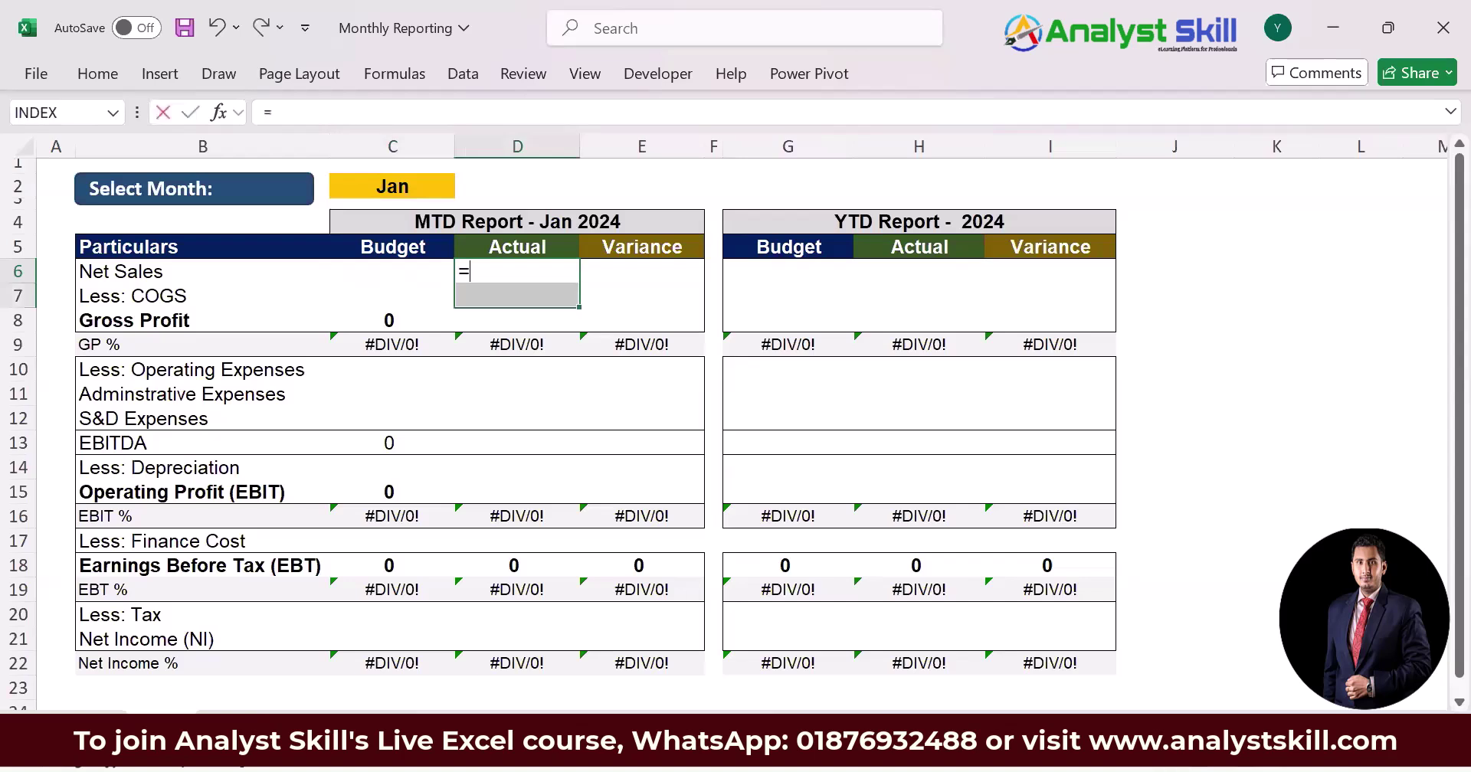
pyautogui.write('INDEX(')
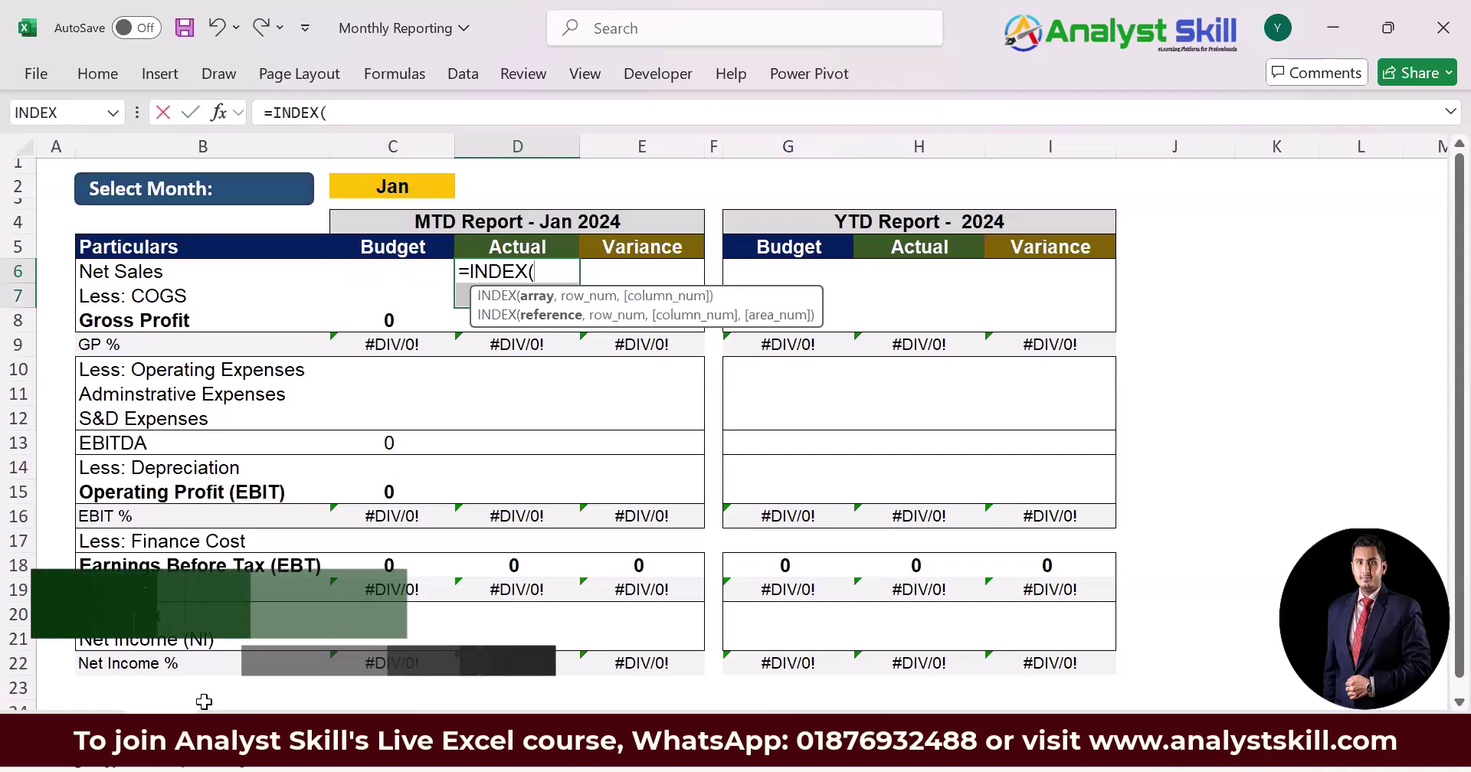
pyautogui.click(335, 246)
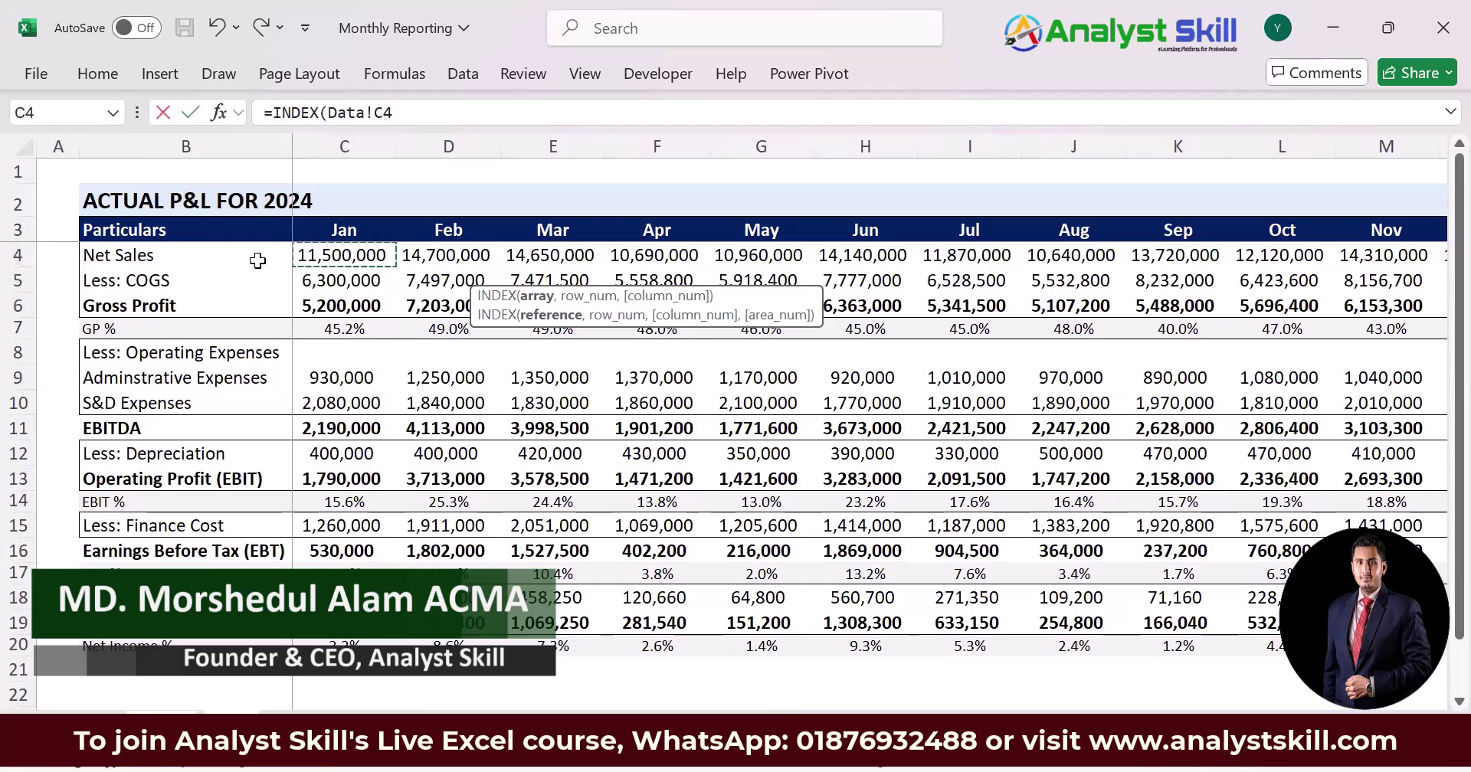
pyautogui.moveTo(337, 255); pyautogui.dragTo(1346, 250)
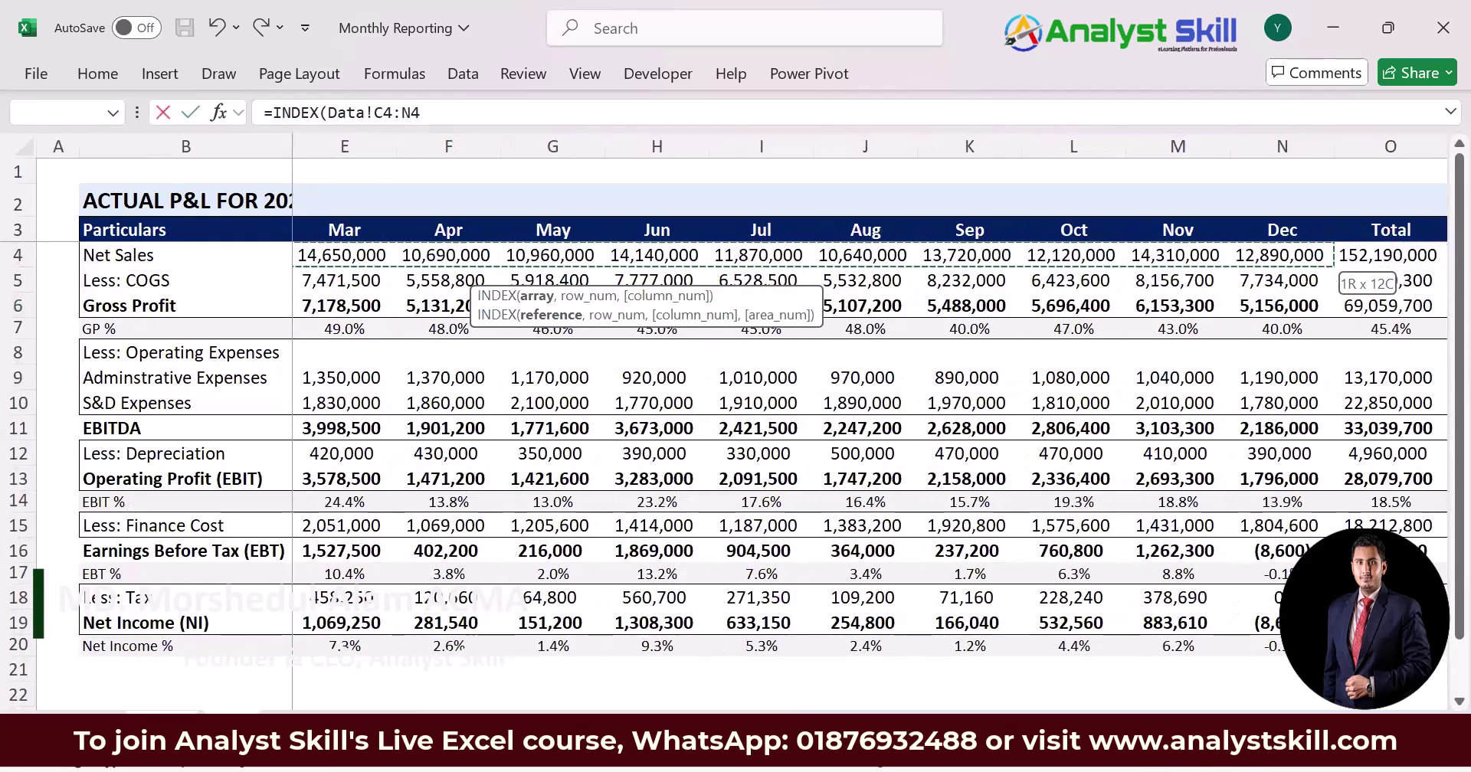
pyautogui.moveTo(1080, 723); pyautogui.dragTo(1037, 722)
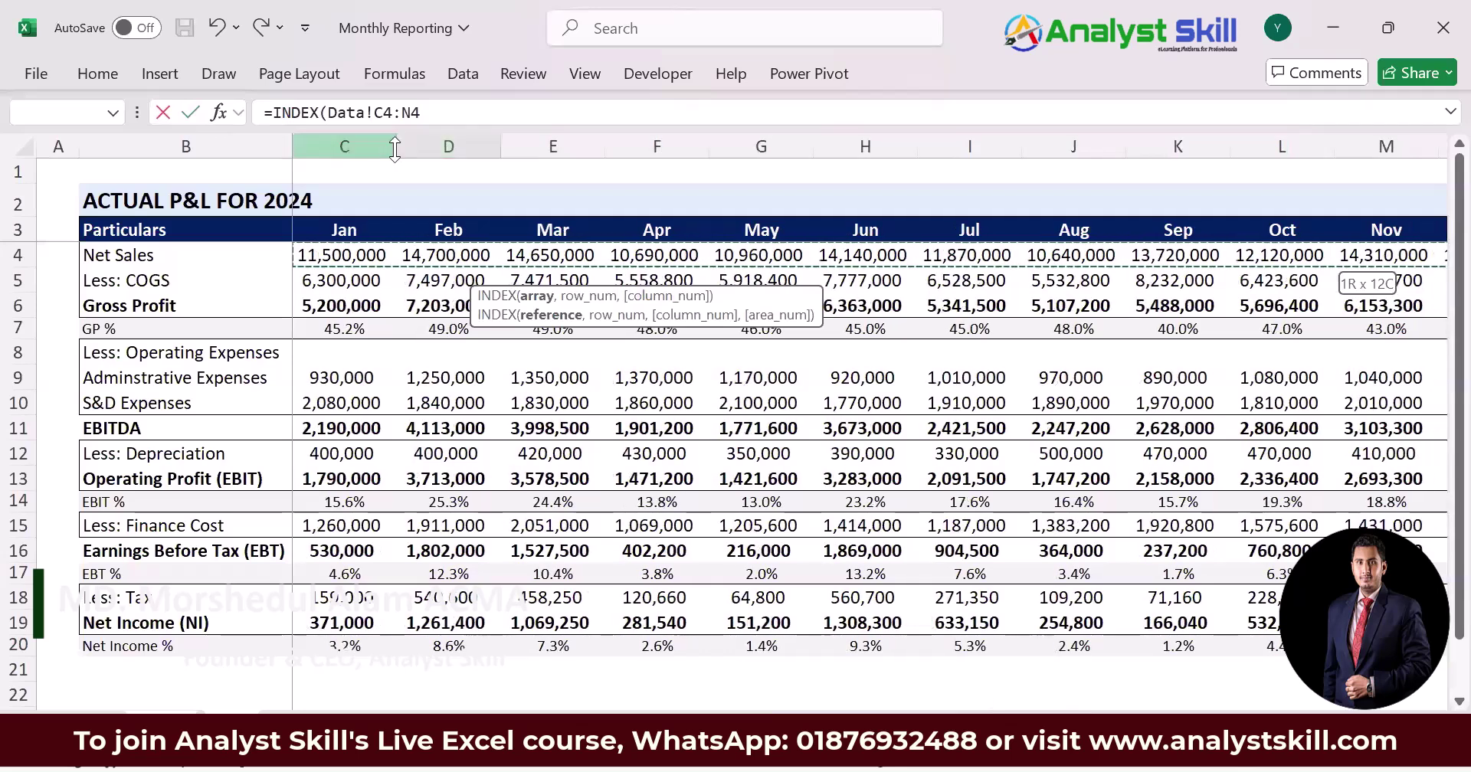
pyautogui.press('F4')
pyautogui.press('F4')
pyautogui.press('F4')
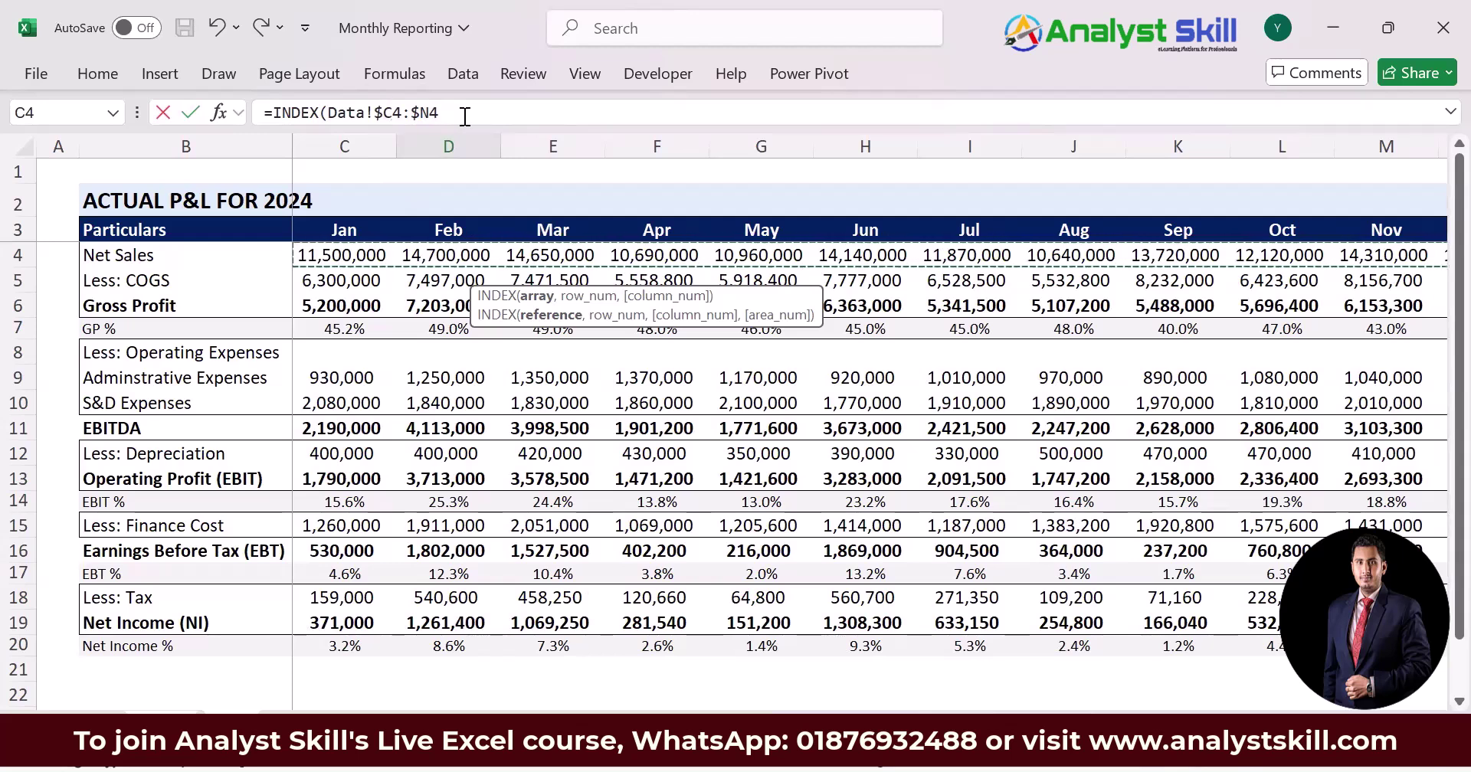
# Complete the INDEX formula with an empty row number and Report!$AB$2 as column number, entering it in both D6 and D7
pyautogui.write(',')
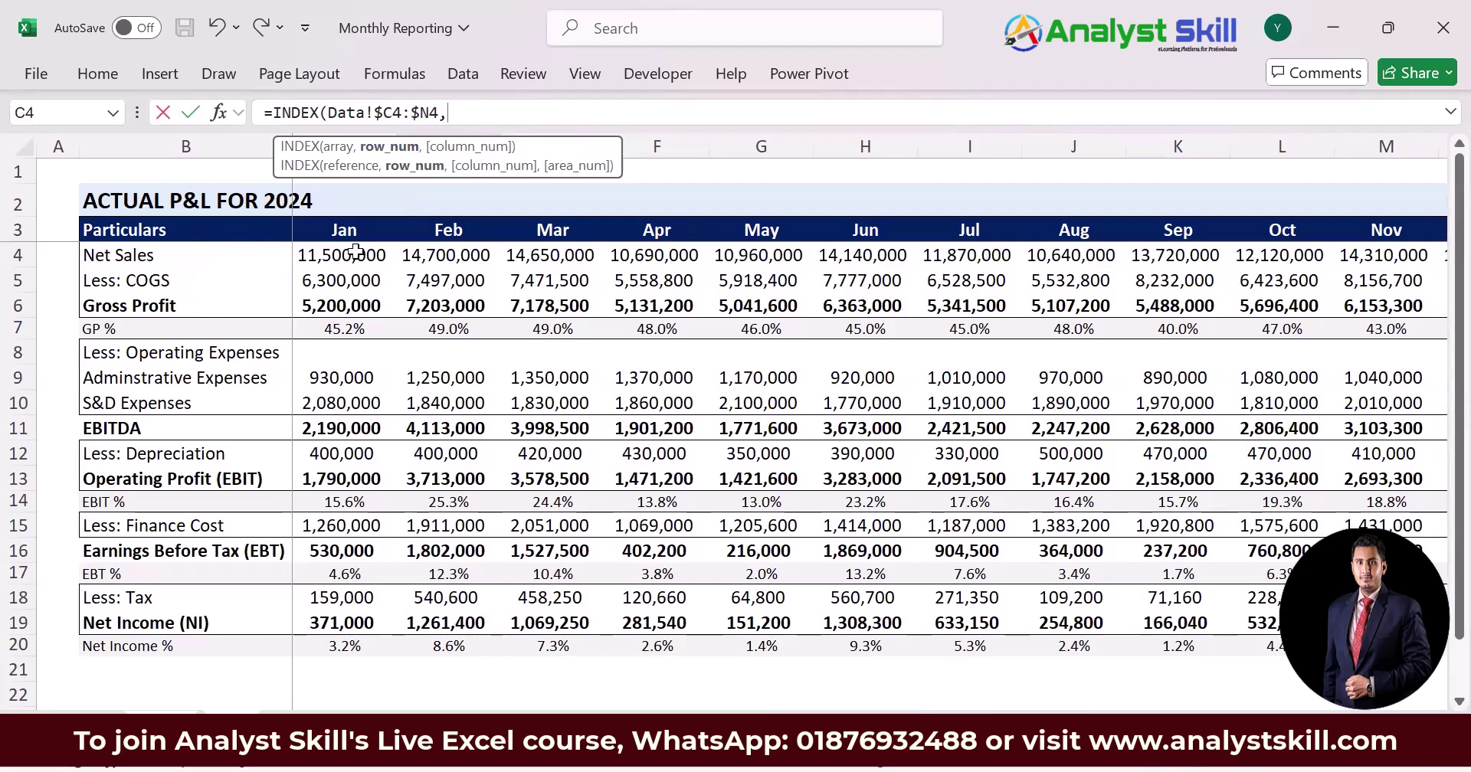
pyautogui.write(',')
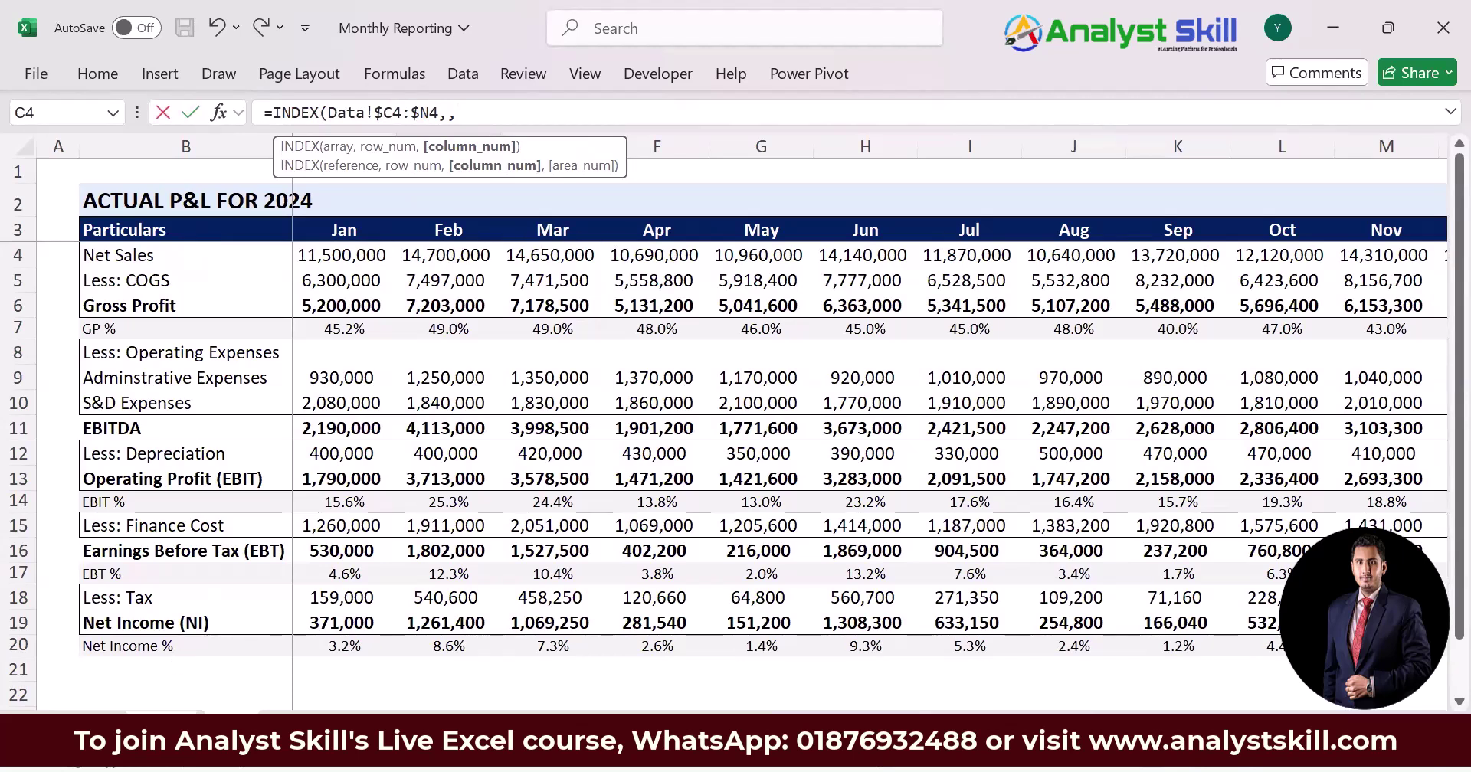
pyautogui.click(163, 722)
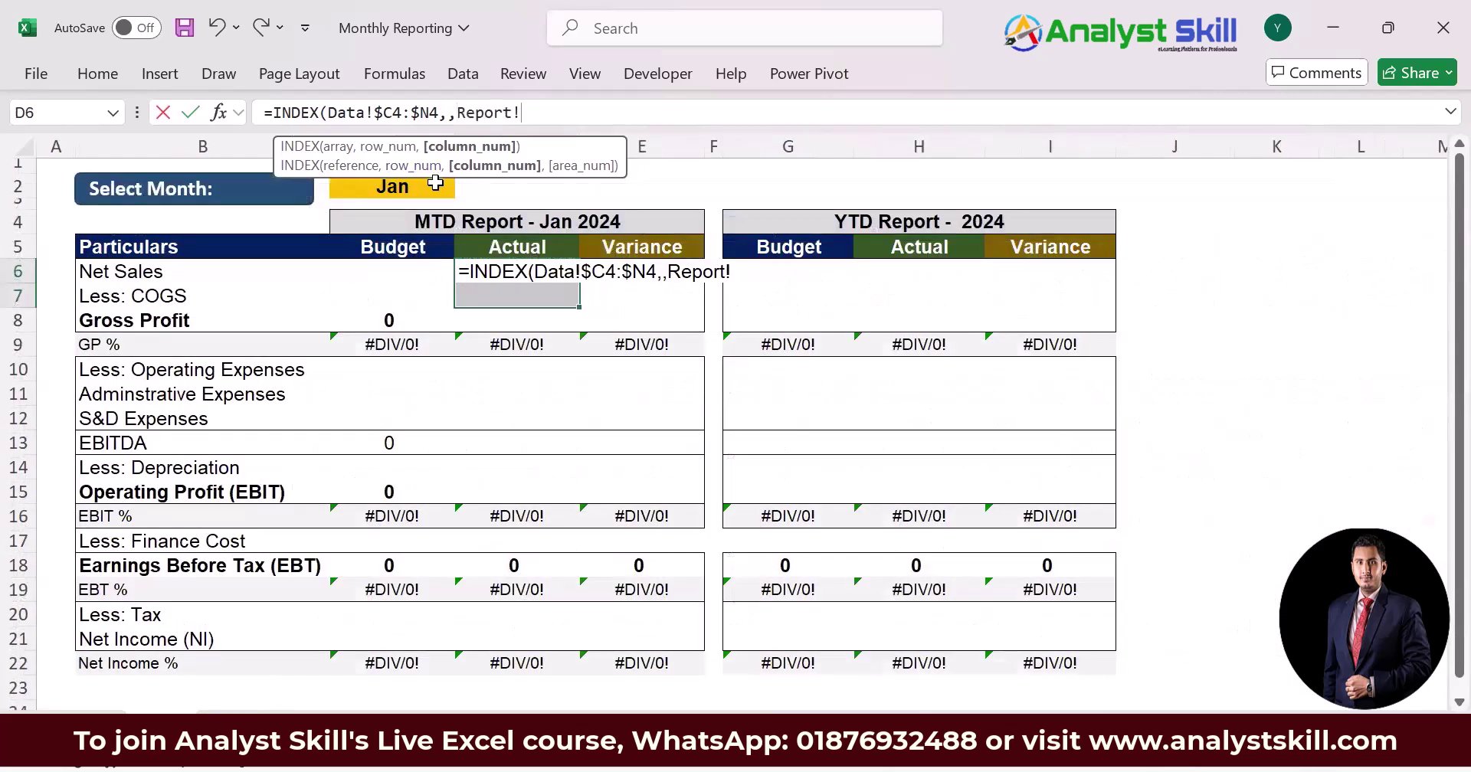
pyautogui.click(464, 186)
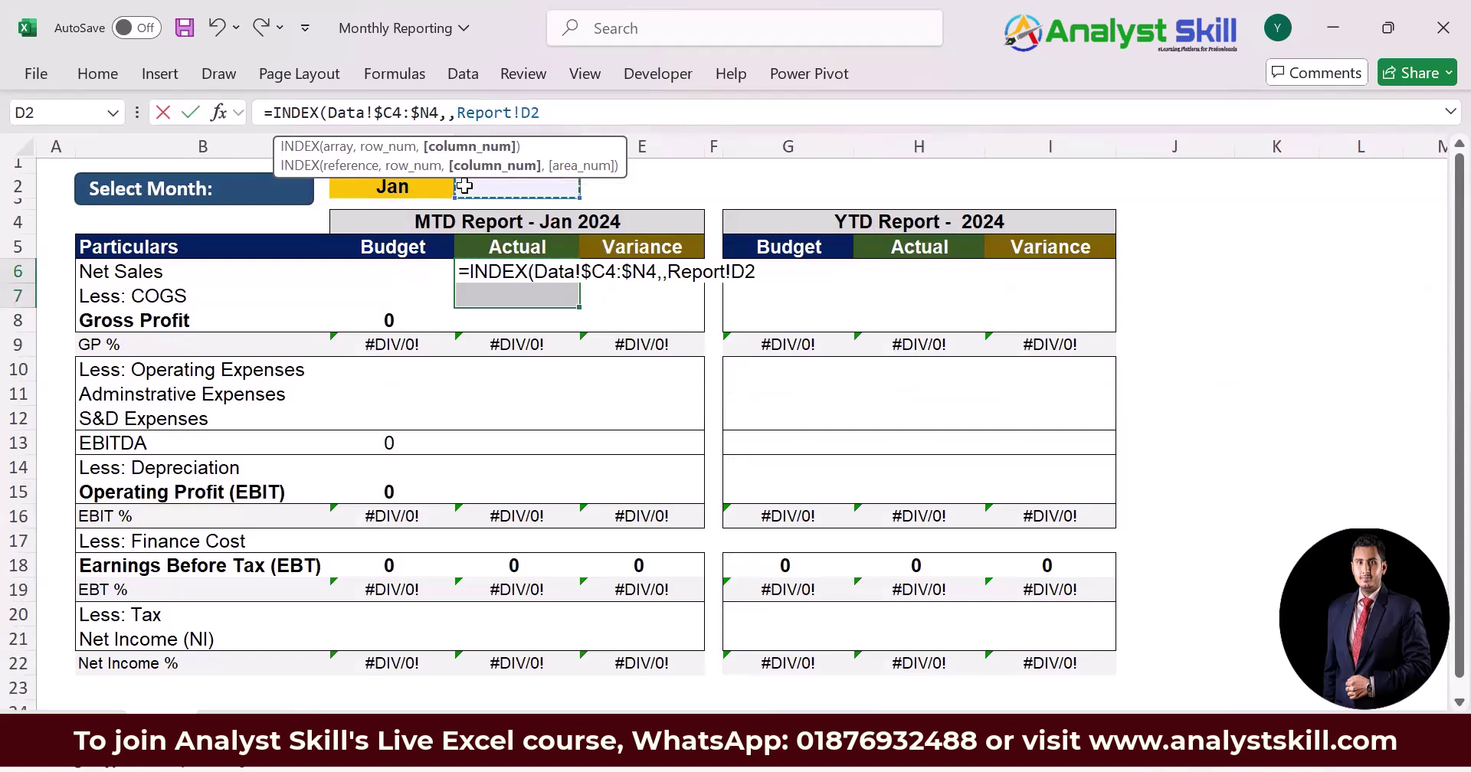
pyautogui.hotkey('ctrl', 'Right')
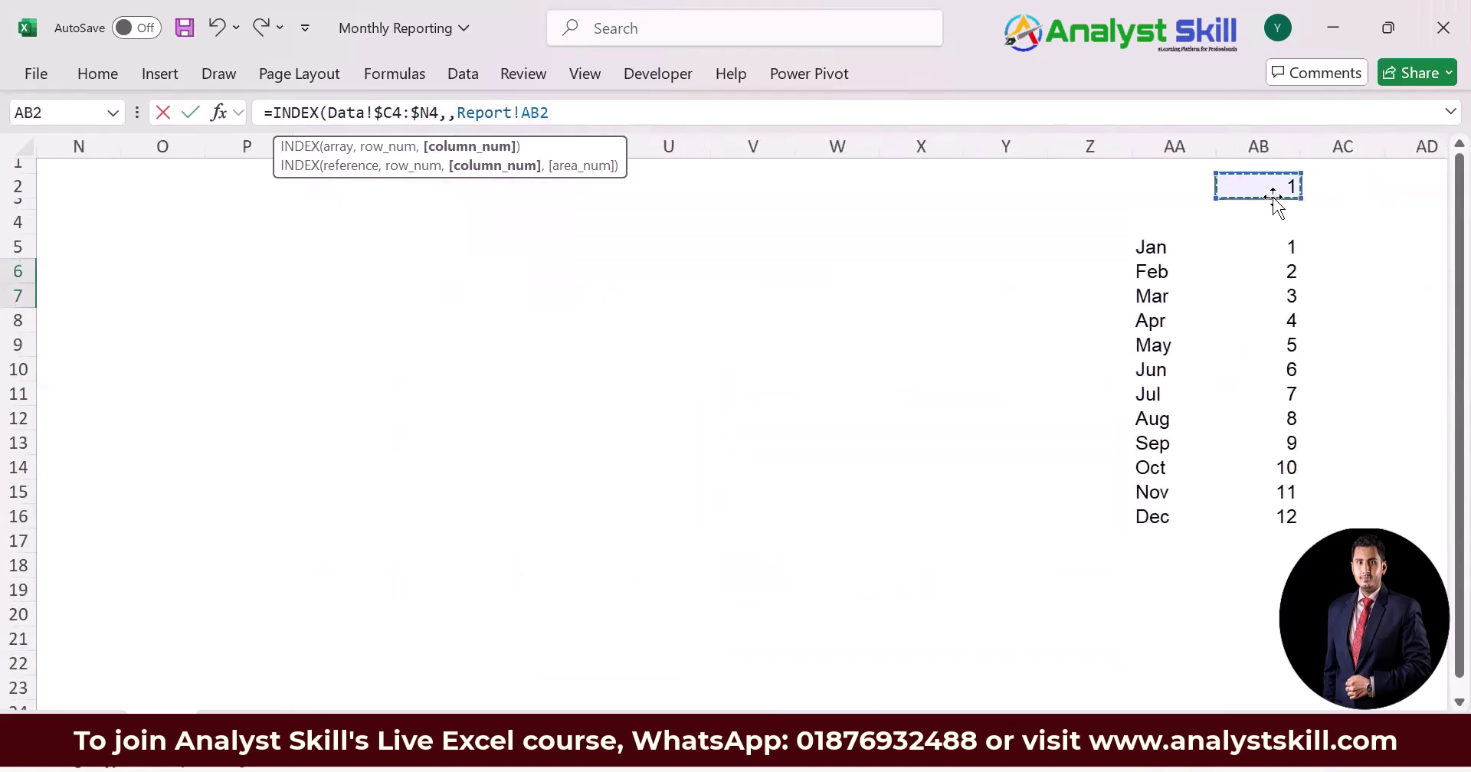
pyautogui.press('F4')
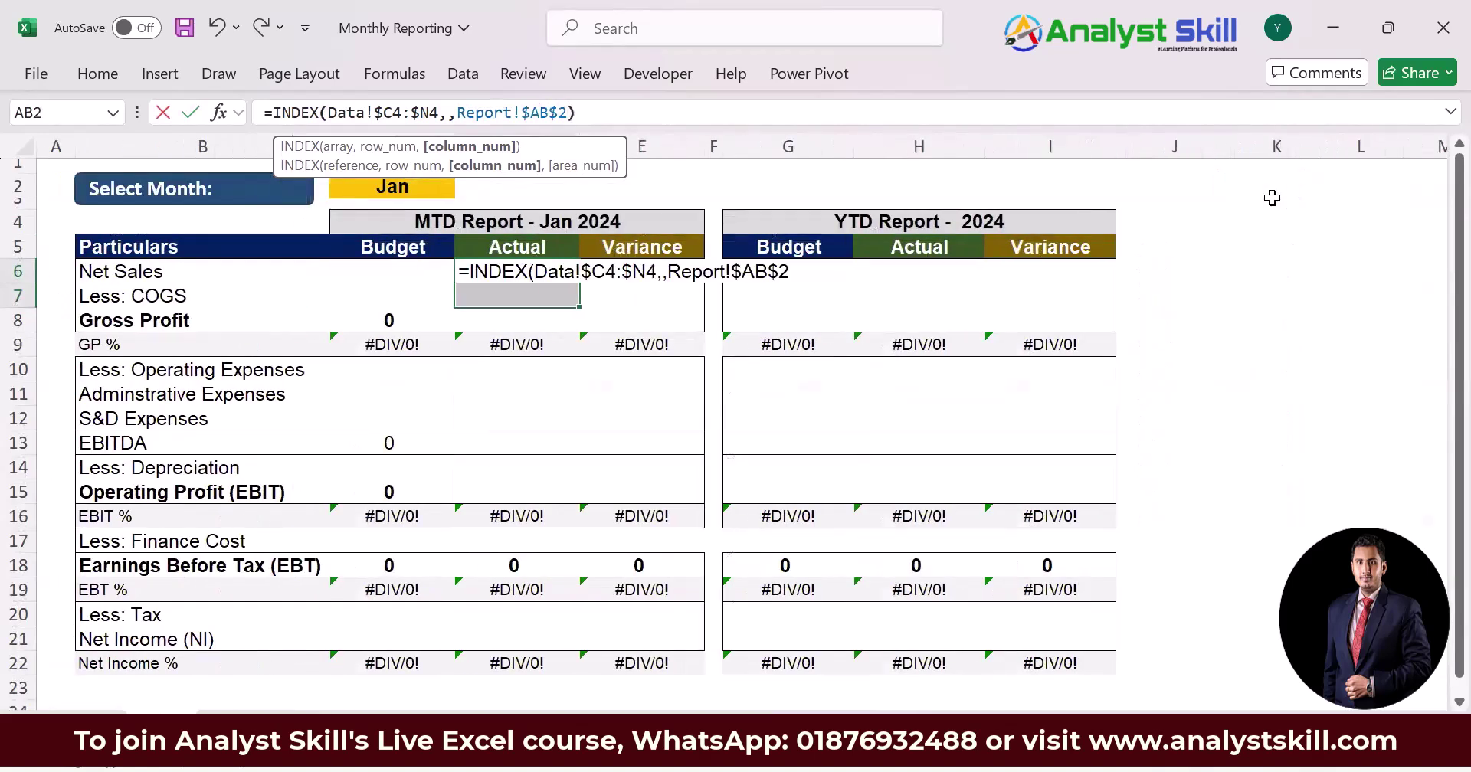
pyautogui.hotkey('ctrl', 'Return')
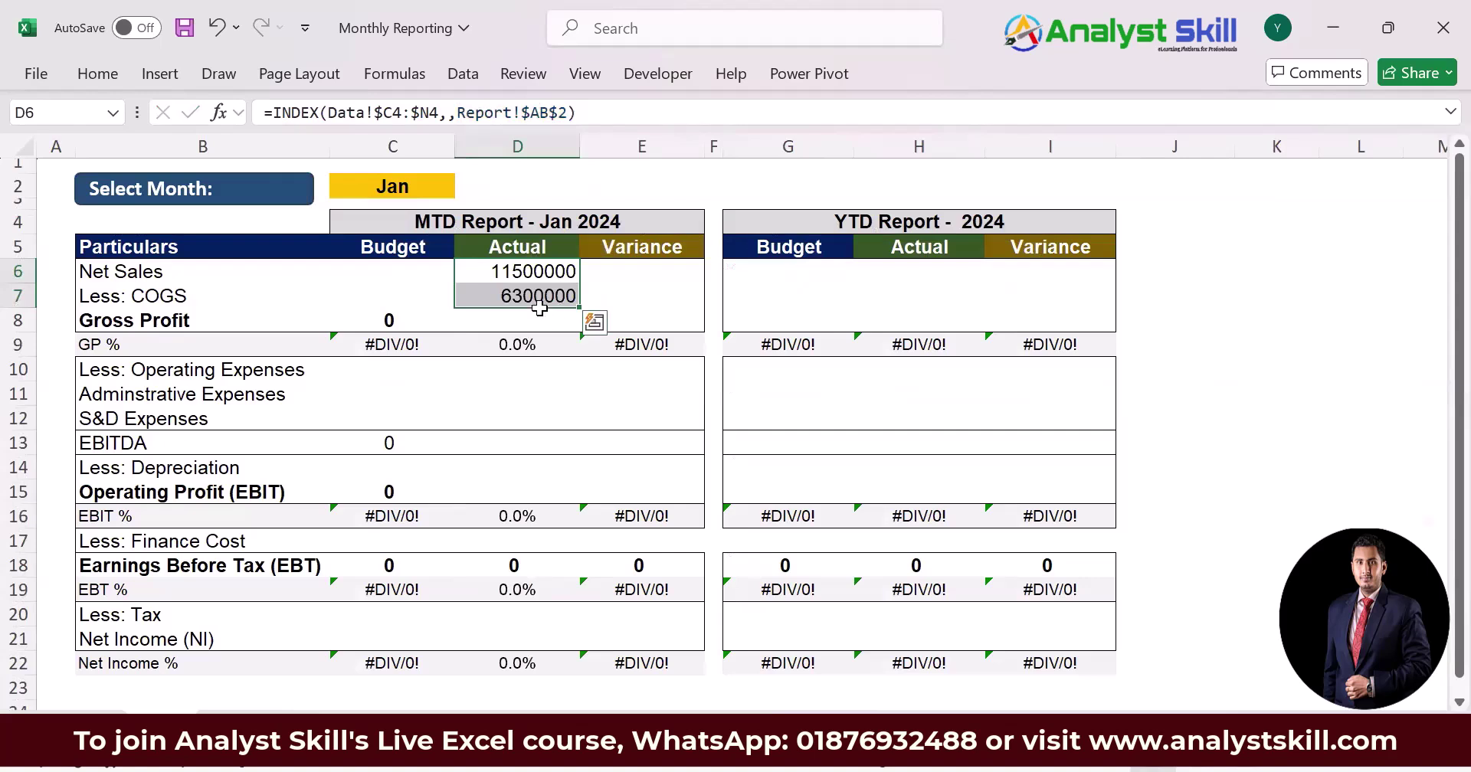
# Copy the COGS formula in D7 into Administrative and S&D Expenses, D11:D12, using Paste Special
pyautogui.click(540, 304)
pyautogui.hotkey('ctrl', 'c')
pyautogui.press('Down')
pyautogui.press('Down')
pyautogui.press('Down')
pyautogui.press('Down')
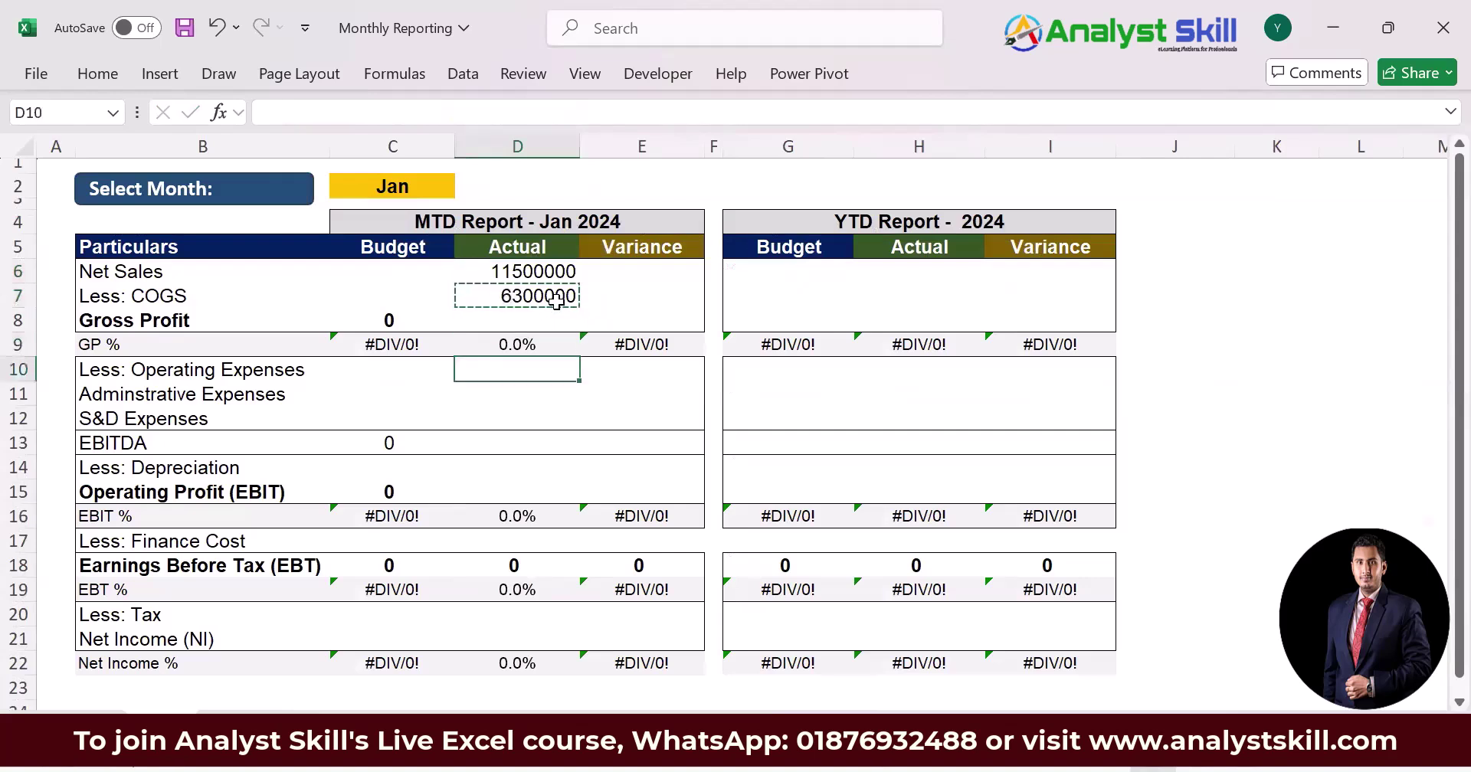
pyautogui.hotkey('shift', 'Down')
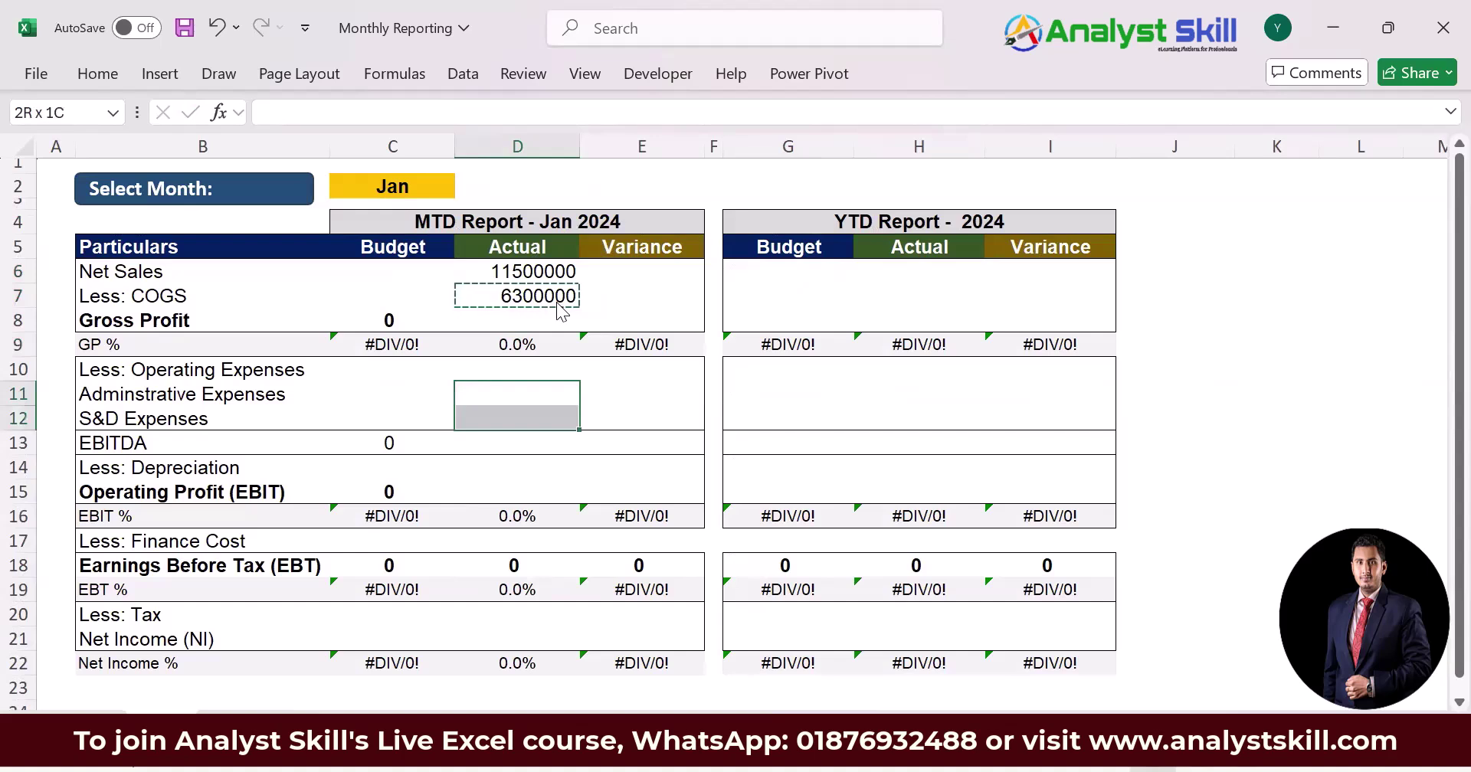
pyautogui.hotkey('ctrl', 'alt', 'v')
pyautogui.press('Return')
# Copy the S&D Expenses formula in D12 into Depreciation in D14 and Finance Cost in D17
pyautogui.press('Down')
pyautogui.hotkey('ctrl', 'c')
pyautogui.press('Down')
pyautogui.press('Down')
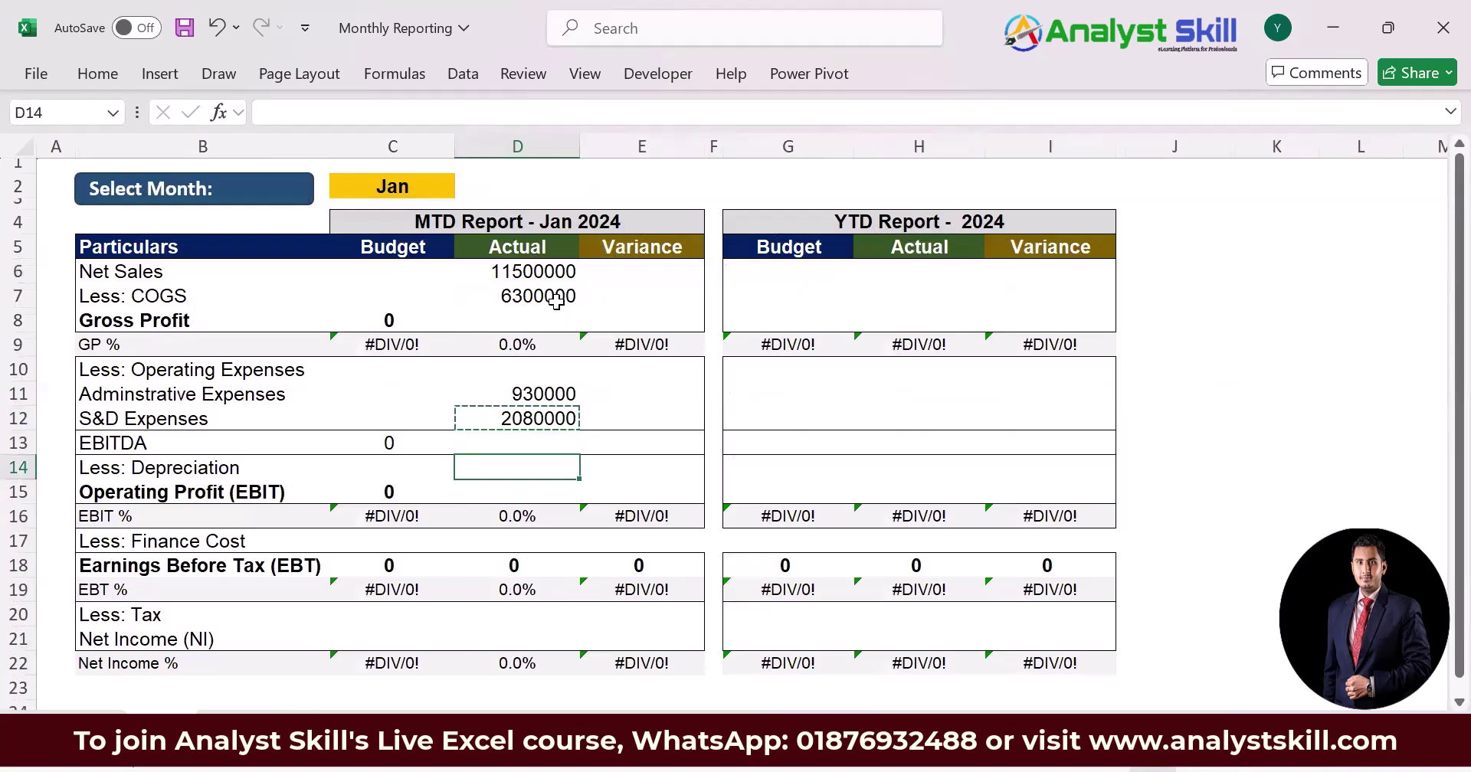
pyautogui.hotkey('ctrl', 'v')
pyautogui.press('Down')
pyautogui.press('Down')
pyautogui.press('Down')
pyautogui.press('Down')
pyautogui.press('Up')
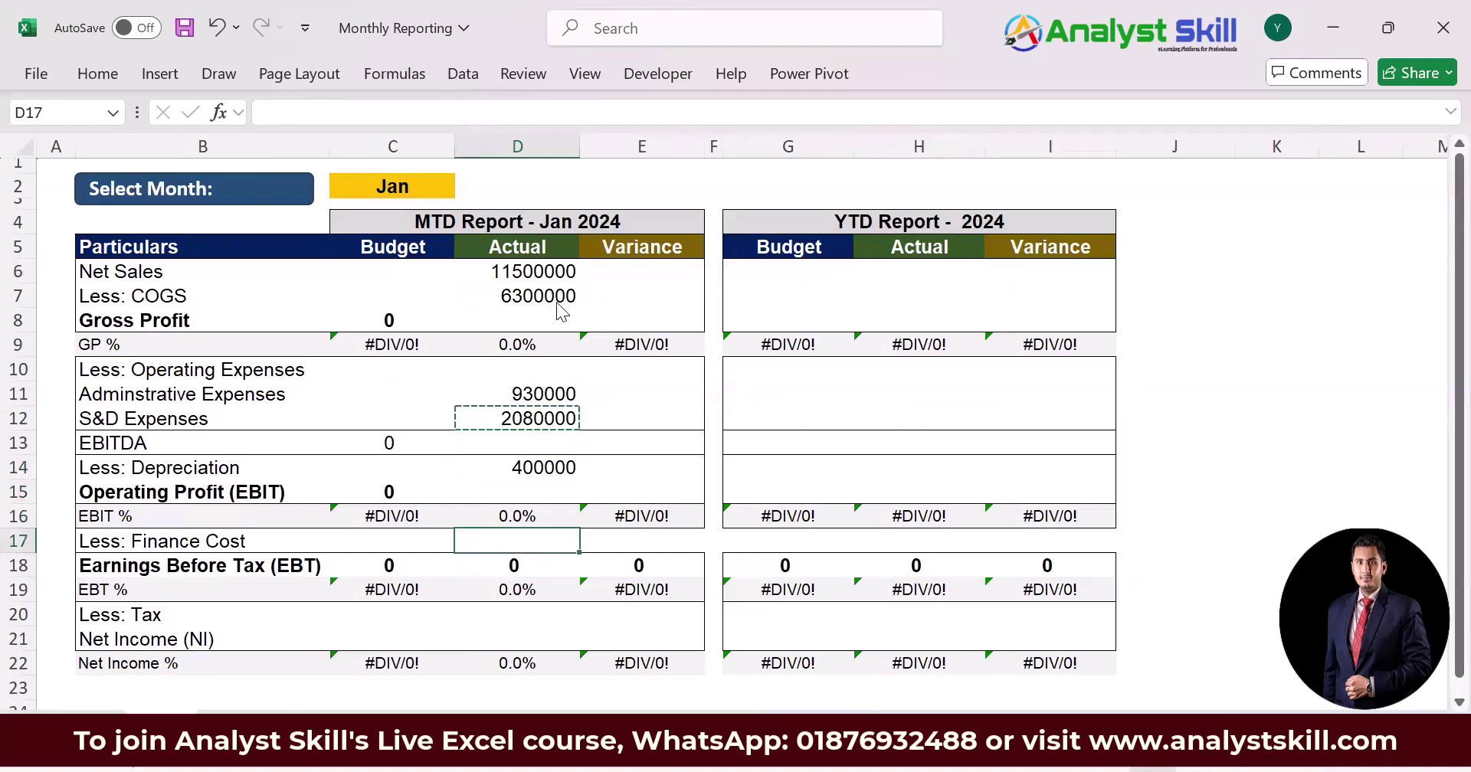
pyautogui.hotkey('ctrl', 'v')
# Paste the copied actual formula into Tax and Net Income, D20:D21
pyautogui.press('Down')
pyautogui.press('Down')
pyautogui.press('Down')
pyautogui.hotkey('shift', 'Down')
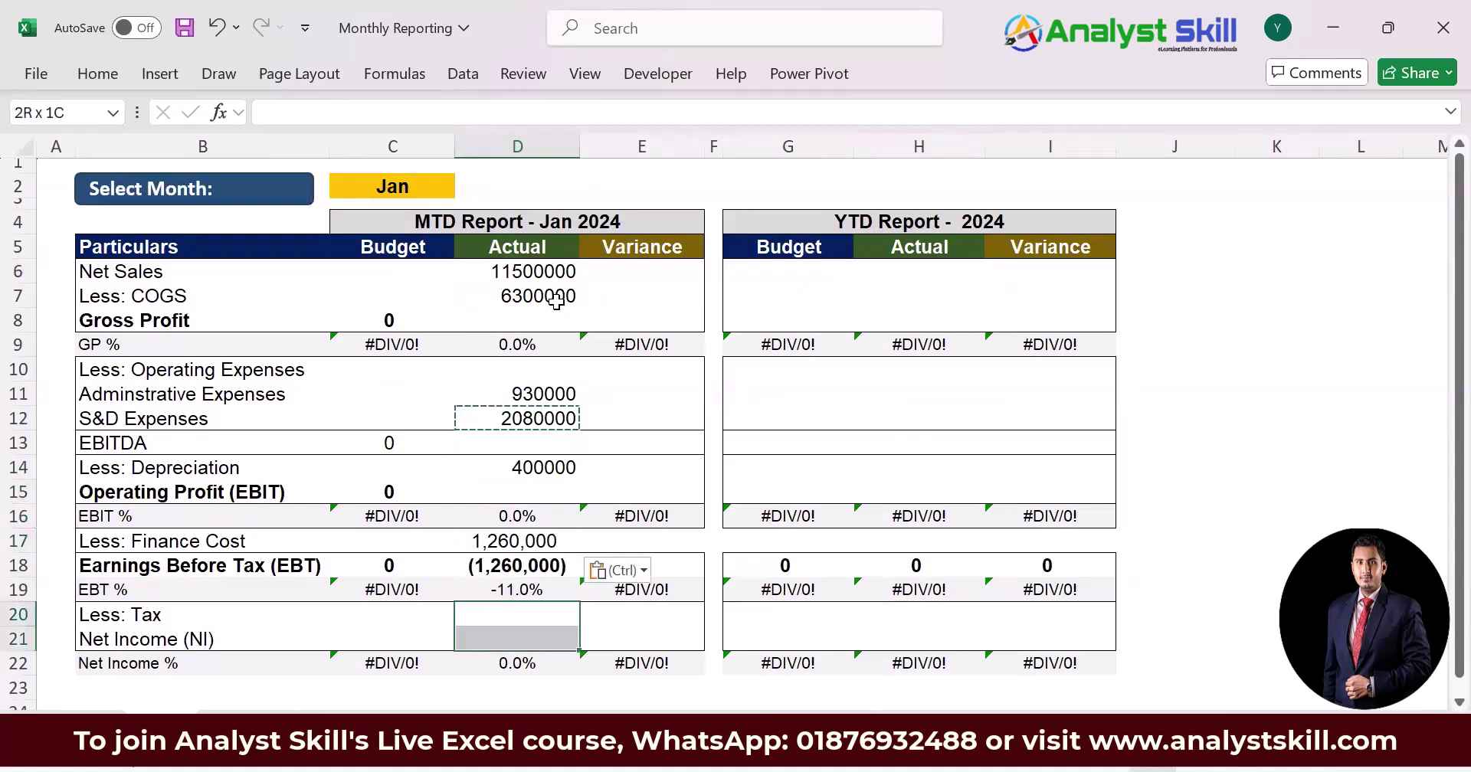
pyautogui.hotkey('ctrl', 'v')
# Format C6:I8 as Number with 0 decimal places, a thousands separator and negatives in black parentheses
pyautogui.press('Up')
pyautogui.press('Up')
pyautogui.press('Up')
pyautogui.press('Up')
pyautogui.press('Up')
pyautogui.press('Up')
pyautogui.press('Up')
pyautogui.press('Up')
pyautogui.press('Up')
pyautogui.press('Up')
pyautogui.press('Up')
pyautogui.press('Up')
pyautogui.press('Up')
pyautogui.press('Up')
pyautogui.press('Left')
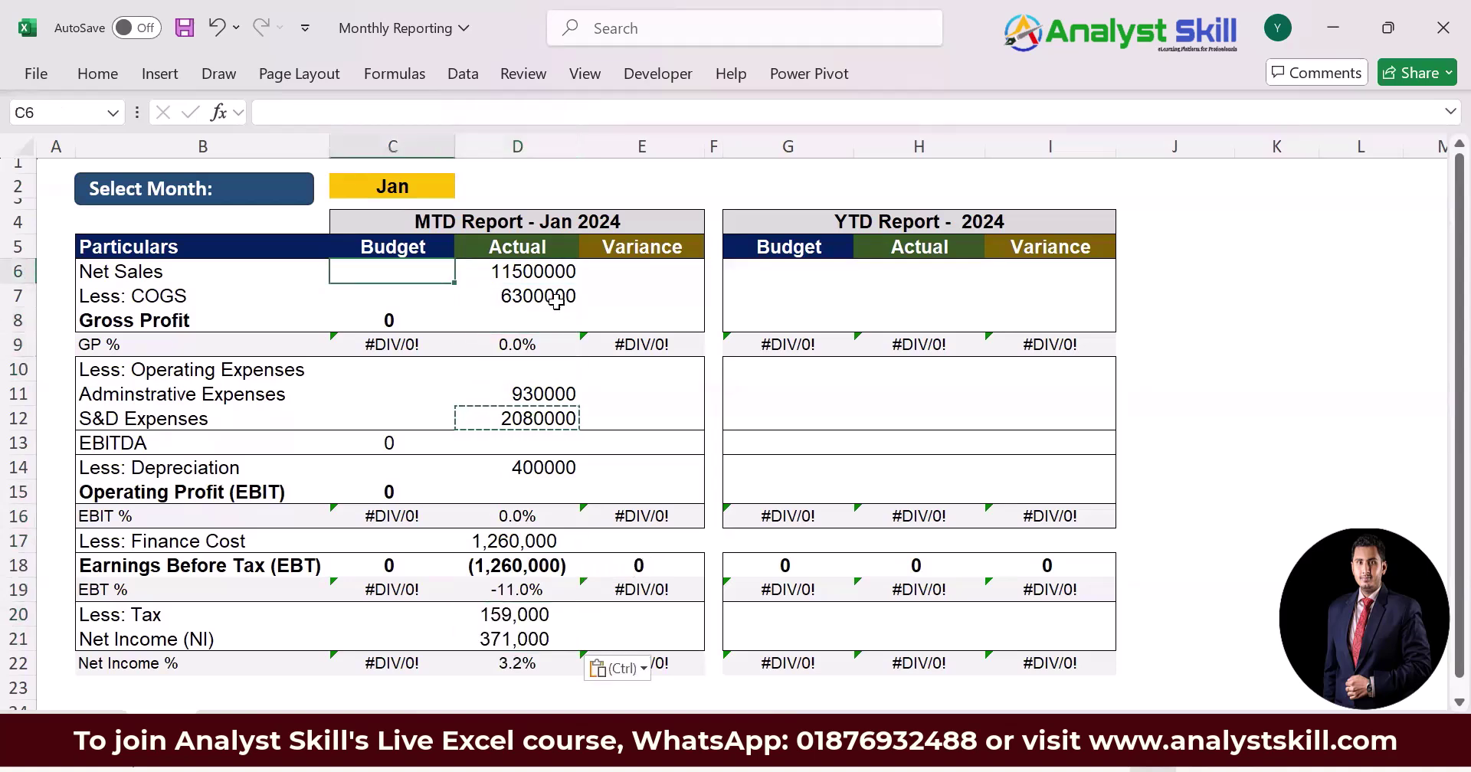
pyautogui.hotkey('shift', 'Right')
pyautogui.hotkey('shift', 'Right')
pyautogui.hotkey('shift', 'Right')
pyautogui.hotkey('shift', 'Right')
pyautogui.hotkey('shift', 'Right')
pyautogui.hotkey('shift', 'Right')
pyautogui.hotkey('shift', 'Down')
pyautogui.hotkey('shift', 'Down')
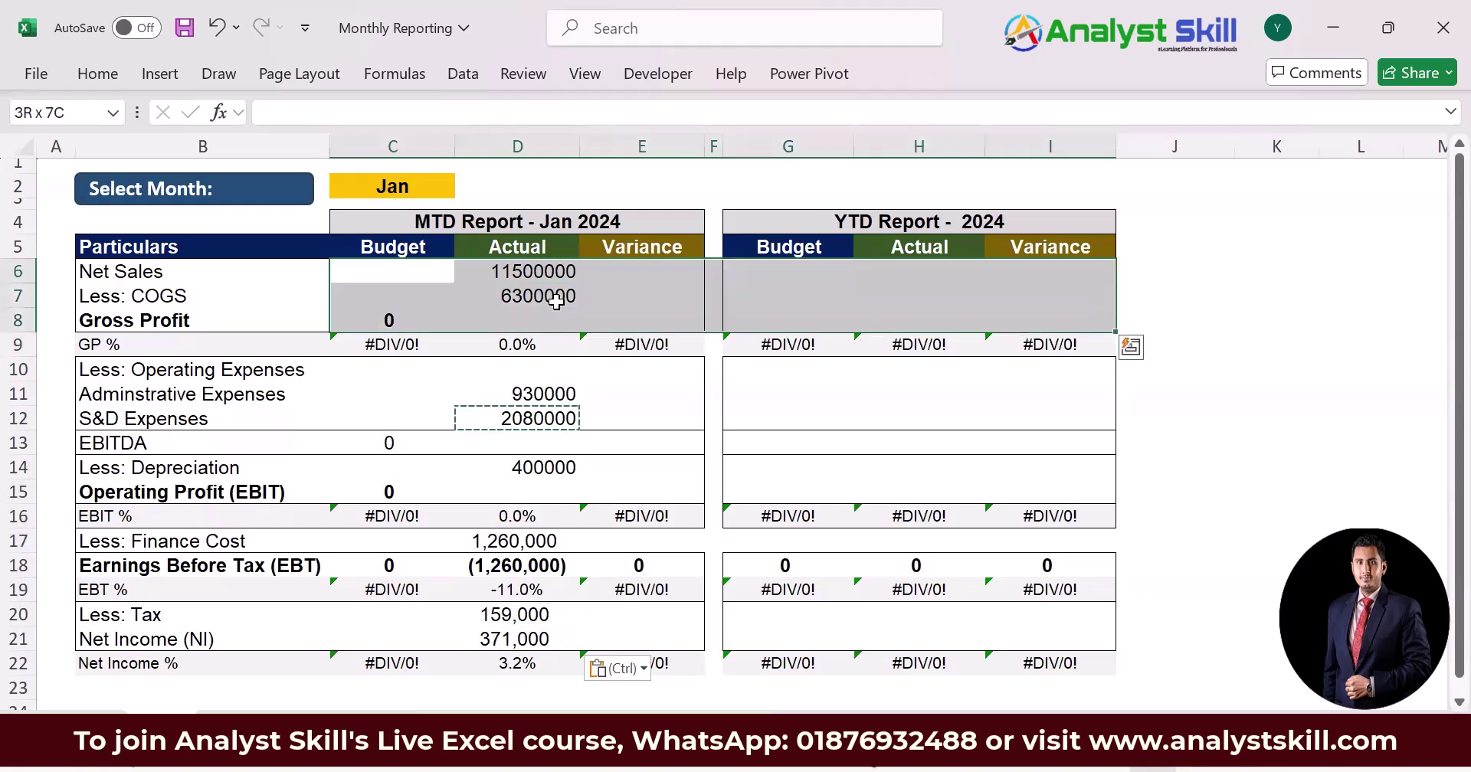
pyautogui.press('Escape')
pyautogui.hotkey('ctrl', '1')
pyautogui.press('Down')
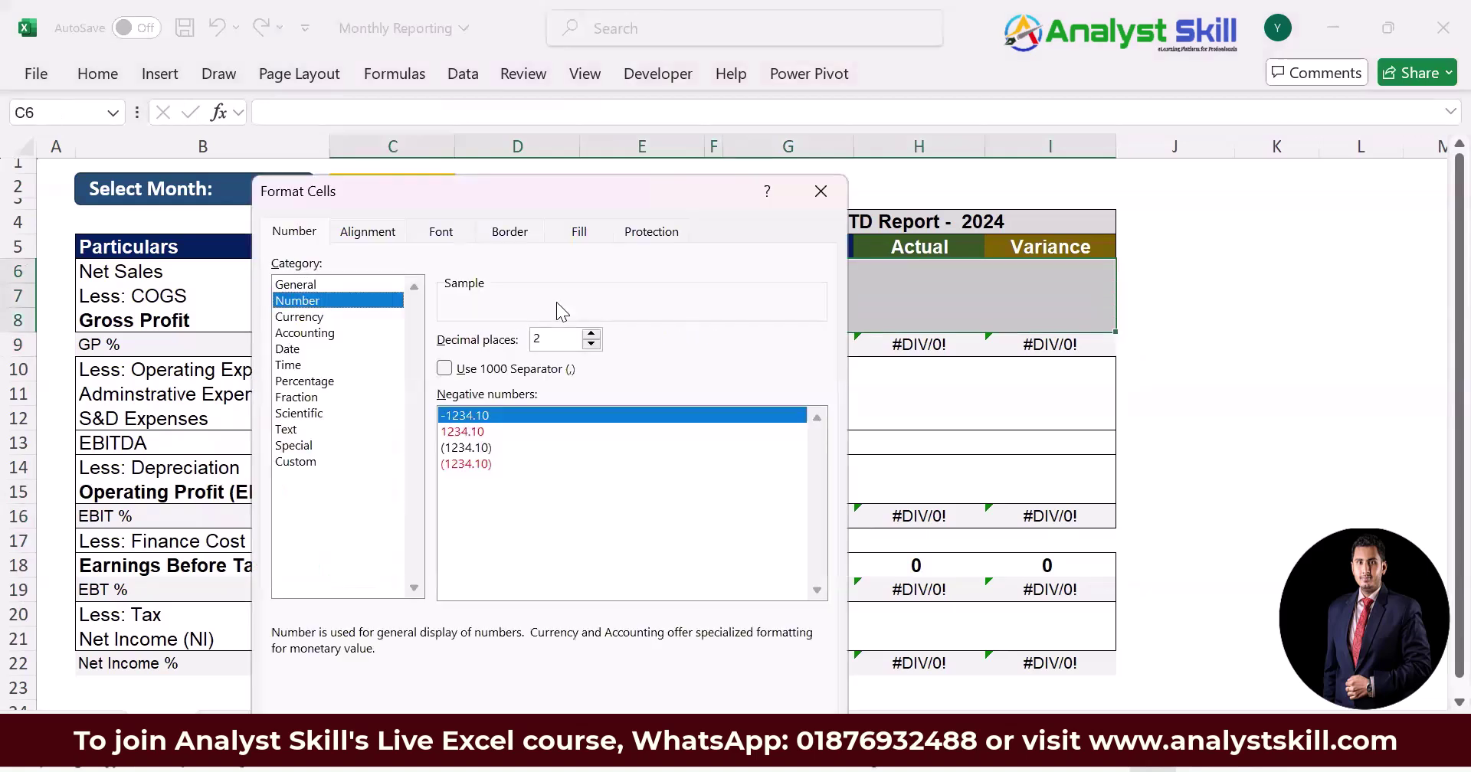
pyautogui.press('Tab')
pyautogui.write('0')
pyautogui.press('Tab')
pyautogui.press('space')
pyautogui.press('Tab')
pyautogui.press('Down')
pyautogui.press('Down')
pyautogui.press('Return')
# Format the operating expenses to EBIT rows, C10:I15, as Number with 0 decimals, thousands separator and negatives in black parentheses
pyautogui.press('Down')
pyautogui.press('Down')
pyautogui.press('Down')
pyautogui.press('Down')
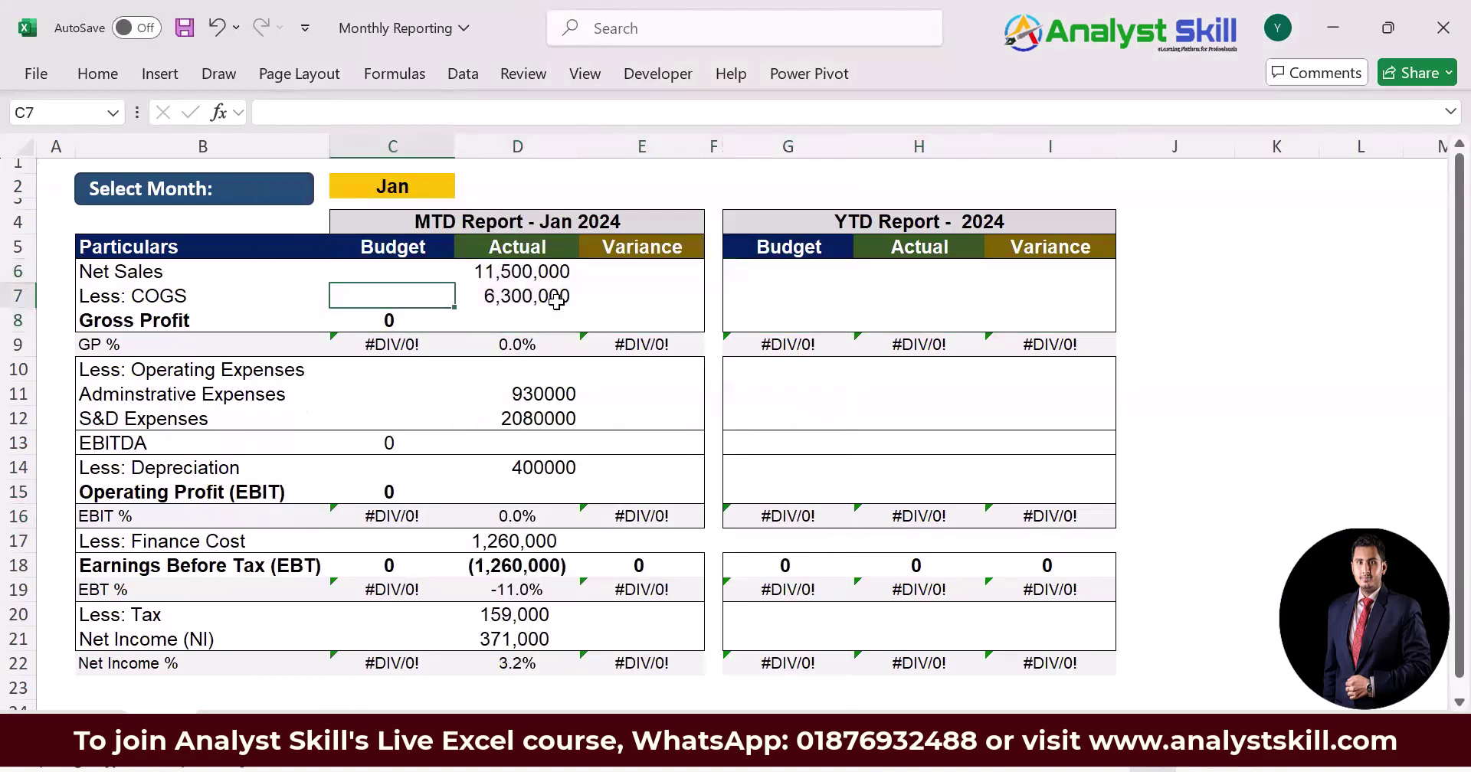
pyautogui.hotkey('shift', 'Right')
pyautogui.hotkey('shift', 'Right')
pyautogui.hotkey('shift', 'Right')
pyautogui.hotkey('shift', 'Right')
pyautogui.hotkey('shift', 'Right')
pyautogui.hotkey('shift', 'Right')
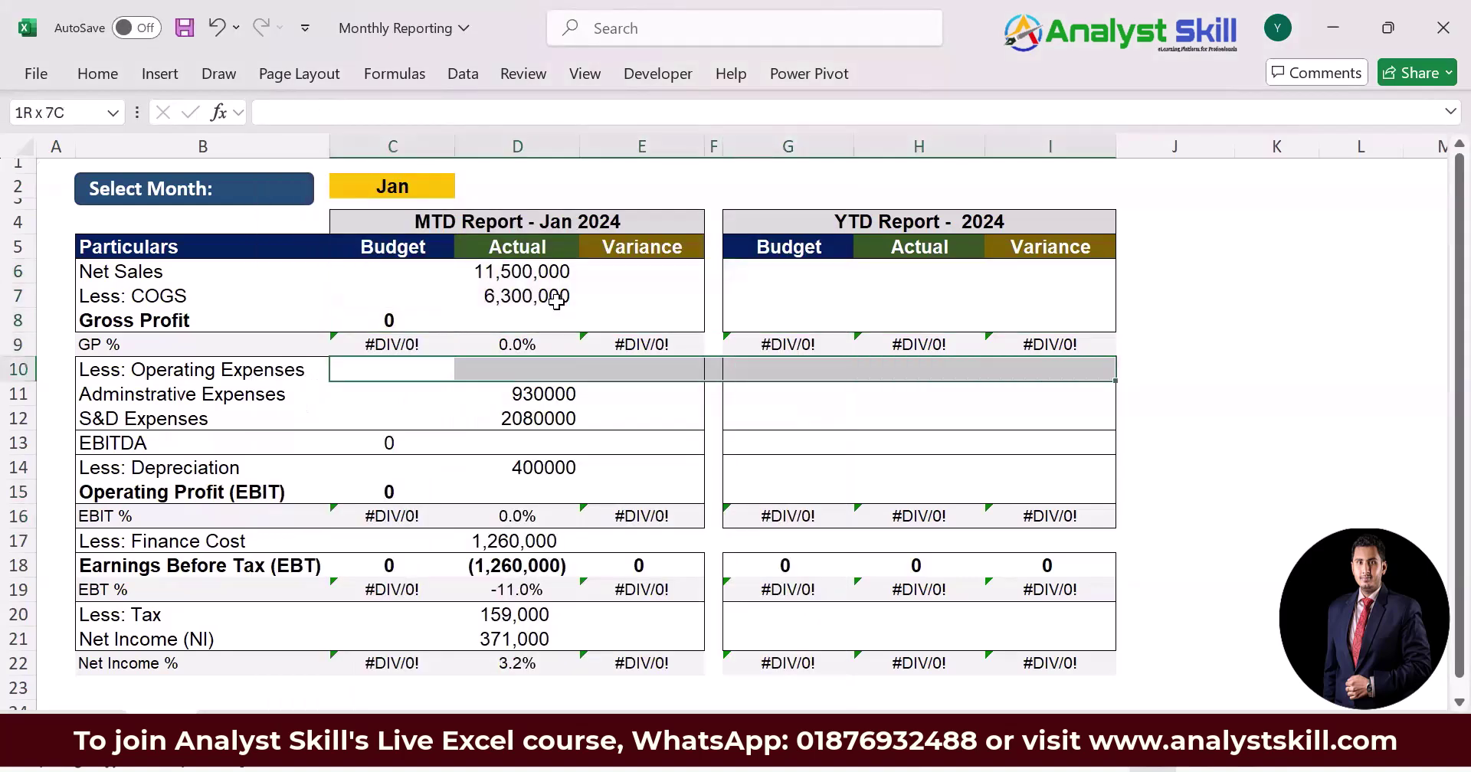
pyautogui.hotkey('shift', 'Down')
pyautogui.hotkey('shift', 'Down')
pyautogui.hotkey('shift', 'Down')
pyautogui.hotkey('shift', 'Down')
pyautogui.hotkey('shift', 'Down')
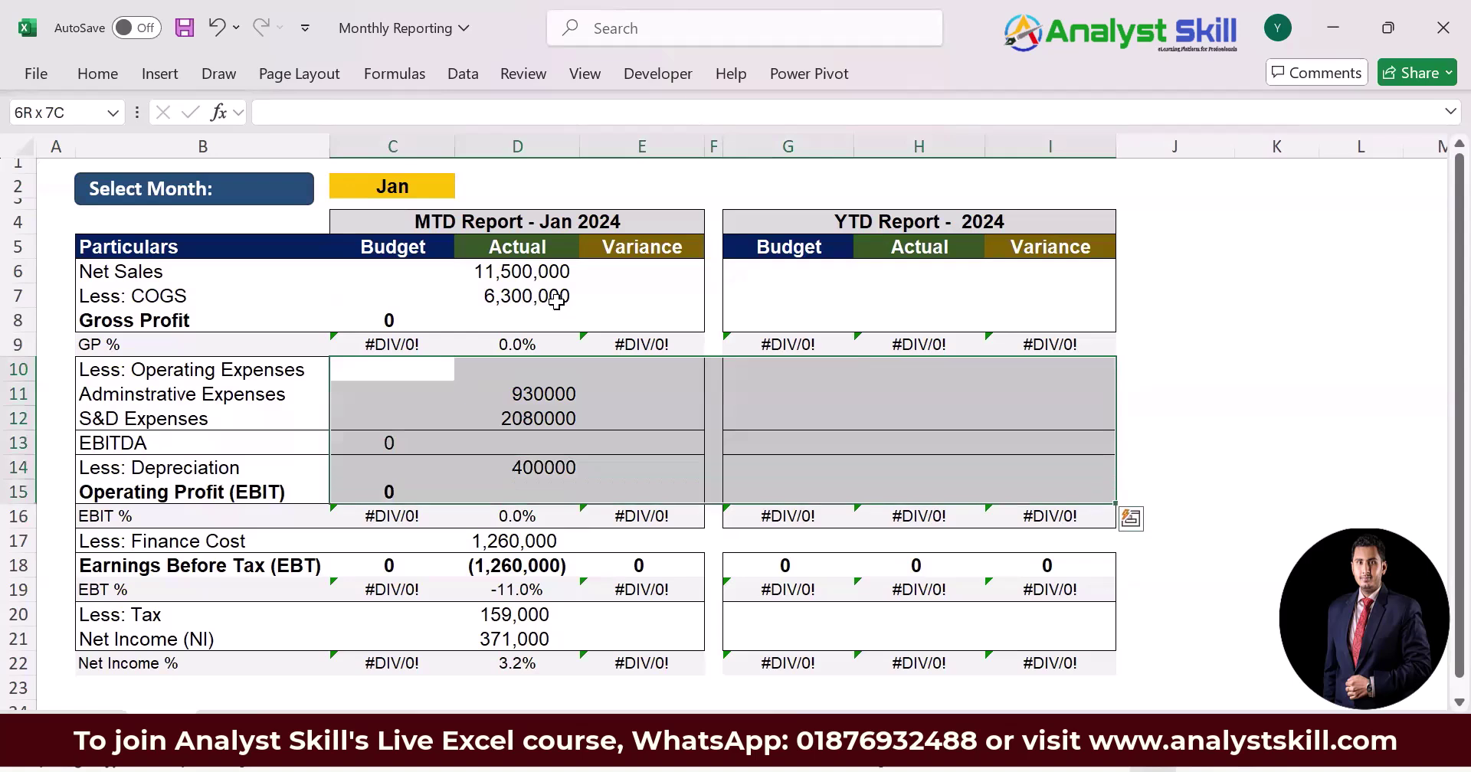
pyautogui.hotkey('ctrl', '1')
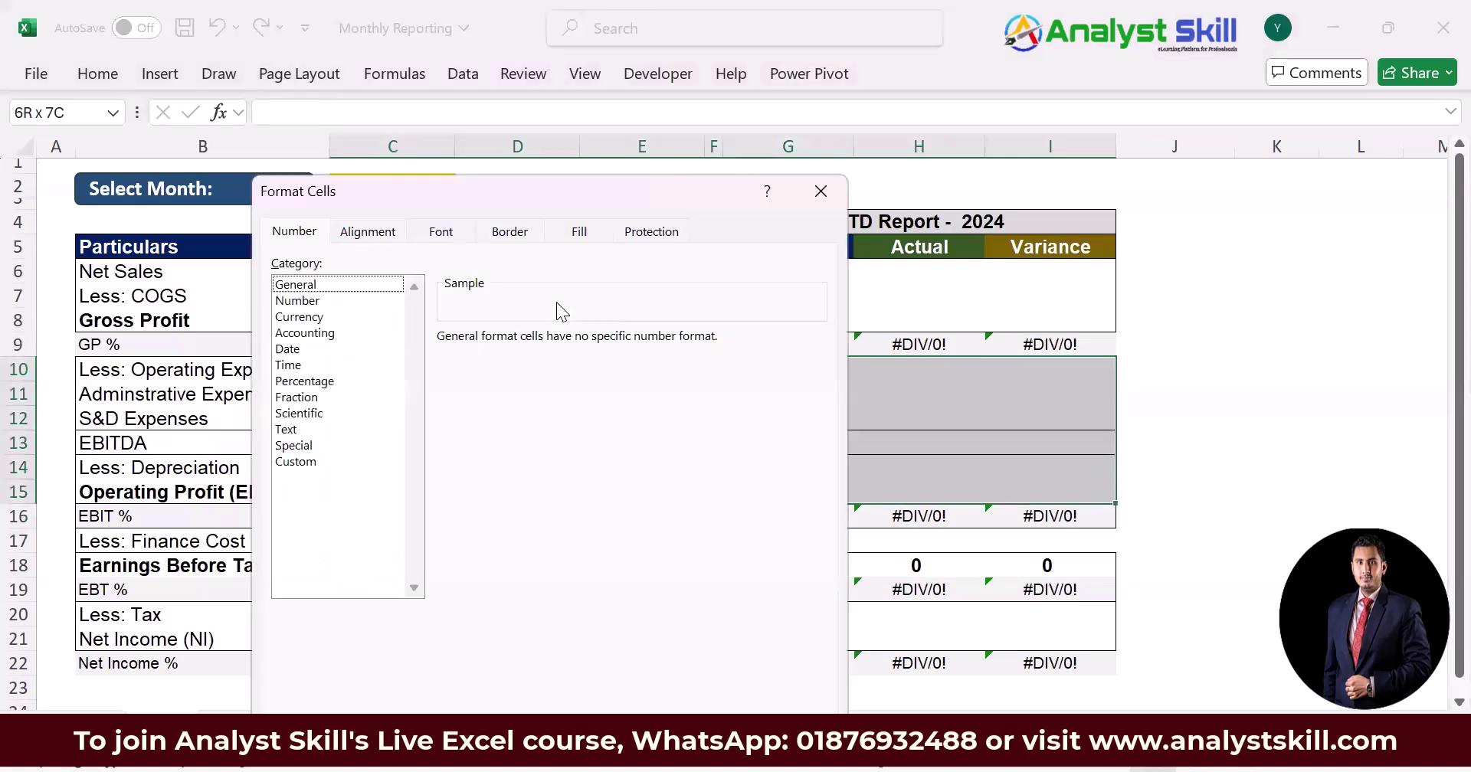
pyautogui.press('Down')
pyautogui.press('Tab')
pyautogui.write('0')
pyautogui.press('Tab')
pyautogui.press('space')
pyautogui.press('Tab')
pyautogui.press('Down')
pyautogui.press('Down')
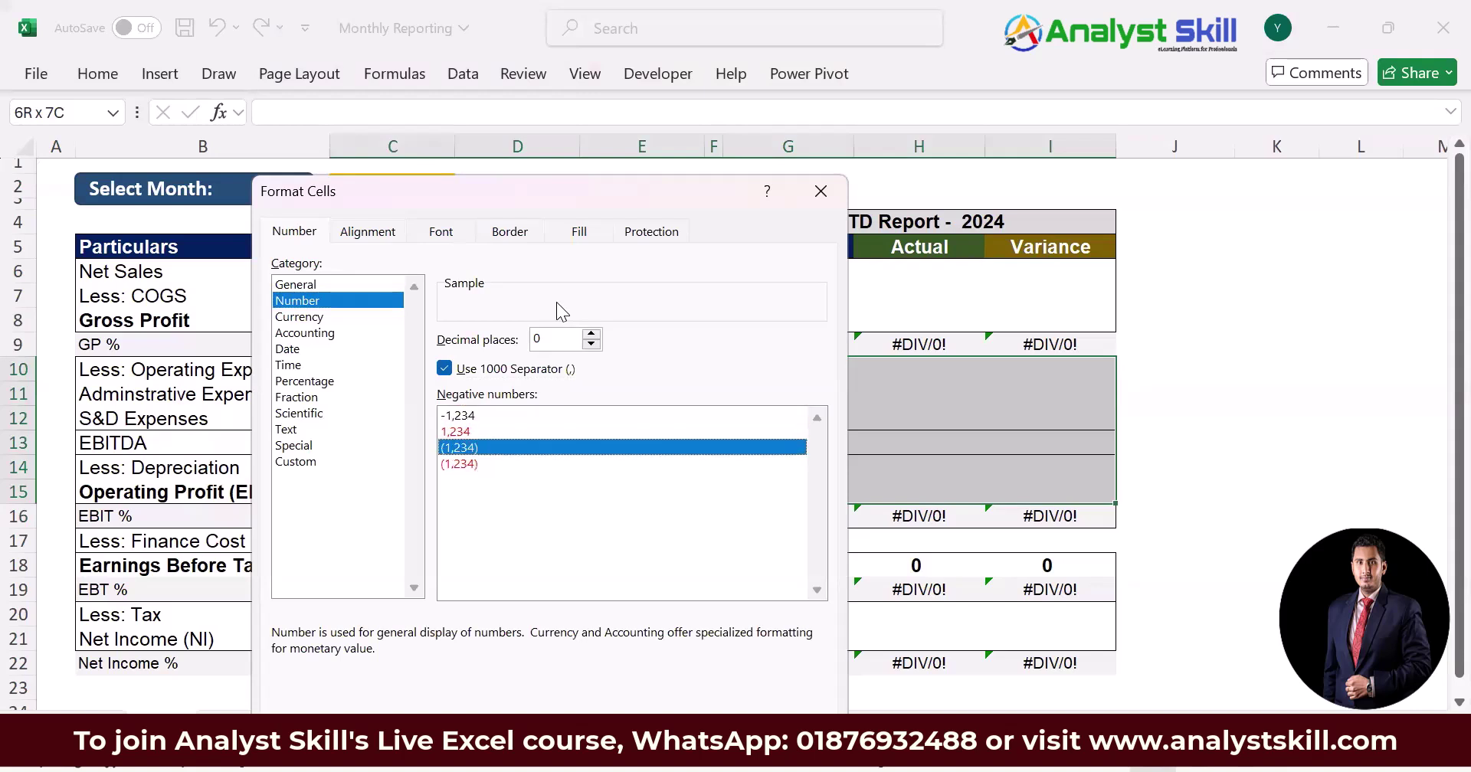
pyautogui.press('Return')
# Format the Finance Cost row C17:I17 as Number with 0 decimals, thousands separator and negatives in black parentheses
pyautogui.press('Down')
pyautogui.press('Down')
pyautogui.press('Down')
pyautogui.press('Down')
pyautogui.press('Down')
pyautogui.press('Down')
pyautogui.press('Down')
pyautogui.hotkey('shift', 'Right')
pyautogui.hotkey('shift', 'Right')
pyautogui.hotkey('shift', 'Right')
pyautogui.hotkey('shift', 'Right')
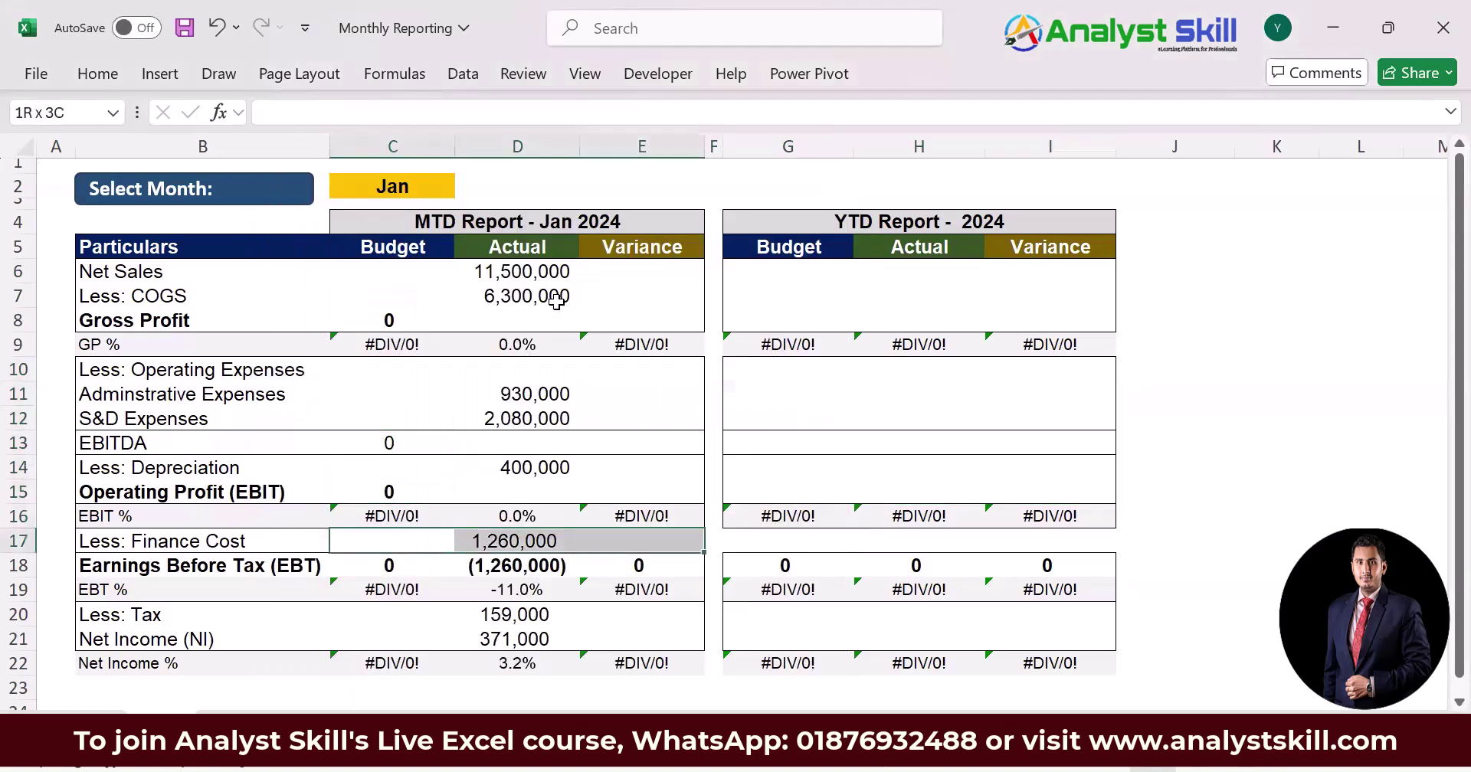
pyautogui.hotkey('shift', 'Right')
pyautogui.hotkey('shift', 'Right')
pyautogui.hotkey('ctrl', '1')
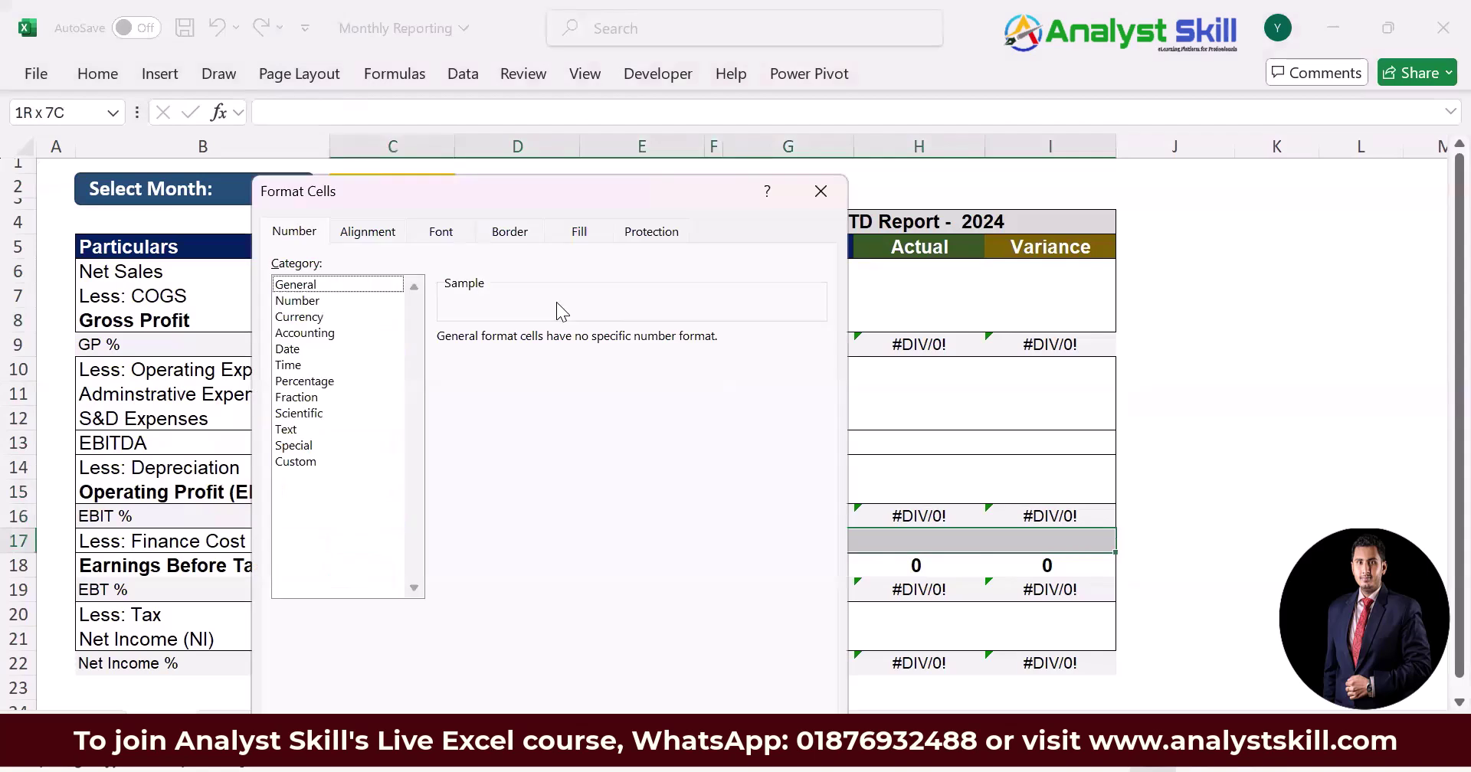
pyautogui.press('Down')
pyautogui.press('Tab')
pyautogui.press('Tab')
pyautogui.press('space')
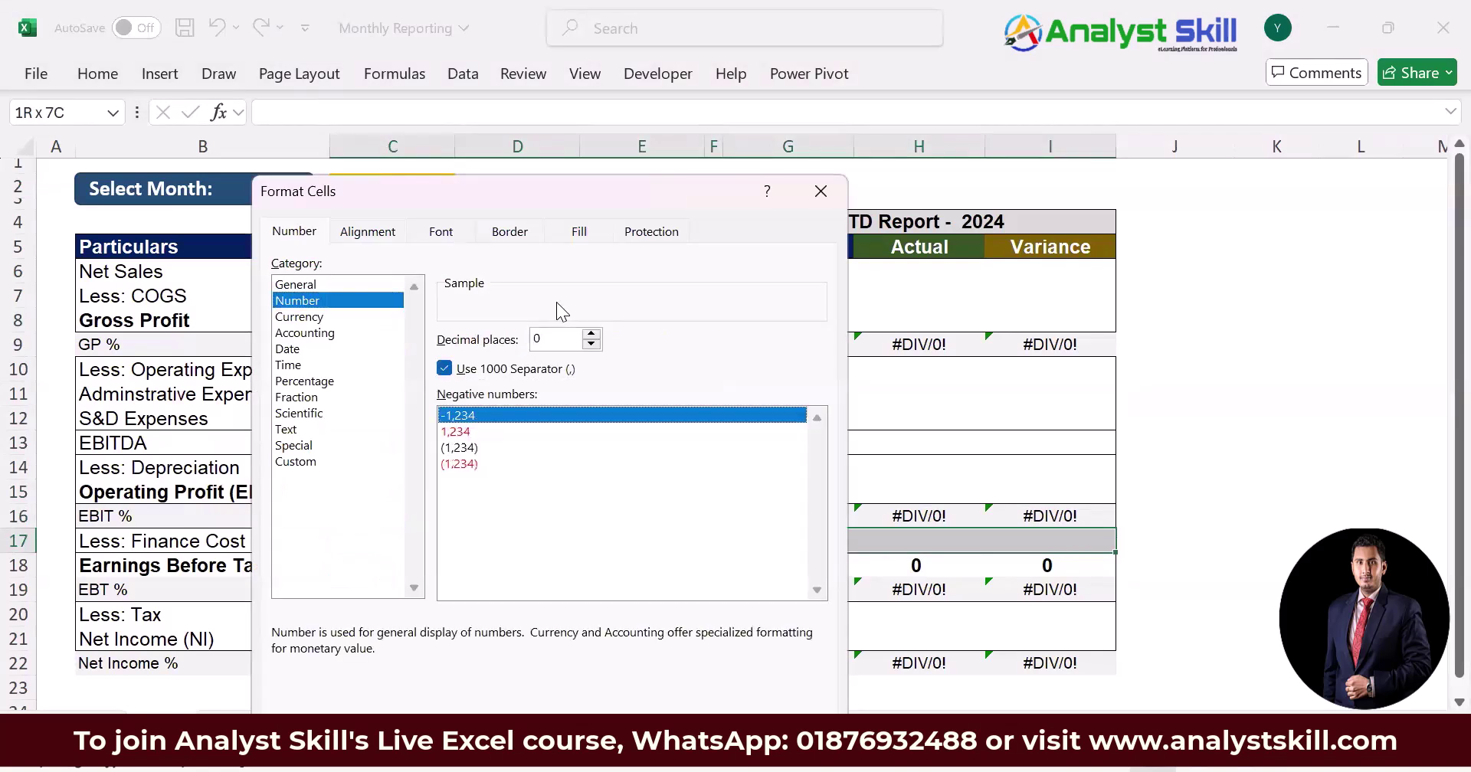
pyautogui.press('Tab')
pyautogui.press('Down')
pyautogui.press('Down')
pyautogui.press('Return')
# Format the Earnings Before Tax row C18:I18 as Number with 0 decimals, a thousands separator and negatives in black parentheses
pyautogui.press('Down')
pyautogui.press('Down')
pyautogui.press('Up')
pyautogui.hotkey('shift', 'Right')
pyautogui.hotkey('shift', 'Right')
pyautogui.hotkey('shift', 'Right')
pyautogui.hotkey('shift', 'Right')
pyautogui.hotkey('shift', 'Right')
pyautogui.hotkey('shift', 'Right')
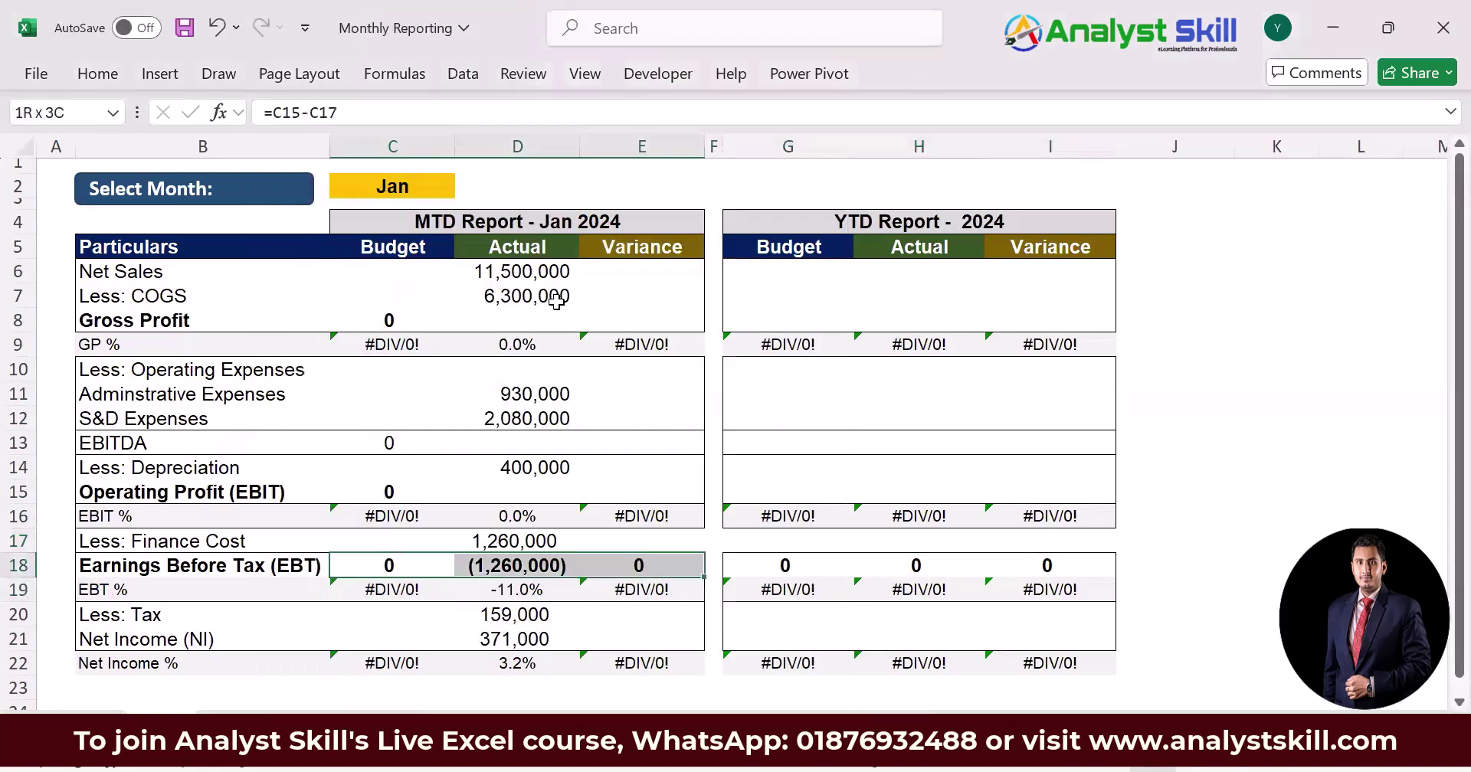
pyautogui.hotkey('ctrl', '1')
pyautogui.press('Down')
pyautogui.press('Tab')
pyautogui.write('0')
pyautogui.press('Tab')
pyautogui.press('space')
pyautogui.press('Tab')
pyautogui.press('Down')
pyautogui.press('Down')
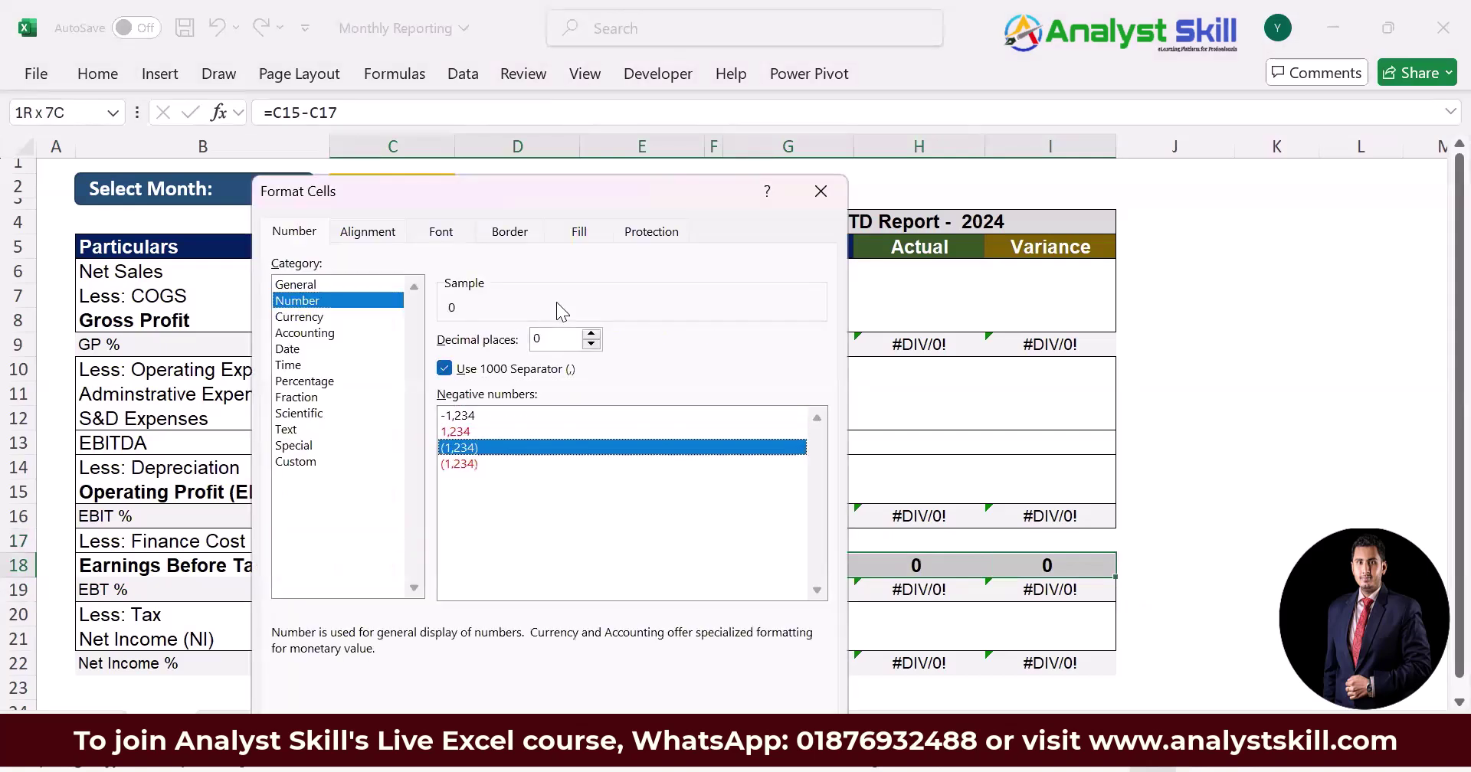
pyautogui.press('Return')
# Format the Tax and Net Income rows, C20:I21, as Number with 0 decimals, thousands separator and negatives in black parentheses
pyautogui.press('Down')
pyautogui.press('Down')
pyautogui.press('Down')
pyautogui.press('Up')
pyautogui.hotkey('shift', 'Down')
pyautogui.hotkey('shift', 'Right')
pyautogui.hotkey('shift', 'Right')
pyautogui.hotkey('shift', 'Right')
pyautogui.hotkey('shift', 'Right')
pyautogui.hotkey('shift', 'Right')
pyautogui.hotkey('shift', 'Right')
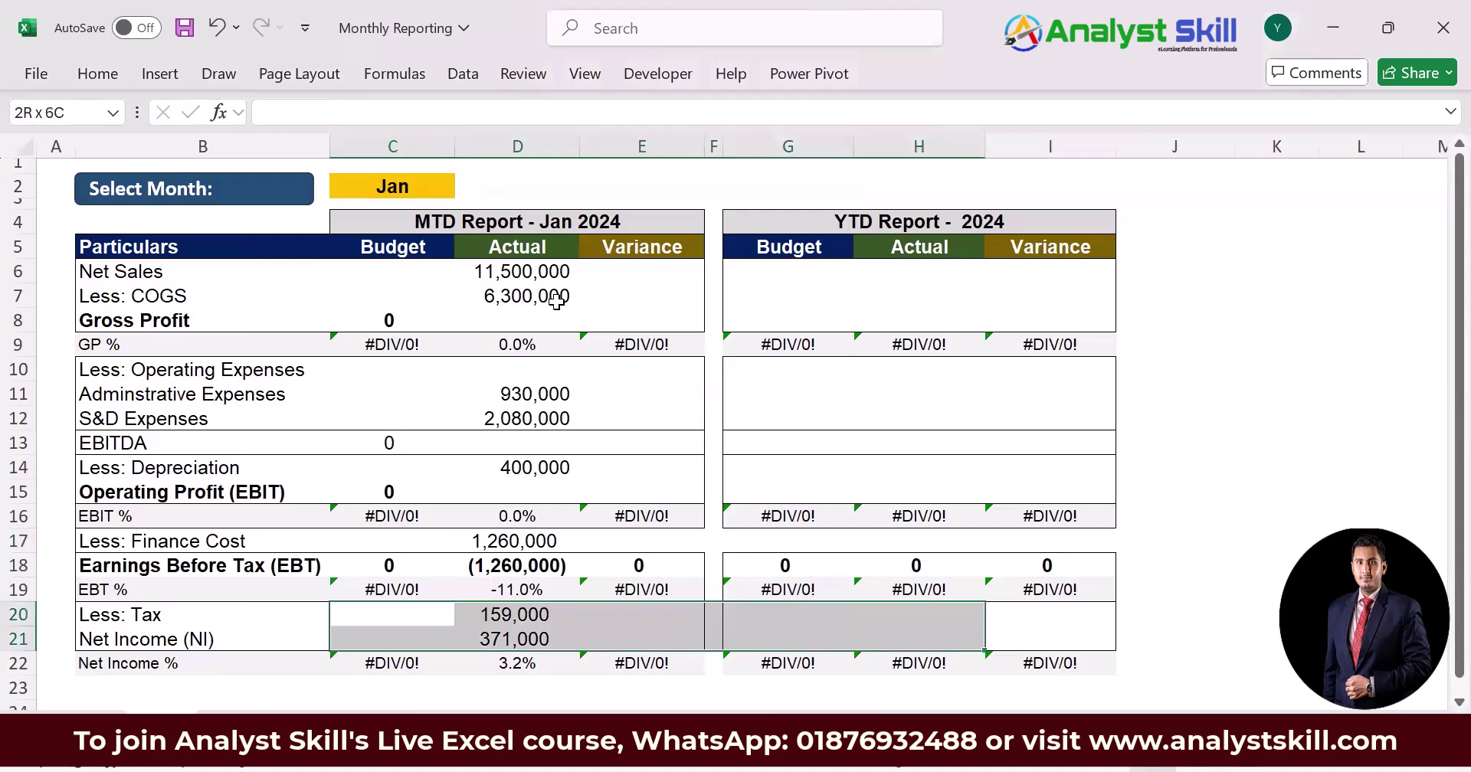
pyautogui.hotkey('ctrl', '1')
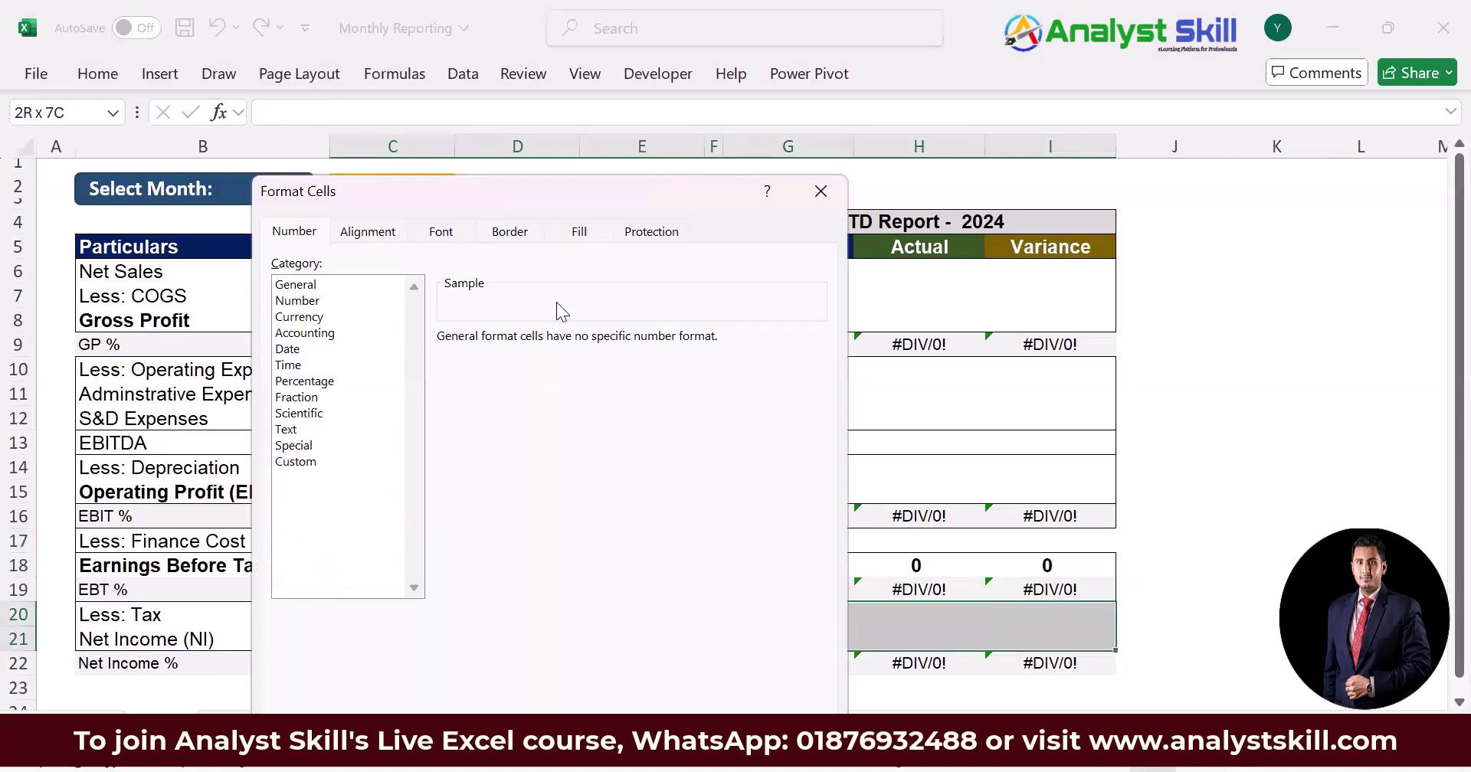
pyautogui.click(308, 301)
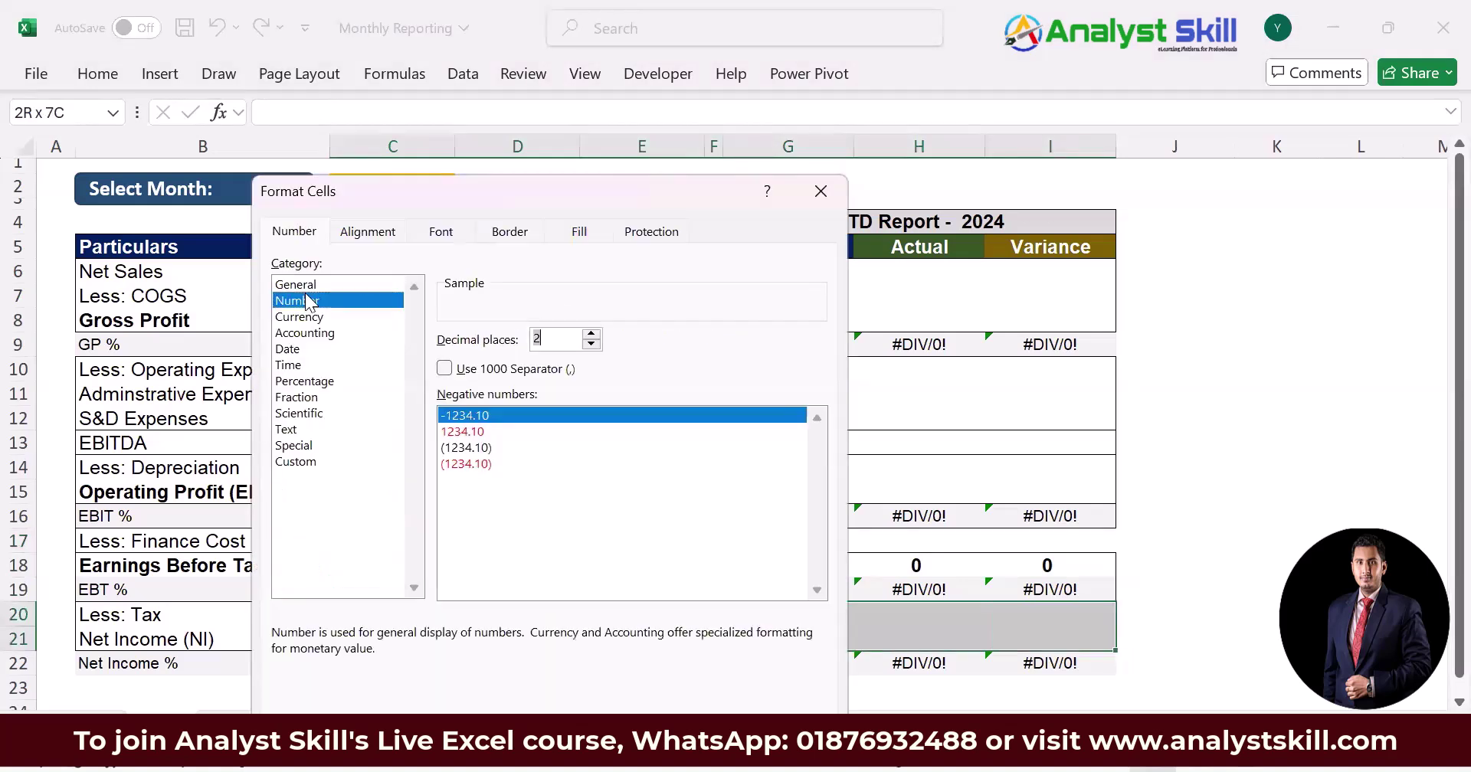
pyautogui.write('0')
pyautogui.press('Tab')
pyautogui.press('space')
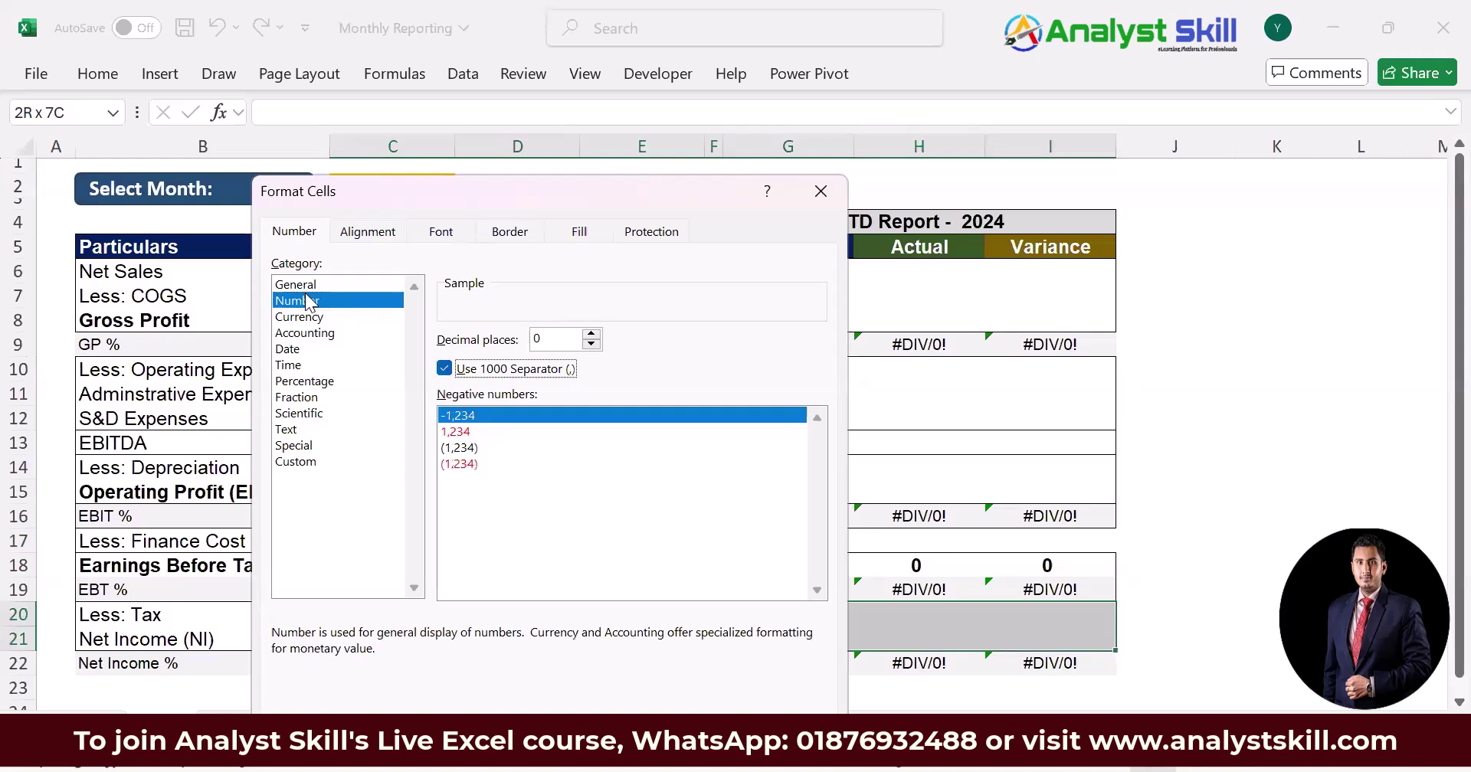
pyautogui.press('Tab')
pyautogui.press('Down')
pyautogui.press('Down')
pyautogui.press('Return')
pyautogui.press('Up')
pyautogui.press('Up')
pyautogui.press('Up')
pyautogui.press('Up')
pyautogui.press('Up')
pyautogui.press('Up')
pyautogui.press('Up')
pyautogui.press('Up')
pyautogui.press('Up')
pyautogui.press('Up')
pyautogui.press('Up')
pyautogui.press('Up')
pyautogui.press('Up')
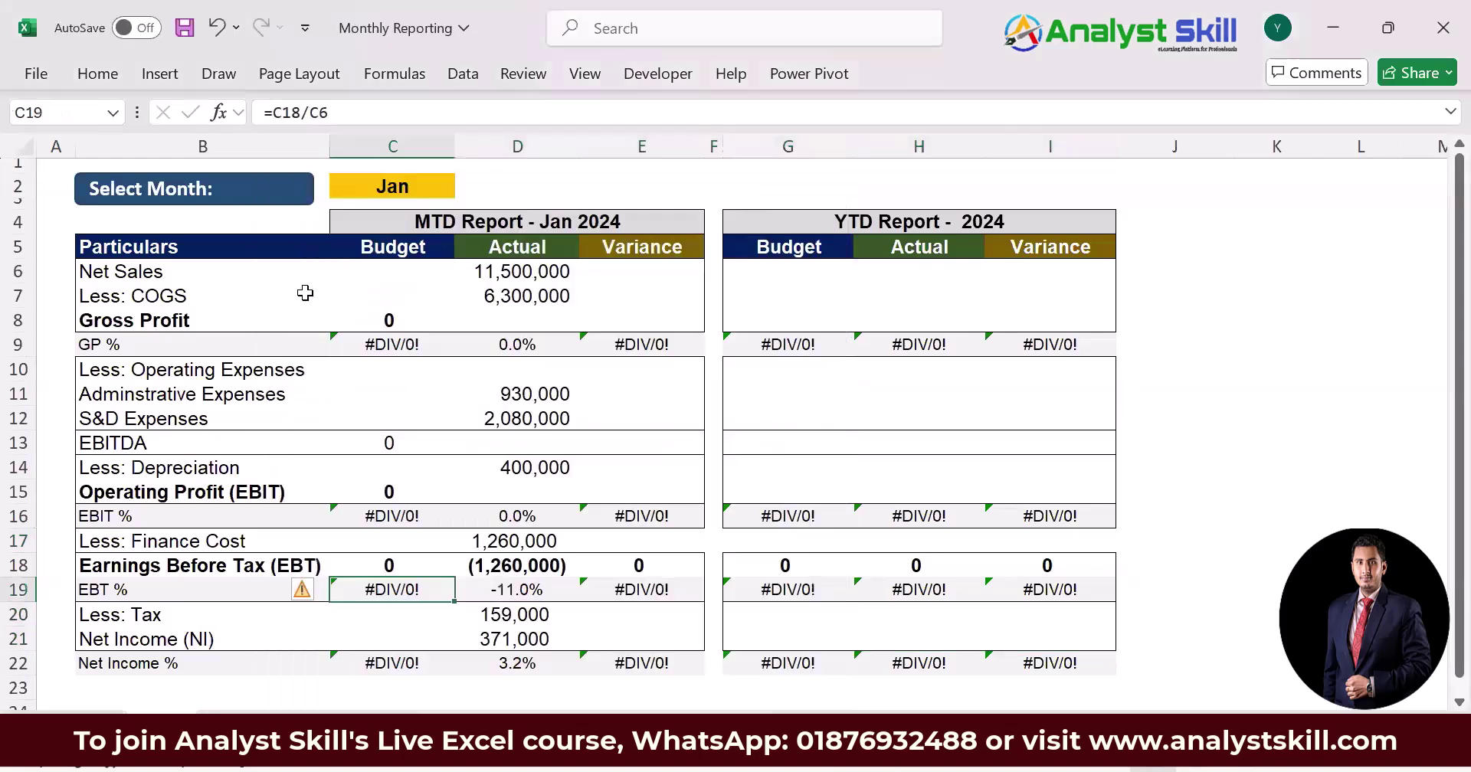
pyautogui.press('Down')
pyautogui.press('Right')
pyautogui.press('Left')
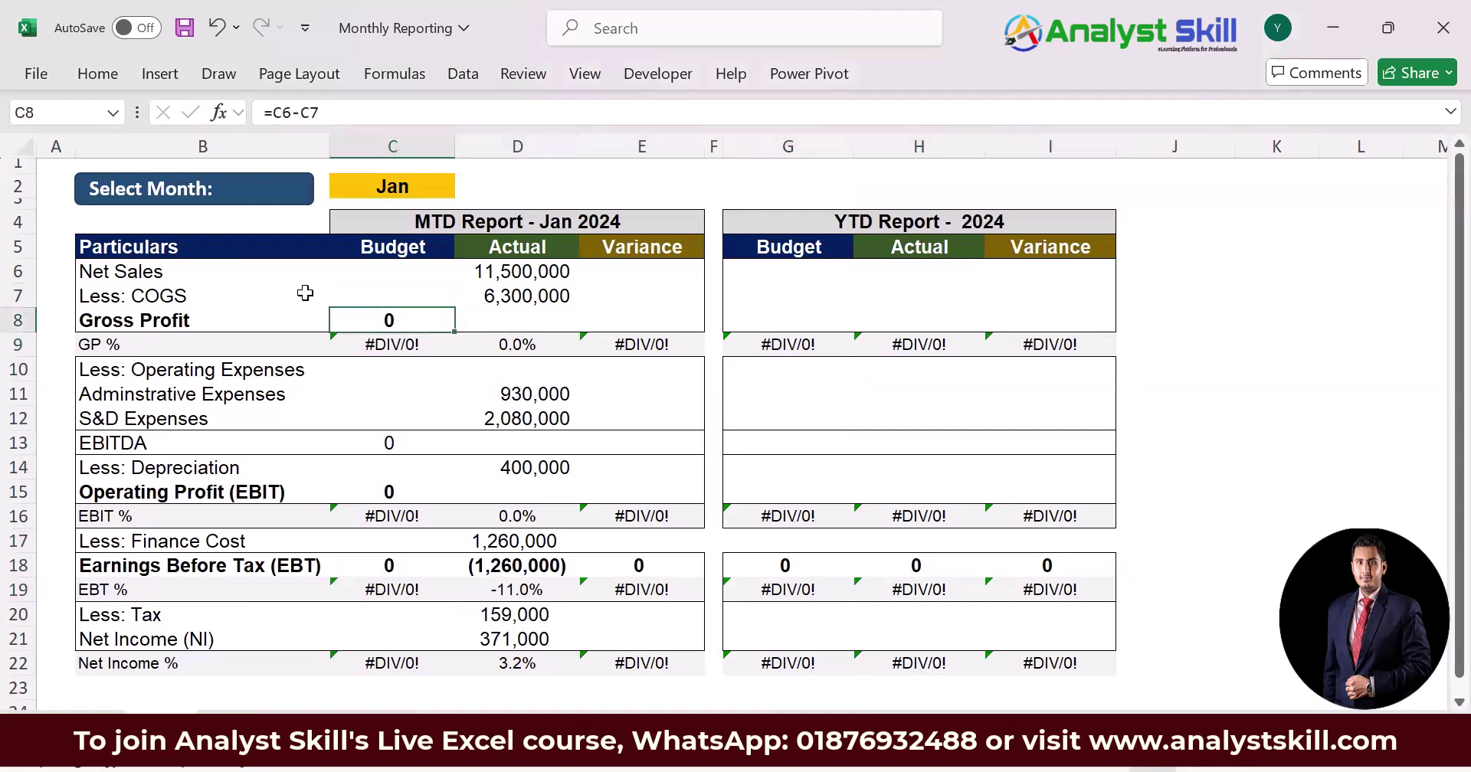
pyautogui.press('Right')
pyautogui.write('=')
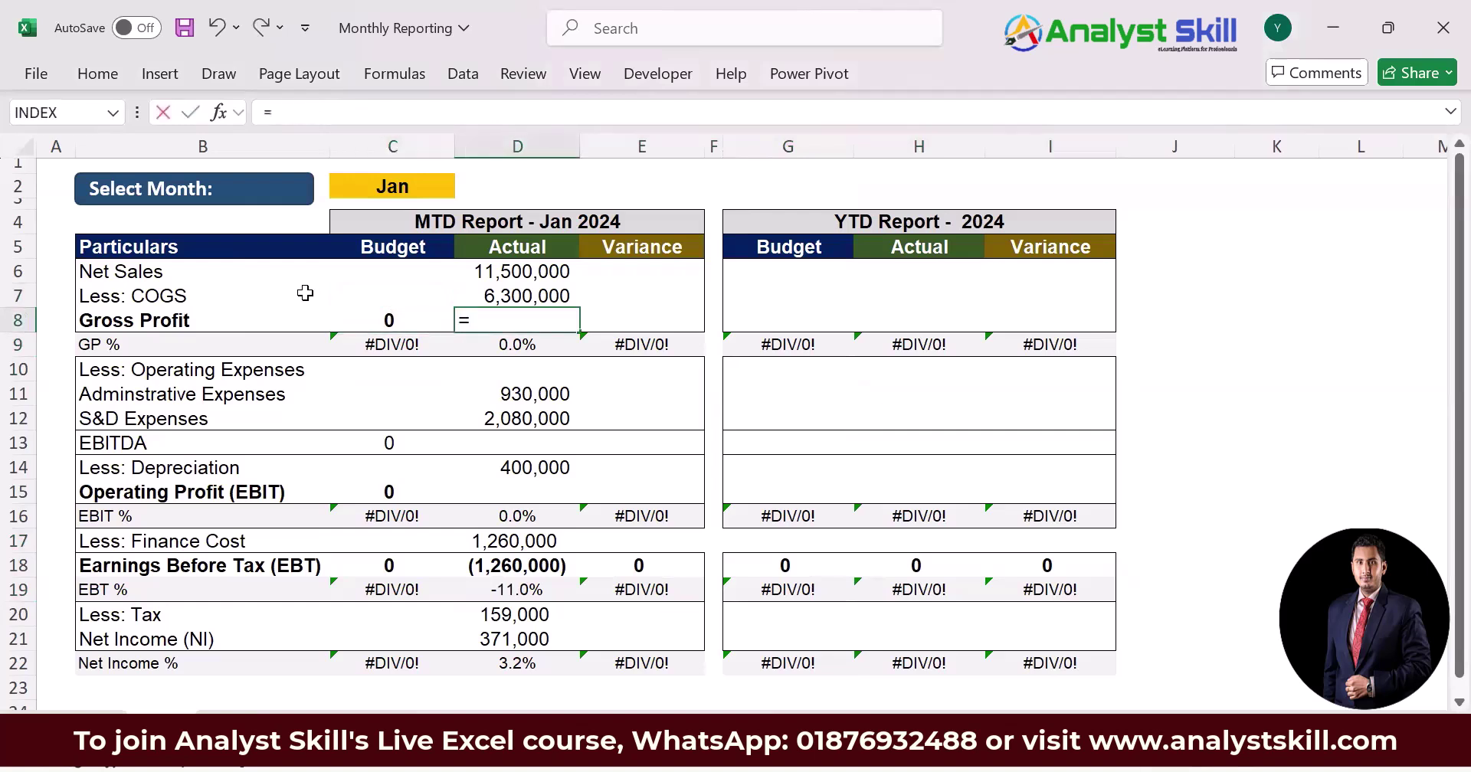
pyautogui.press('Escape')
# Fill the MTD Gross Profit cells C8:E8 with Net Sales minus COGS, using =C6-C7
pyautogui.press('Left')
pyautogui.hotkey('shift', 'Right')
pyautogui.hotkey('shift', 'Right')
pyautogui.write('=')
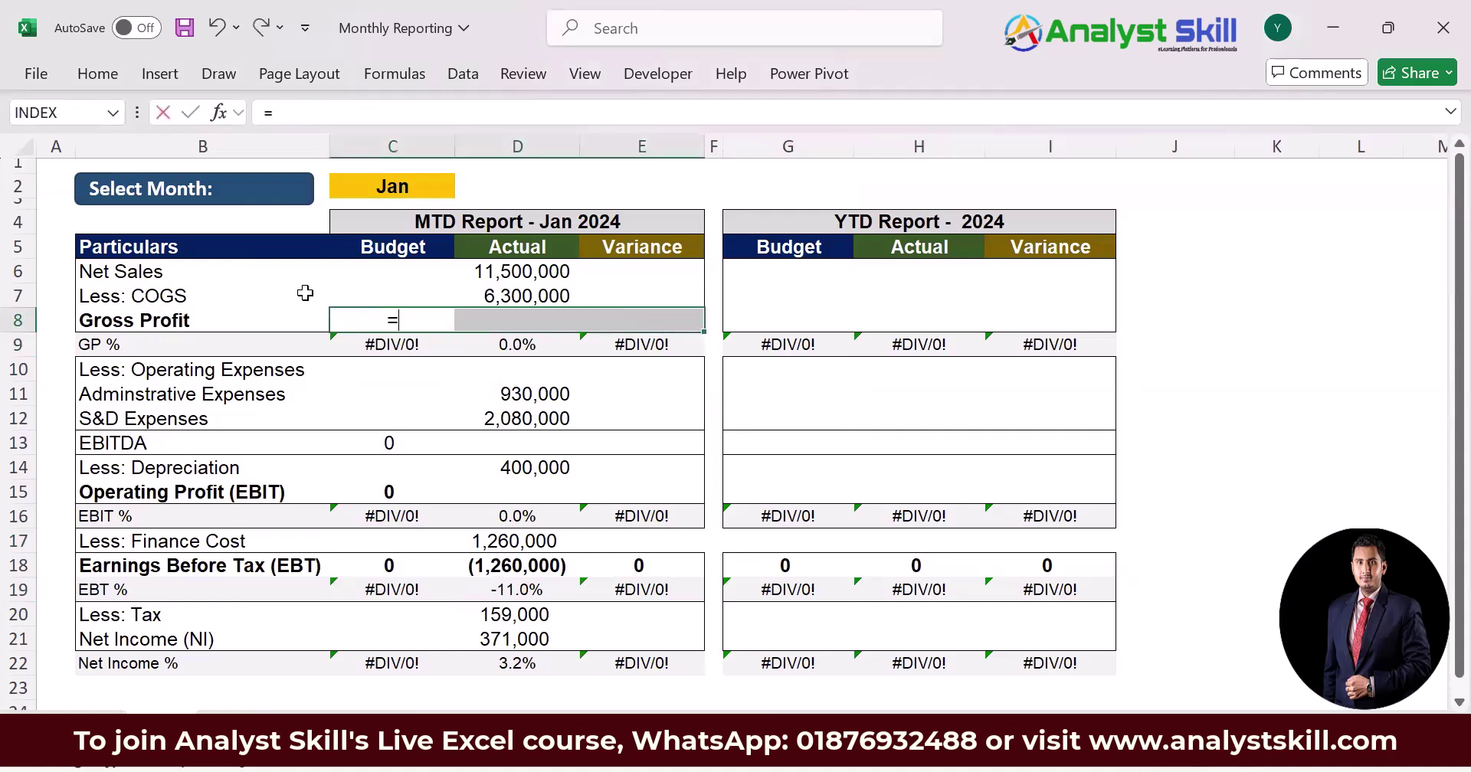
pyautogui.press('Up')
pyautogui.press('Up')
pyautogui.write('-')
pyautogui.press('Up')
pyautogui.hotkey('ctrl', 'Return')
# Fill the YTD Gross Profit cells G8:I8 with Net Sales minus COGS, using =G6-G7
pyautogui.press('Right')
pyautogui.press('Right')
pyautogui.press('Right')
pyautogui.press('Right')
pyautogui.hotkey('shift', 'Right')
pyautogui.hotkey('shift', 'Right')
pyautogui.write('=')
pyautogui.press('Up')
pyautogui.press('Up')
pyautogui.write('-')
pyautogui.press('Up')
pyautogui.hotkey('ctrl', 'Return')
pyautogui.press('Down')
pyautogui.press('Up')
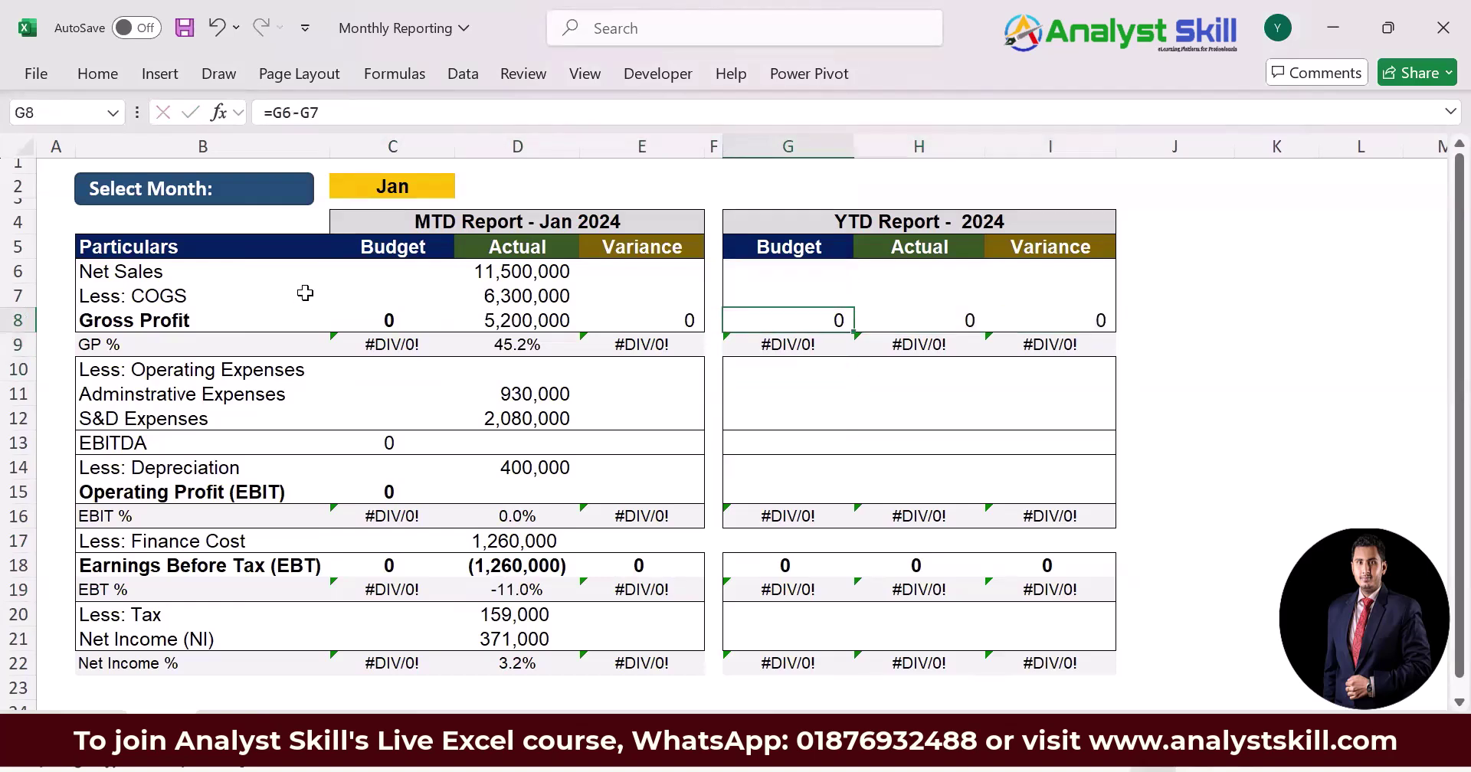
# Center all report figures in C6:I22 horizontally
pyautogui.press('Left')
pyautogui.press('Left')
pyautogui.press('Left')
pyautogui.press('Left')
pyautogui.press('Up')
pyautogui.press('Up')
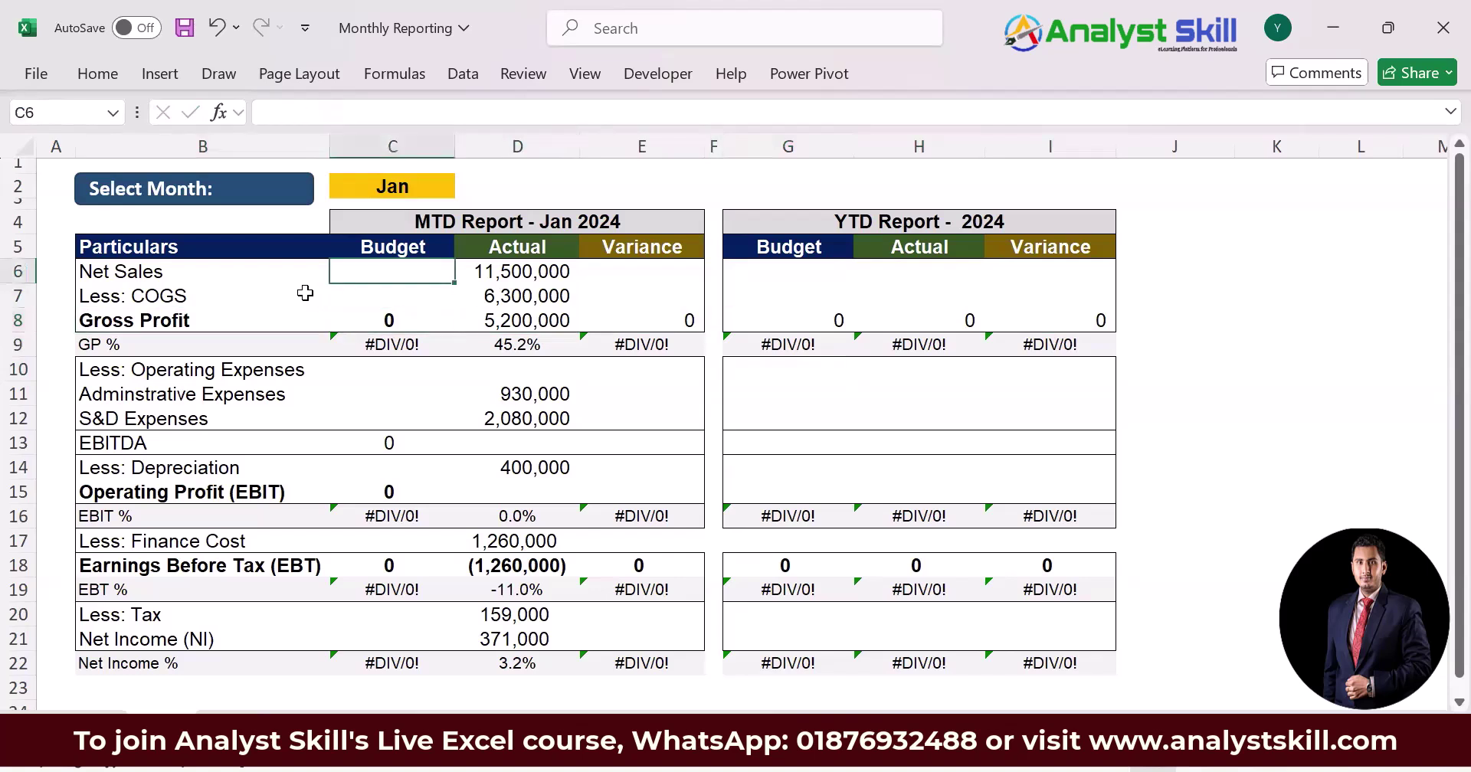
pyautogui.hotkey('shift', 'Right')
pyautogui.hotkey('shift', 'Right')
pyautogui.hotkey('shift', 'Right')
pyautogui.hotkey('shift', 'Right')
pyautogui.hotkey('shift', 'Right')
pyautogui.hotkey('shift', 'Right')
pyautogui.hotkey('shift', 'Down')
pyautogui.hotkey('shift', 'Down')
pyautogui.hotkey('shift', 'Down')
pyautogui.hotkey('shift', 'Down')
pyautogui.hotkey('shift', 'Down')
pyautogui.hotkey('shift', 'Down')
pyautogui.hotkey('shift', 'Down')
pyautogui.hotkey('shift', 'Down')
pyautogui.hotkey('shift', 'Down')
pyautogui.hotkey('shift', 'Down')
pyautogui.hotkey('shift', 'Down')
pyautogui.hotkey('shift', 'Down')
pyautogui.hotkey('shift', 'Down')
pyautogui.hotkey('shift', 'Down')
pyautogui.hotkey('shift', 'Down')
pyautogui.hotkey('shift', 'Down')
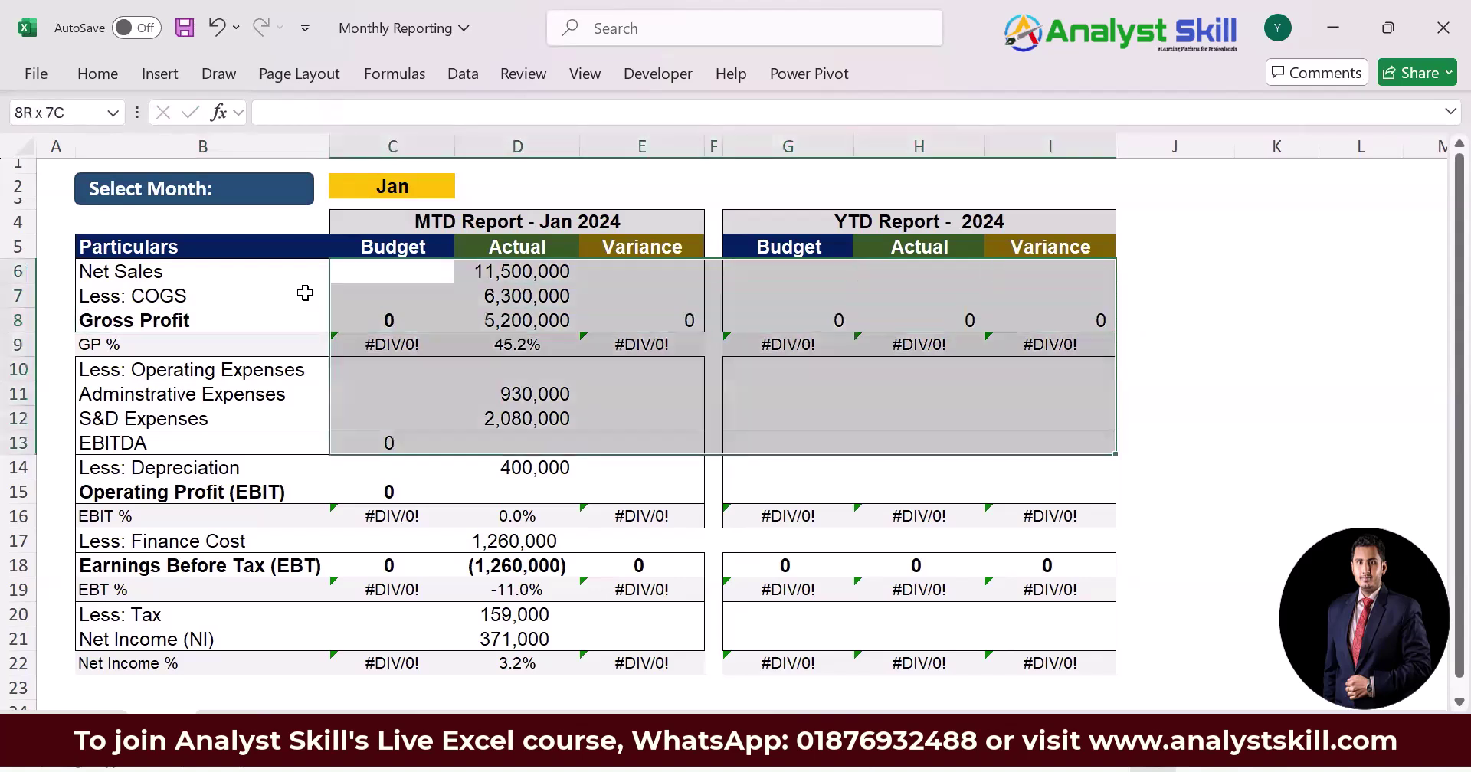
pyautogui.click(98, 73)
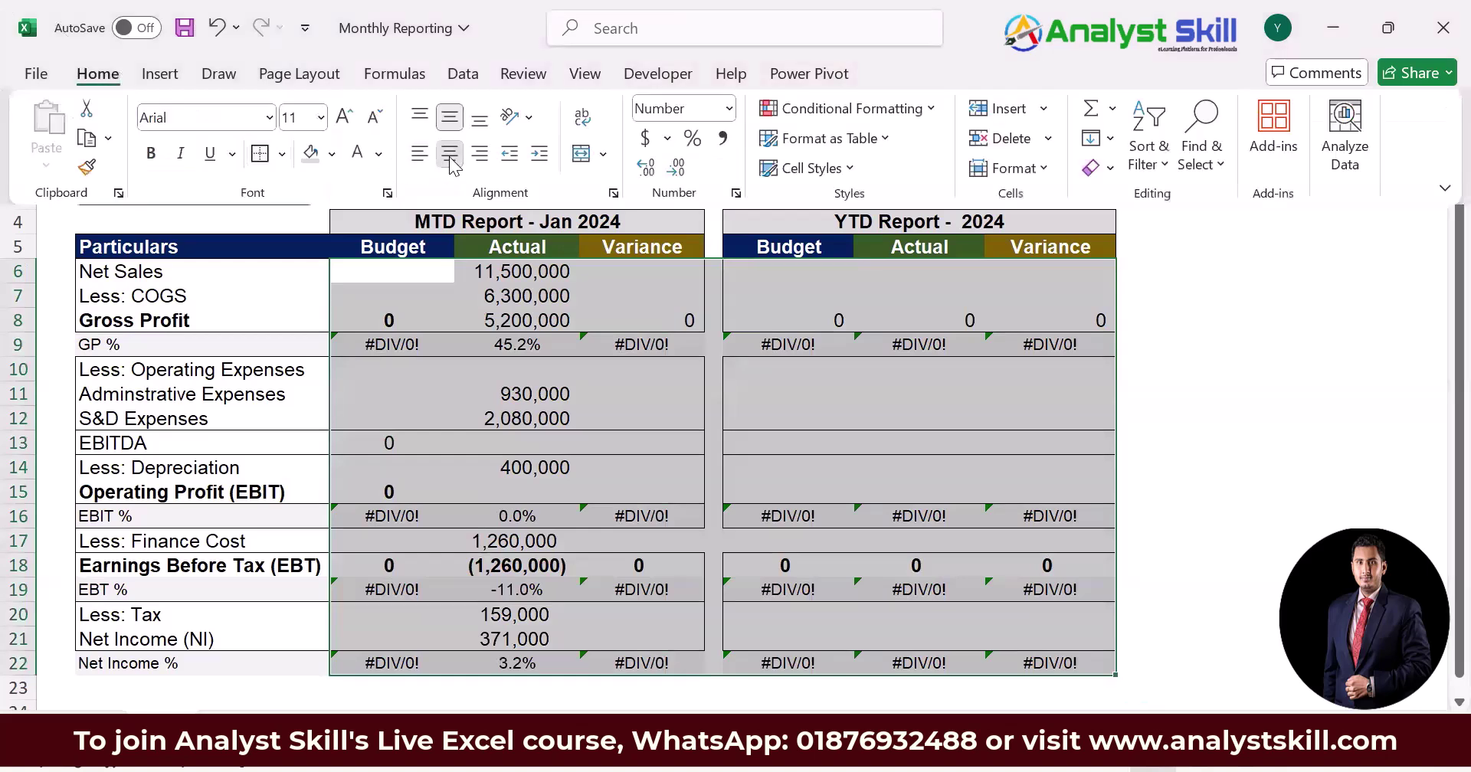
pyautogui.click(449, 154)
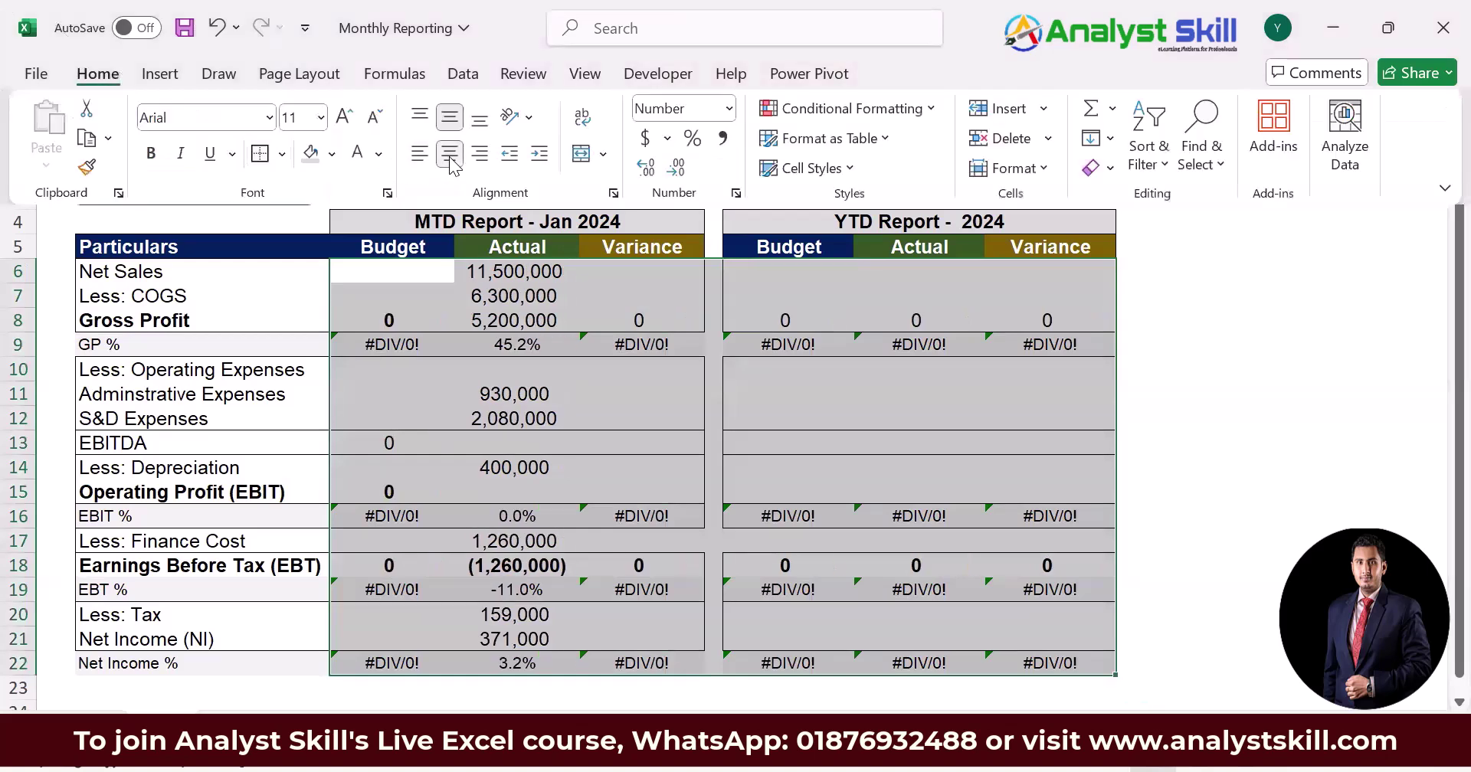
# Make the Gross Profit figures in C8:I8 bold
pyautogui.click(448, 318)
pyautogui.hotkey('shift', 'Right')
pyautogui.hotkey('shift', 'Right')
pyautogui.hotkey('shift', 'Right')
pyautogui.hotkey('shift', 'Right')
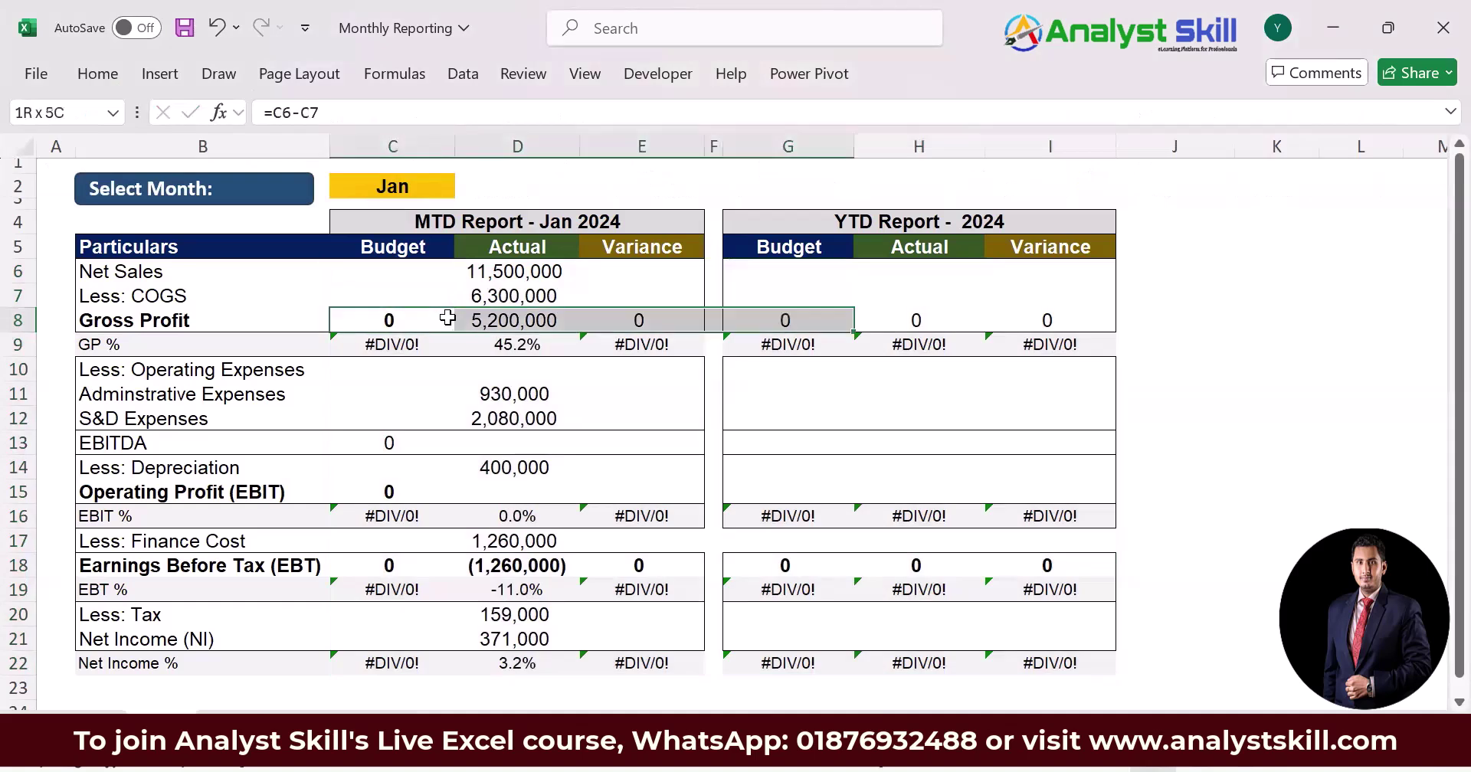
pyautogui.hotkey('shift', 'Right')
pyautogui.hotkey('shift', 'Right')
# Make the EBITDA row bold, including its label, across B13:I13
pyautogui.press('Down')
pyautogui.press('Down')
pyautogui.press('Down')
pyautogui.press('Down')
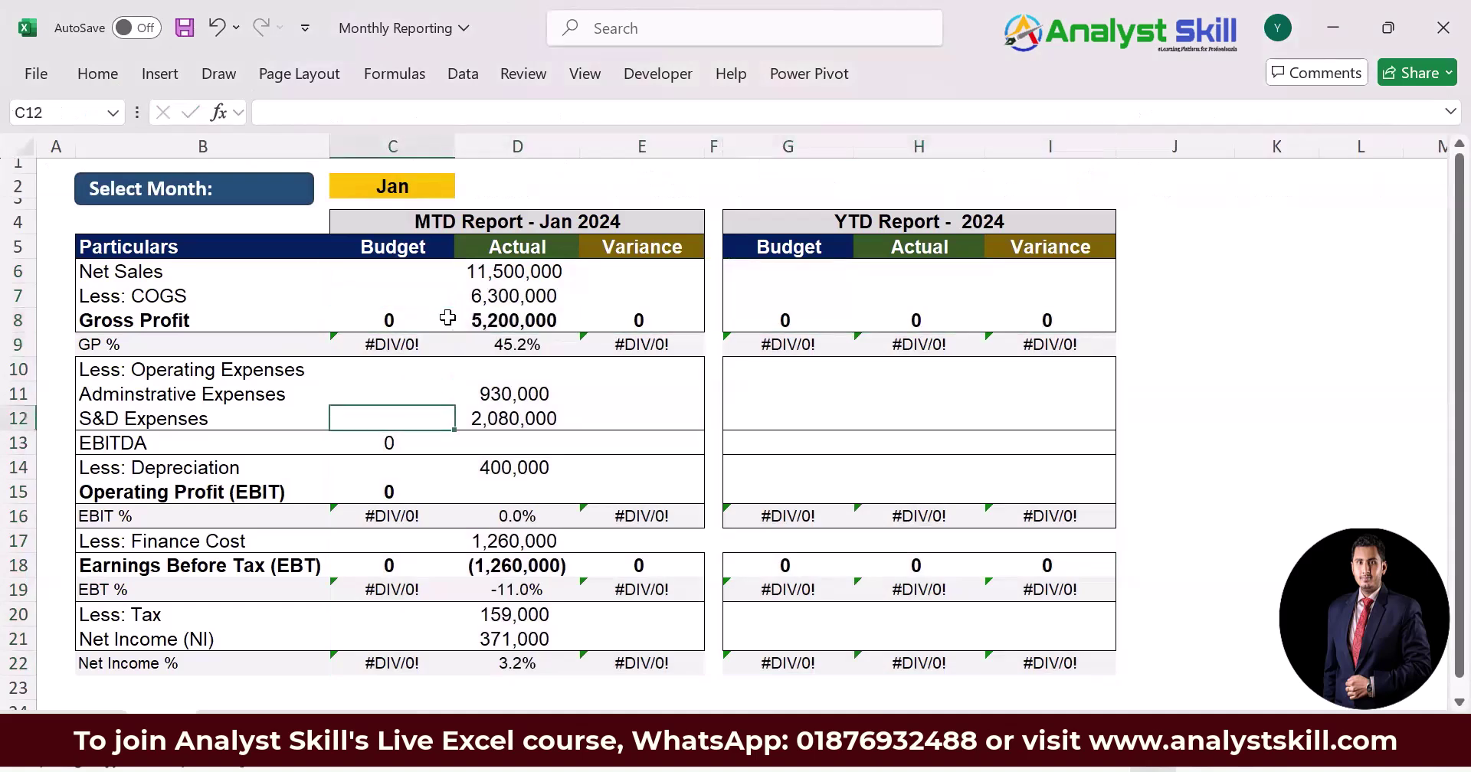
pyautogui.press('Down')
pyautogui.press('Left')
pyautogui.hotkey('shift', 'Right')
pyautogui.hotkey('shift', 'Right')
pyautogui.hotkey('shift', 'Right')
pyautogui.hotkey('shift', 'Right')
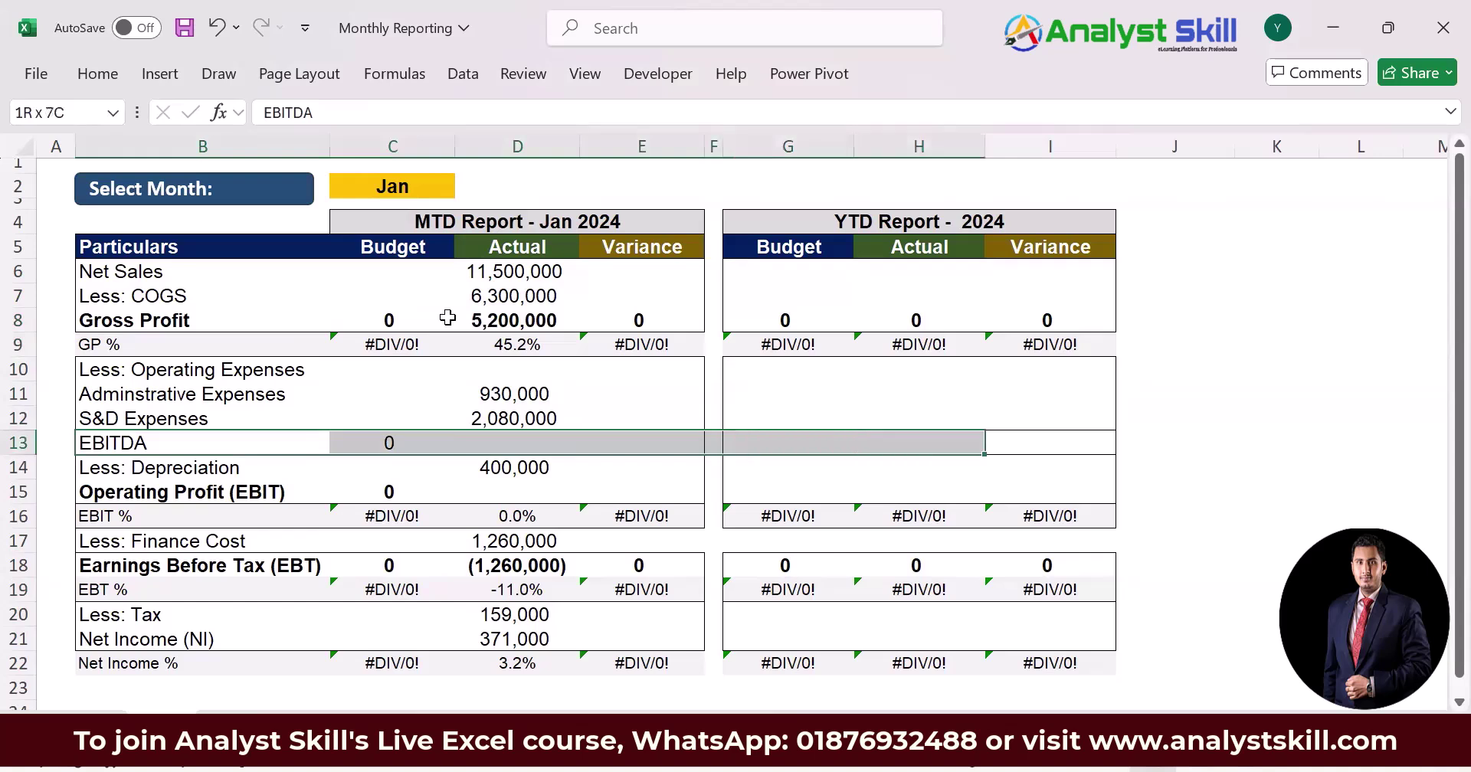
pyautogui.hotkey('ctrl', 'b')
# Apply bold to the whole Operating Profit (EBIT) row, B15:I15
pyautogui.press('Down')
pyautogui.press('Down')
pyautogui.hotkey('shift', 'Right')
pyautogui.hotkey('shift', 'Right')
pyautogui.hotkey('shift', 'Right')
pyautogui.hotkey('shift', 'Right')
pyautogui.hotkey('shift', 'Right')
pyautogui.hotkey('shift', 'Right')
pyautogui.hotkey('shift', 'Right')
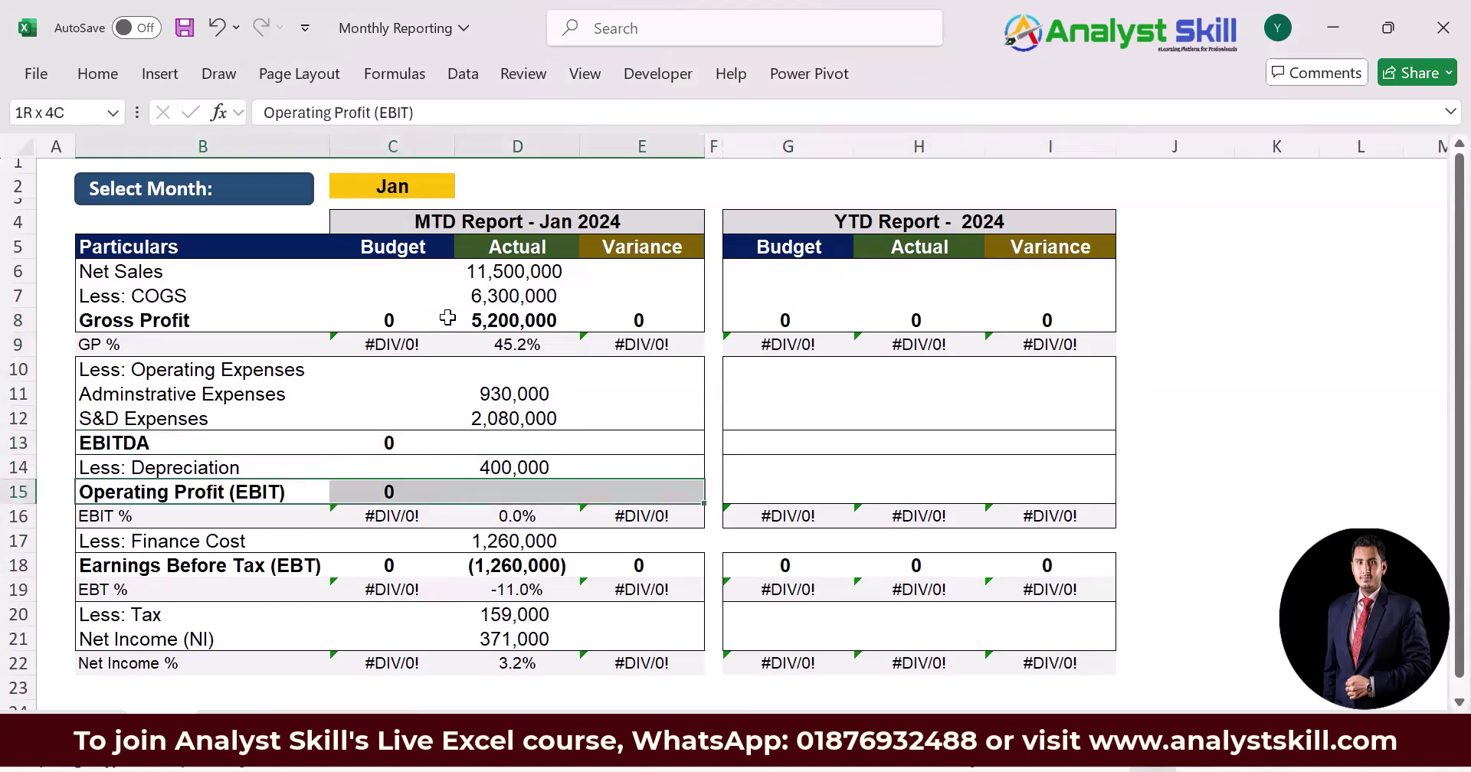
pyautogui.hotkey('ctrl', 'b')
pyautogui.hotkey('ctrl', 'b')
# Make the Net Income (NI) row 21 bold from its label in column B across the figures
pyautogui.press('Down')
pyautogui.press('Down')
pyautogui.press('Down')
pyautogui.press('Down')
pyautogui.press('Down')
pyautogui.press('Down')
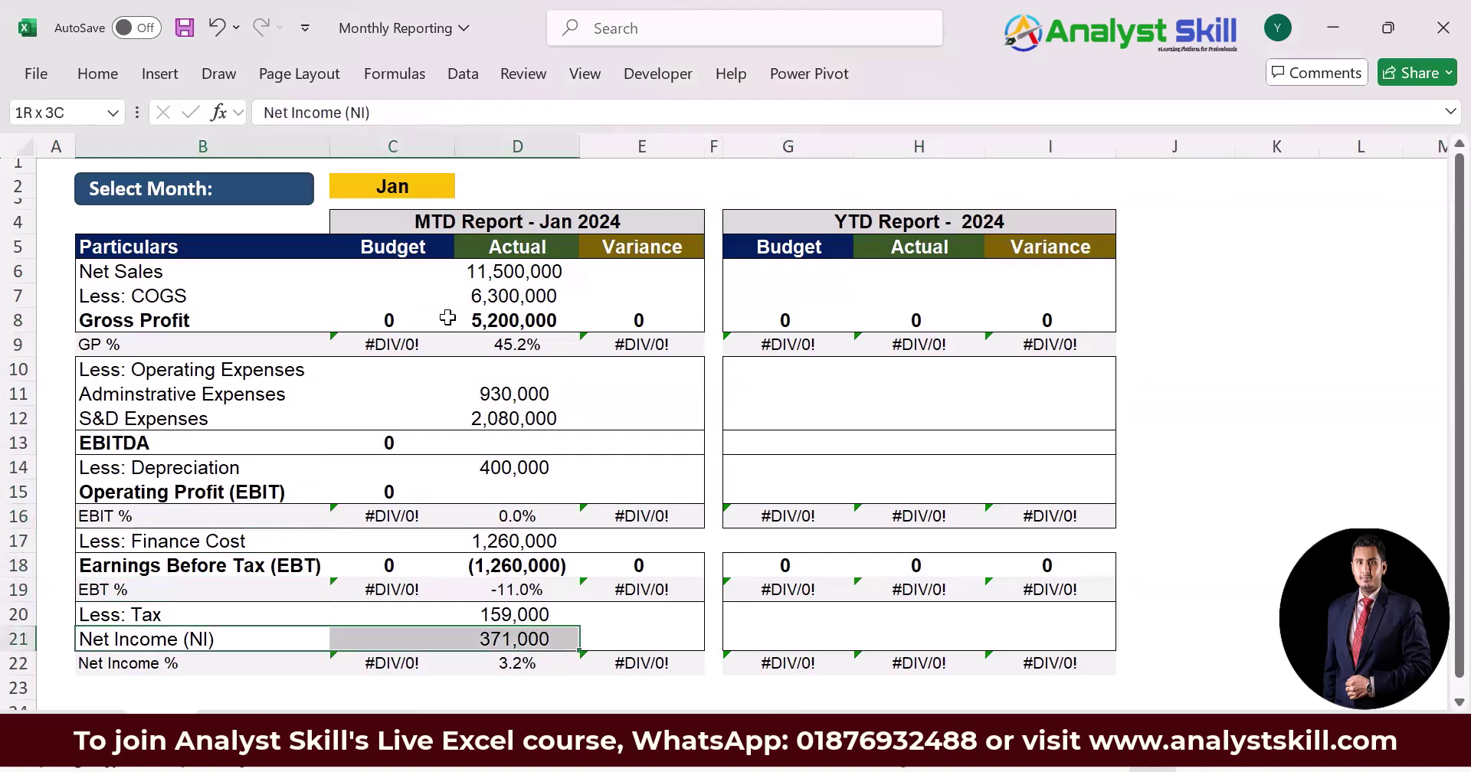
pyautogui.hotkey('ctrl', 'shift', 'Right')
pyautogui.hotkey('ctrl', 'shift', 'Right')
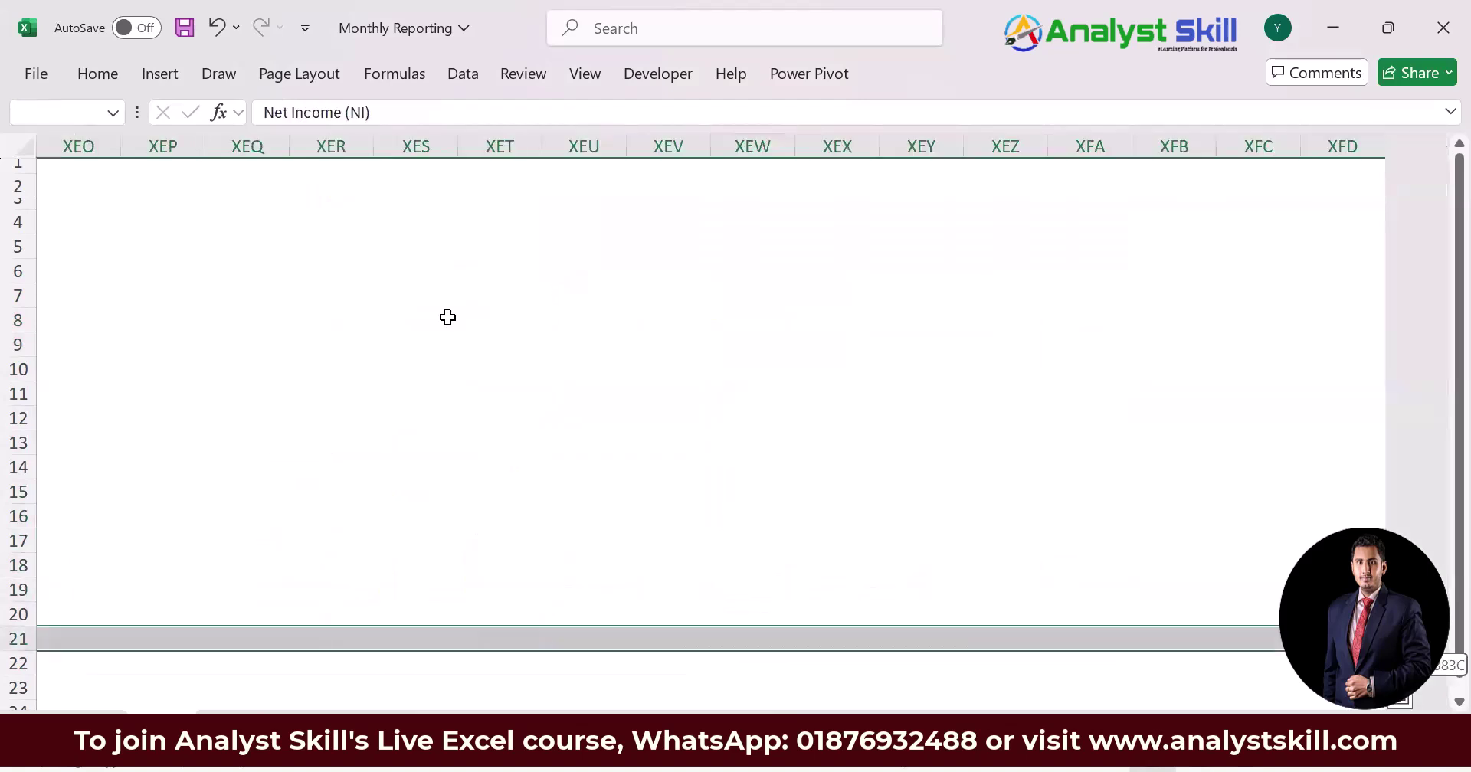
pyautogui.hotkey('ctrl', 'Home')
pyautogui.press('Right')
pyautogui.press('Right')
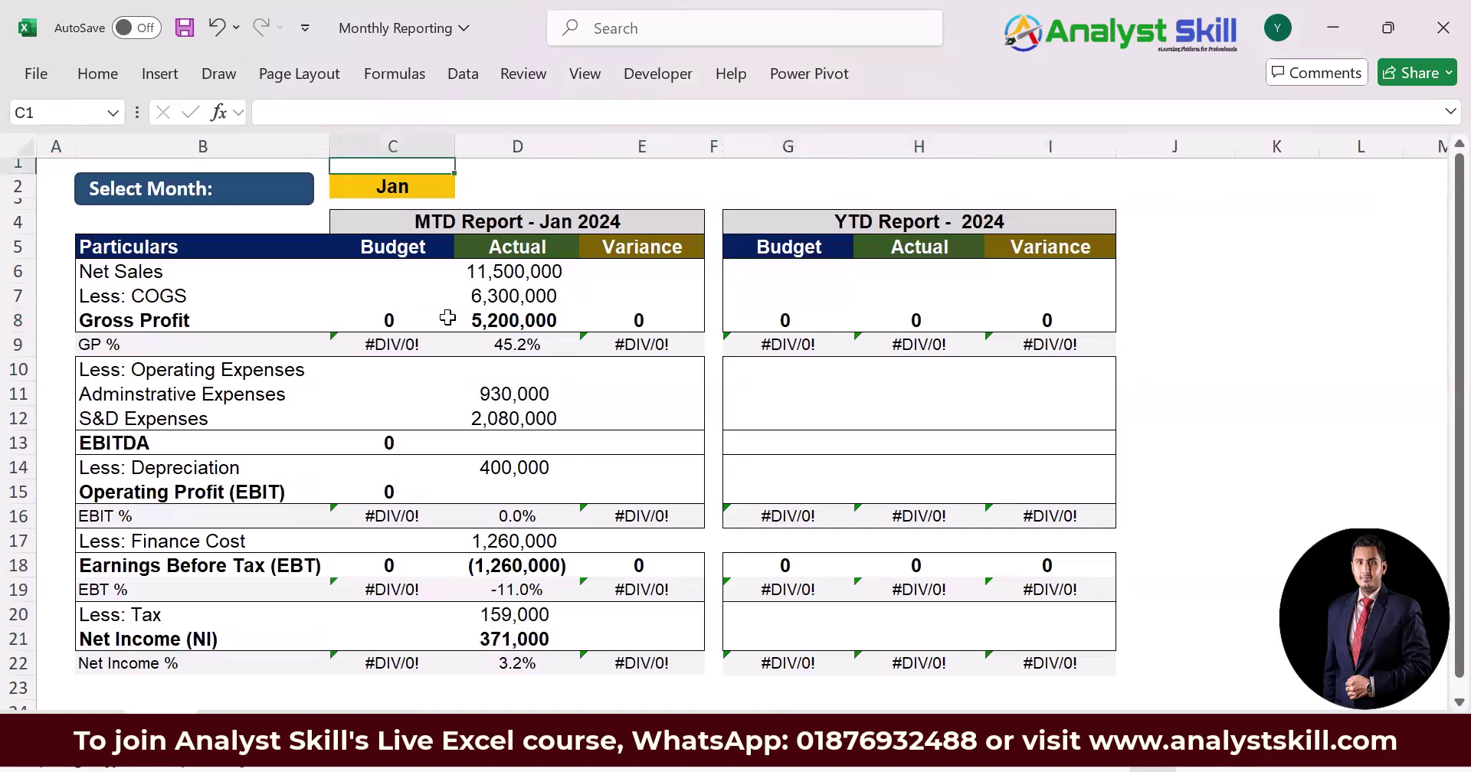
# Calculate EBITDA in C13:E13 as Gross Profit minus Administrative Expenses and S&D Expenses
pyautogui.press('Right')
pyautogui.press('Down')
pyautogui.press('Down')
pyautogui.press('Down')
pyautogui.press('Down')
pyautogui.press('Down')
pyautogui.press('Down')
pyautogui.press('Down')
pyautogui.press('Down')
pyautogui.press('Down')
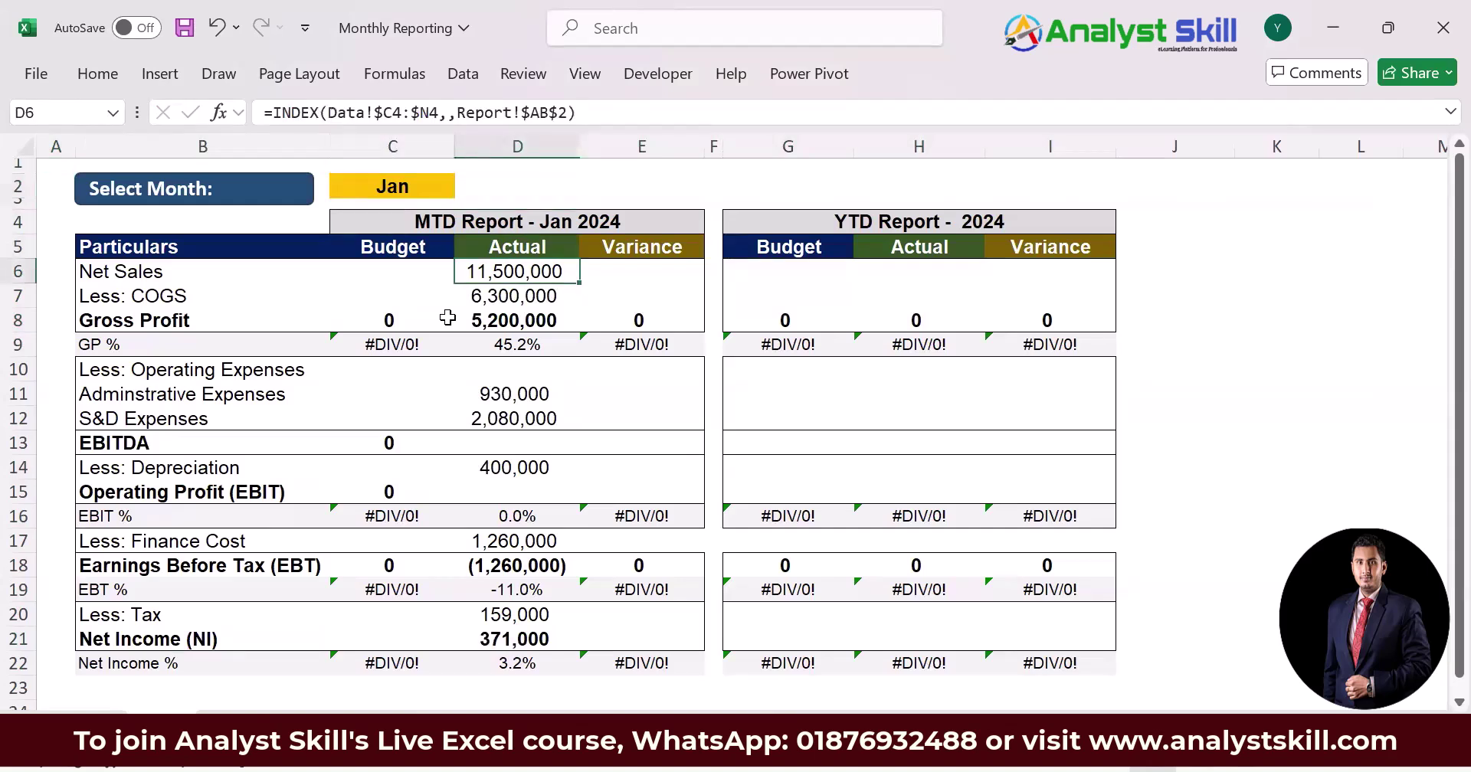
pyautogui.press('Down')
pyautogui.press('Down')
pyautogui.press('Left')
pyautogui.press('Down')
pyautogui.hotkey('shift', 'Right')
pyautogui.hotkey('shift', 'Right')
pyautogui.press('F2')
pyautogui.press('BackSpace')
pyautogui.press('BackSpace')
pyautogui.press('BackSpace')
pyautogui.press('BackSpace')
pyautogui.press('BackSpace')
pyautogui.press('BackSpace')
pyautogui.press('BackSpace')
pyautogui.press('BackSpace')
pyautogui.press('BackSpace')
pyautogui.press('BackSpace')
pyautogui.press('Up')
pyautogui.press('Up')
pyautogui.press('Up')
pyautogui.press('Up')
pyautogui.press('Up')
pyautogui.write('-')
pyautogui.press('Up')
pyautogui.press('Up')
pyautogui.write('-')
pyautogui.press('Up')
pyautogui.hotkey('ctrl', 'Return')
# Calculate Operating Profit (EBIT) in C15:E15 as EBITDA minus Depreciation, using =C13-C14
pyautogui.press('Down')
pyautogui.press('Down')
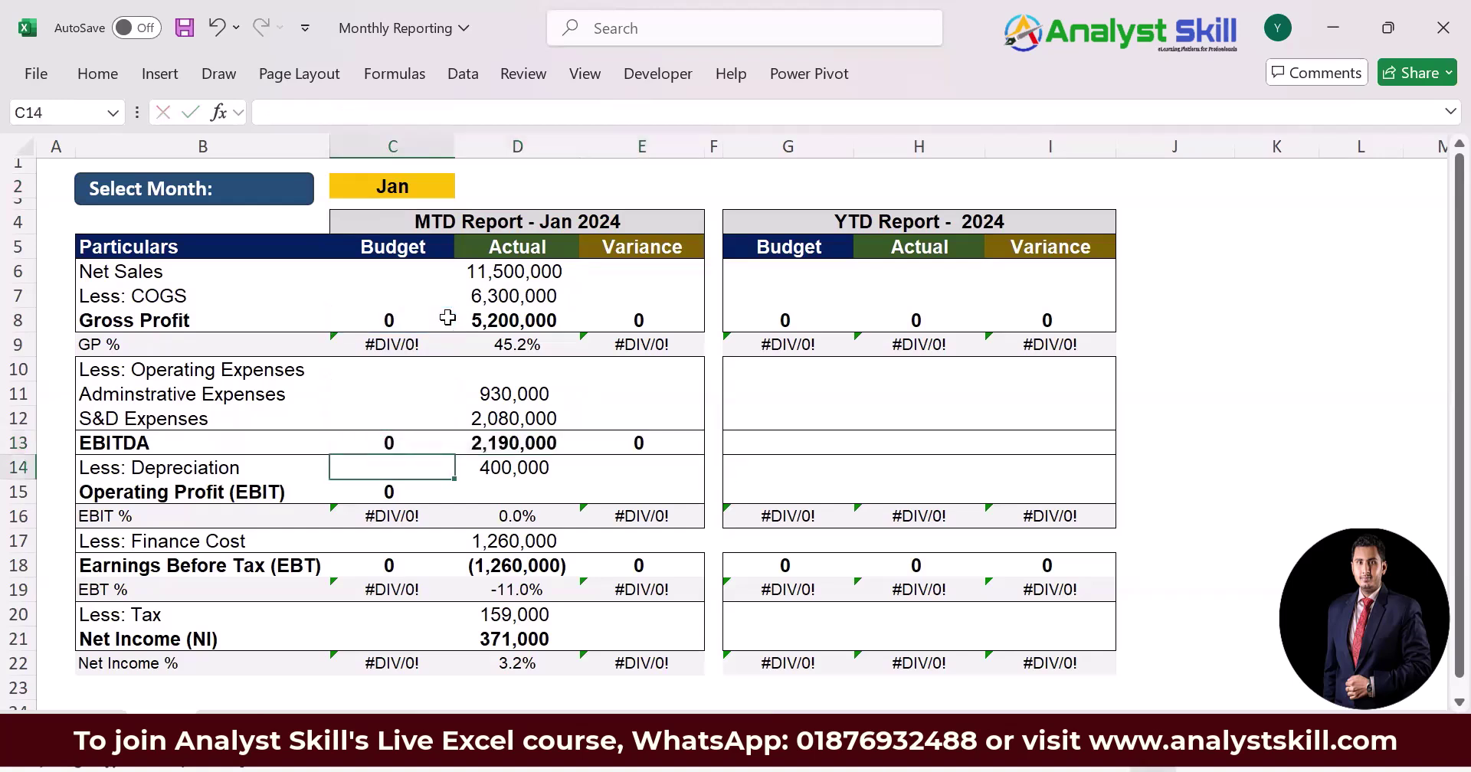
pyautogui.hotkey('shift', 'Right')
pyautogui.hotkey('shift', 'Right')
pyautogui.write('=')
pyautogui.press('Up')
pyautogui.press('Up')
pyautogui.write('-')
pyautogui.press('Up')
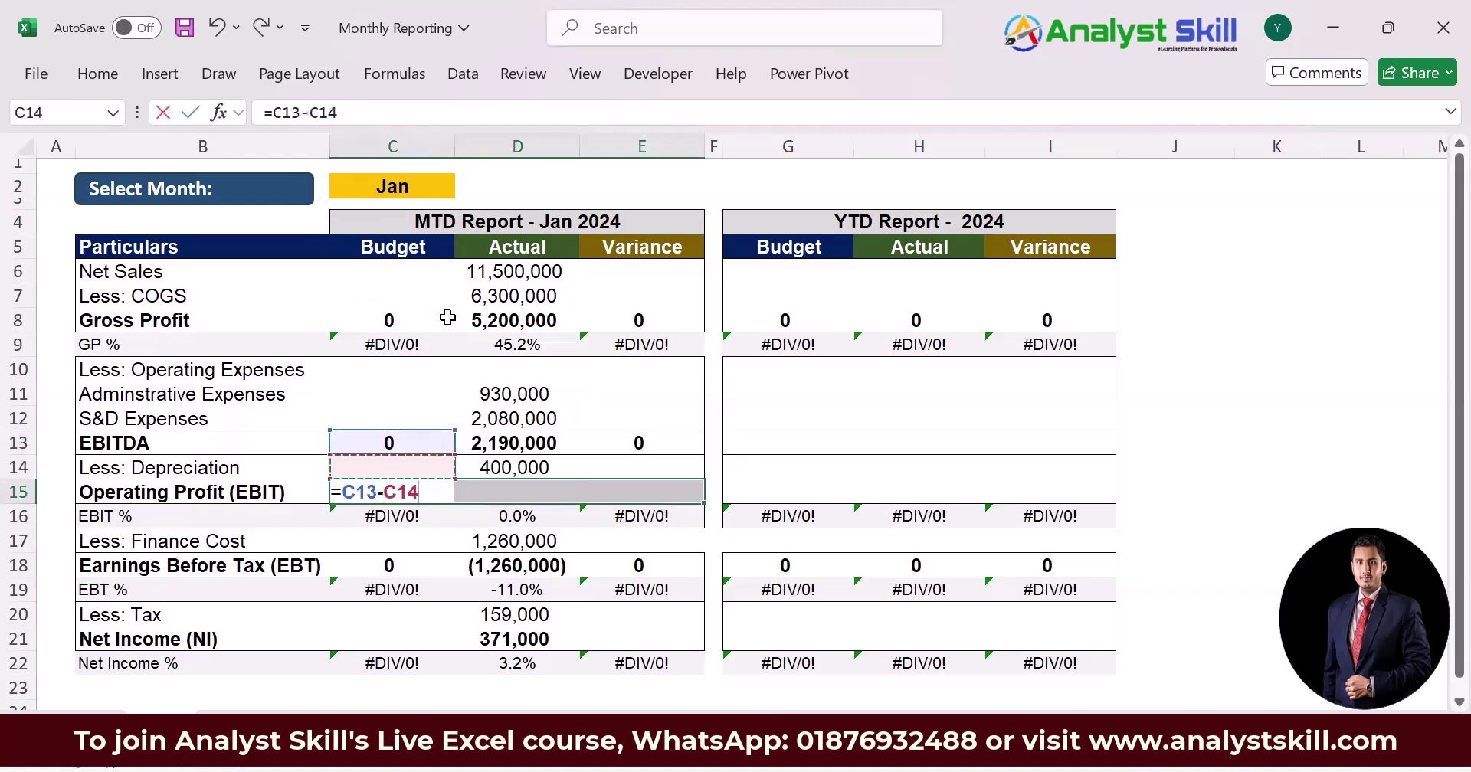
pyautogui.hotkey('ctrl', 'Return')
# Copy the MTD EBITDA formulas C13:E13 into the YTD section at G13:I13
pyautogui.press('Up')
pyautogui.press('Up')
pyautogui.hotkey('shift', 'Right')
pyautogui.hotkey('shift', 'Right')
pyautogui.hotkey('ctrl', 'c')
pyautogui.press('Right')
pyautogui.press('Right')
pyautogui.press('Right')
pyautogui.press('Right')
pyautogui.hotkey('ctrl', 'v')
# Copy the MTD Operating Profit (EBIT) formulas C15:E15 into G15:I15 of the YTD section
pyautogui.press('Down')
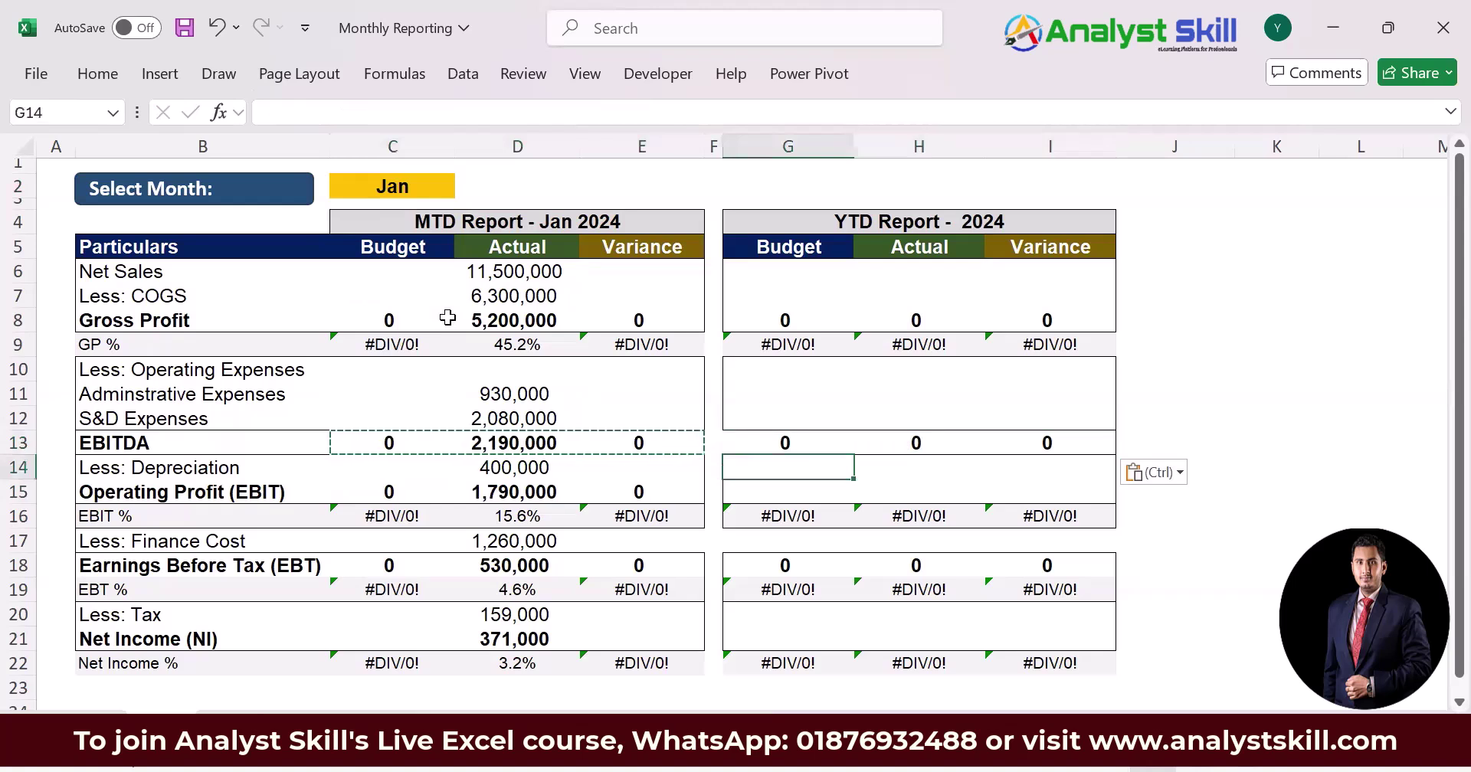
pyautogui.press('Down')
pyautogui.press('Left')
pyautogui.press('Left')
pyautogui.press('Left')
pyautogui.press('Left')
pyautogui.hotkey('shift', 'Right')
pyautogui.hotkey('shift', 'Right')
pyautogui.hotkey('ctrl', 'c')
pyautogui.press('Right')
pyautogui.press('Right')
pyautogui.press('Right')
pyautogui.press('Right')
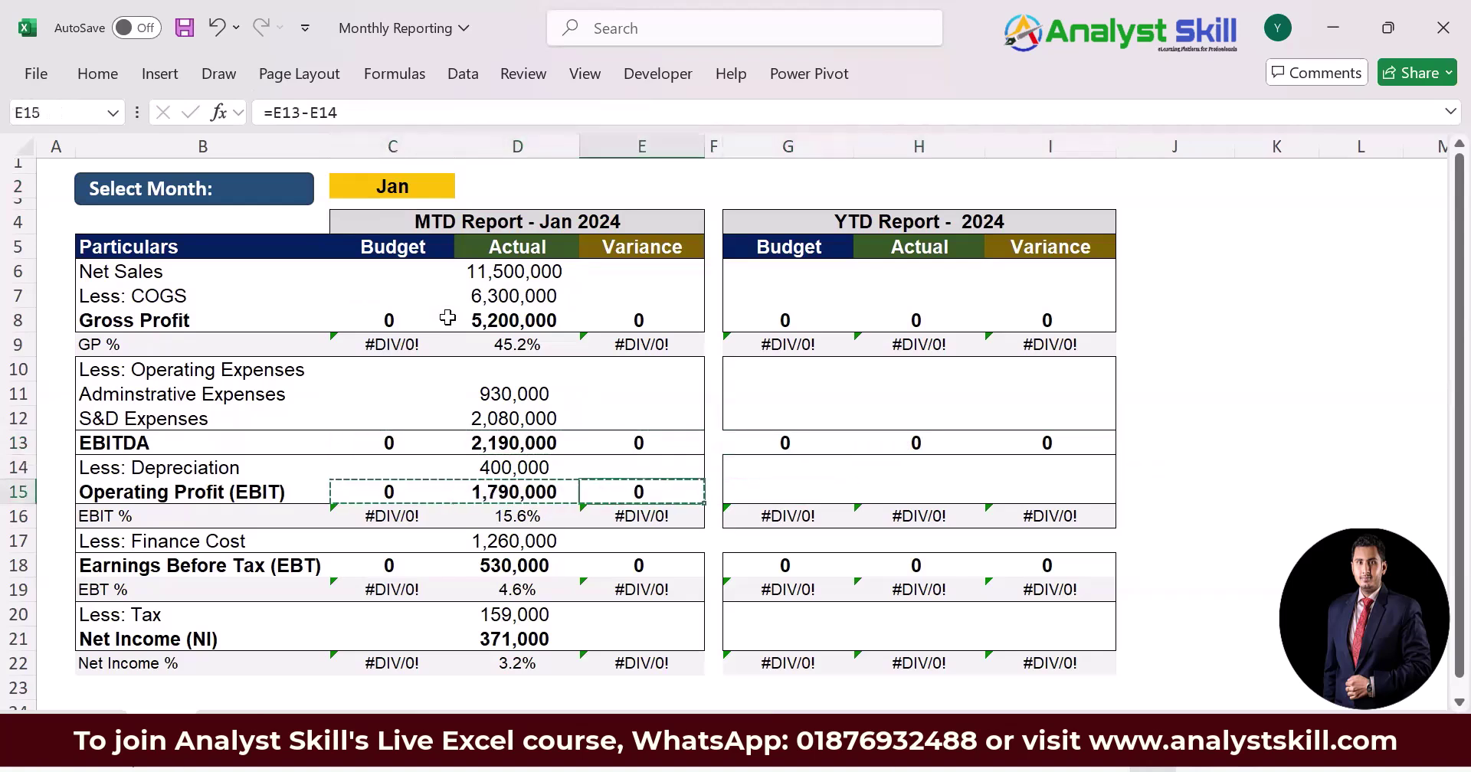
pyautogui.hotkey('ctrl', 'v')
pyautogui.press('Right')
pyautogui.press('Left')
pyautogui.press('F2')
pyautogui.press('Escape')
# Start an INDEX formula for the budget cells C6:C7, using the forecast months Data!$R4:$AC4 as the array with only the columns locked
pyautogui.press('Left')
pyautogui.press('Left')
pyautogui.press('Left')
pyautogui.press('Left')
pyautogui.press('Down')
pyautogui.press('Down')
pyautogui.press('Down')
pyautogui.press('Right')
pyautogui.press('Right')
pyautogui.press('Left')
pyautogui.press('Left')
pyautogui.press('Up')
pyautogui.press('Up')
pyautogui.press('Up')
pyautogui.press('Up')
pyautogui.press('Up')
pyautogui.press('Up')
pyautogui.press('Up')
pyautogui.press('Up')
pyautogui.press('Up')
pyautogui.press('Up')
pyautogui.press('Up')
pyautogui.press('Up')
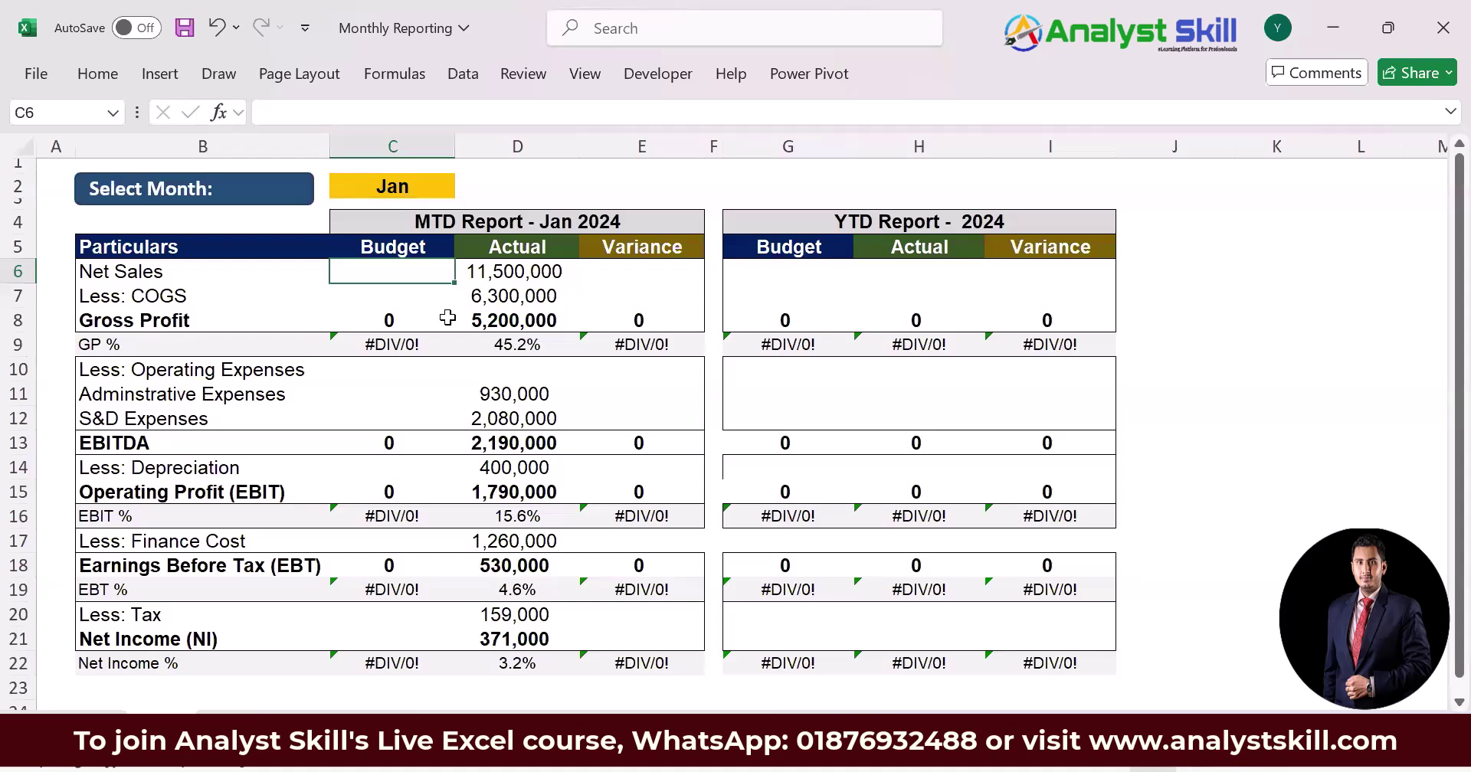
pyautogui.hotkey('shift', 'Down')
pyautogui.write('=')
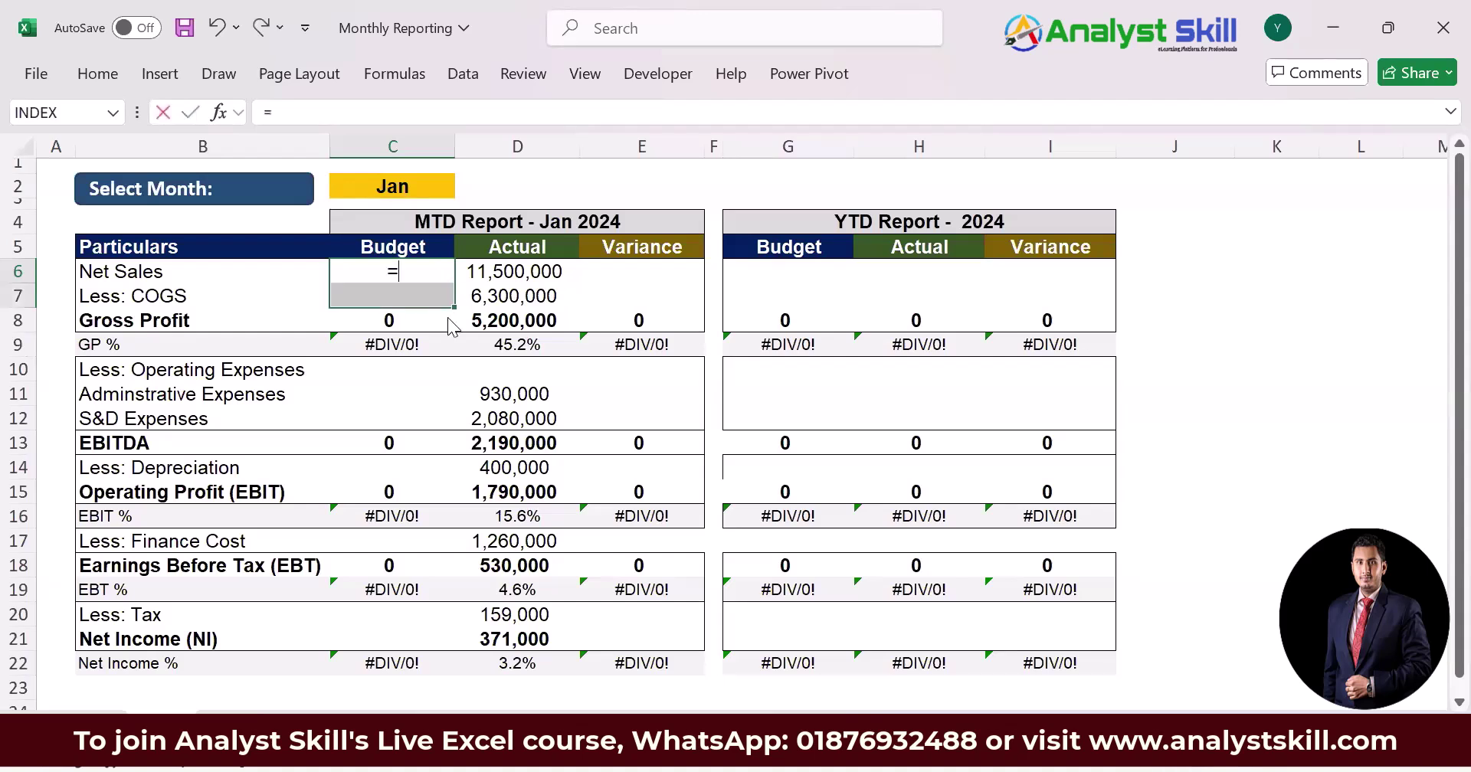
pyautogui.write('INDEX(')
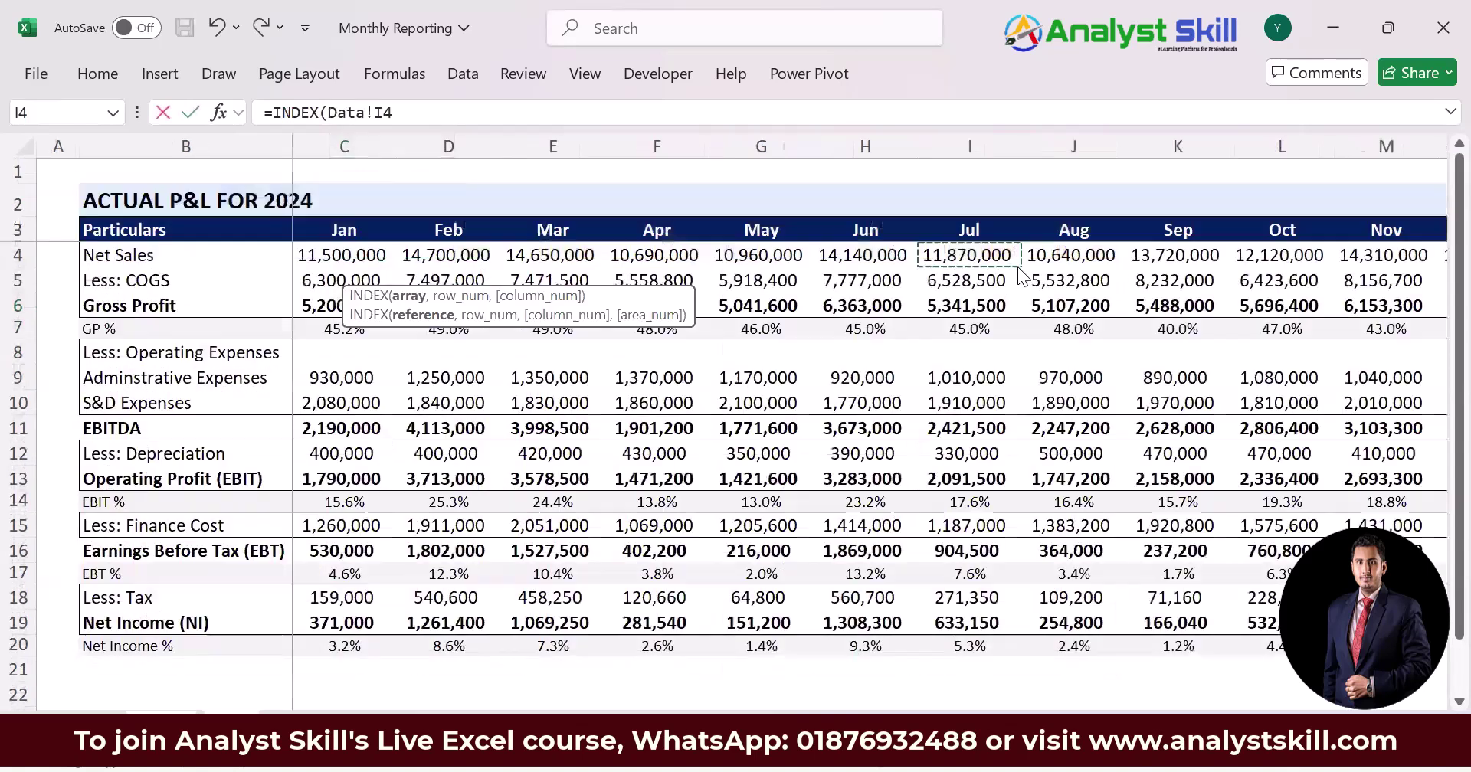
pyautogui.press('Right')
pyautogui.press('Right')
pyautogui.press('Right')
pyautogui.press('Right')
pyautogui.press('Right')
pyautogui.press('Right')
pyautogui.press('Right')
pyautogui.press('Right')
pyautogui.press('Right')
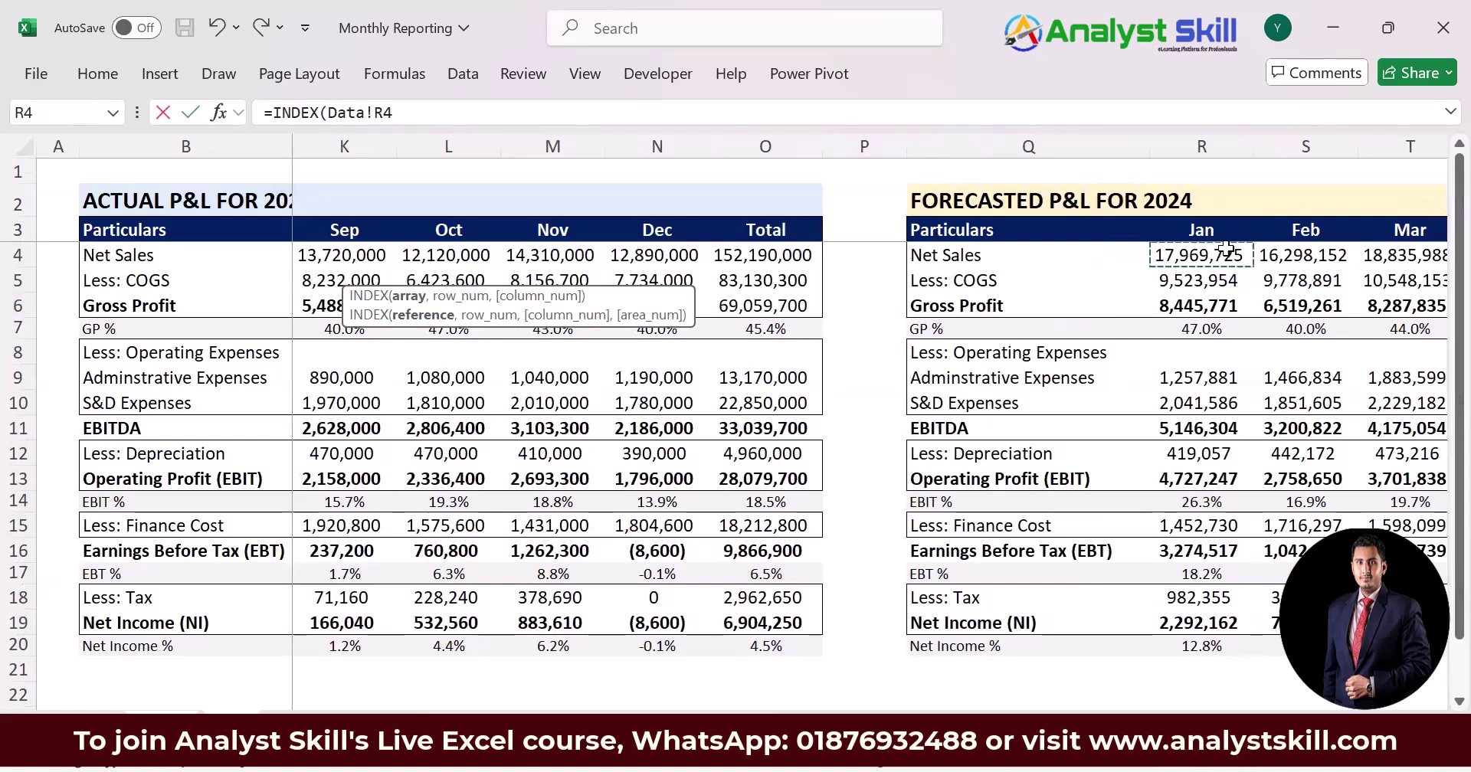
pyautogui.moveTo(1230, 250)
pyautogui.mouseDown()
pyautogui.moveTo(1440, 257)
pyautogui.moveTo(1253, 263)
pyautogui.mouseUp()
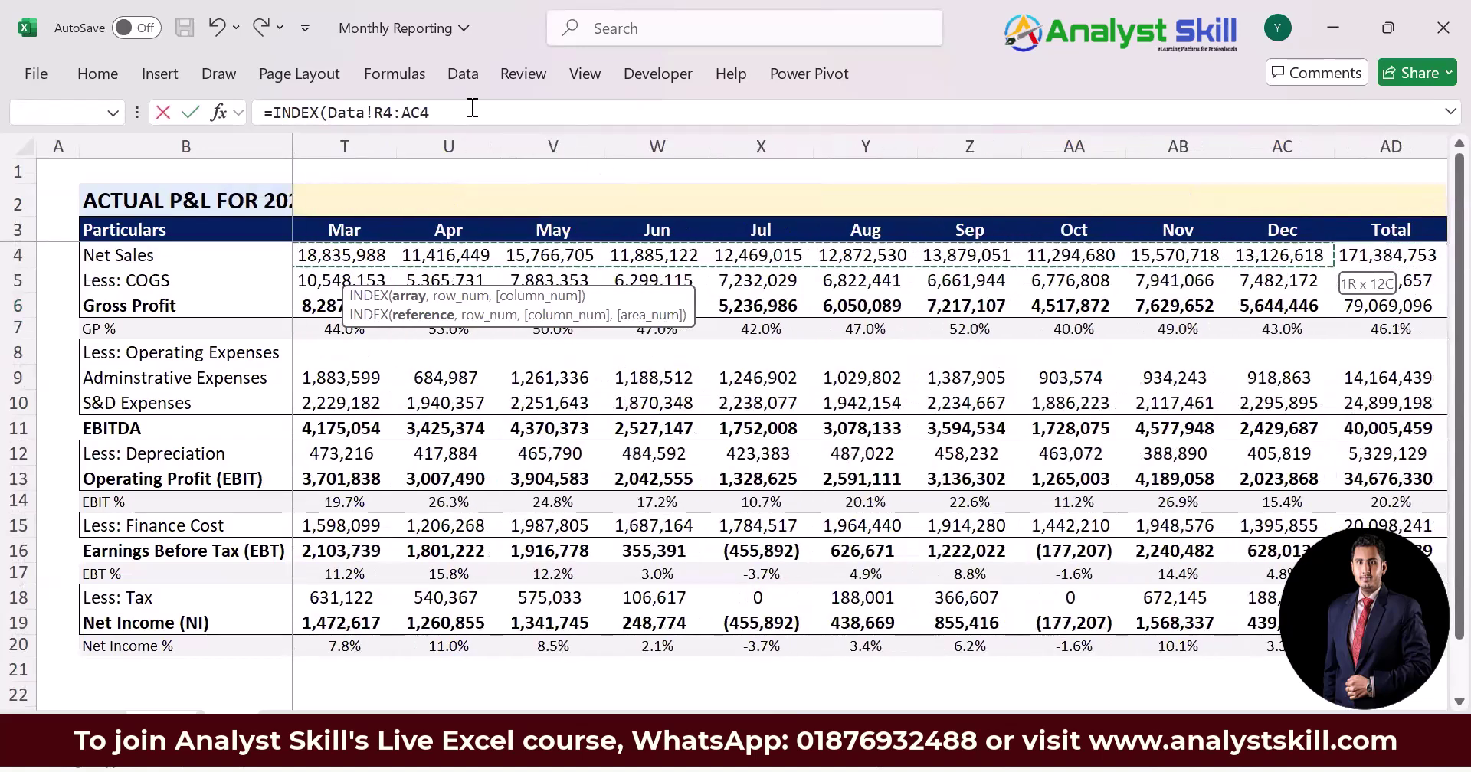
pyautogui.click(421, 114)
pyautogui.press('F4')
pyautogui.press('F4')
pyautogui.press('F4')
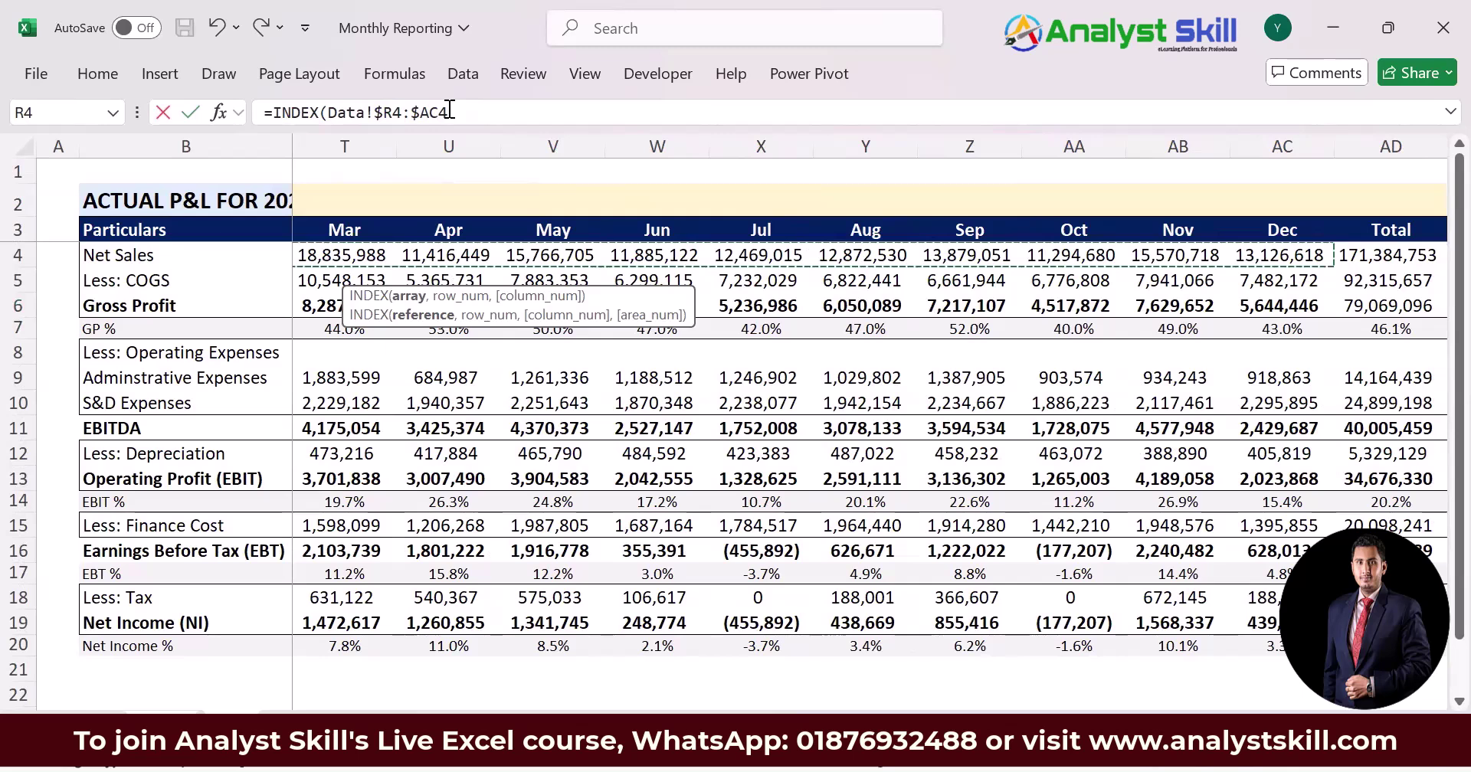
# Leave the INDEX row number blank, use Report!$AB$2 as the column number, and fill the formula into C6:C7
pyautogui.write(',')
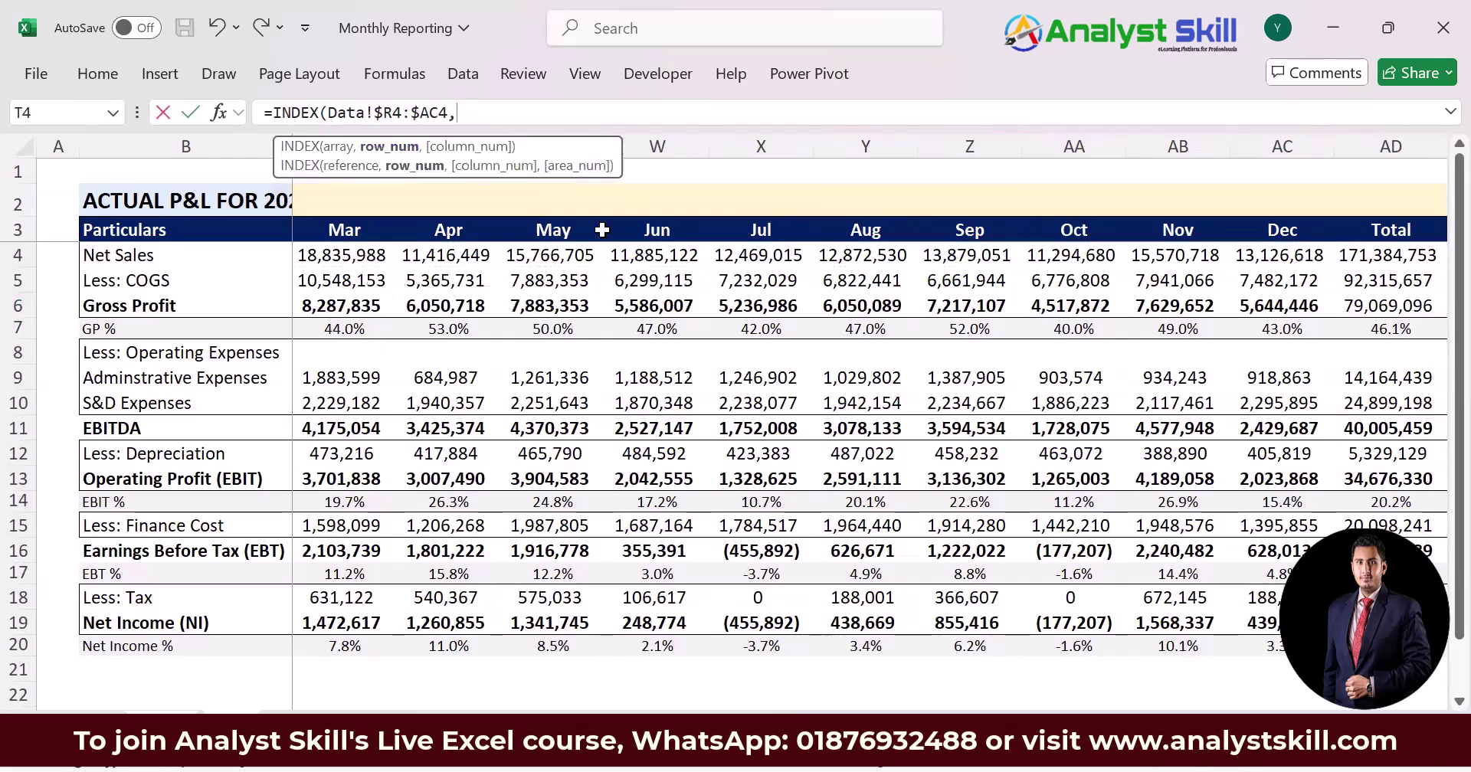
pyautogui.write(',')
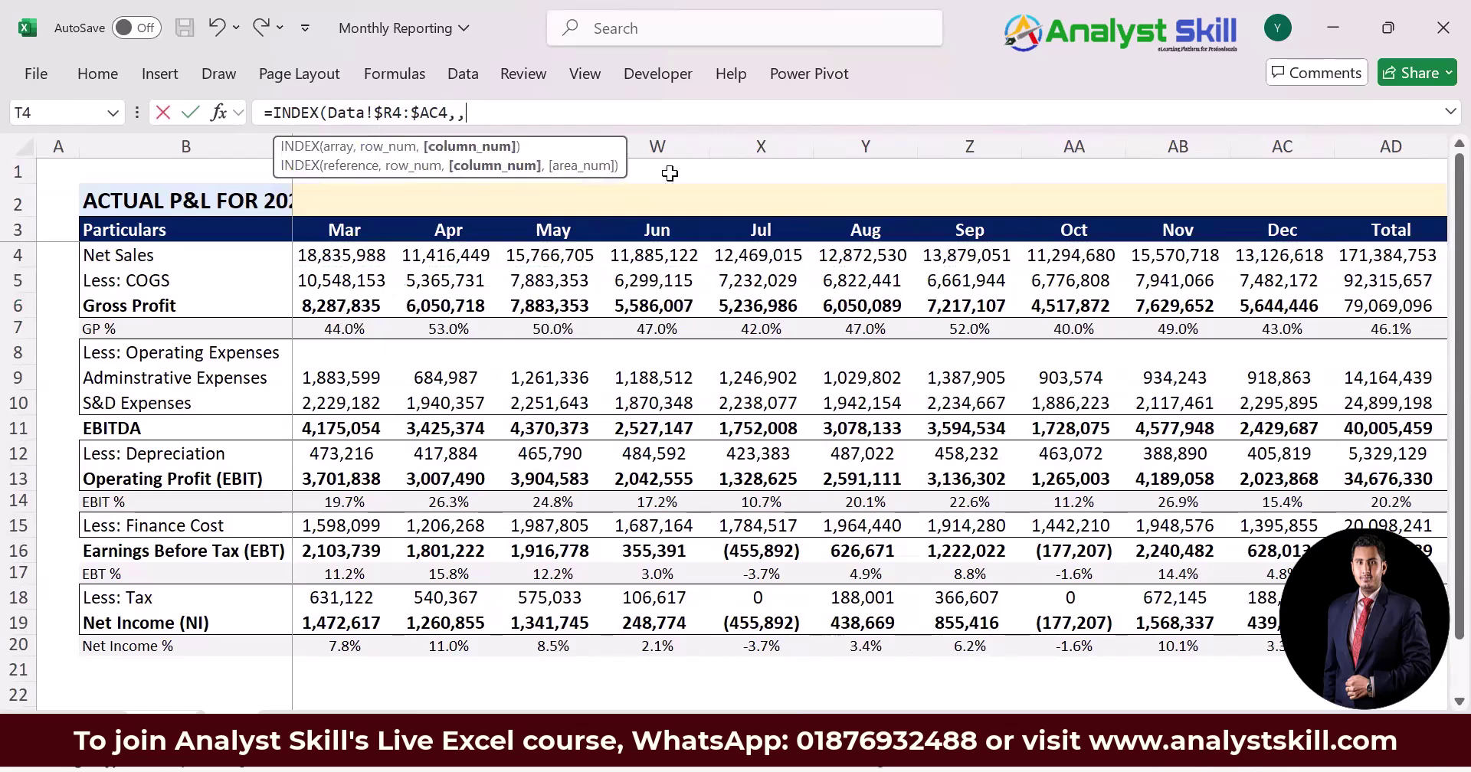
pyautogui.click(147, 713)
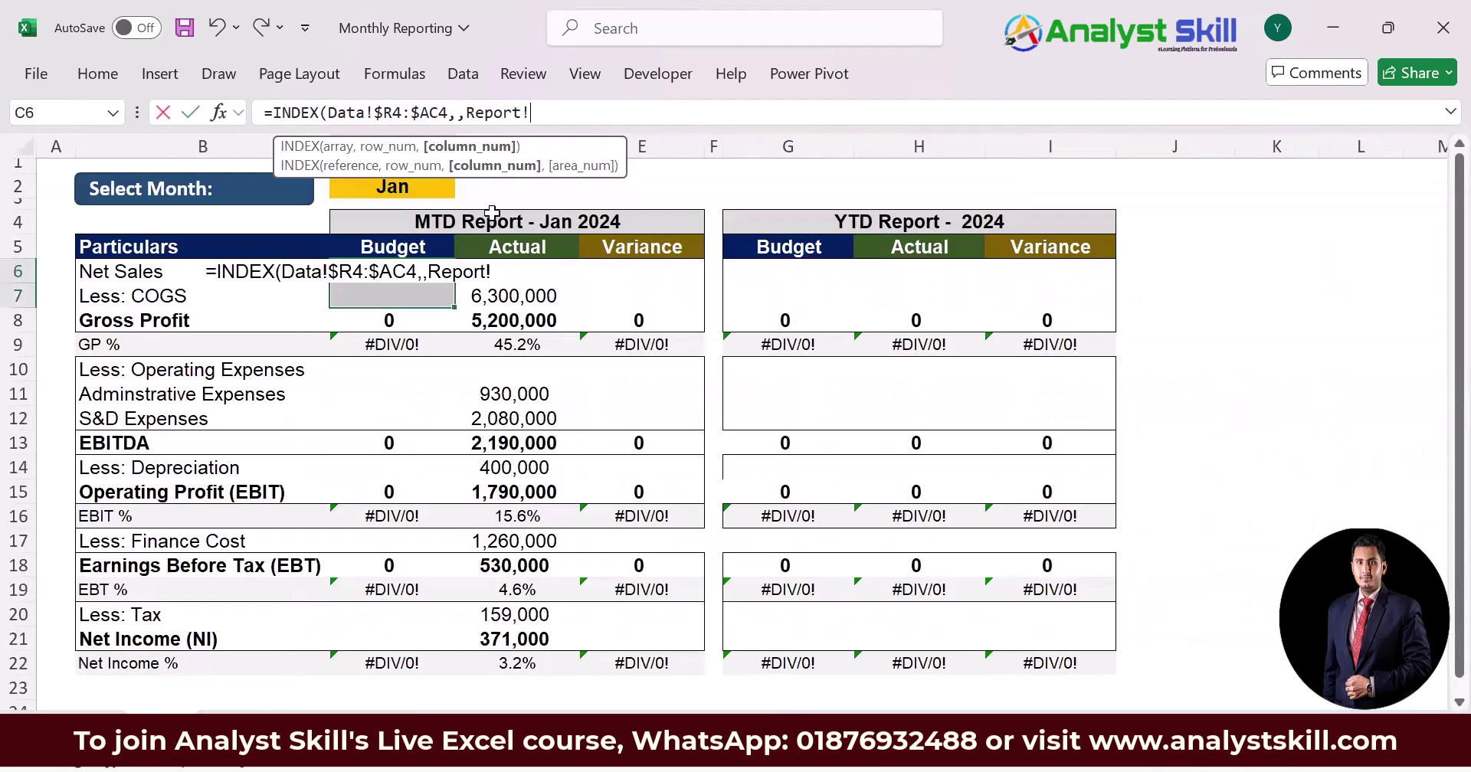
pyautogui.click(515, 191)
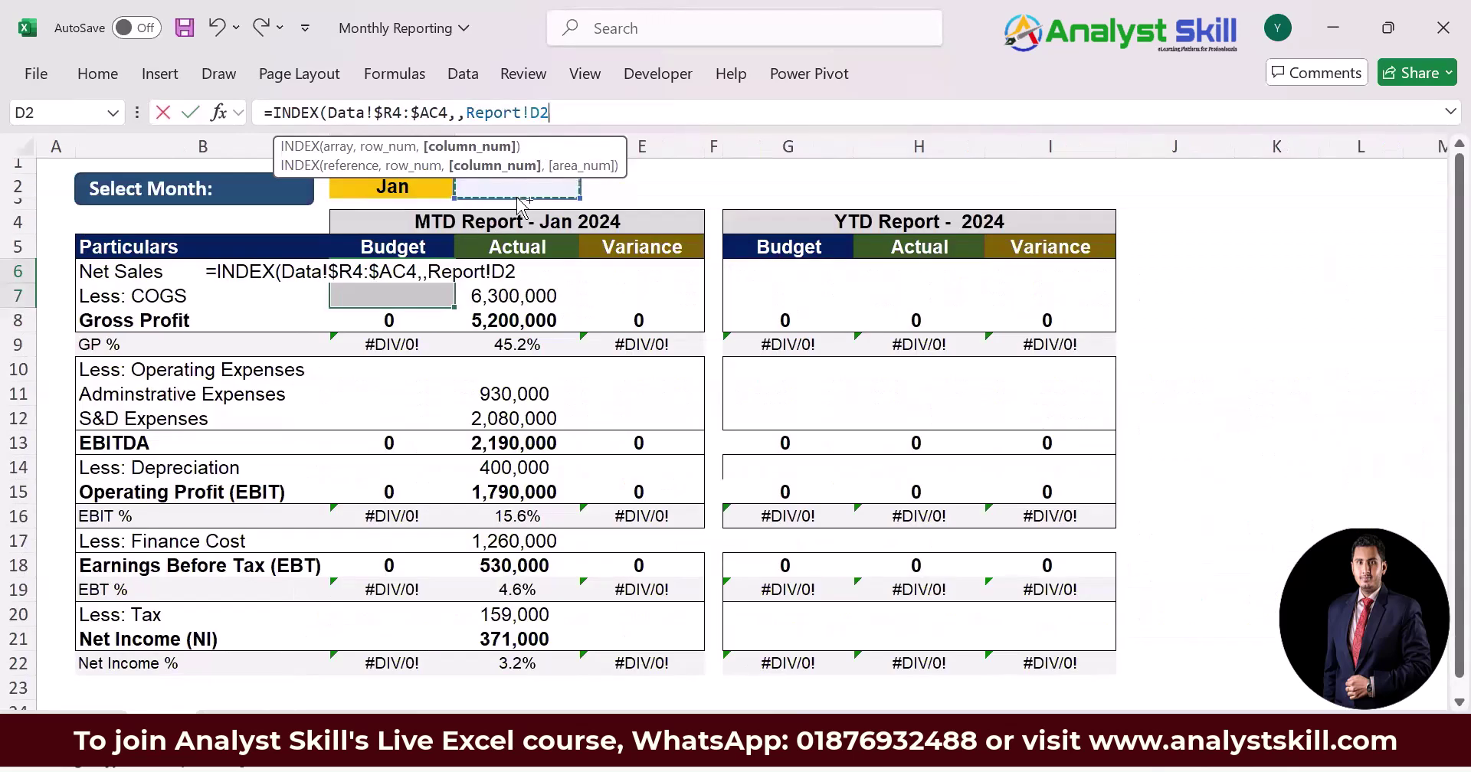
pyautogui.hotkey('ctrl', 'Right')
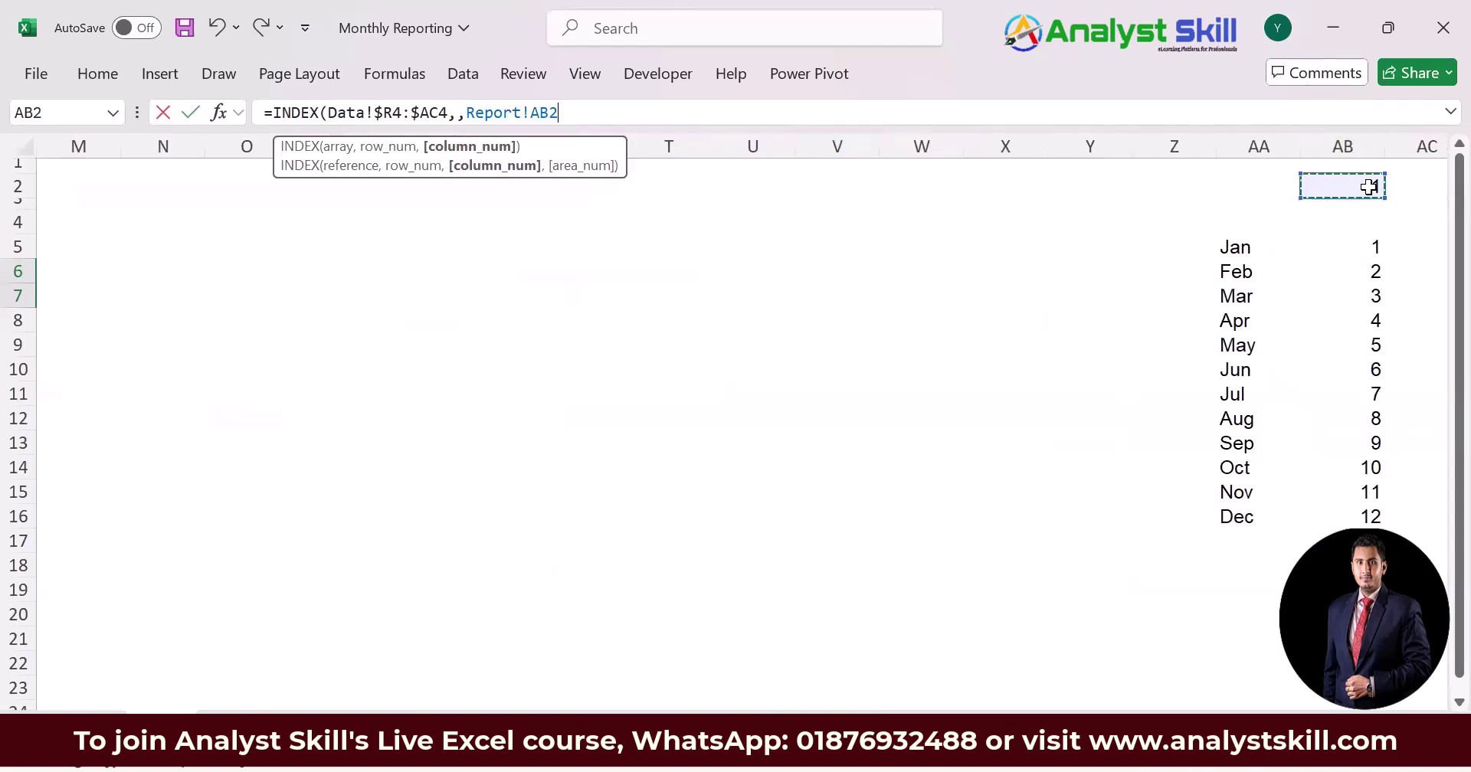
pyautogui.press('F4')
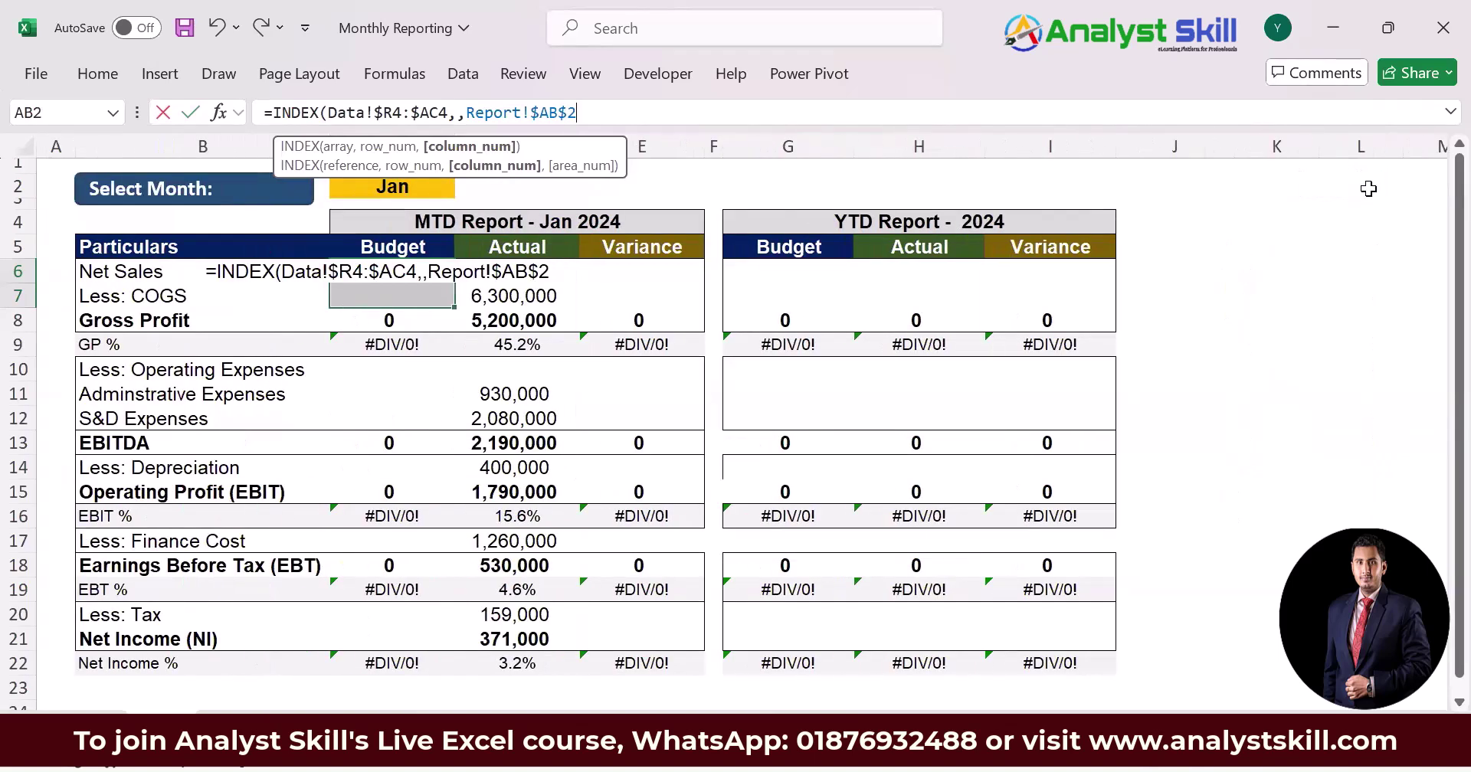
pyautogui.hotkey('ctrl', 'Return')
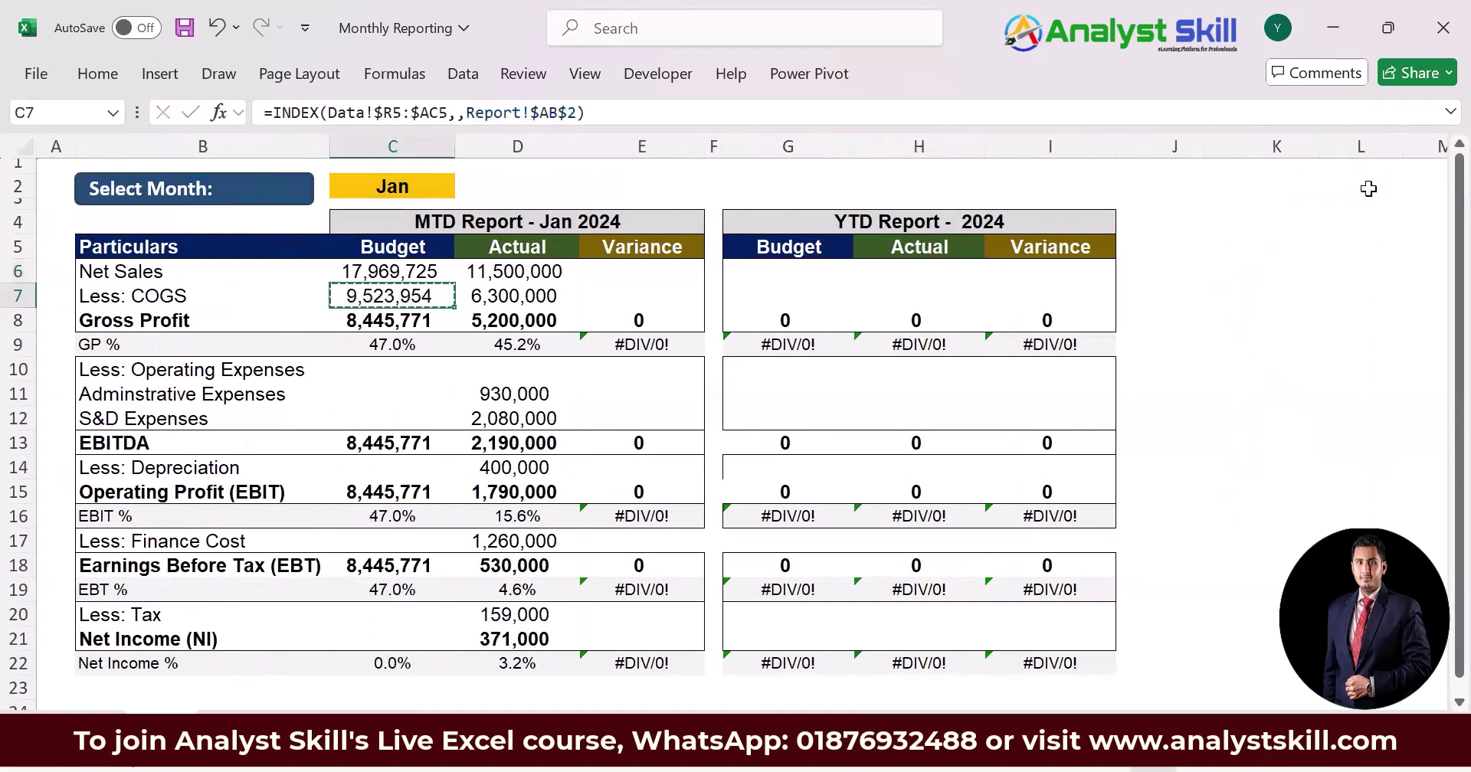
# Copy the budget COGS formula from C7 into C11:C12 for Administrative and S&D Expenses, pasting formulas only
pyautogui.hotkey('ctrl', 'c')
pyautogui.press('Down')
pyautogui.press('Down')
pyautogui.press('Down')
pyautogui.press('Down')
pyautogui.hotkey('shift', 'Down')
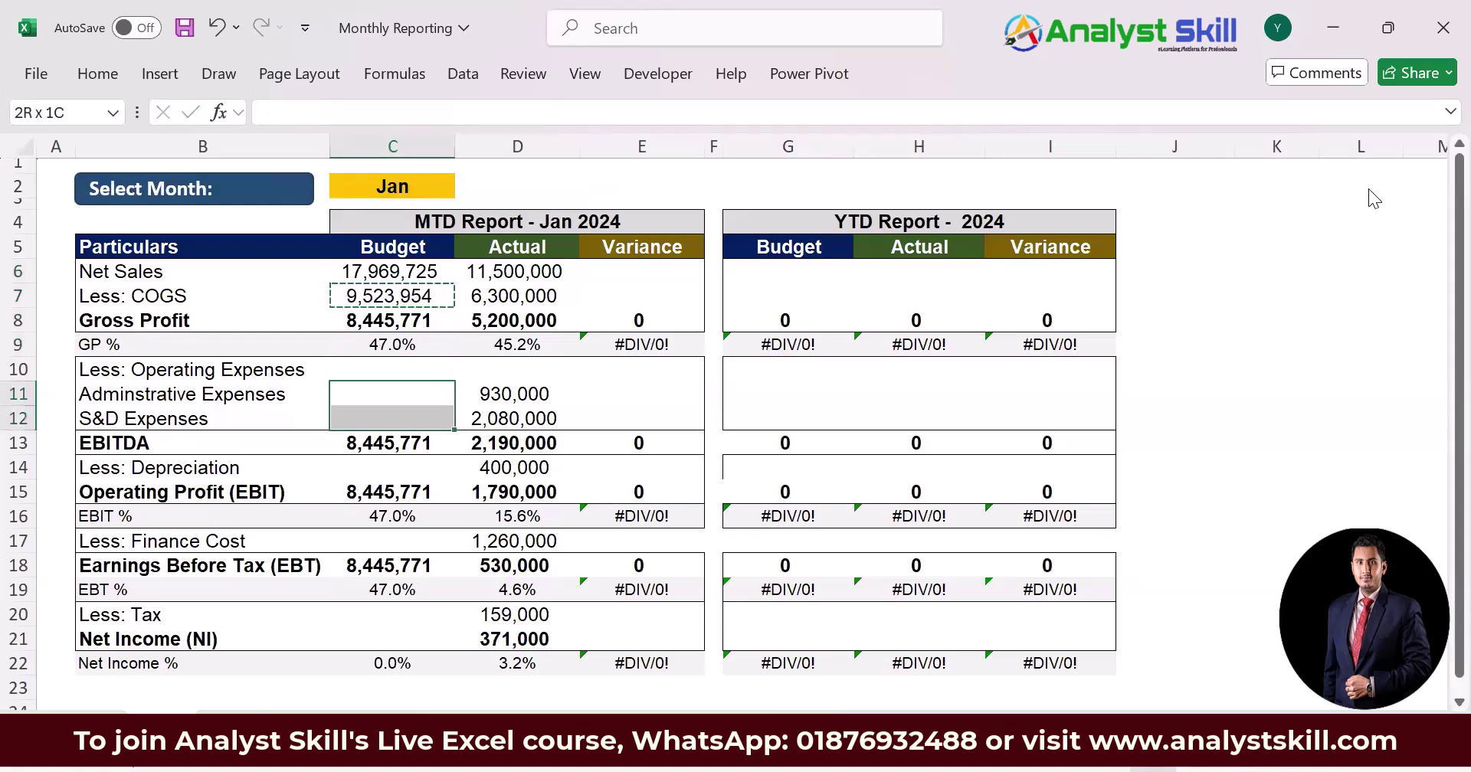
pyautogui.hotkey('ctrl', 'alt', 'v')
pyautogui.press('f')
pyautogui.press('Return')
# Paste the copied COGS budget formula as formulas only into the Depreciation cell C14
pyautogui.press('Down')
pyautogui.press('Down')
pyautogui.press('Down')
pyautogui.press('Down')
pyautogui.press('Up')
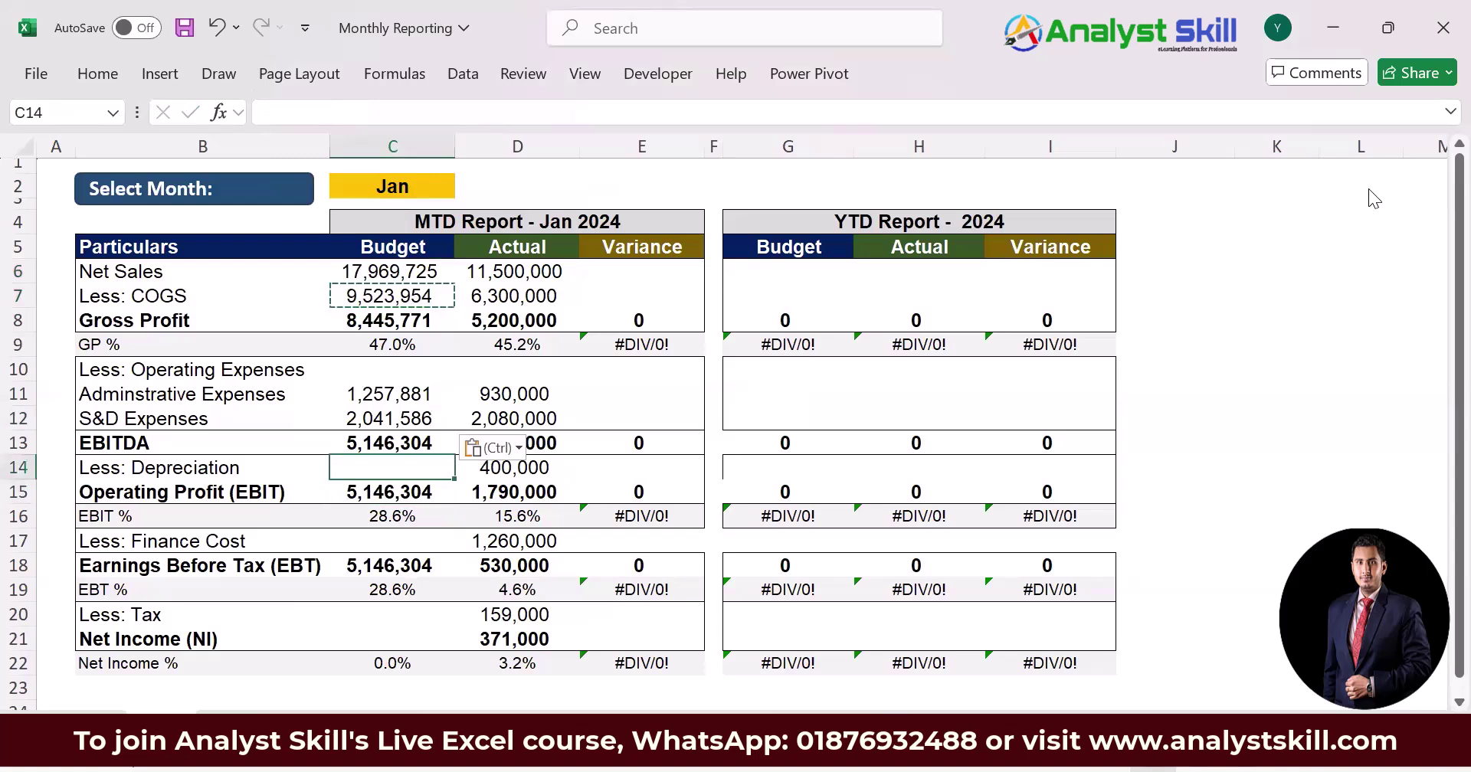
pyautogui.hotkey('ctrl', 'alt', 'v')
pyautogui.press('f')
pyautogui.press('Return')
# Paste the same budget formula as formulas only into the Finance Cost cell C17
pyautogui.press('Down')
pyautogui.press('Down')
pyautogui.press('Down')
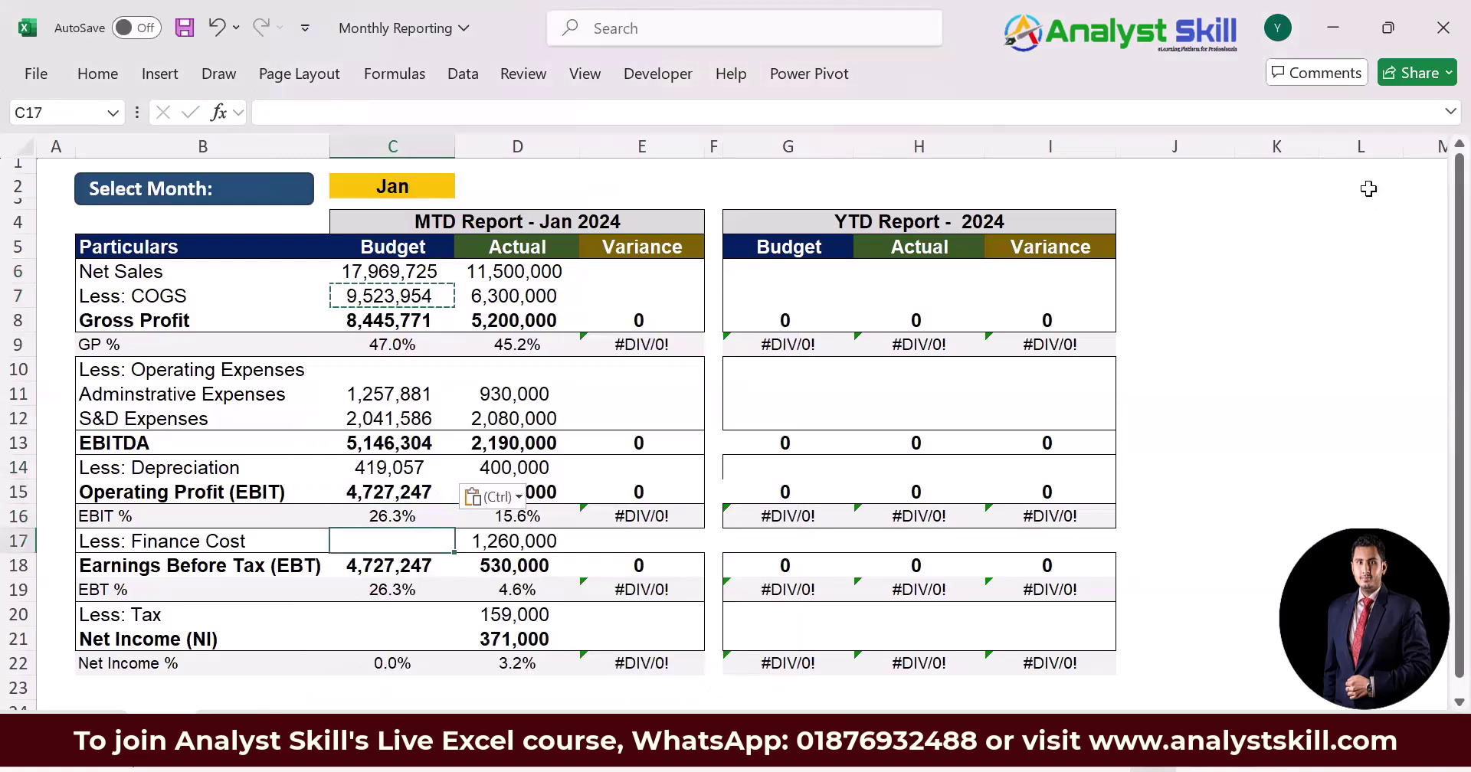
pyautogui.hotkey('ctrl', 'alt', 'v')
pyautogui.press('f')
pyautogui.press('Return')
# Paste the copied budget formula as formulas only into the Tax and Net Income cells C20:C21
pyautogui.press('Down')
pyautogui.press('Down')
pyautogui.press('Down')
pyautogui.hotkey('shift', 'Down')
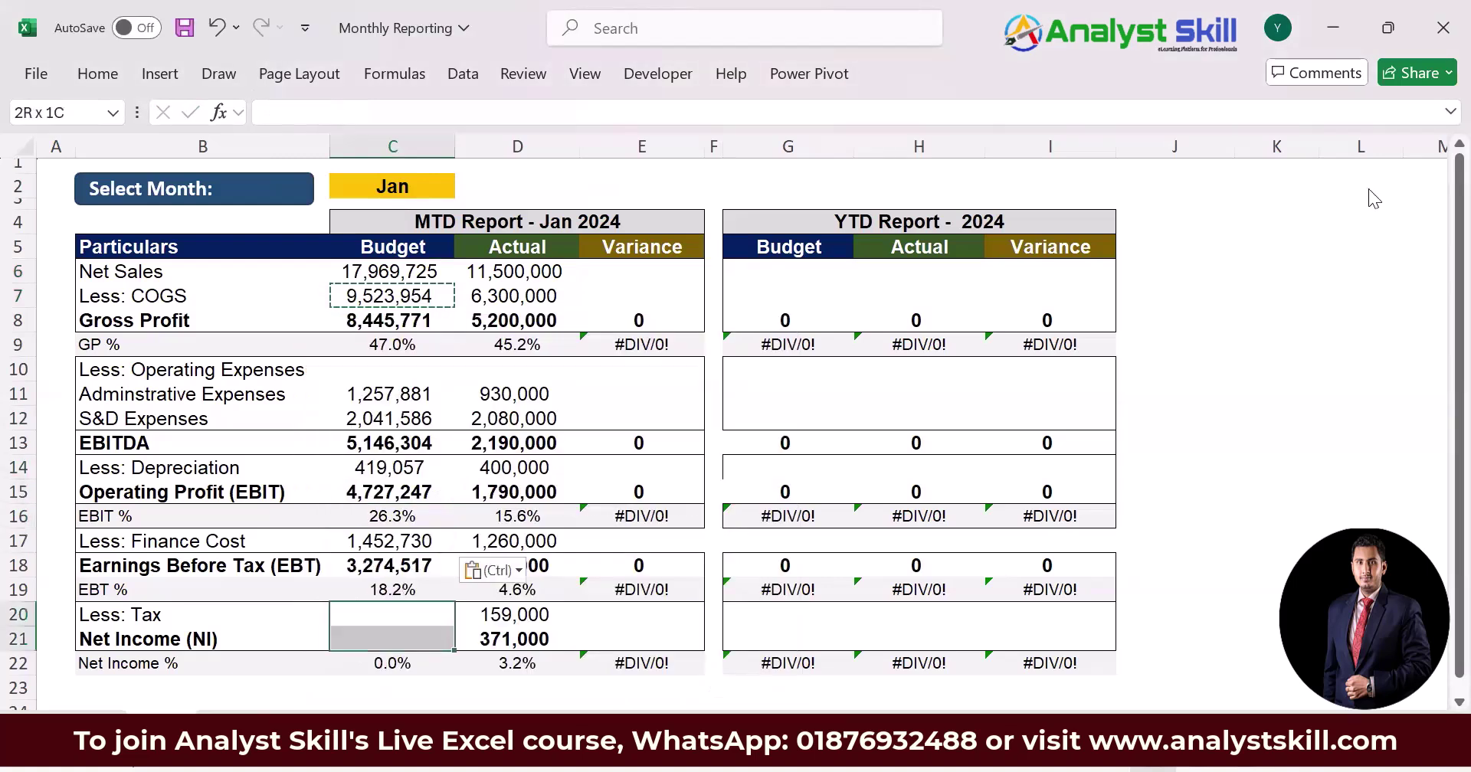
pyautogui.hotkey('ctrl', 'alt', 'v')
pyautogui.press('f')
pyautogui.press('Return')
# Fill the MTD variance cells E6:E7 with actual minus budget, using the formula =D6-C6
pyautogui.press('Right')
pyautogui.press('Right')
pyautogui.press('Up')
pyautogui.press('Up')
pyautogui.press('Up')
pyautogui.press('Up')
pyautogui.press('Up')
pyautogui.press('Up')
pyautogui.press('Up')
pyautogui.press('Up')
pyautogui.press('Up')
pyautogui.press('Up')
pyautogui.press('Up')
pyautogui.press('Up')
pyautogui.press('Up')
pyautogui.press('Up')
pyautogui.press('Escape')
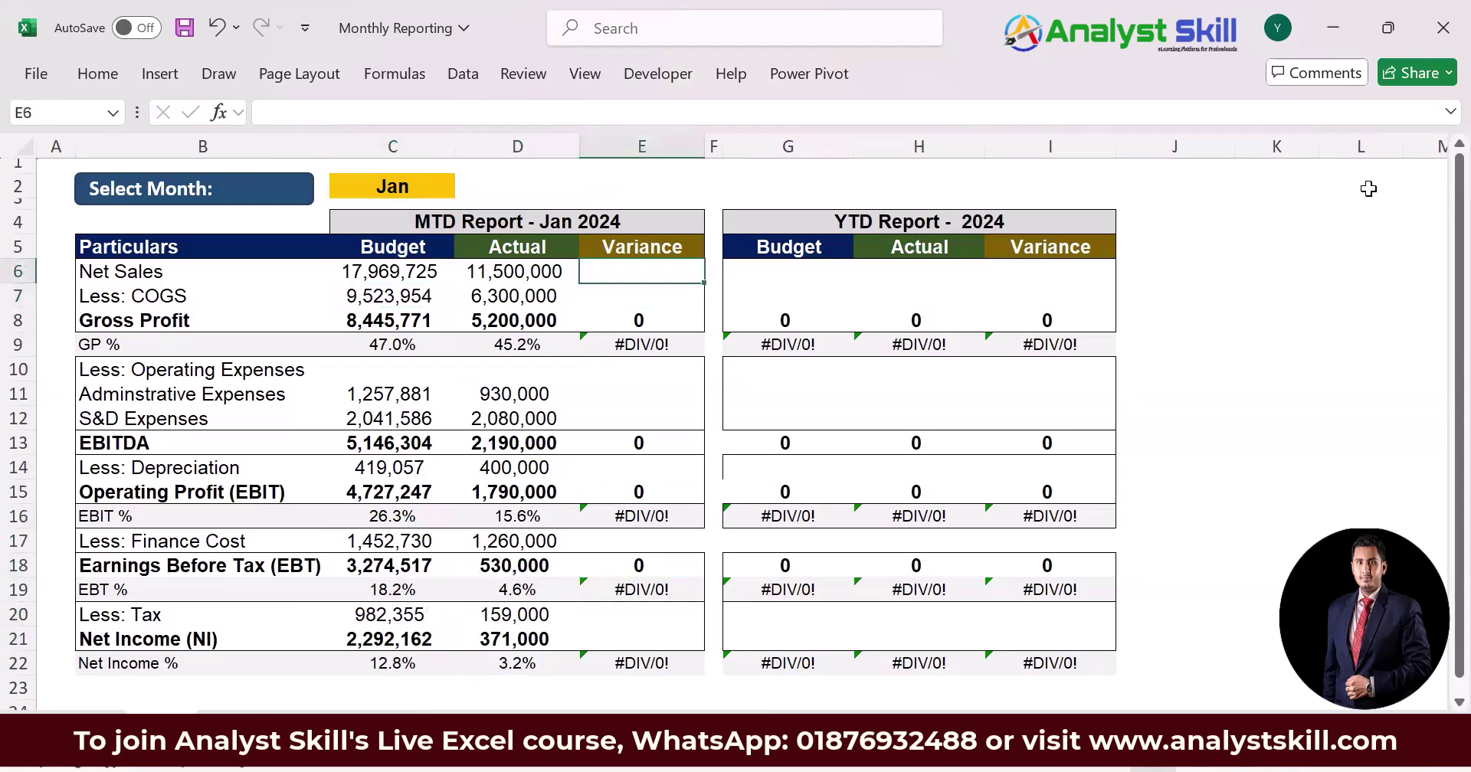
pyautogui.hotkey('shift', 'Down')
pyautogui.write('=')
pyautogui.press('Left')
pyautogui.write('-')
pyautogui.press('Left')
pyautogui.press('Left')
pyautogui.hotkey('ctrl', 'Return')
# Copy the COGS variance formula from E7 into E11:E12 for Administrative and S&D Expenses
pyautogui.press('Down')
pyautogui.hotkey('ctrl', 'c')
pyautogui.press('Down')
pyautogui.press('Down')
pyautogui.press('Down')
pyautogui.press('Down')
pyautogui.hotkey('shift', 'Down')
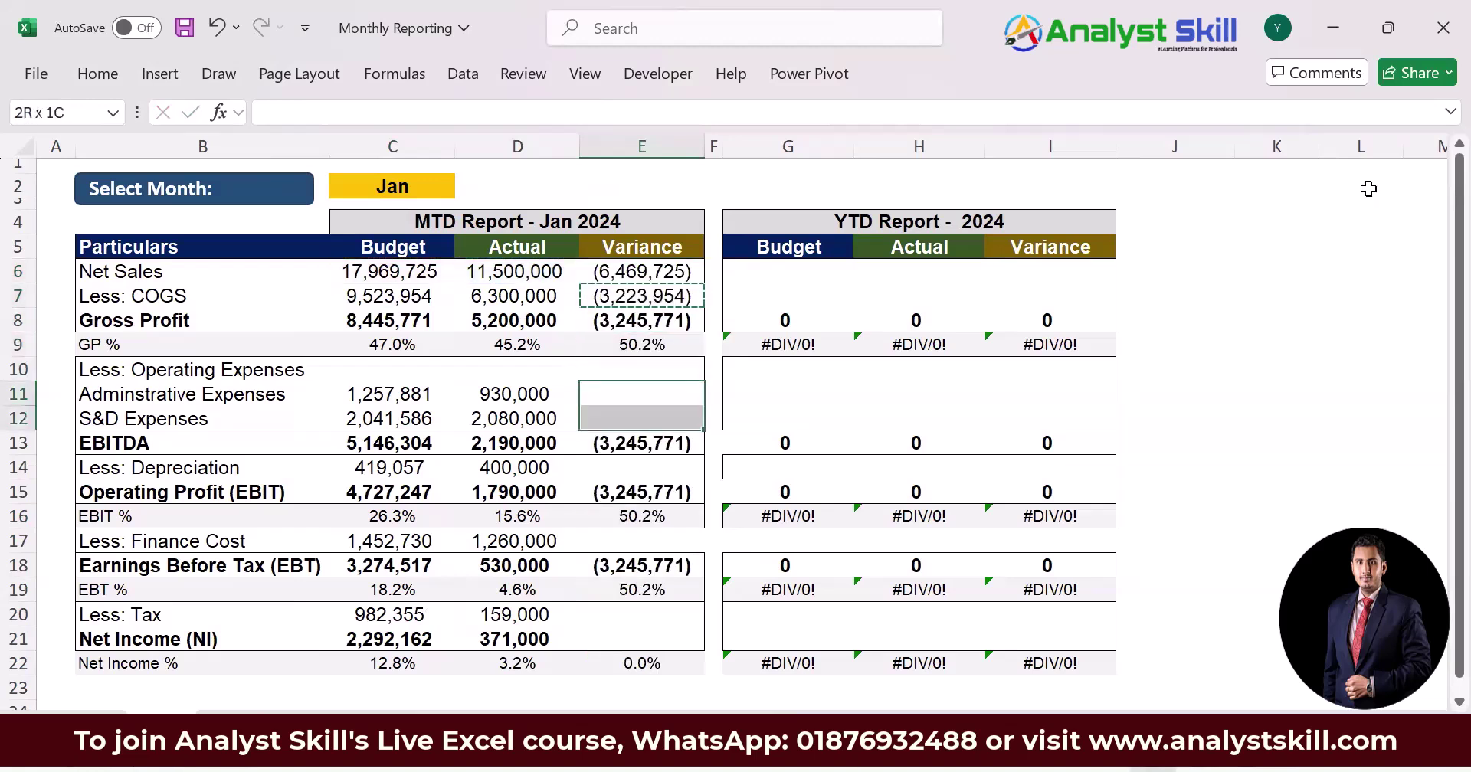
pyautogui.hotkey('ctrl', 'v')
# Paste the copied variance formula into the Depreciation cell E14 and the Finance Cost cell E17
pyautogui.press('Down')
pyautogui.press('Down')
pyautogui.press('Down')
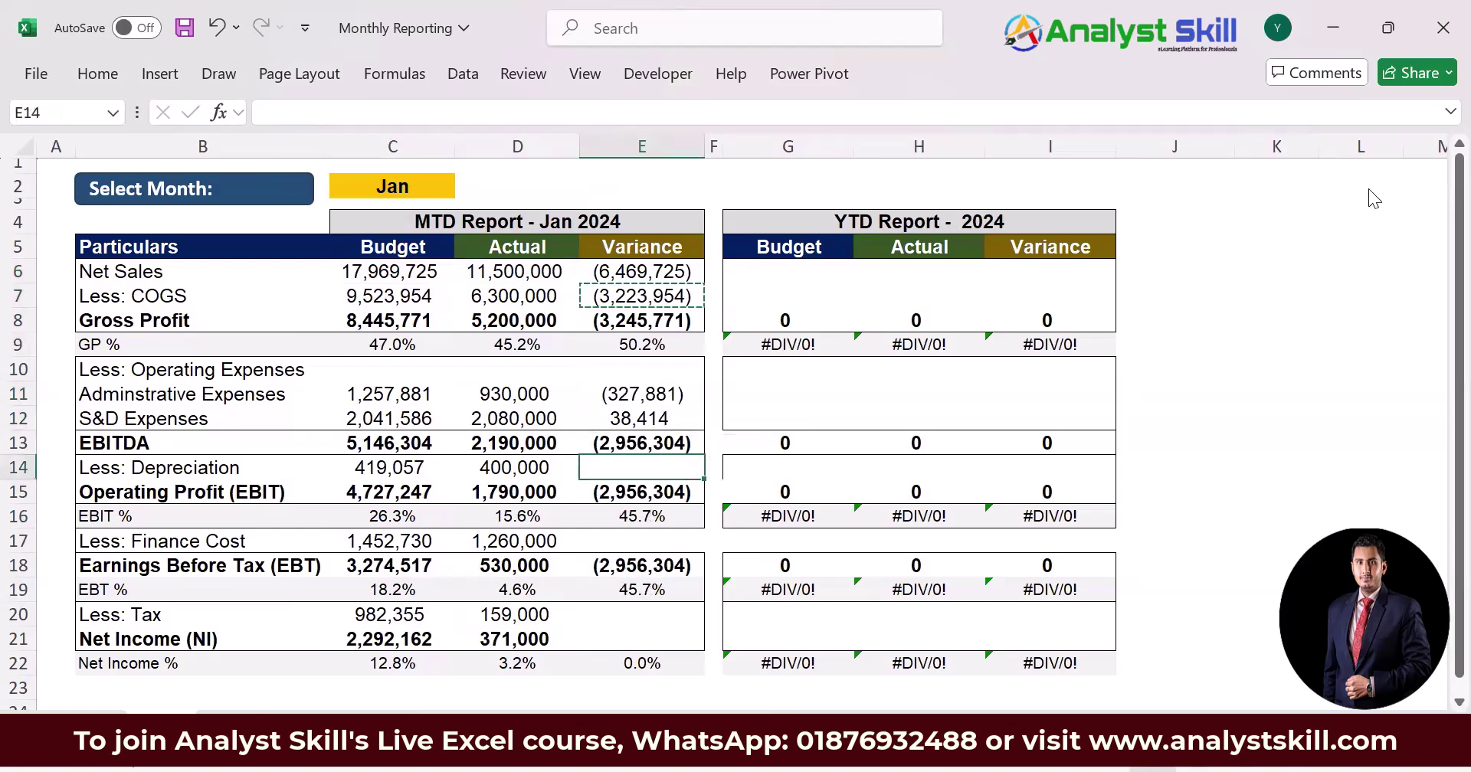
pyautogui.hotkey('ctrl', 'alt', 'v')
pyautogui.press('Return')
pyautogui.press('Down')
pyautogui.press('Down')
pyautogui.press('Down')
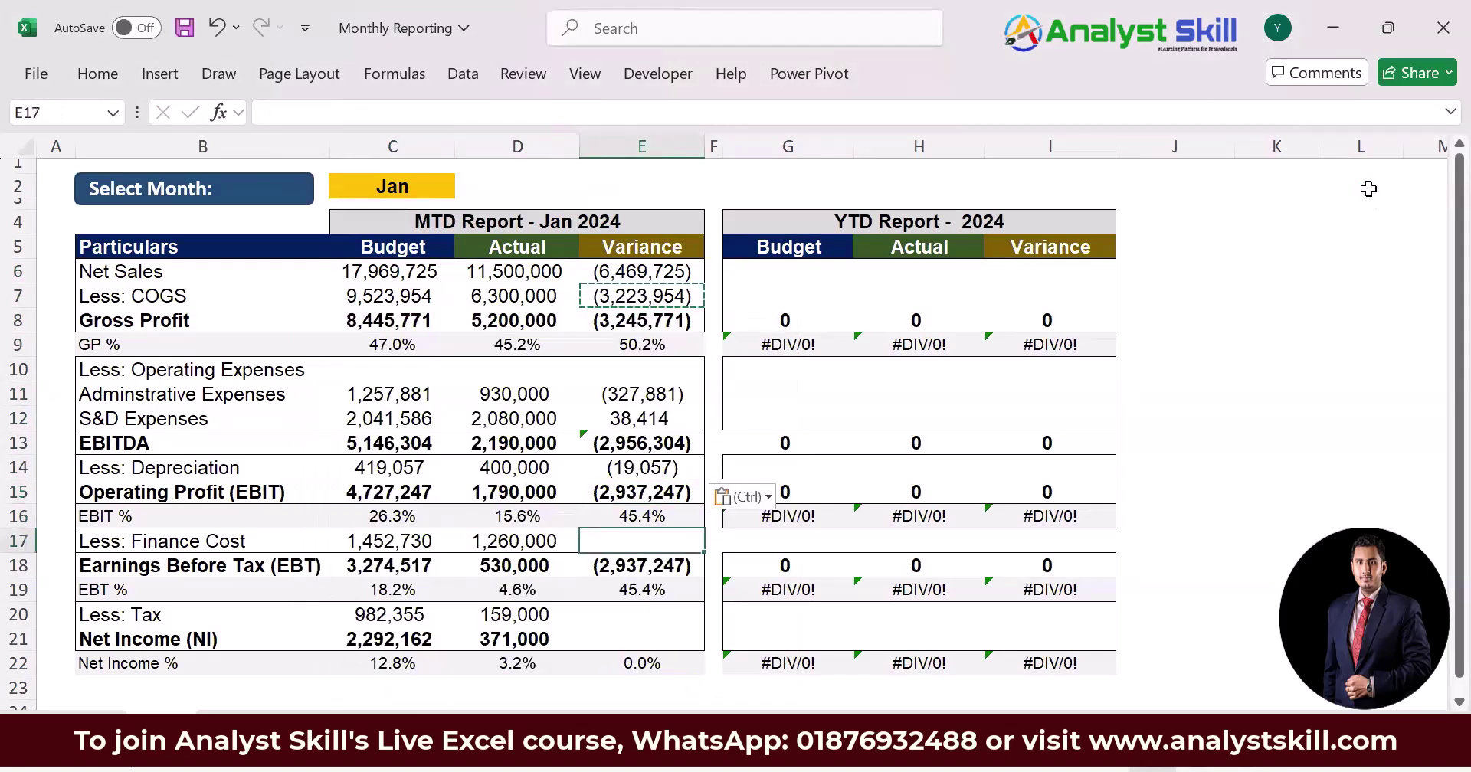
pyautogui.hotkey('ctrl', 'v')
# Paste the copied variance formula into the Tax and Net Income cells E20:E21
pyautogui.press('Down')
pyautogui.press('Down')
pyautogui.press('Down')
pyautogui.hotkey('shift', 'Down')
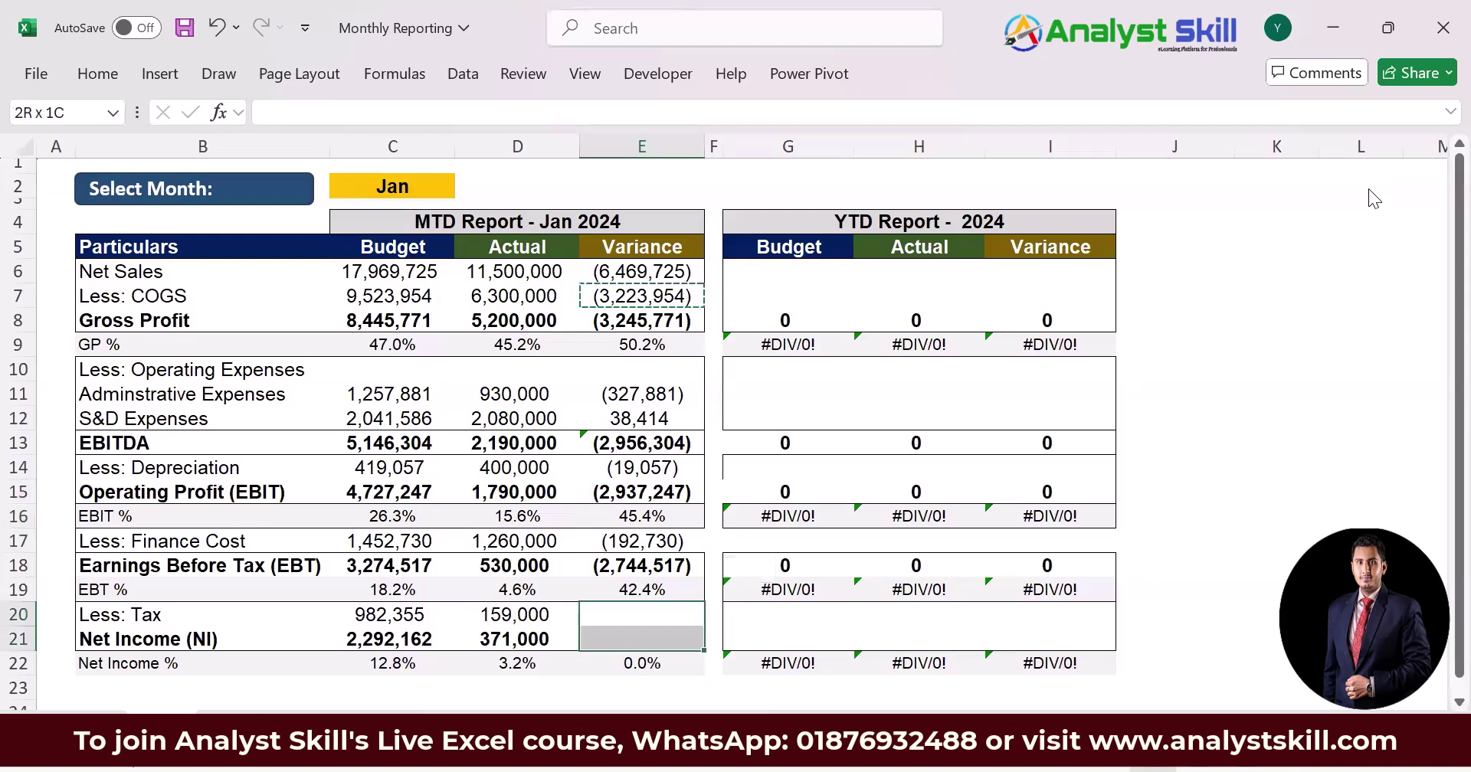
pyautogui.press('Return')
pyautogui.press('Left')
pyautogui.press('Right')
pyautogui.press('Left')
pyautogui.press('Right')
pyautogui.press('Up')
pyautogui.press('Up')
pyautogui.press('Up')
pyautogui.press('Up')
pyautogui.press('Up')
pyautogui.press('Up')
pyautogui.press('Up')
pyautogui.press('Up')
pyautogui.press('Up')
pyautogui.press('Up')
pyautogui.press('Up')
pyautogui.press('Up')
pyautogui.press('Up')
pyautogui.press('Up')
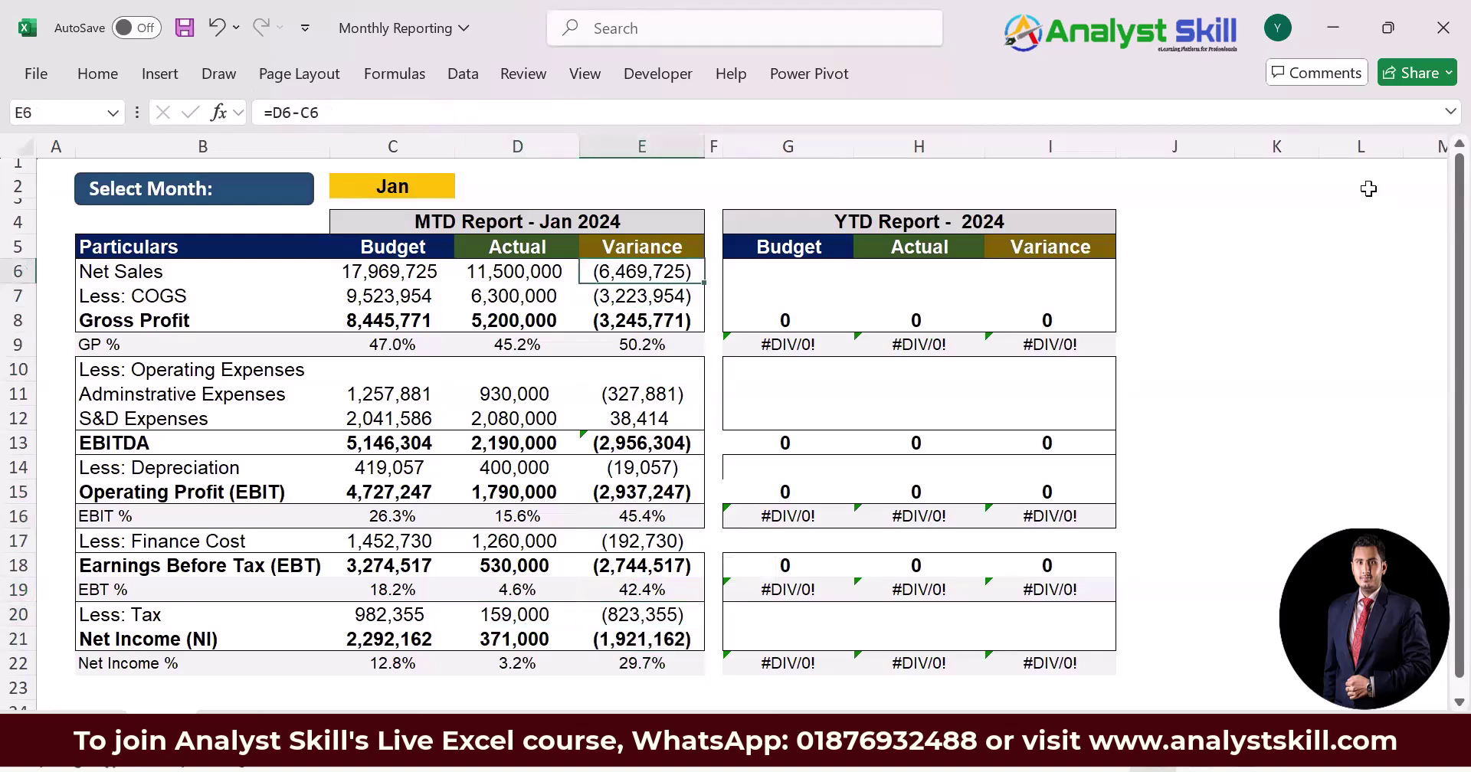
pyautogui.press('Left')
pyautogui.press('Left')
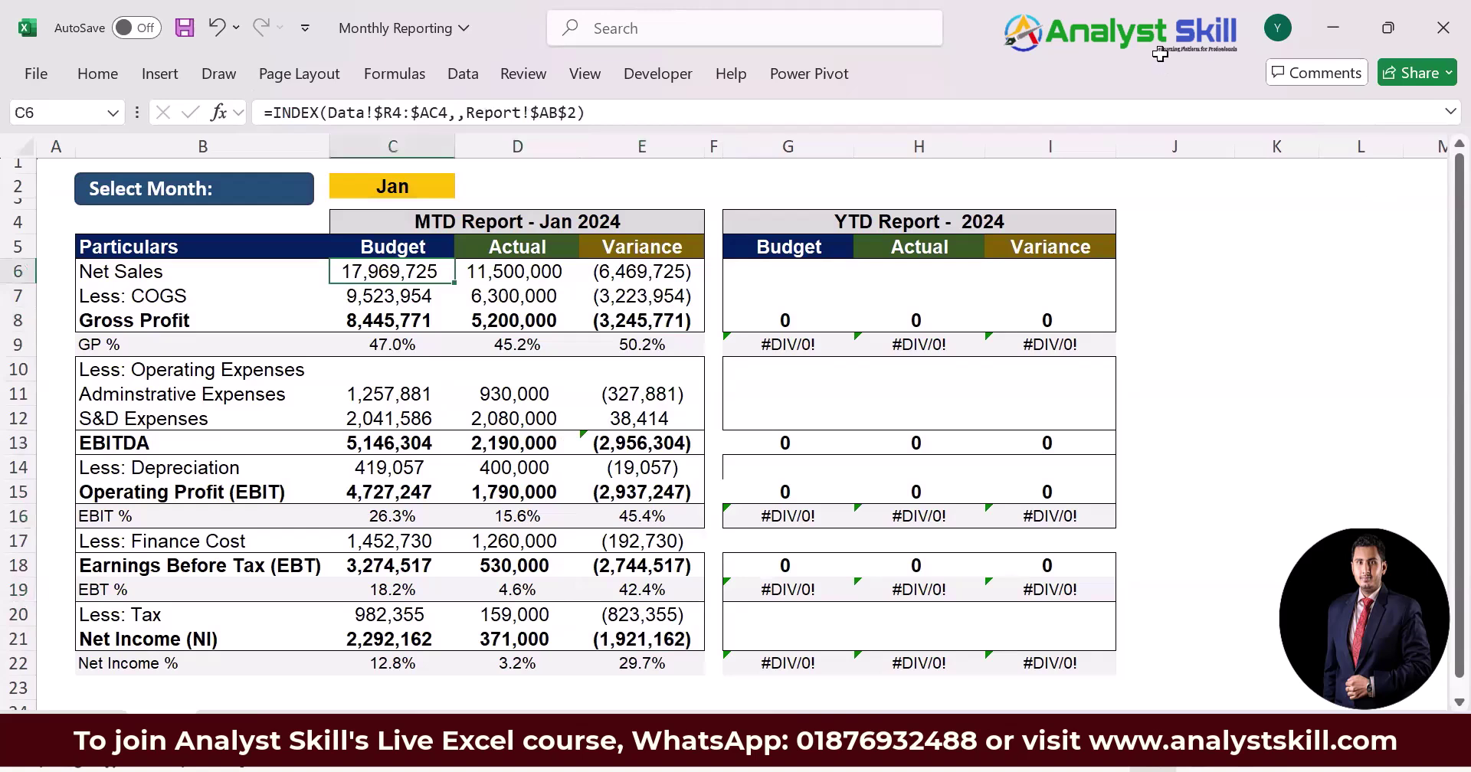
# Test the MTD report by switching the month in C2 to other months, including Jul, and back to Jan
pyautogui.click(331, 196)
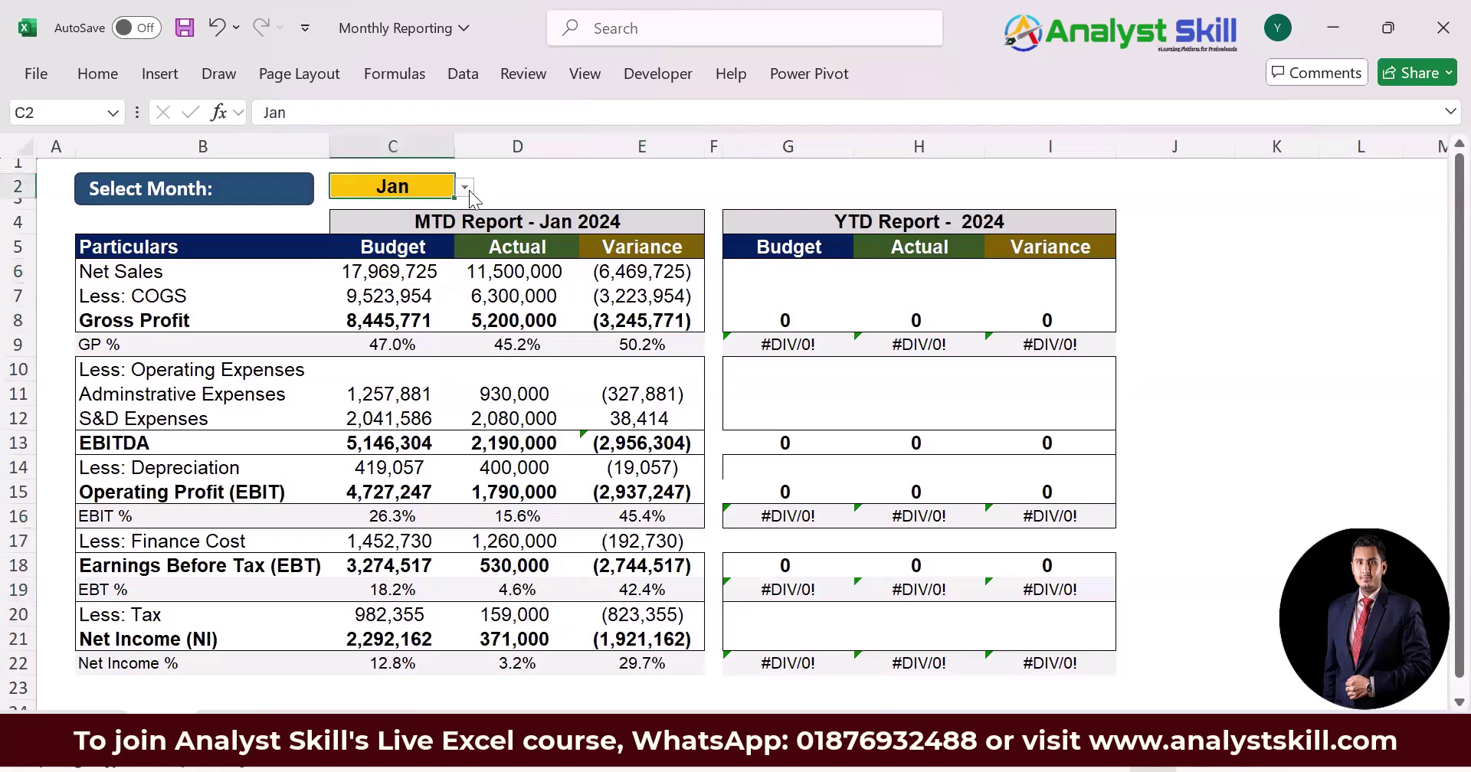
pyautogui.click(465, 189)
pyautogui.click(383, 263)
pyautogui.click(465, 189)
pyautogui.click(375, 330)
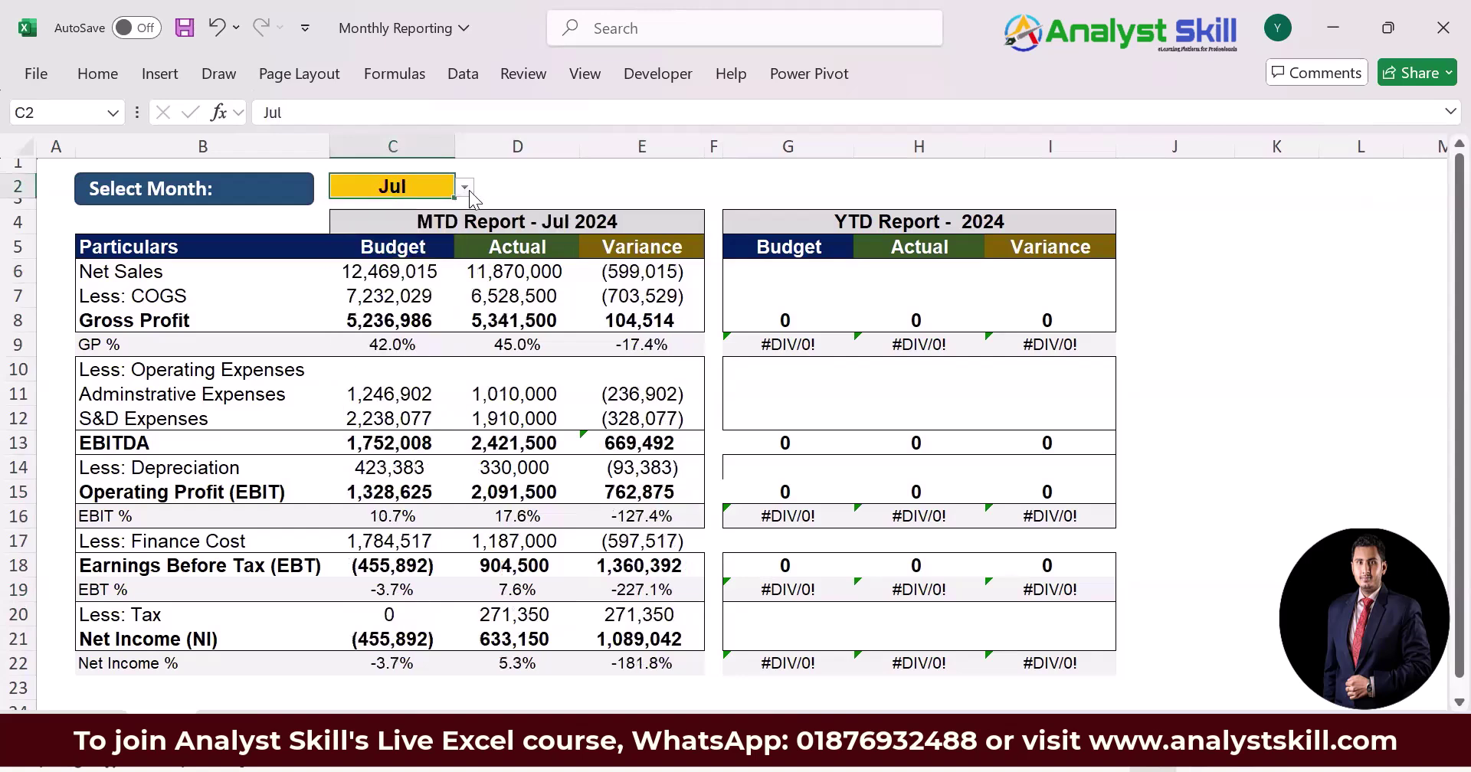
pyautogui.click(465, 188)
pyautogui.click(400, 205)
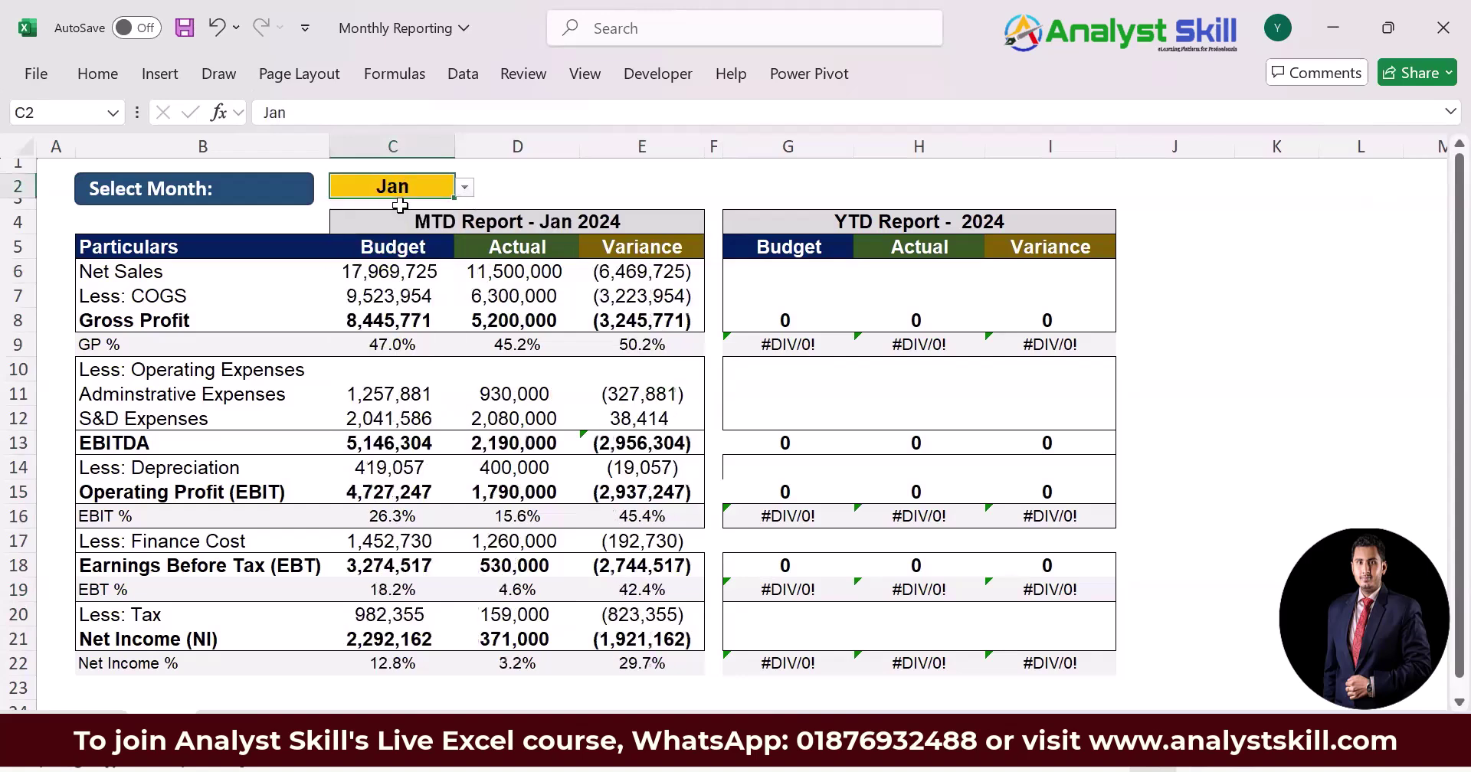
# Ignore the inconsistent formula error on the EBITDA variance cell E13
pyautogui.click(592, 447)
pyautogui.click(551, 438)
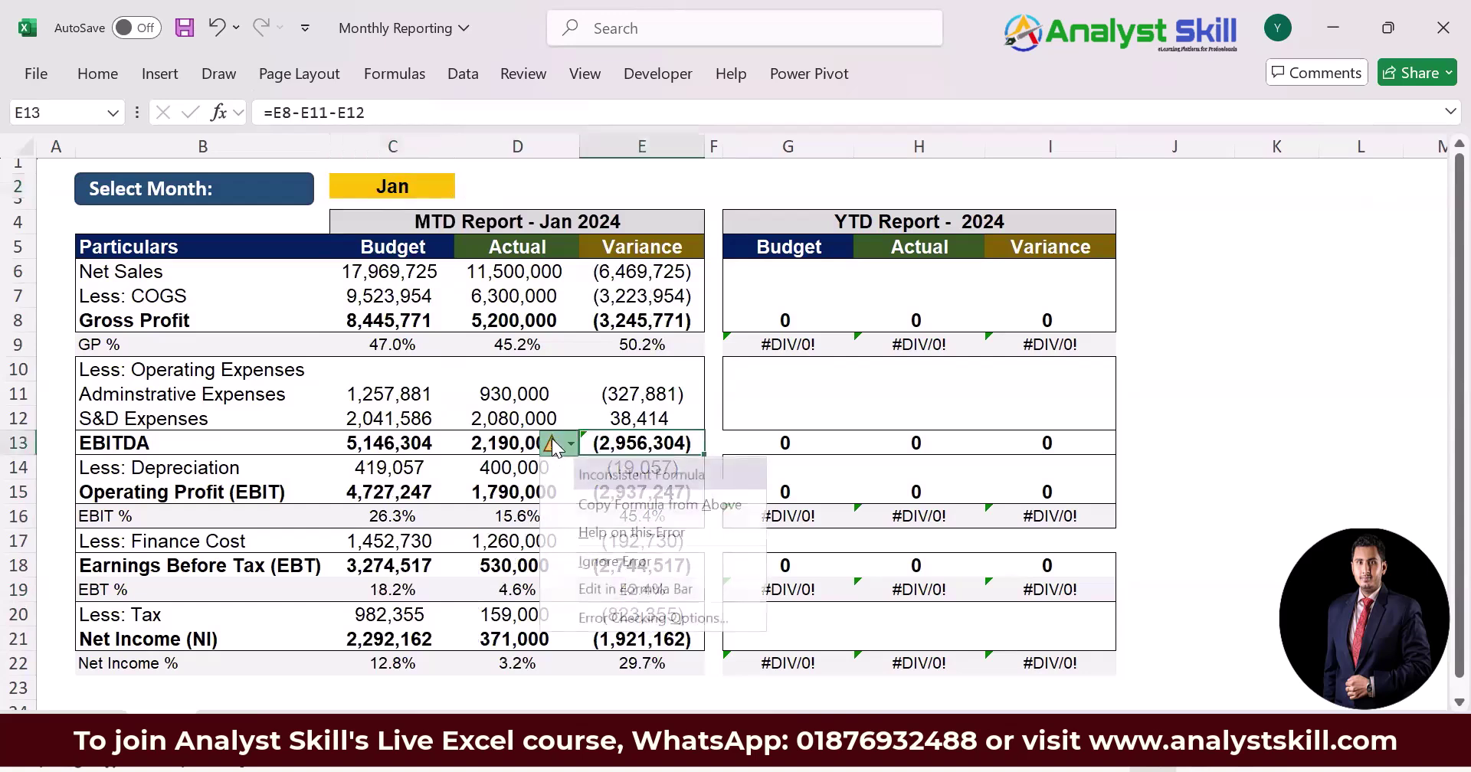
pyautogui.click(612, 558)
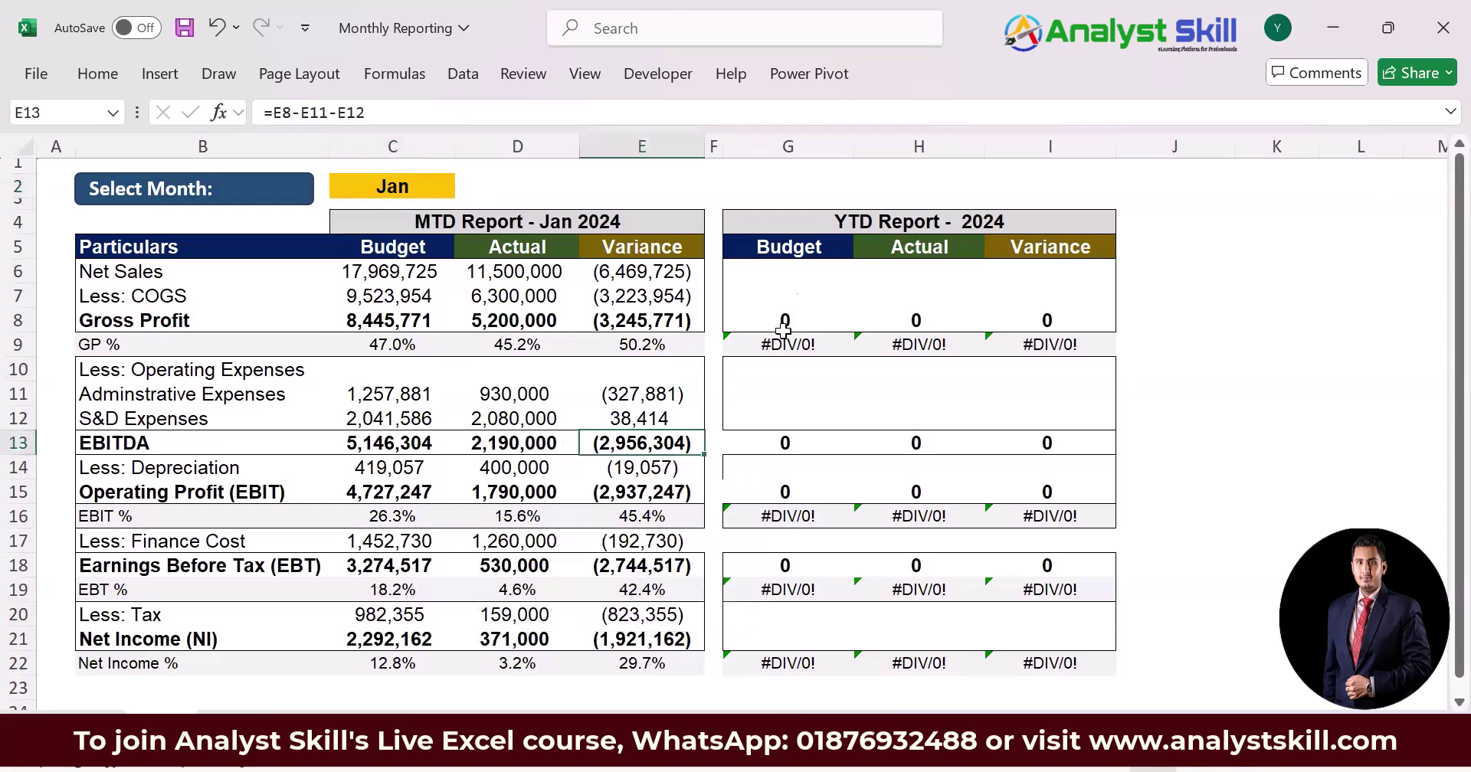
# Examine the CONCATENATE formula behind the YTD report heading in G4
pyautogui.click(789, 279)
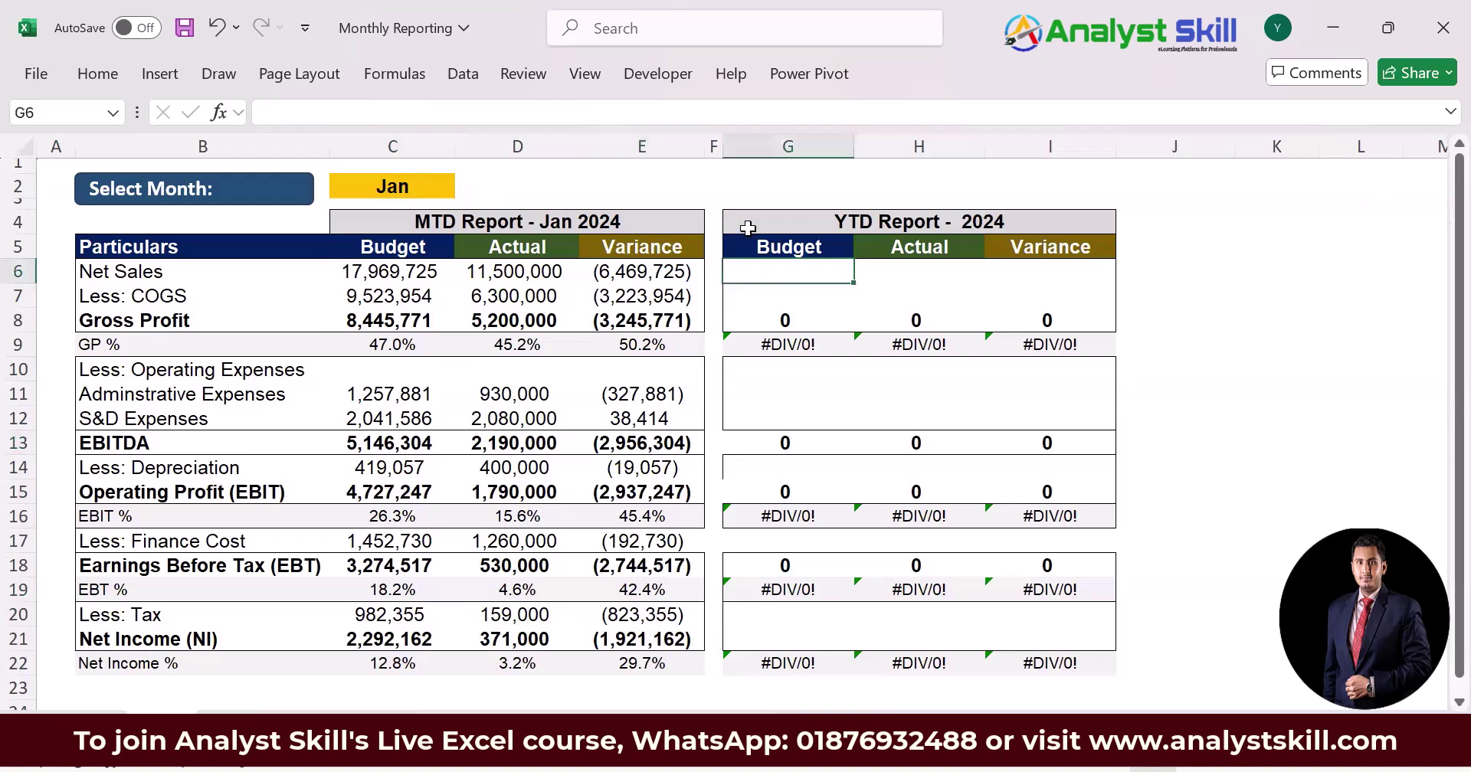
pyautogui.click(749, 225)
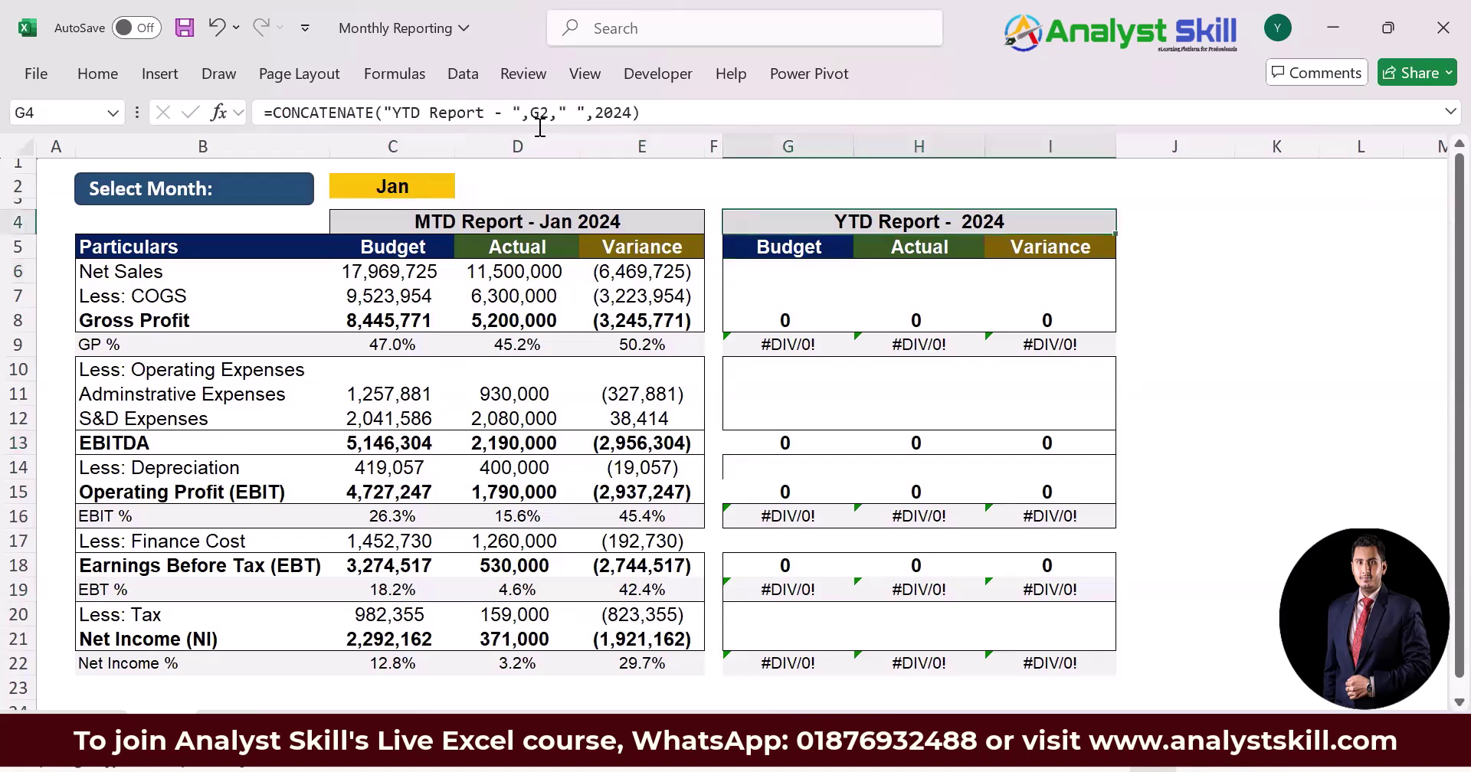
pyautogui.doubleClick(923, 226)
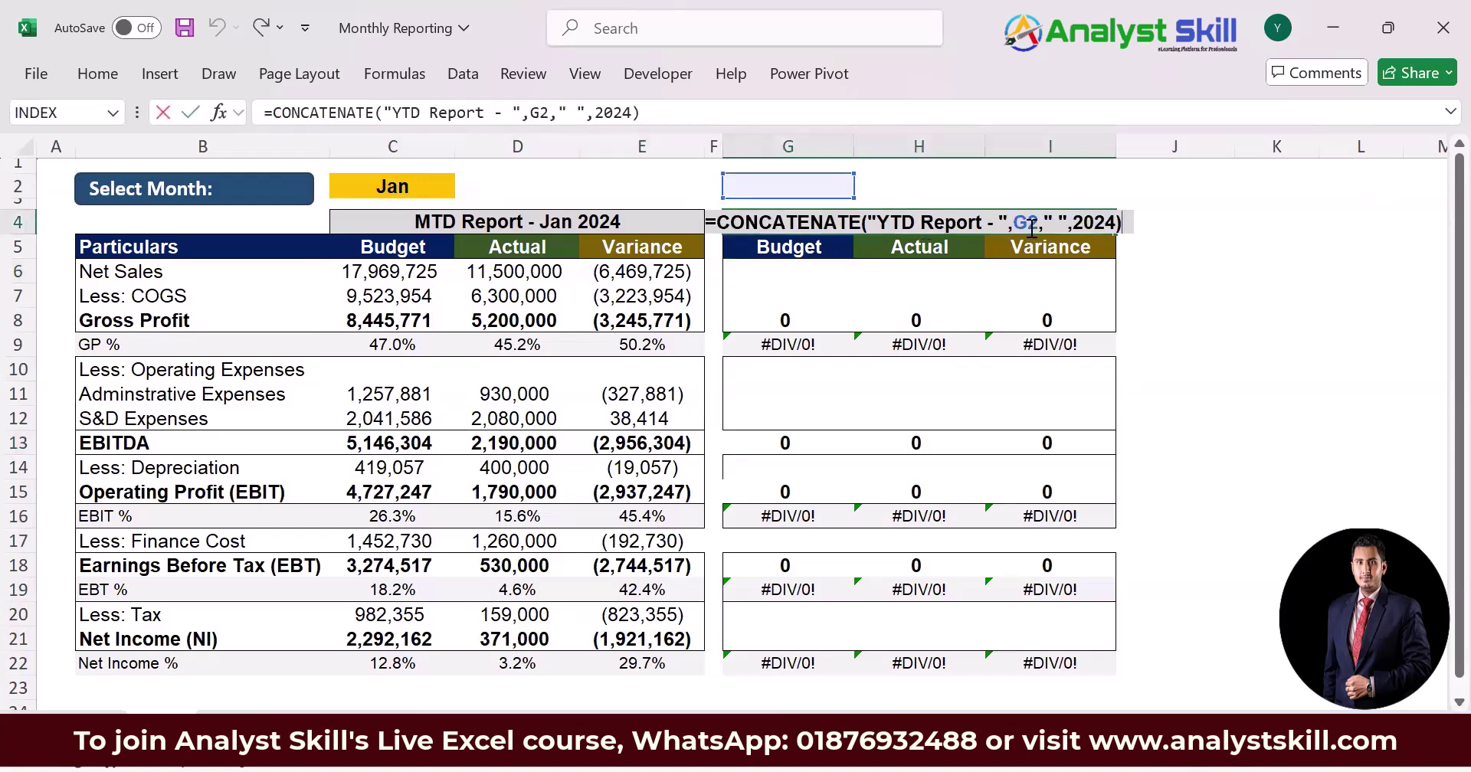
pyautogui.press('Escape')
# Select Apr as the report month in C2
pyautogui.click(429, 184)
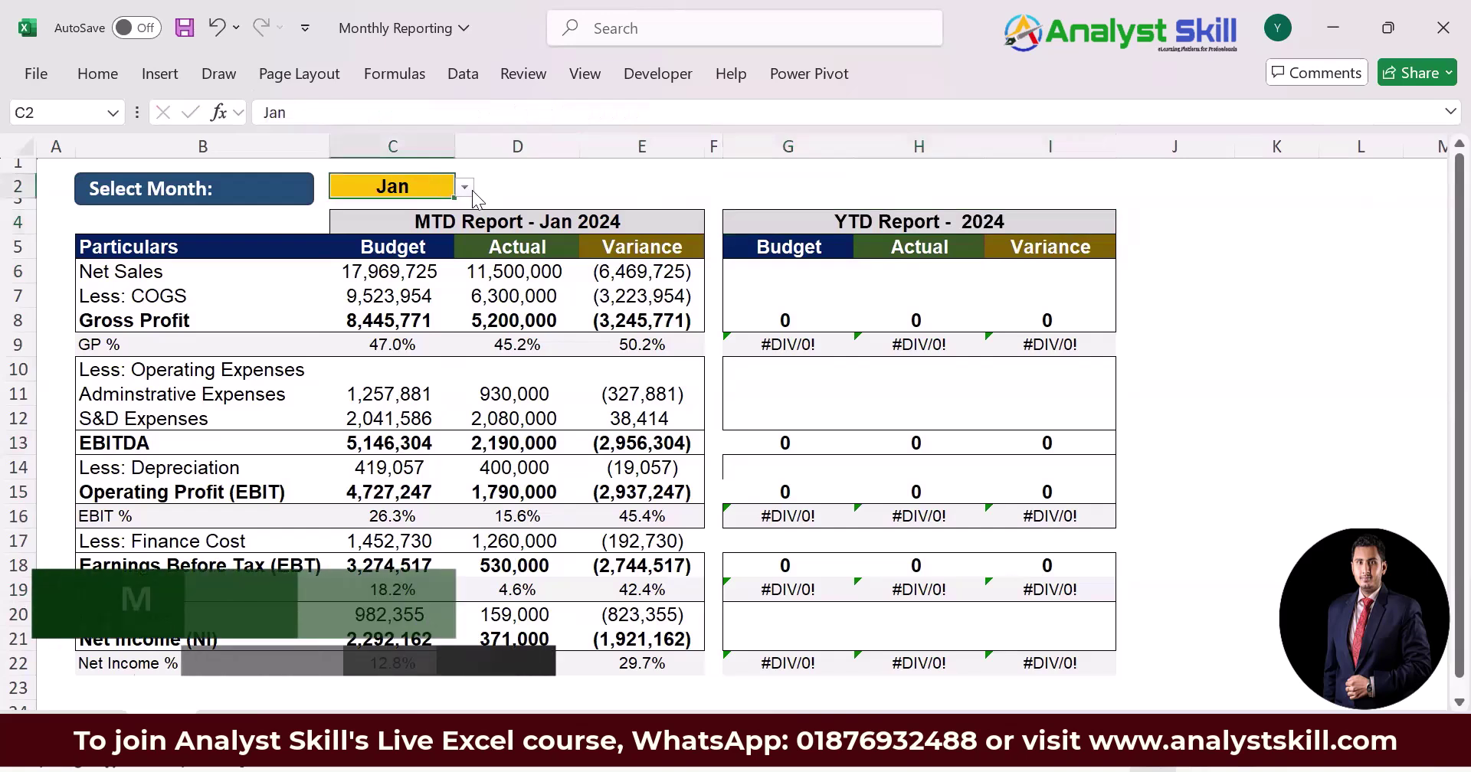
pyautogui.click(465, 187)
pyautogui.click(366, 267)
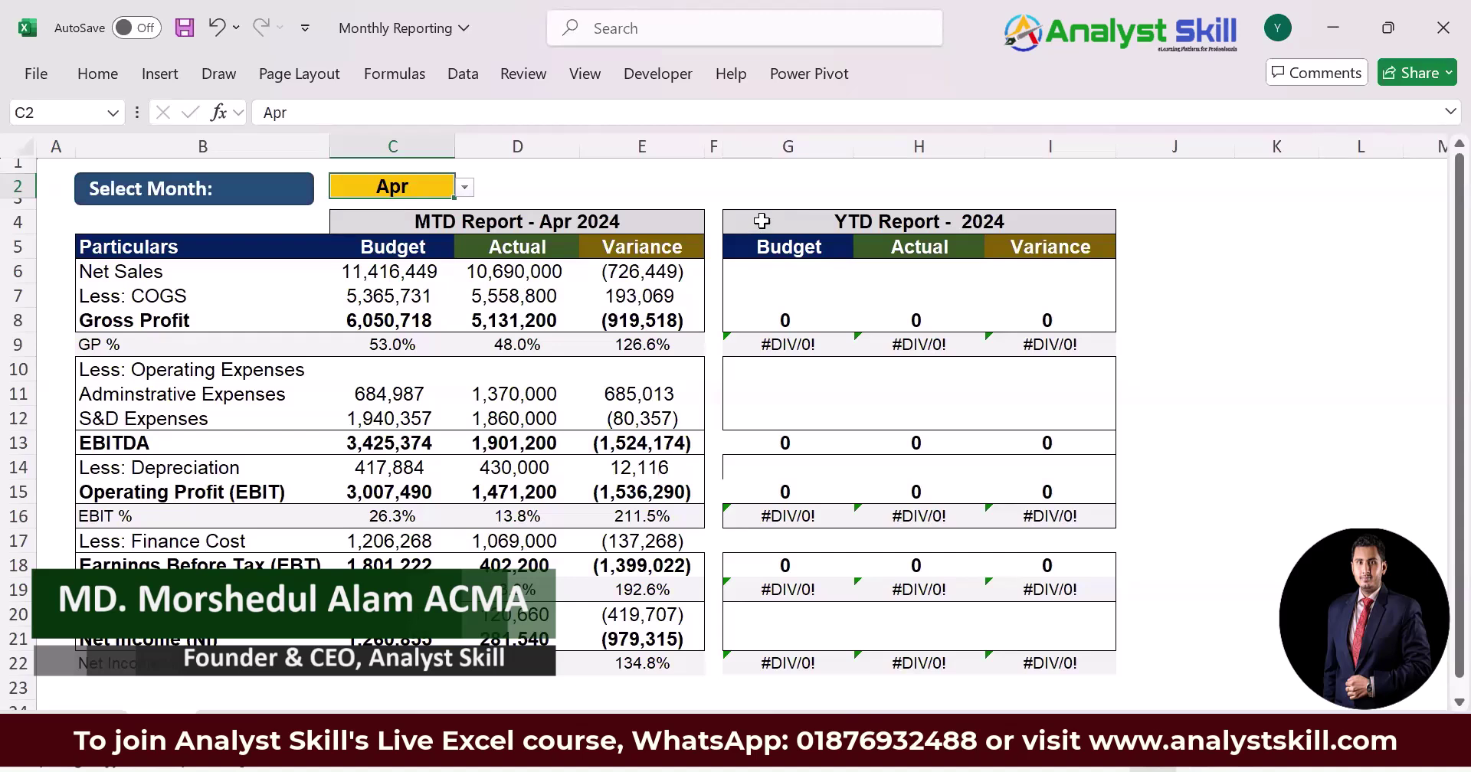
# Change the YTD heading formula in G4 to =CONCATENATE("YTD Report Till - ",C2," ",2024)
pyautogui.click(761, 221)
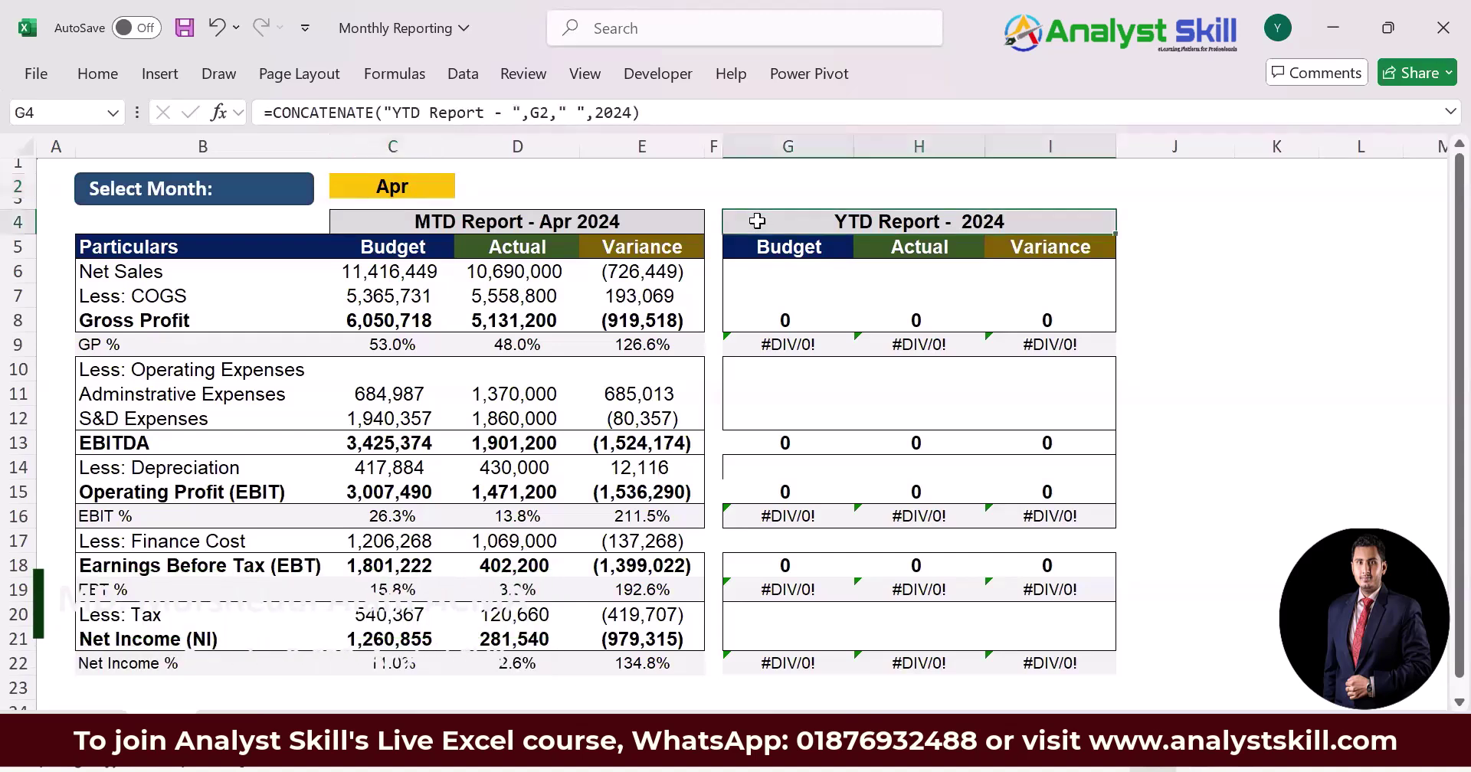
pyautogui.press('F2')
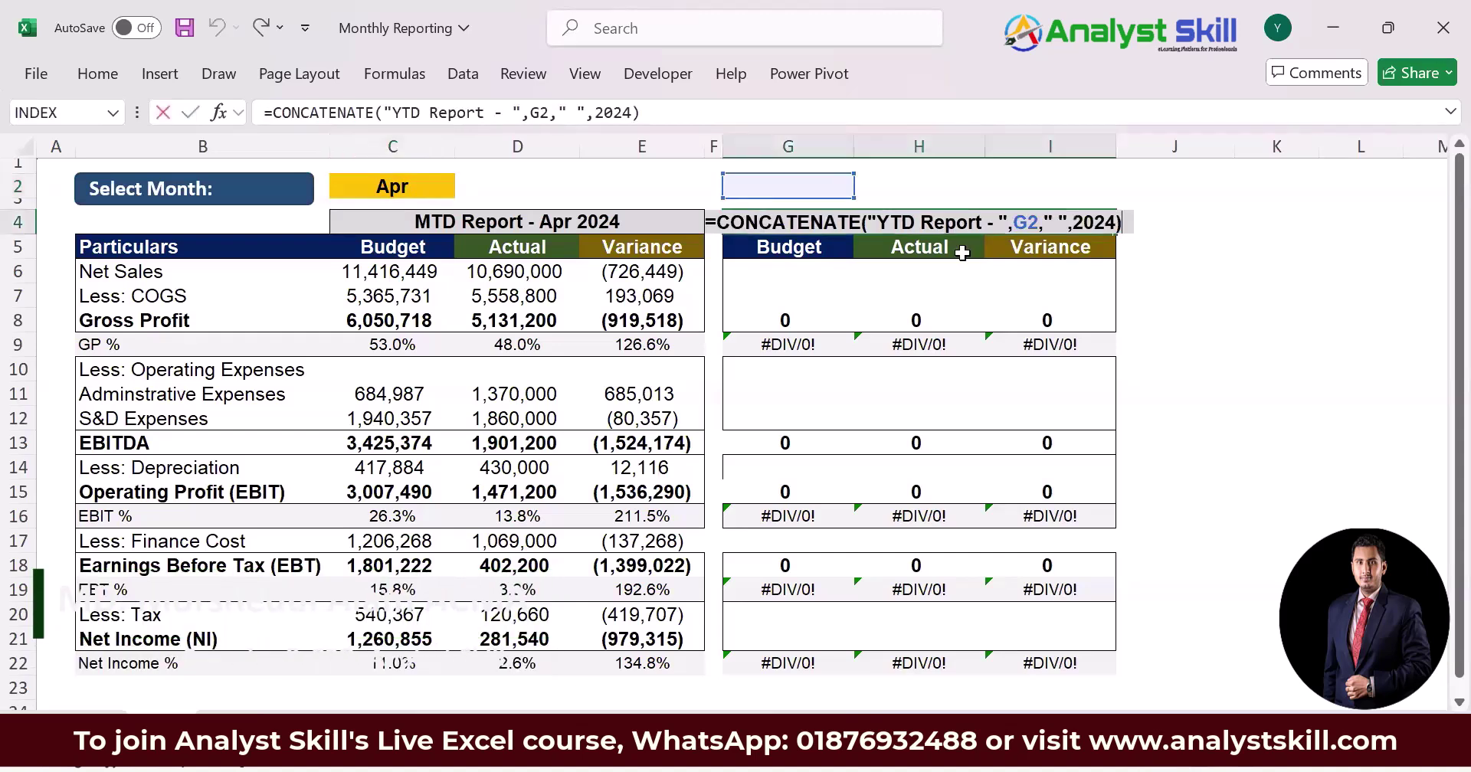
pyautogui.doubleClick(1032, 222)
pyautogui.click(458, 203)
pyautogui.click(398, 187)
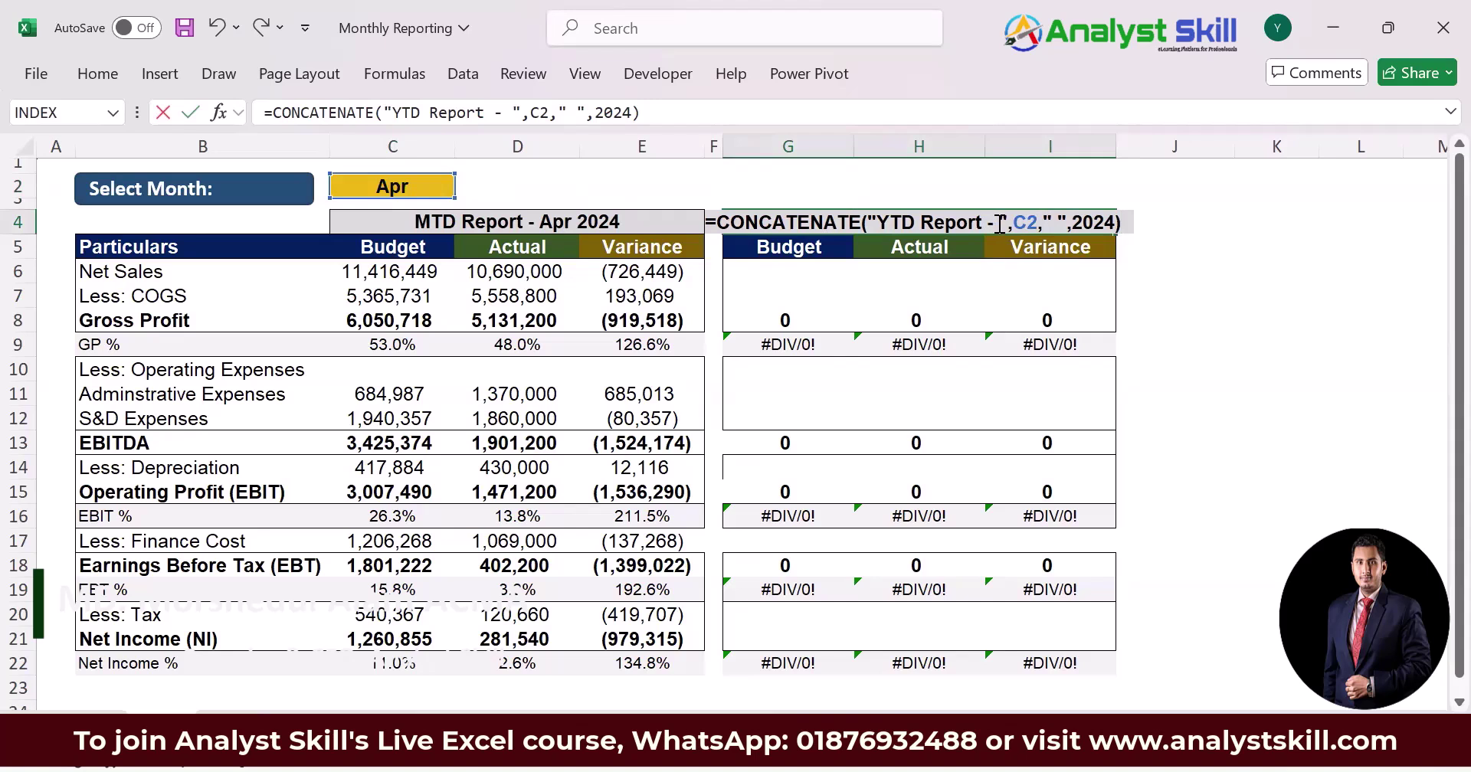
pyautogui.press('BackSpace')
pyautogui.press('BackSpace')
pyautogui.write('Til')
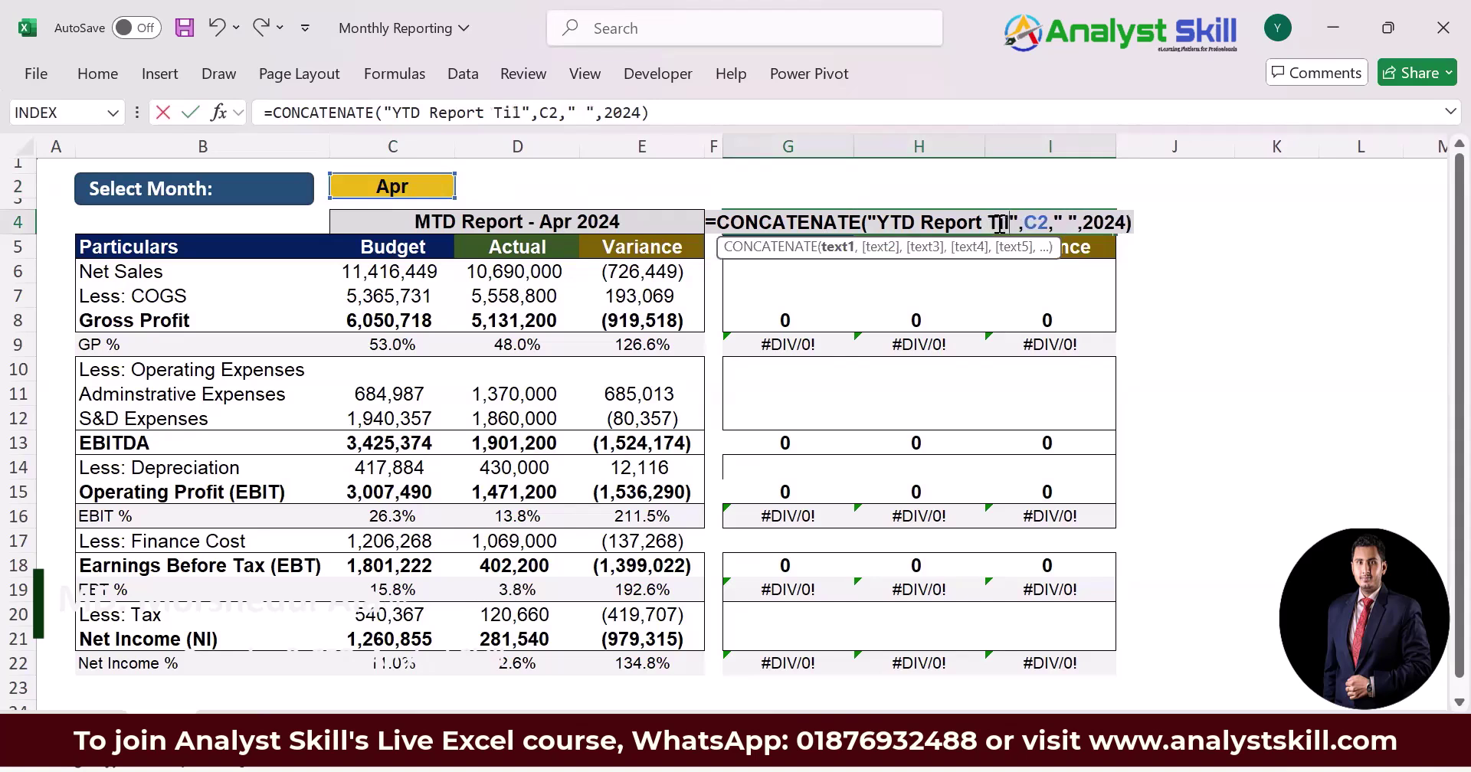
pyautogui.write('l ')
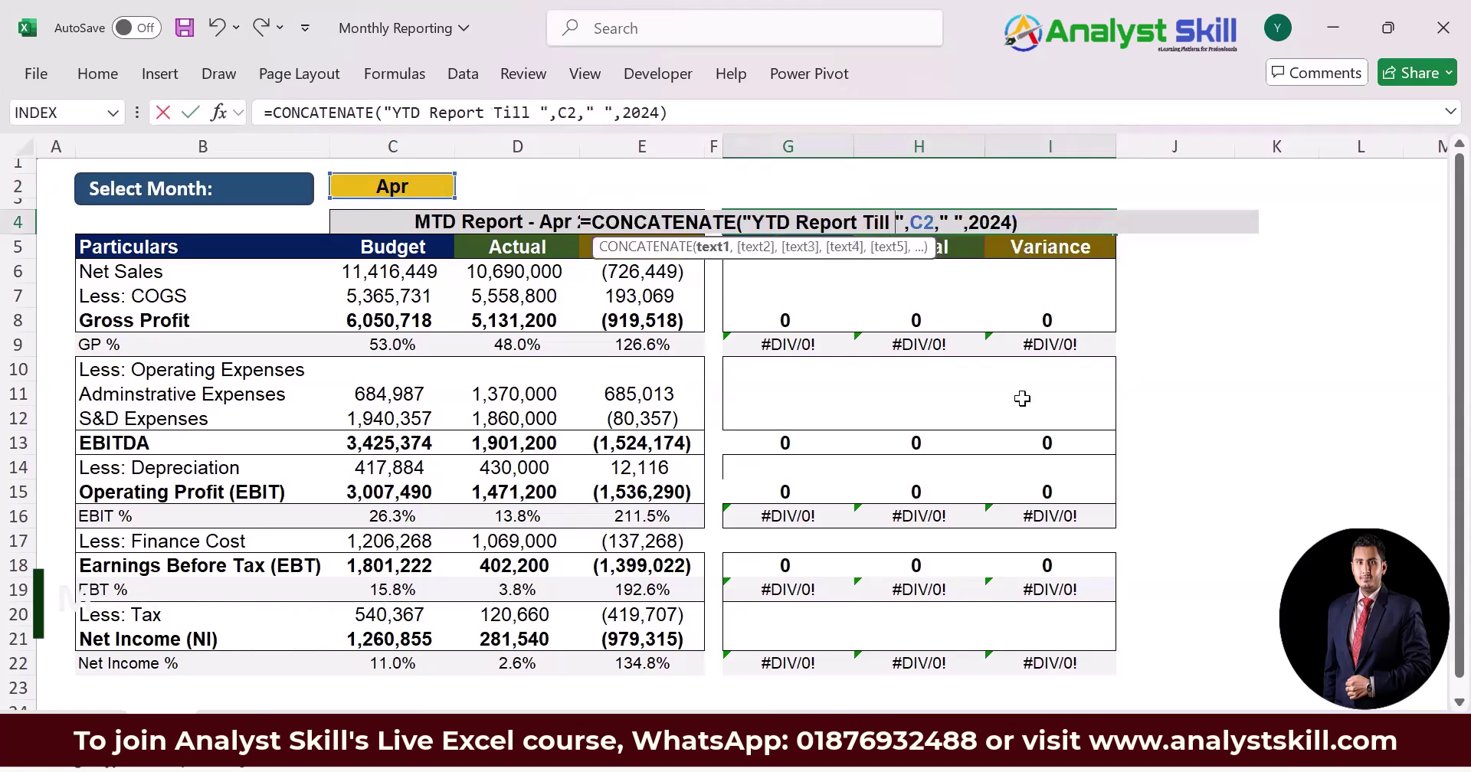
pyautogui.write('-')
pyautogui.press('Return')
pyautogui.press('Up')
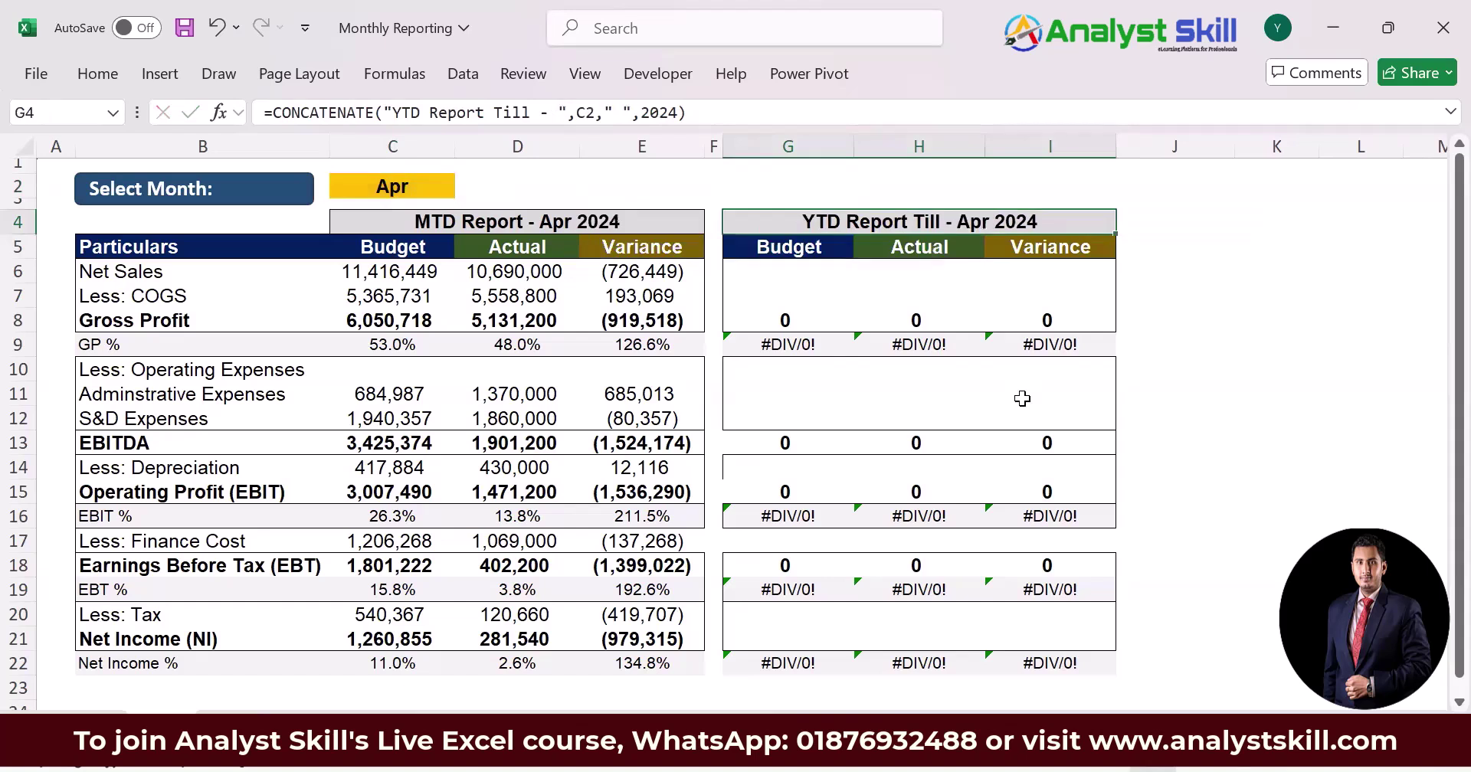
# Set the report month in C2 to Jul
pyautogui.click(399, 191)
pyautogui.click(464, 188)
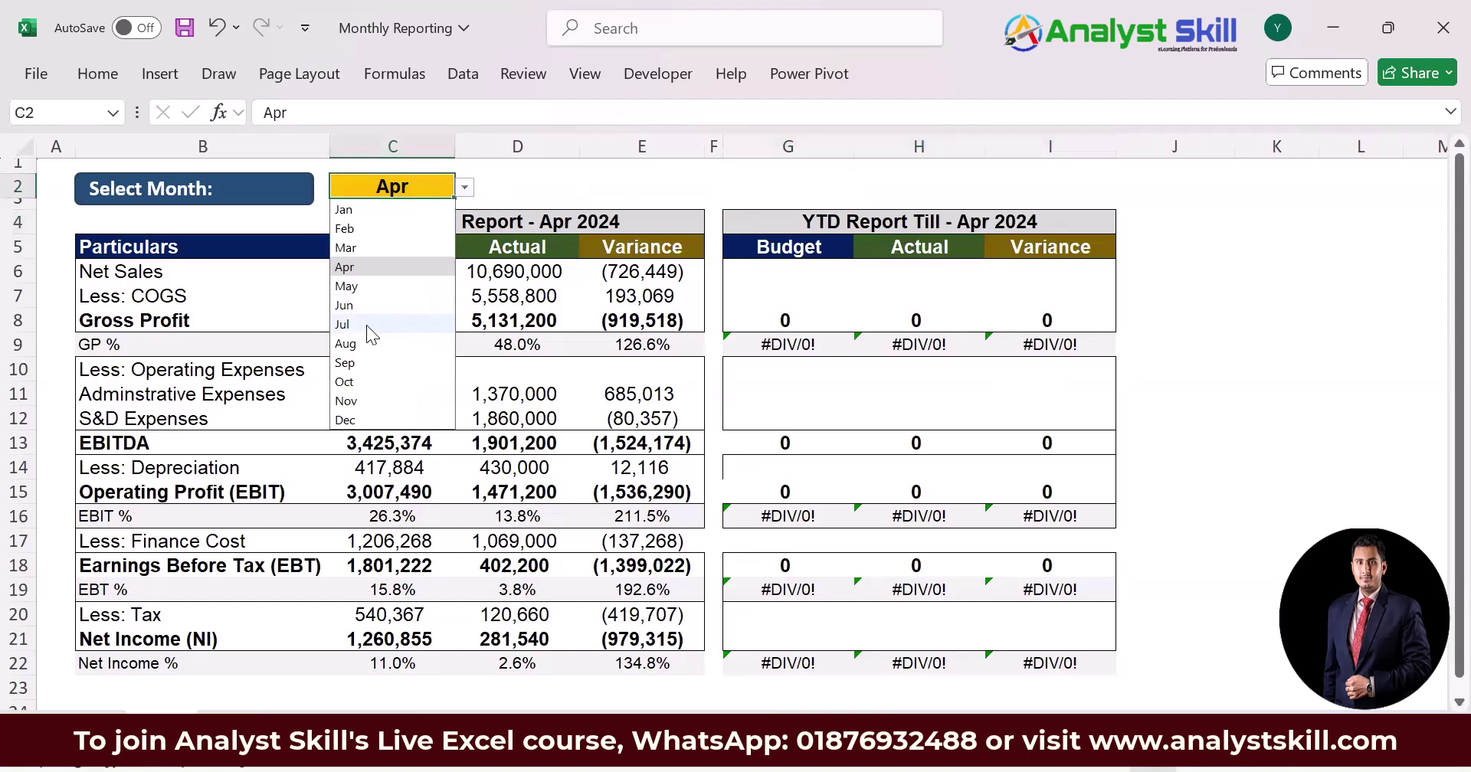
pyautogui.click(367, 325)
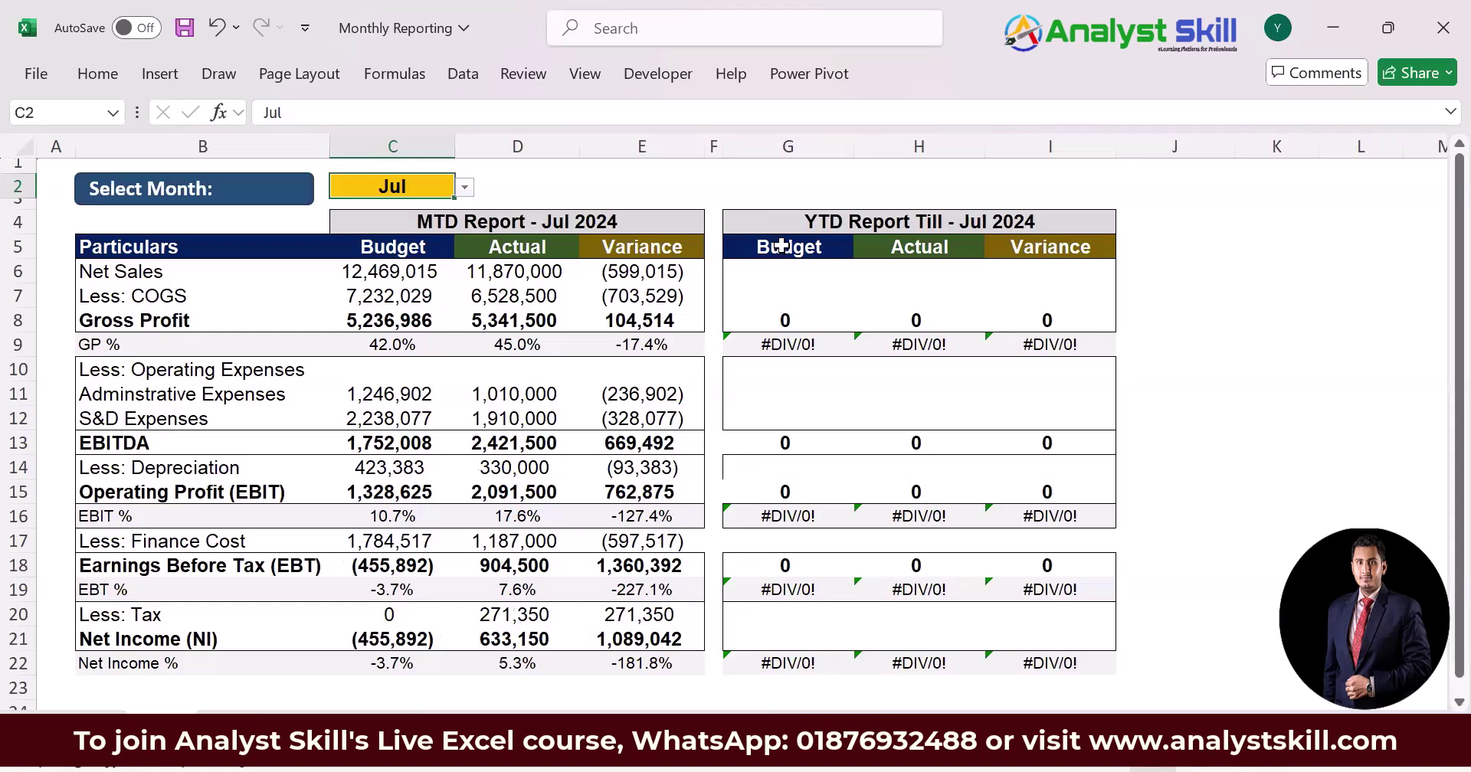
# Start a SUM(OFFSET( formula for YTD Actual in H6:H7, with Data!$C4 as reference and the rows, cols and height arguments left blank
pyautogui.click(785, 274)
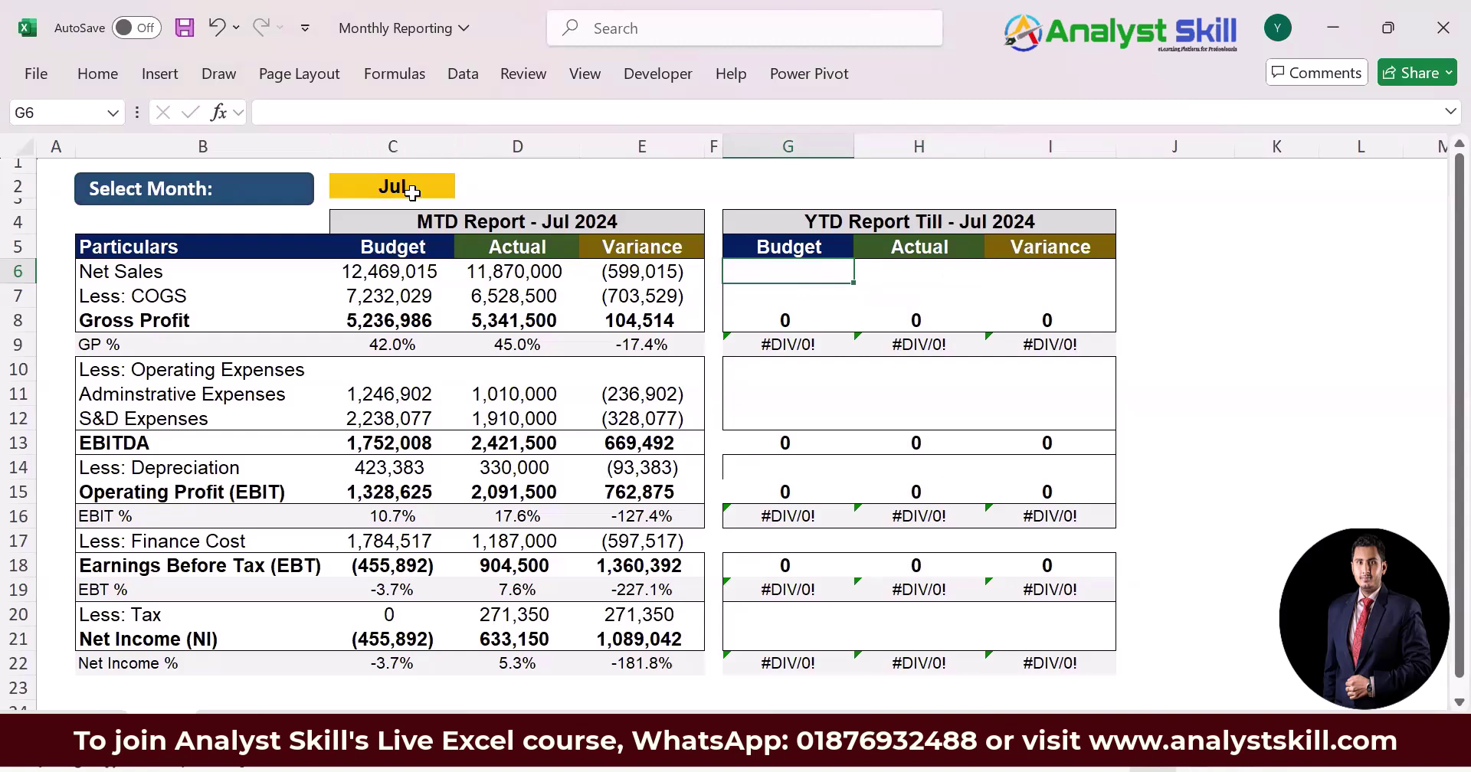
pyautogui.press('Right')
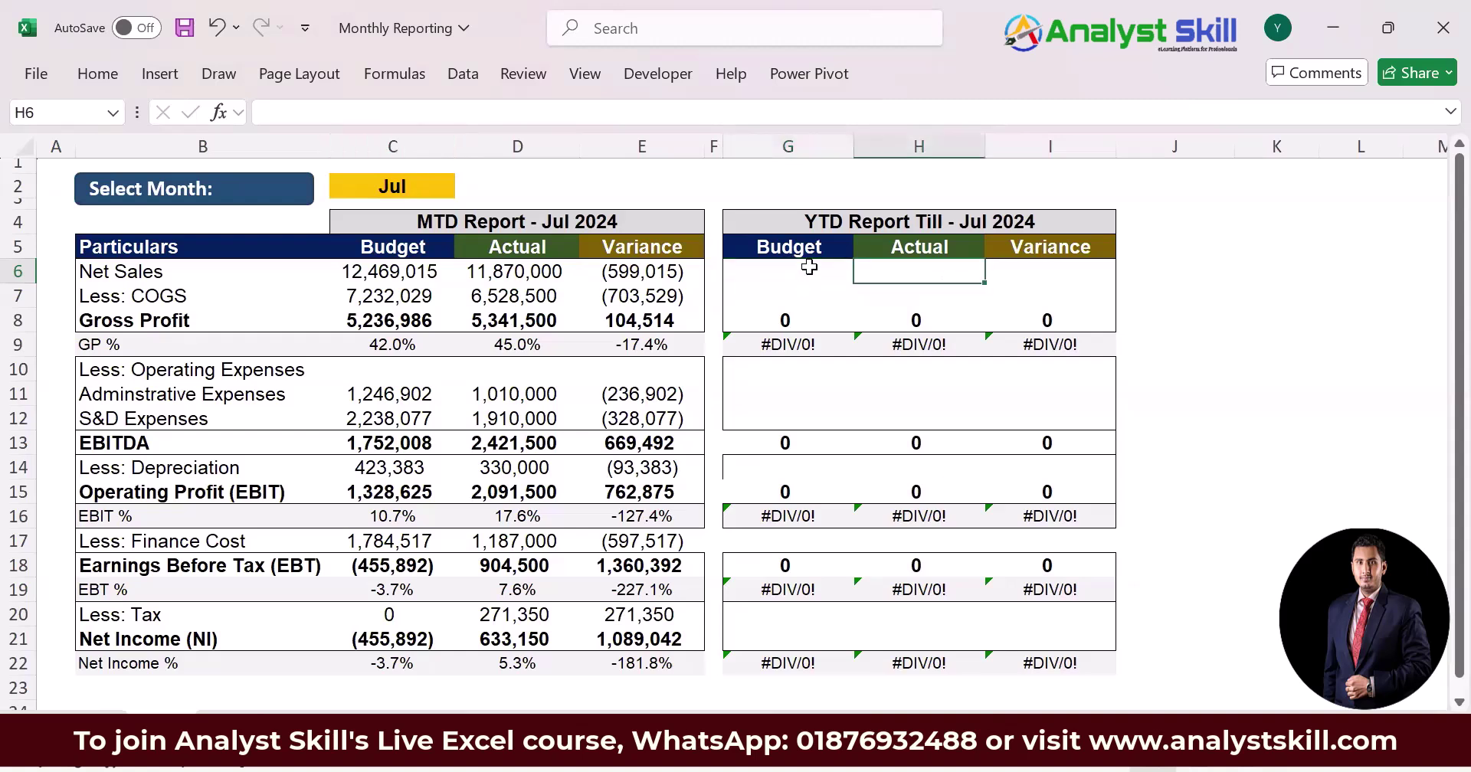
pyautogui.hotkey('shift', 'Down')
pyautogui.write('=')
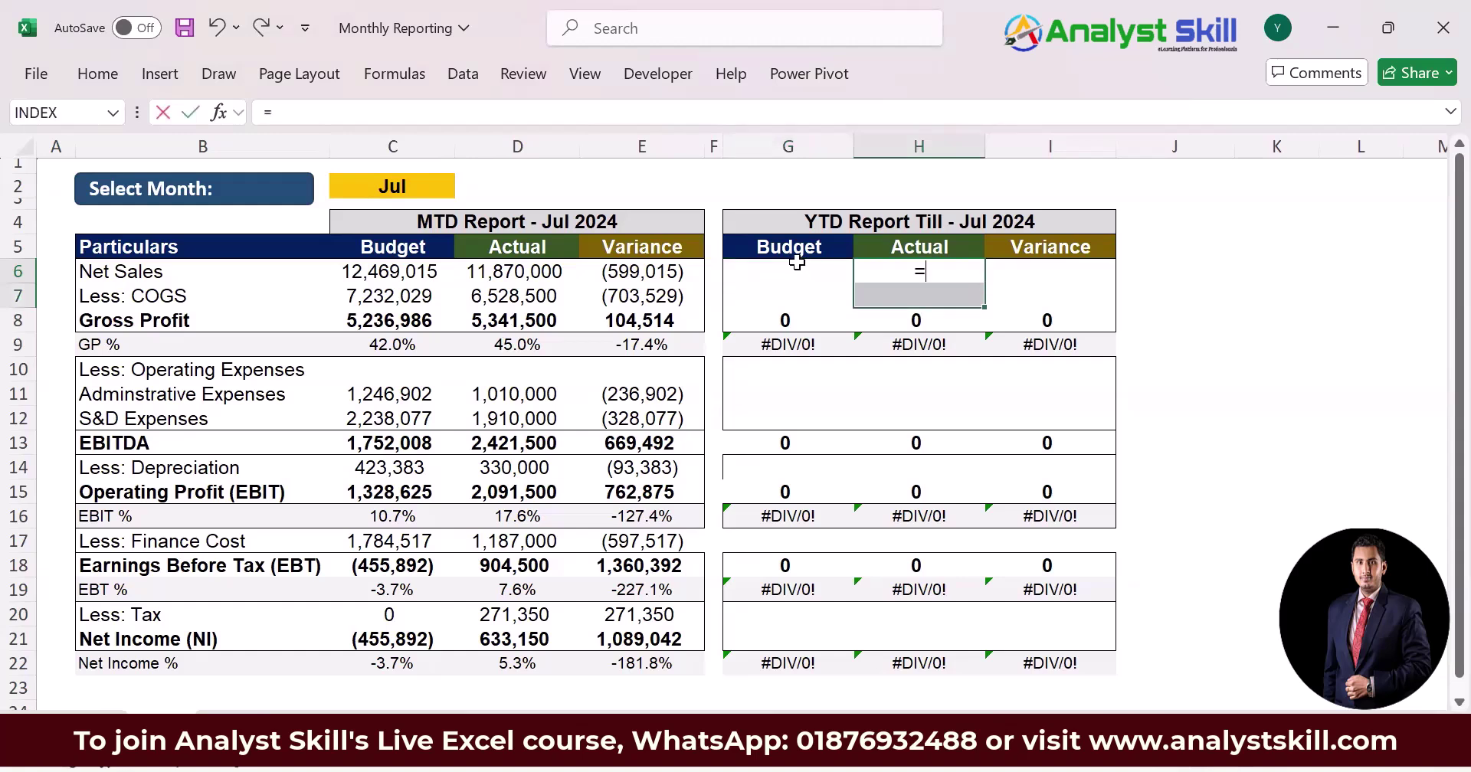
pyautogui.write('SUM(OF')
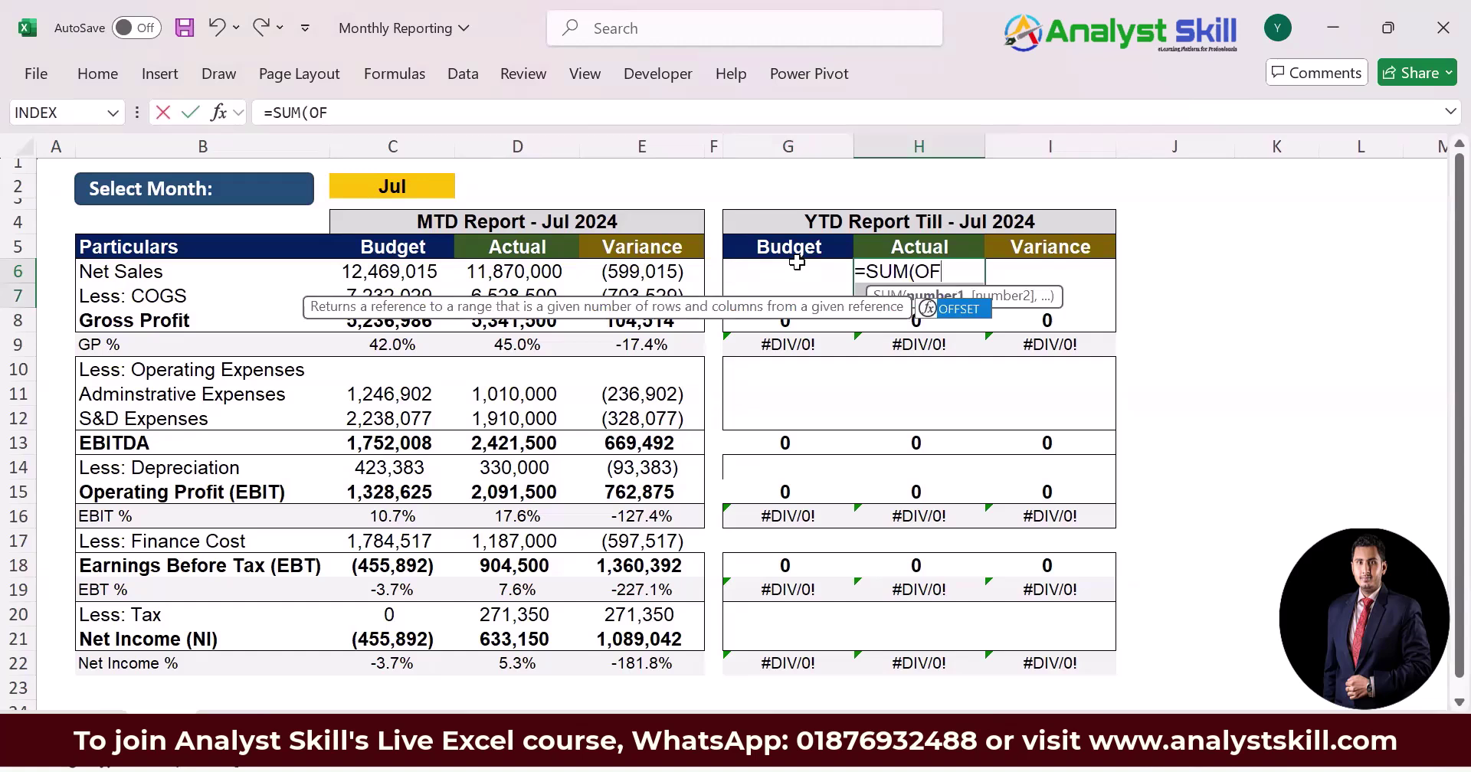
pyautogui.press('Tab')
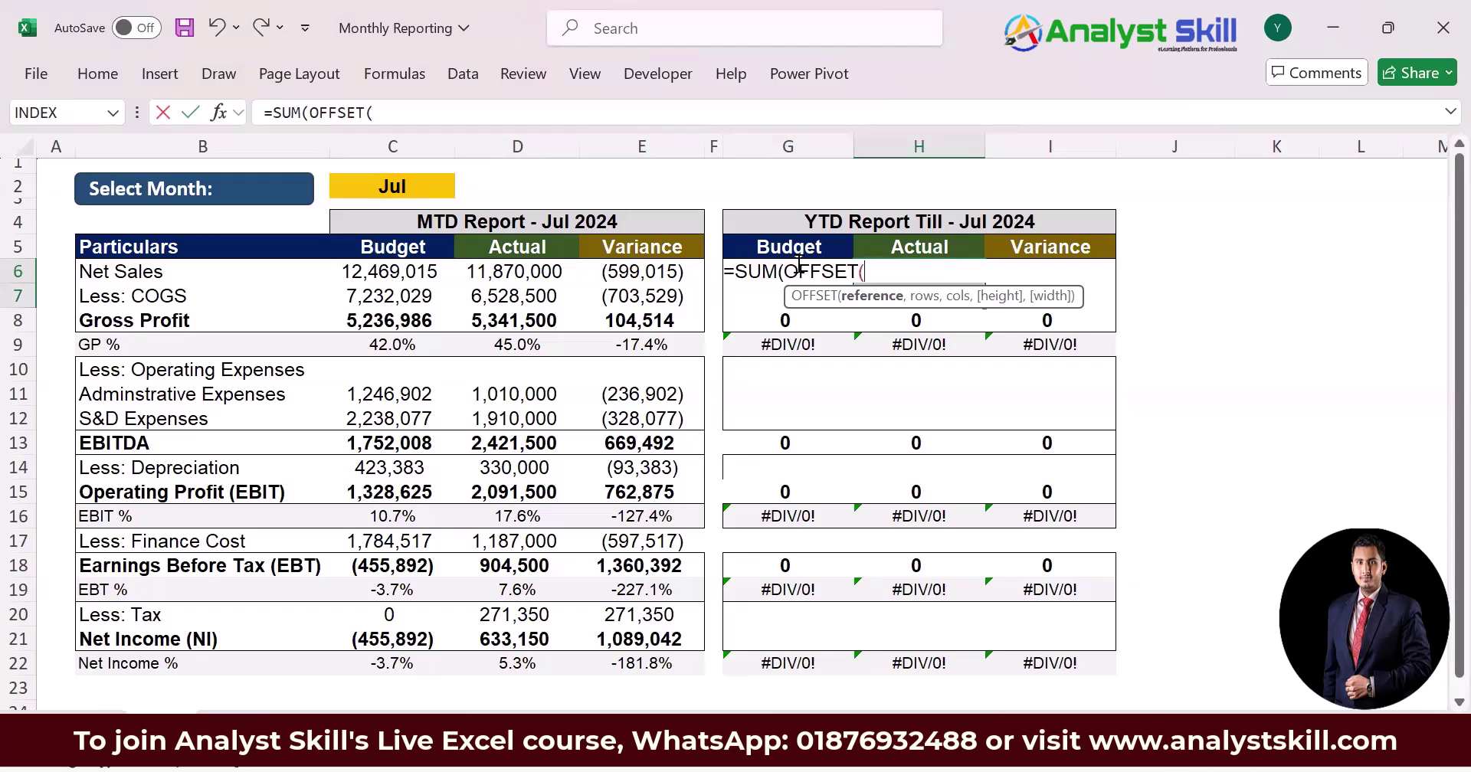
pyautogui.hotkey('ctrl', 'pageup')
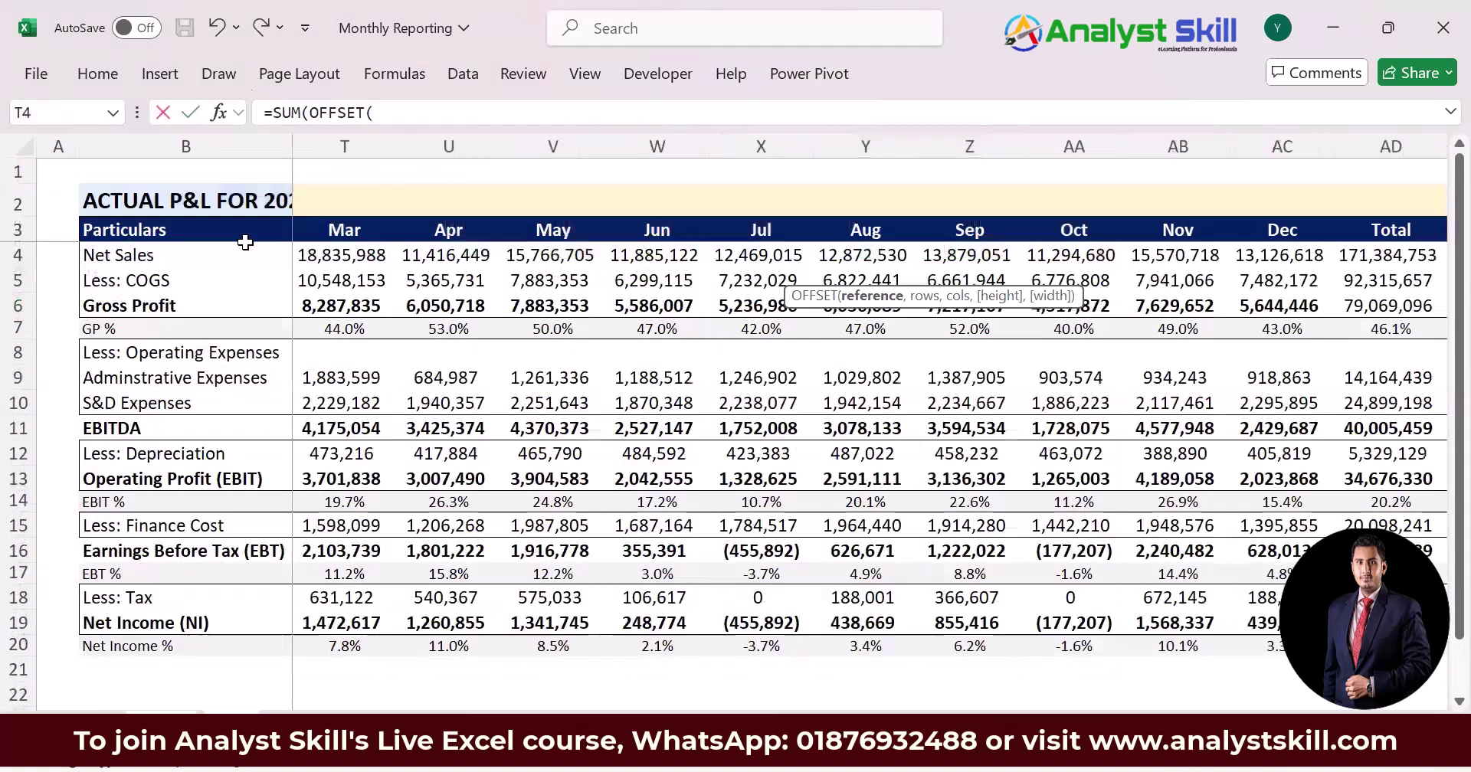
pyautogui.click(245, 242)
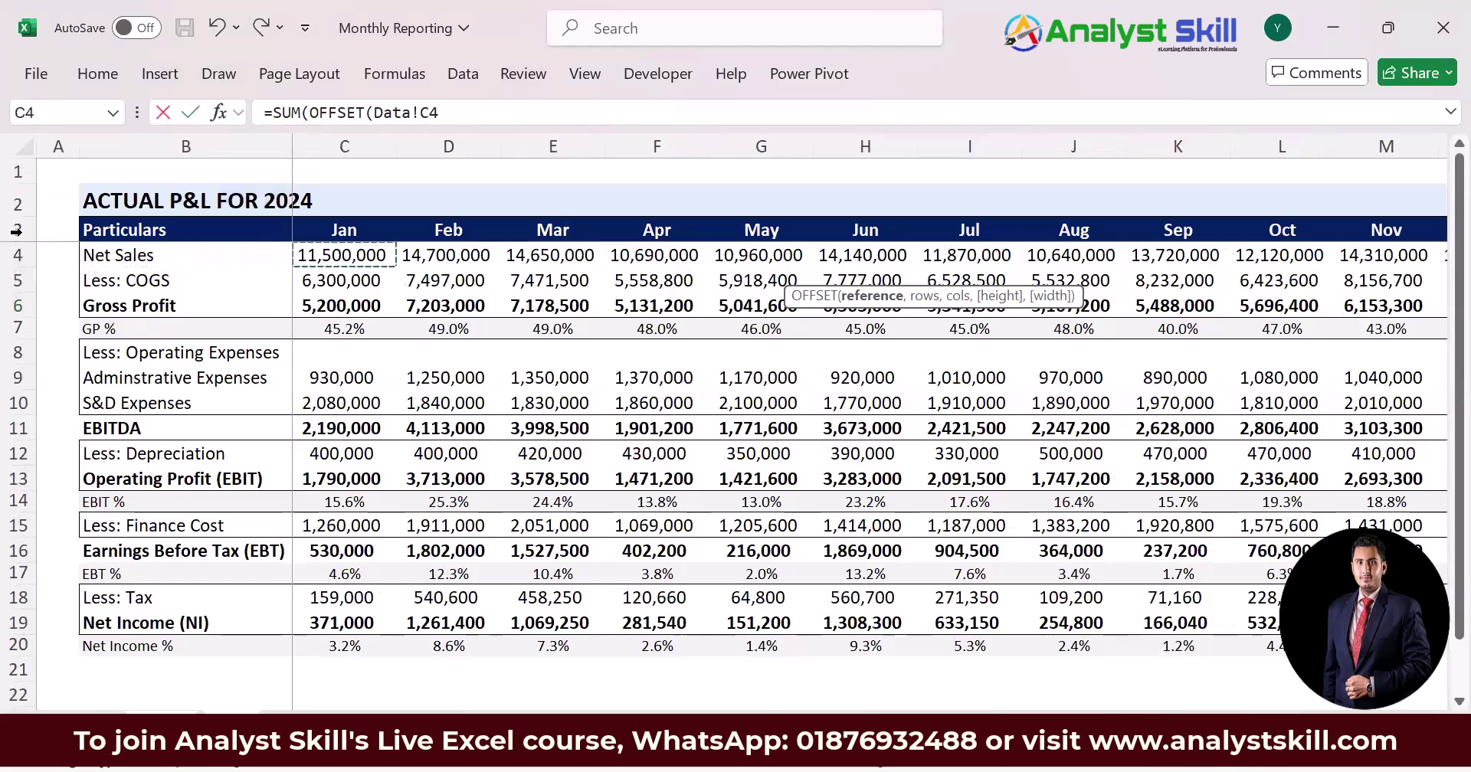
pyautogui.press('F4')
pyautogui.press('F4')
pyautogui.press('F4')
pyautogui.write(',')
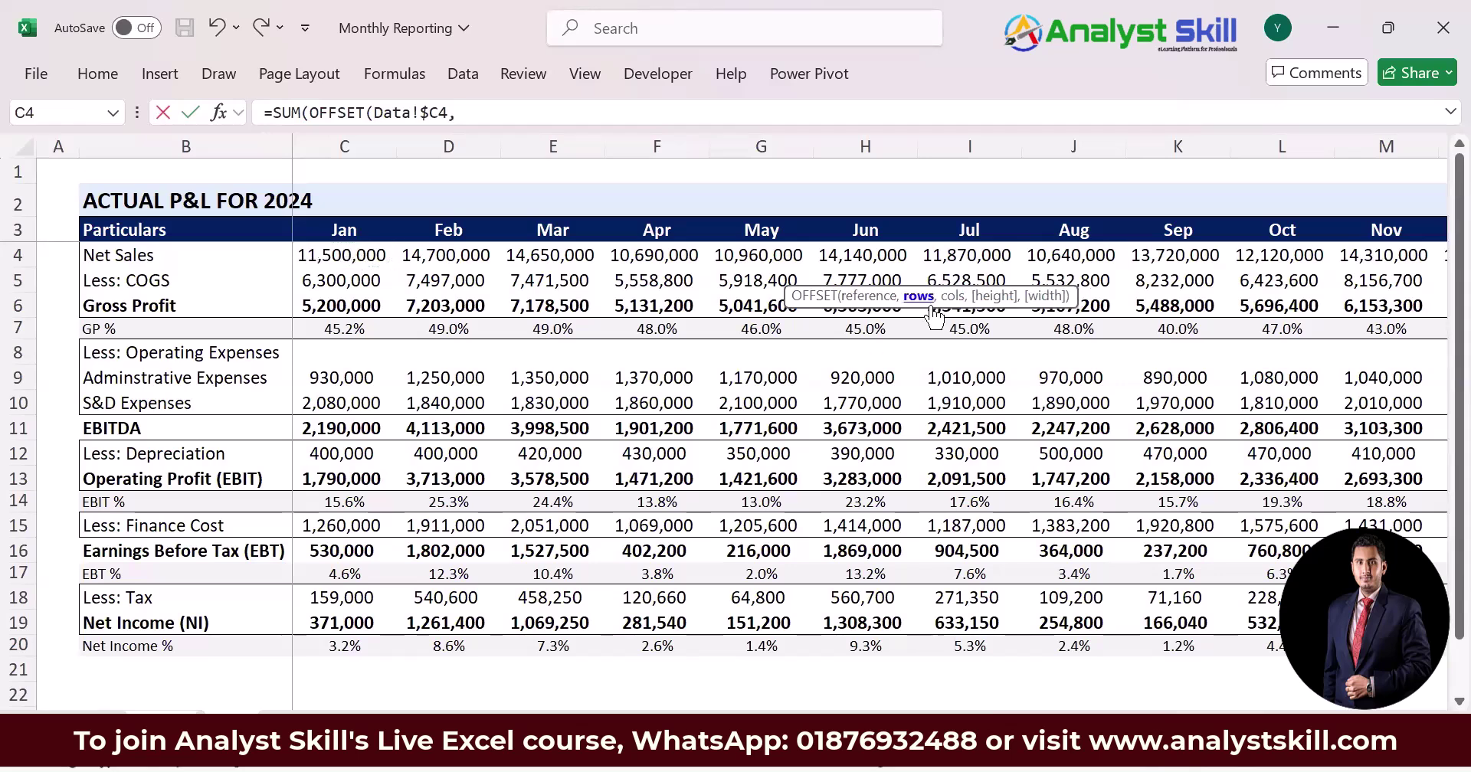
pyautogui.write(',,,')
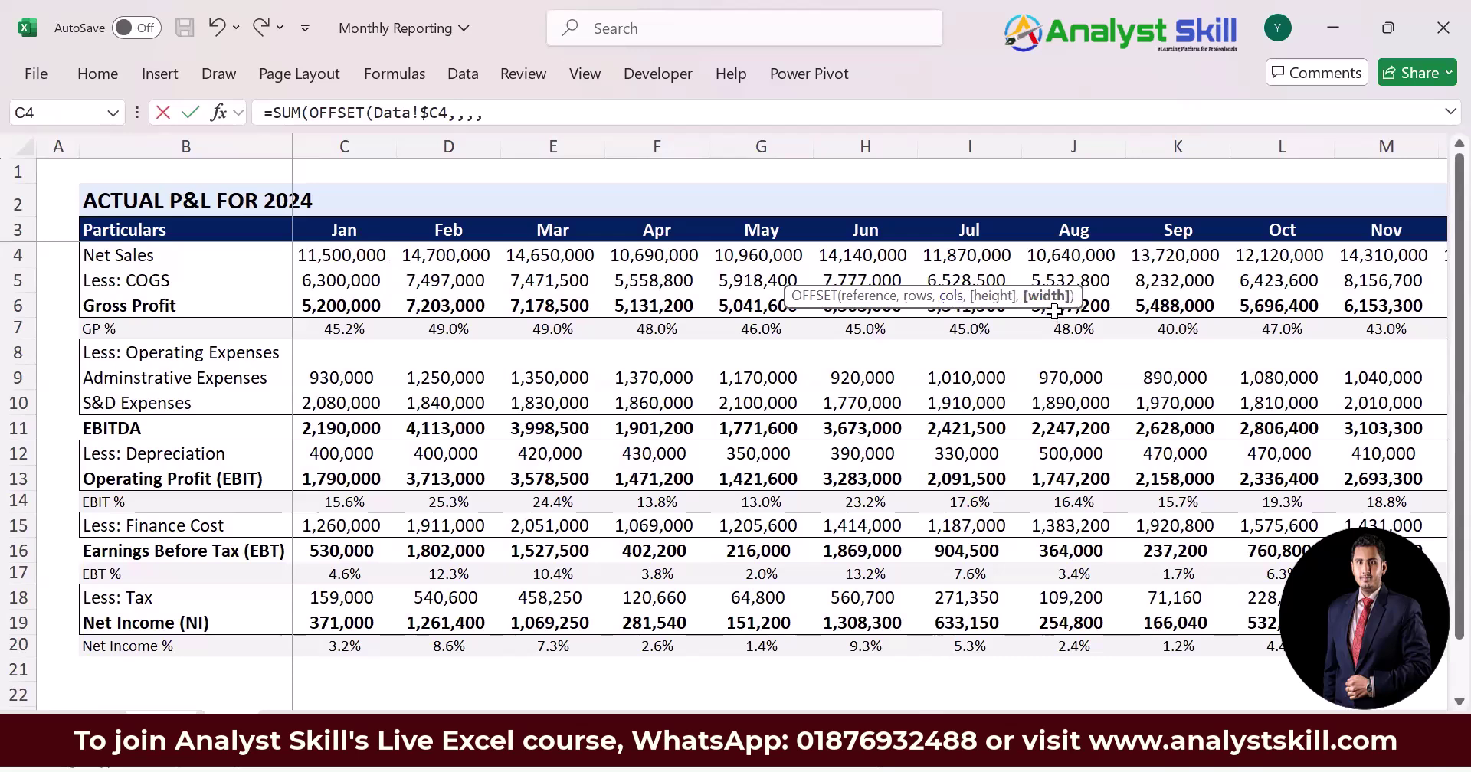
# Use Report!$AB$2 as the OFFSET width, completing =SUM(OFFSET(Data!$C4,,,,Report!$AB$2)) across H6:H7
pyautogui.hotkey('ctrl', 'pageup')
pyautogui.click(968, 177)
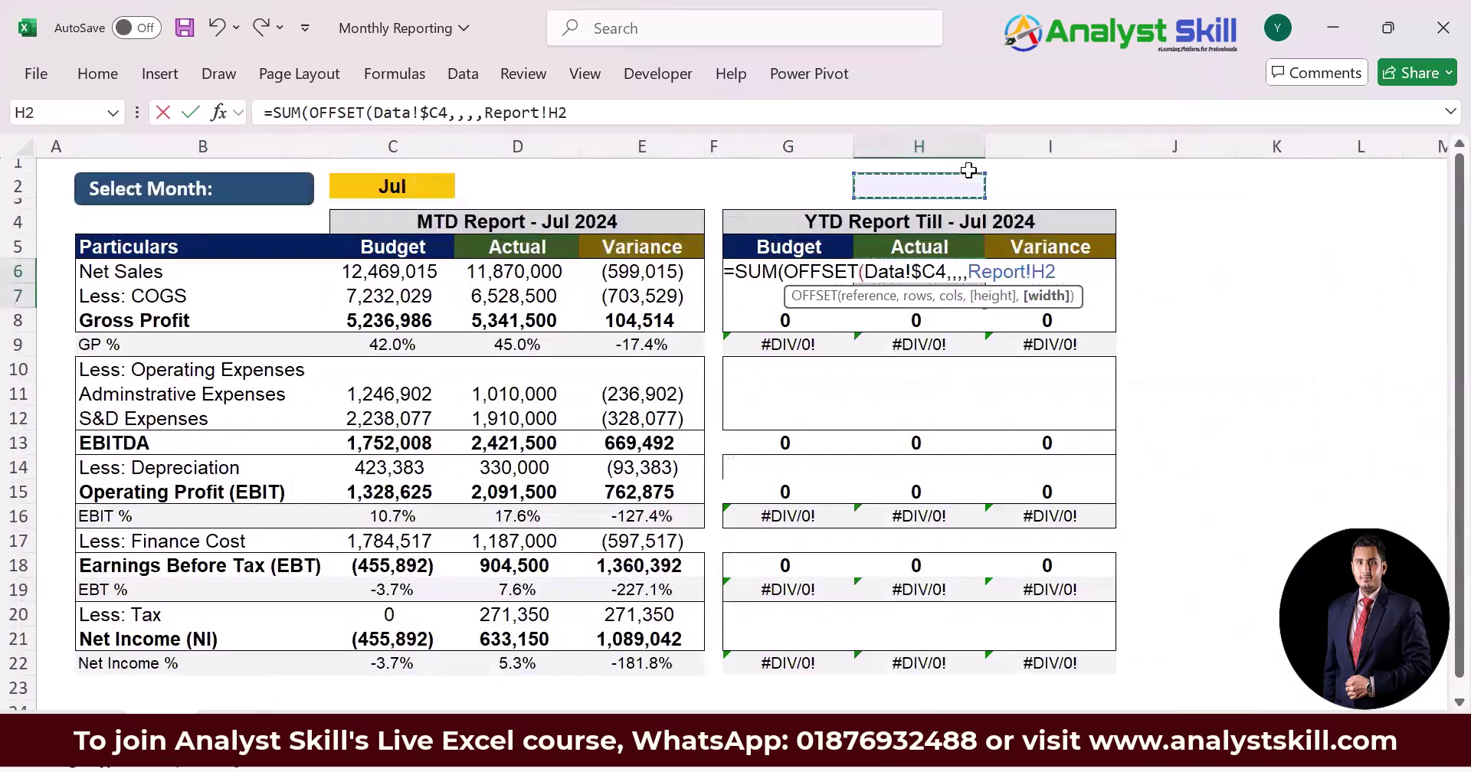
pyautogui.hotkey('ctrl', 'Right')
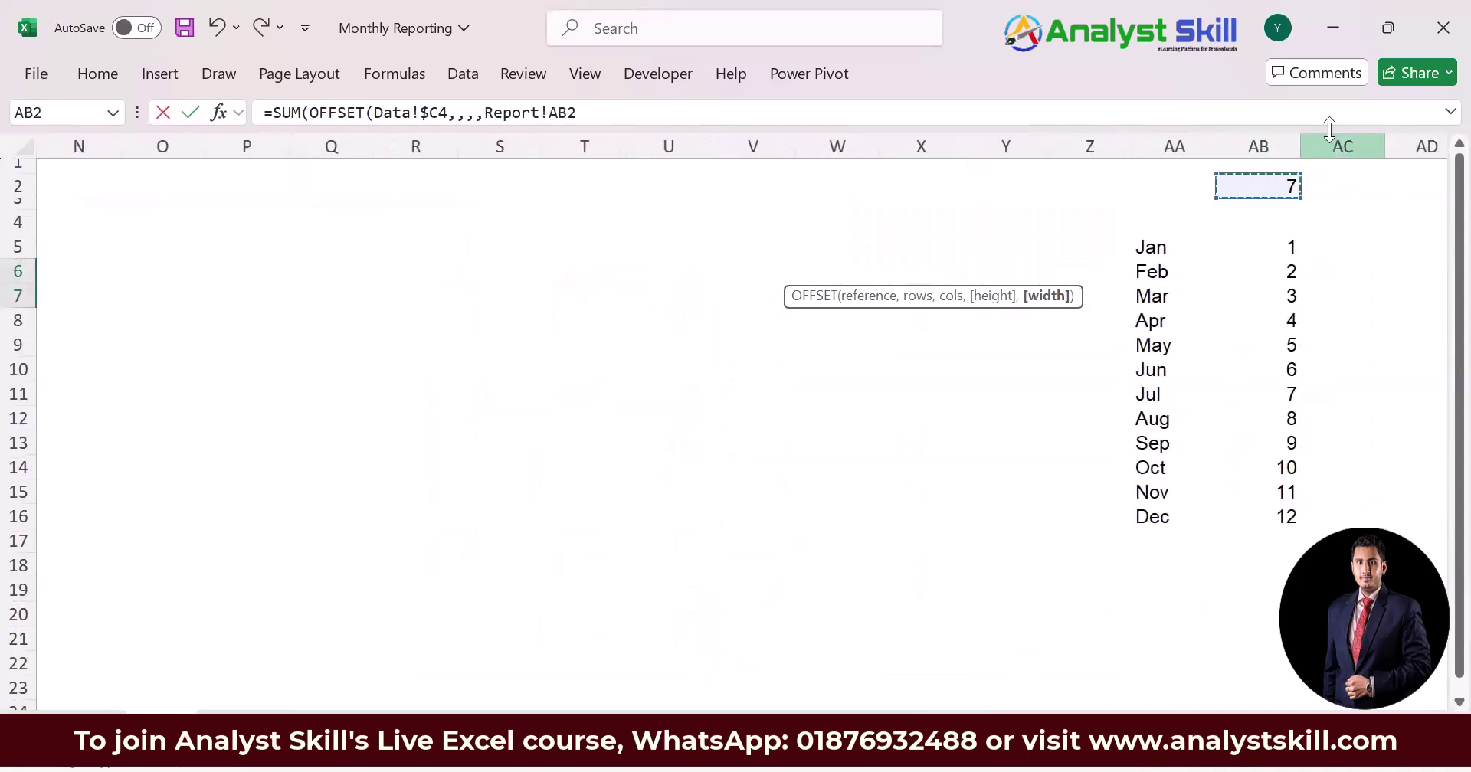
pyautogui.press('F4')
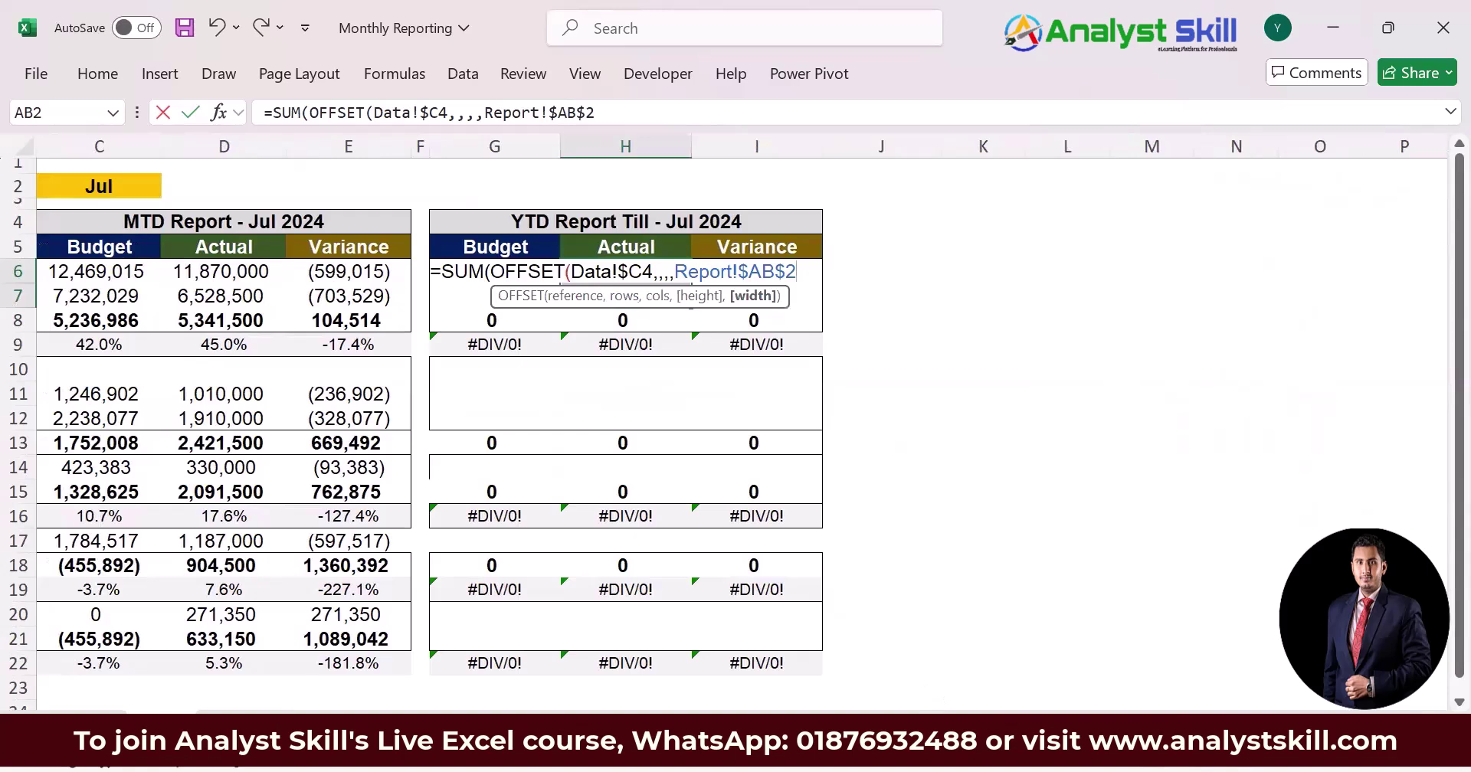
pyautogui.hscroll(-3, 714, 358)
pyautogui.write(')')
pyautogui.hotkey('ctrl', 'Return')
pyautogui.press('Down')
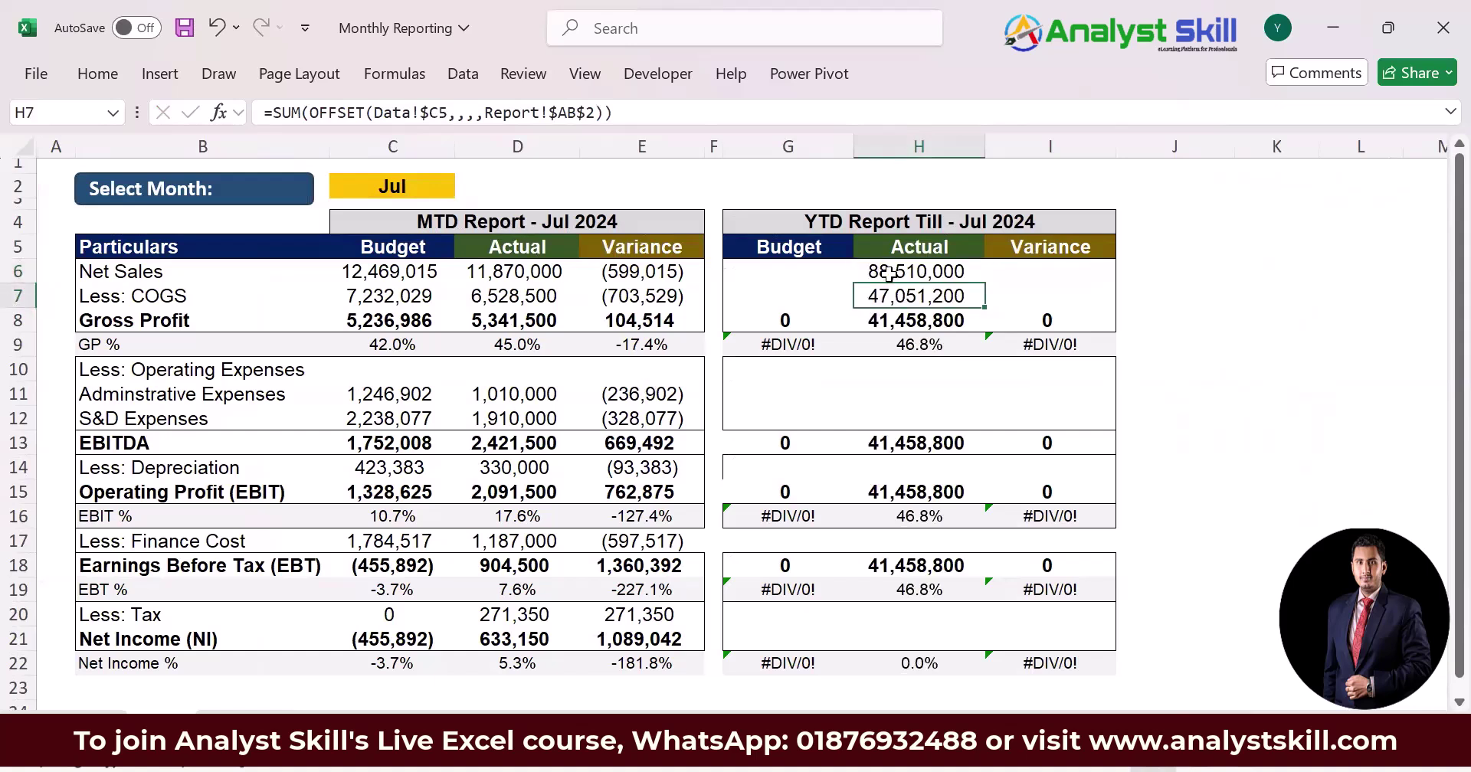
# Select the January to July actual Net Sales, C4:I4, on the Data sheet
pyautogui.hotkey('ctrl', 'pagedown')
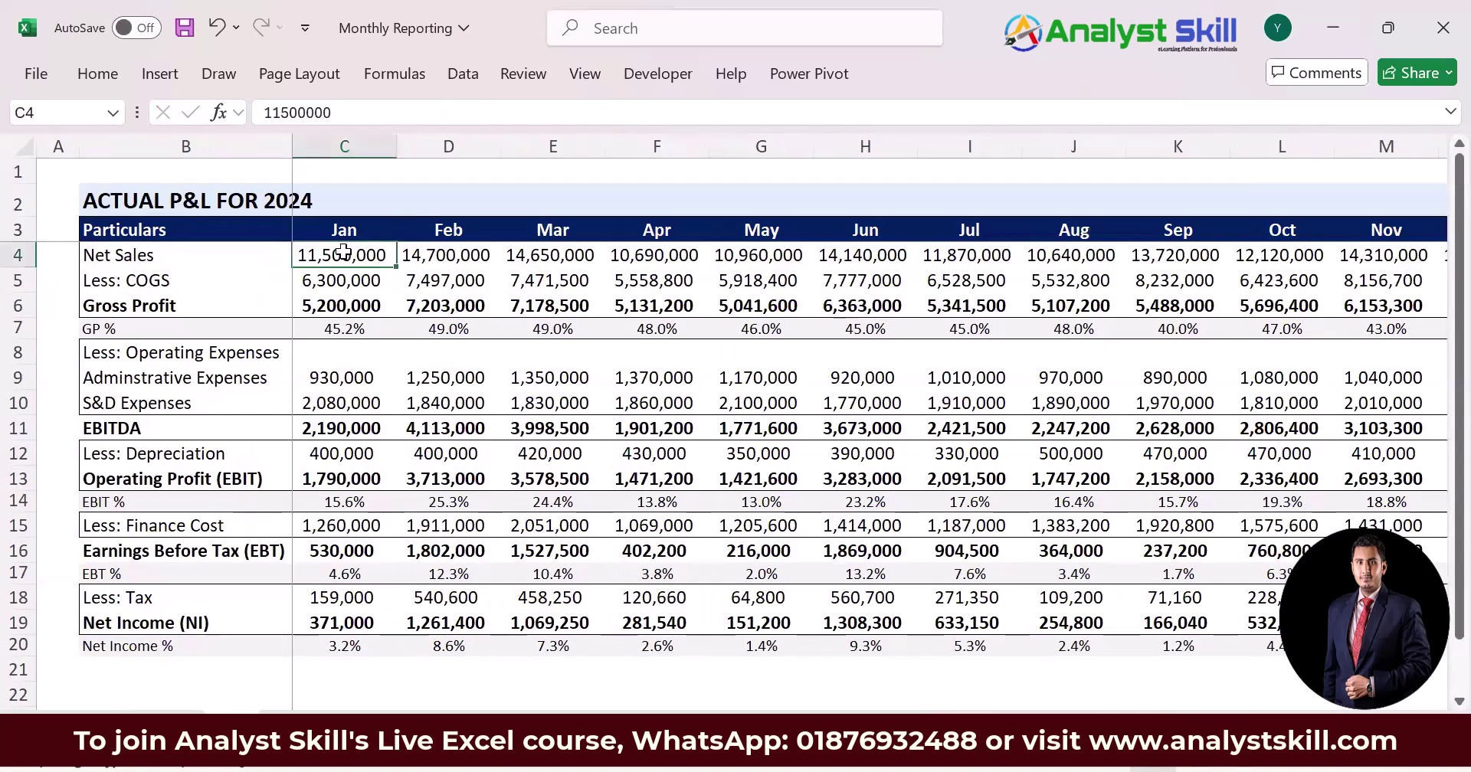
pyautogui.hotkey('shift', 'Right')
pyautogui.hotkey('shift', 'Right')
pyautogui.hotkey('shift', 'Right')
pyautogui.hotkey('shift', 'Right')
pyautogui.hotkey('shift', 'Right')
pyautogui.hotkey('shift', 'Right')
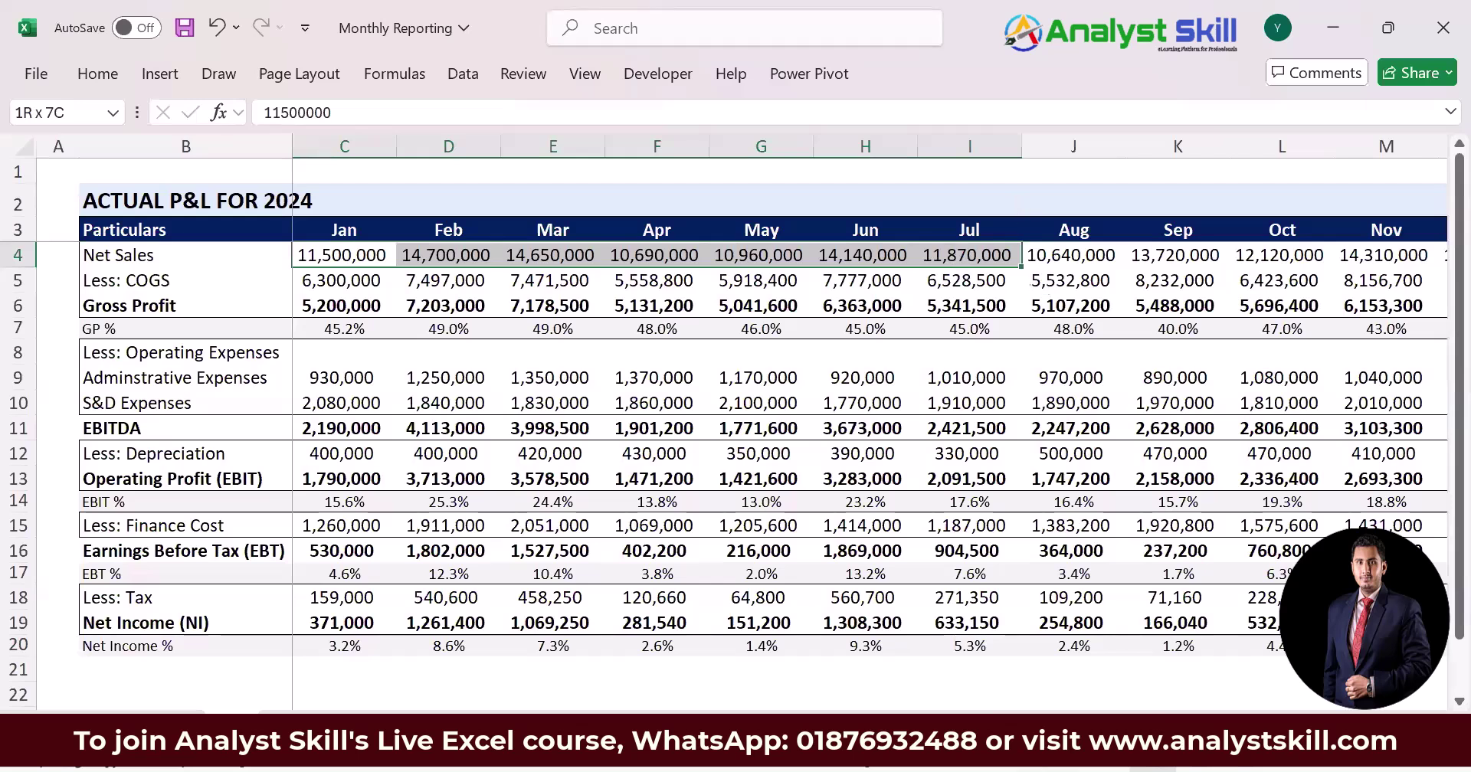
# Check the July YTD Net Sales with a temporary =SUM(C4:I4) in I2 of the Data sheet, and delete it
pyautogui.click(979, 196)
pyautogui.write('=su')
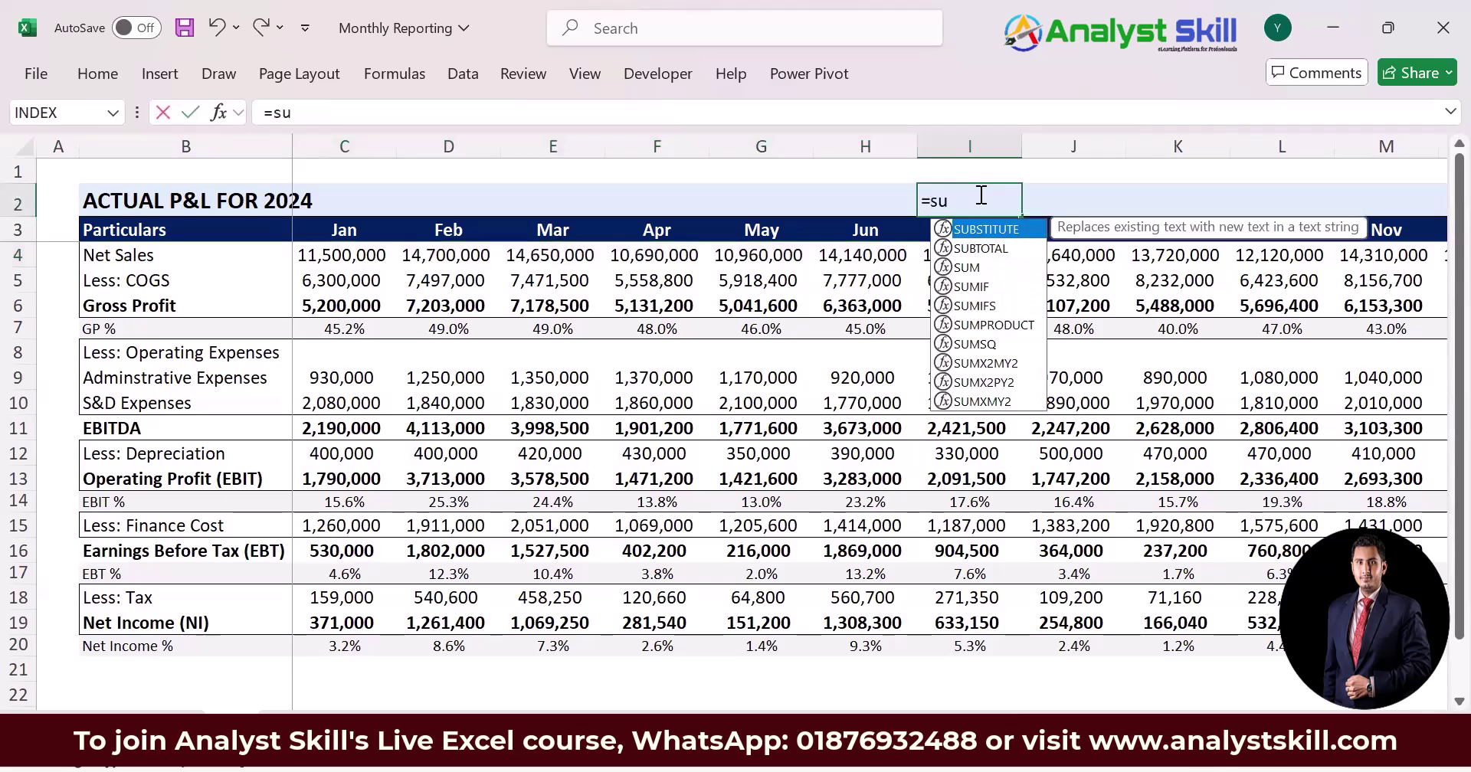
pyautogui.write('m')
pyautogui.press('Tab')
pyautogui.press('Down')
pyautogui.press('Down')
pyautogui.hotkey('shift', 'Left')
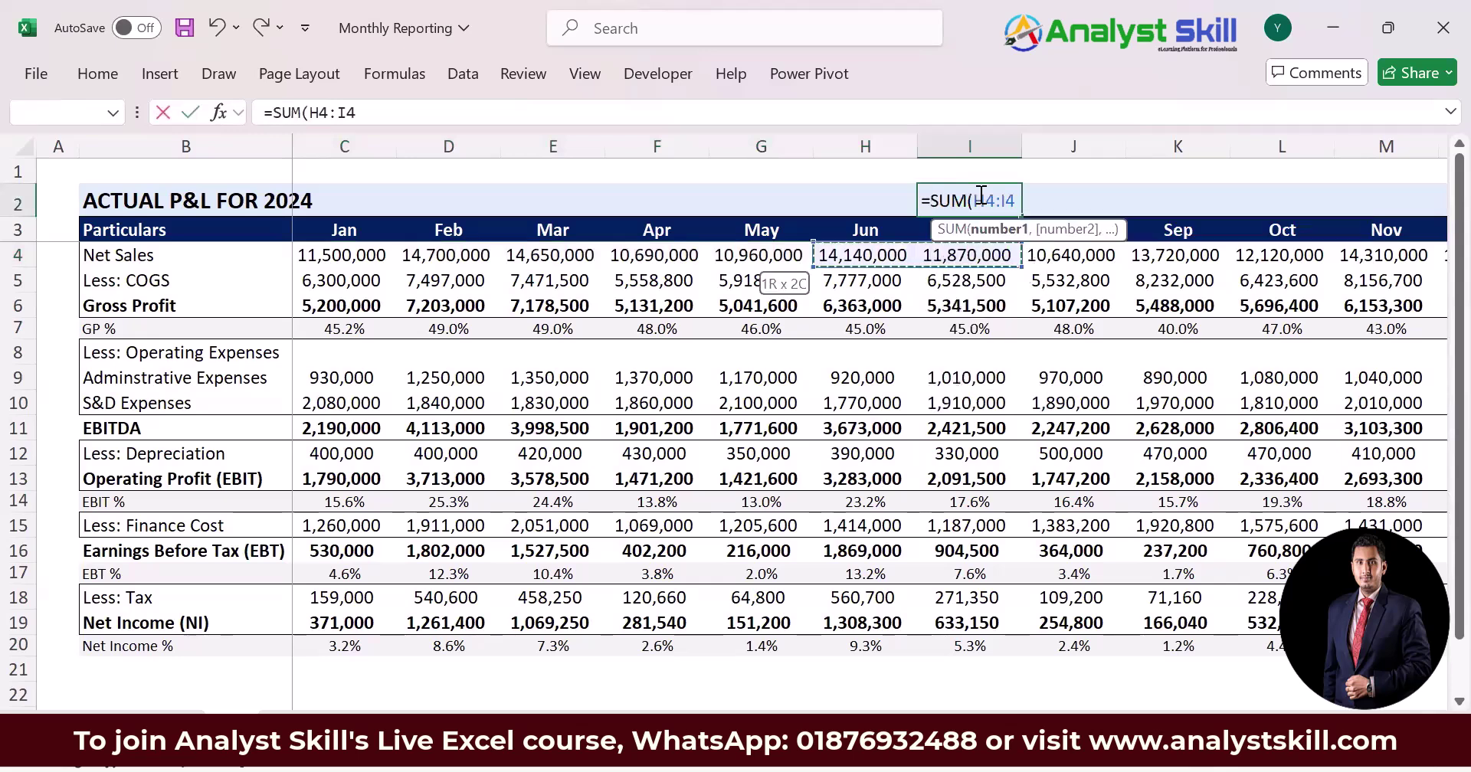
pyautogui.hotkey('shift', 'Left')
pyautogui.hotkey('shift', 'Left')
pyautogui.hotkey('shift', 'Left')
pyautogui.hotkey('shift', 'Left')
pyautogui.hotkey('shift', 'Left')
pyautogui.hotkey('ctrl', 'Return')
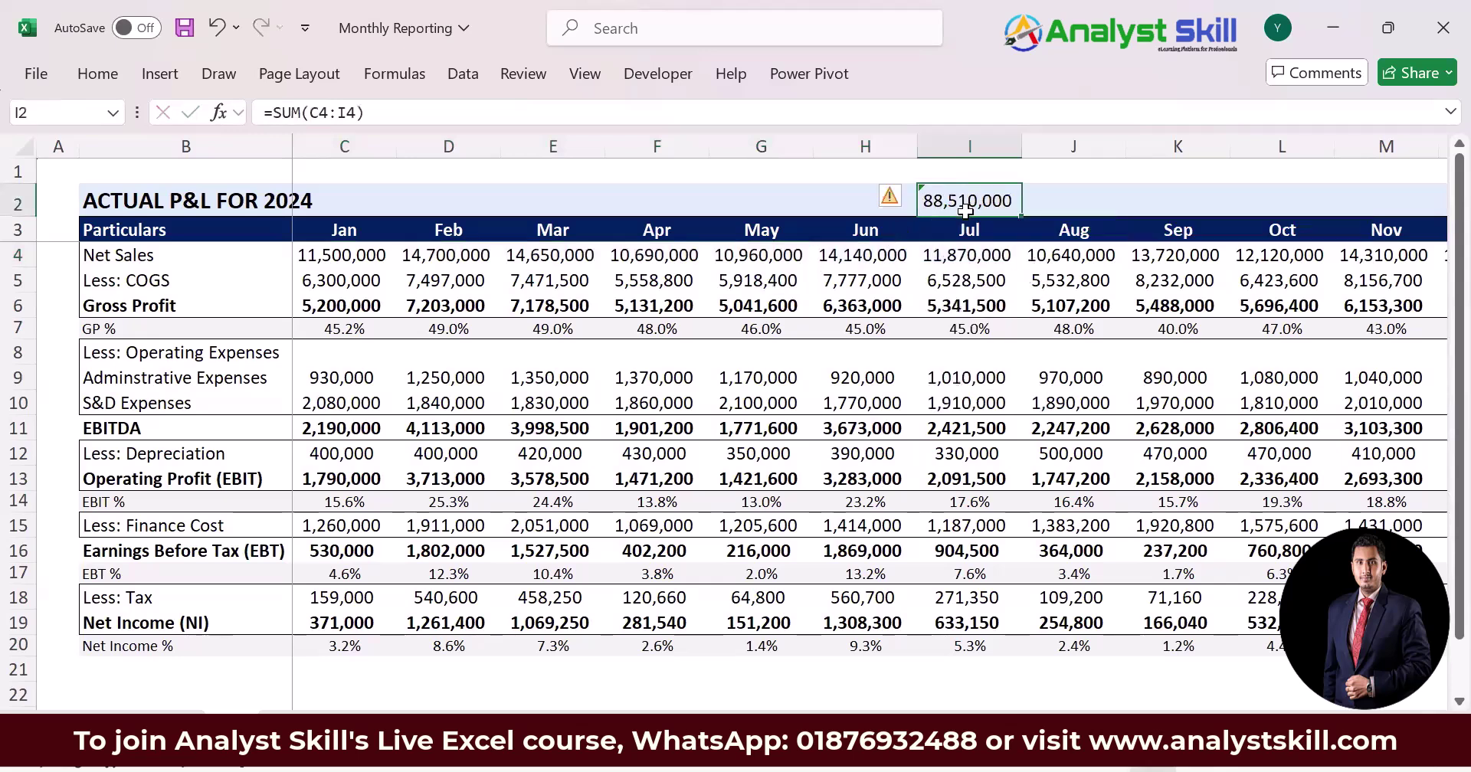
pyautogui.press('Delete')
pyautogui.press('Down')
pyautogui.hotkey('ctrl', 'Left')
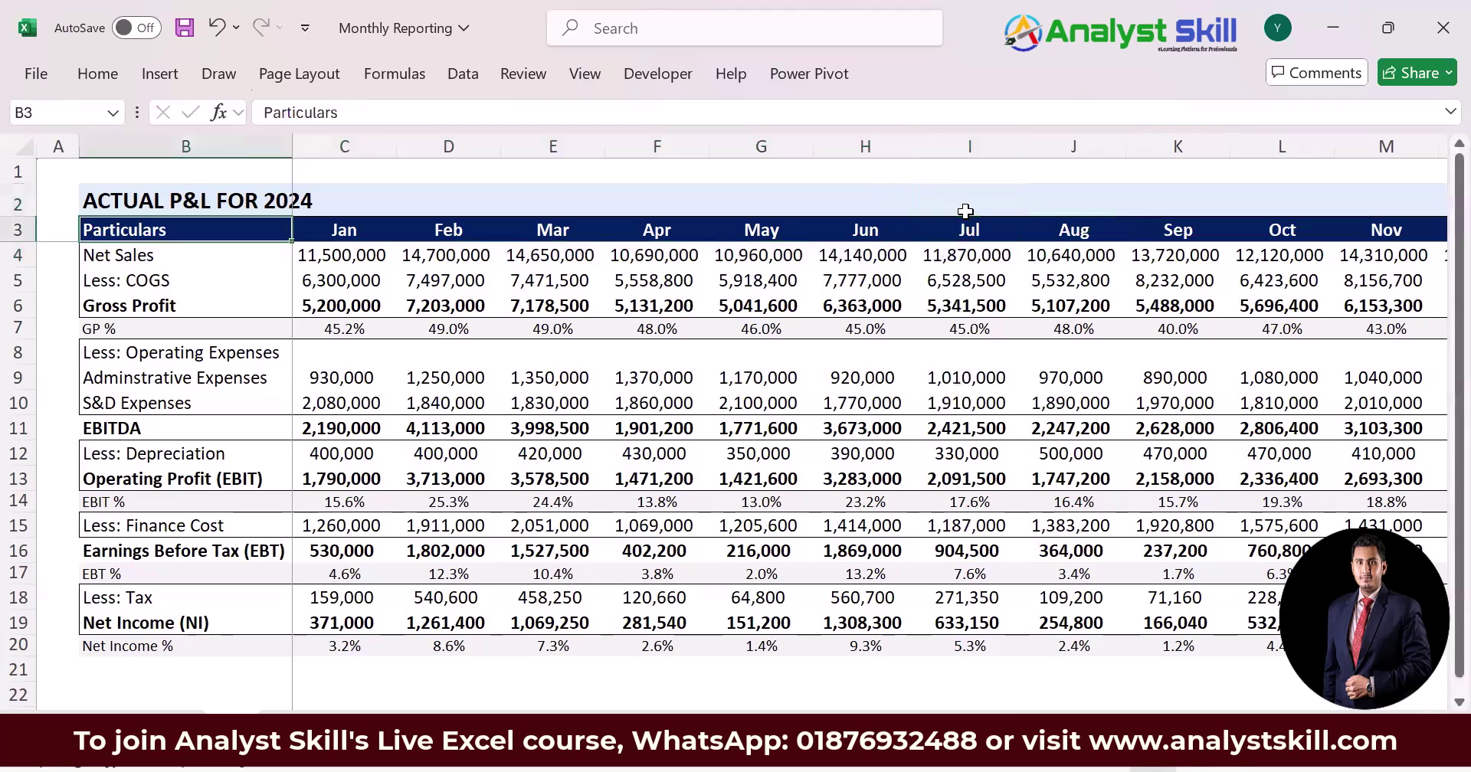
# Copy the YTD Actual formula from H7 on the report and paste only formulas into the expense rows H11:H12
pyautogui.hotkey('ctrl', 'pageup')
pyautogui.hotkey('ctrl', 'c')
pyautogui.press('Down')
pyautogui.press('Down')
pyautogui.press('Down')
pyautogui.press('Down')
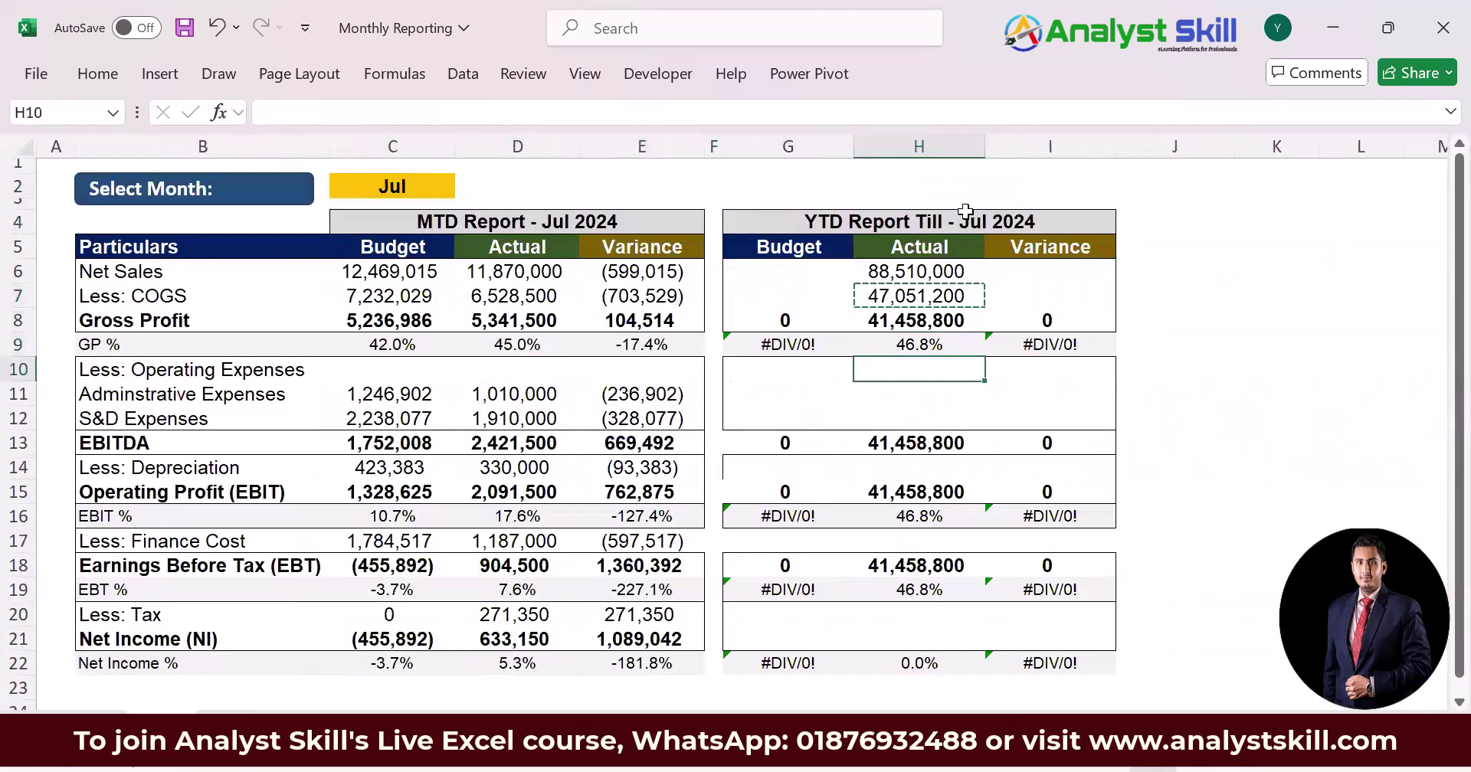
pyautogui.hotkey('shift', 'Down')
pyautogui.hotkey('ctrl', 'alt', 'v')
pyautogui.press('f')
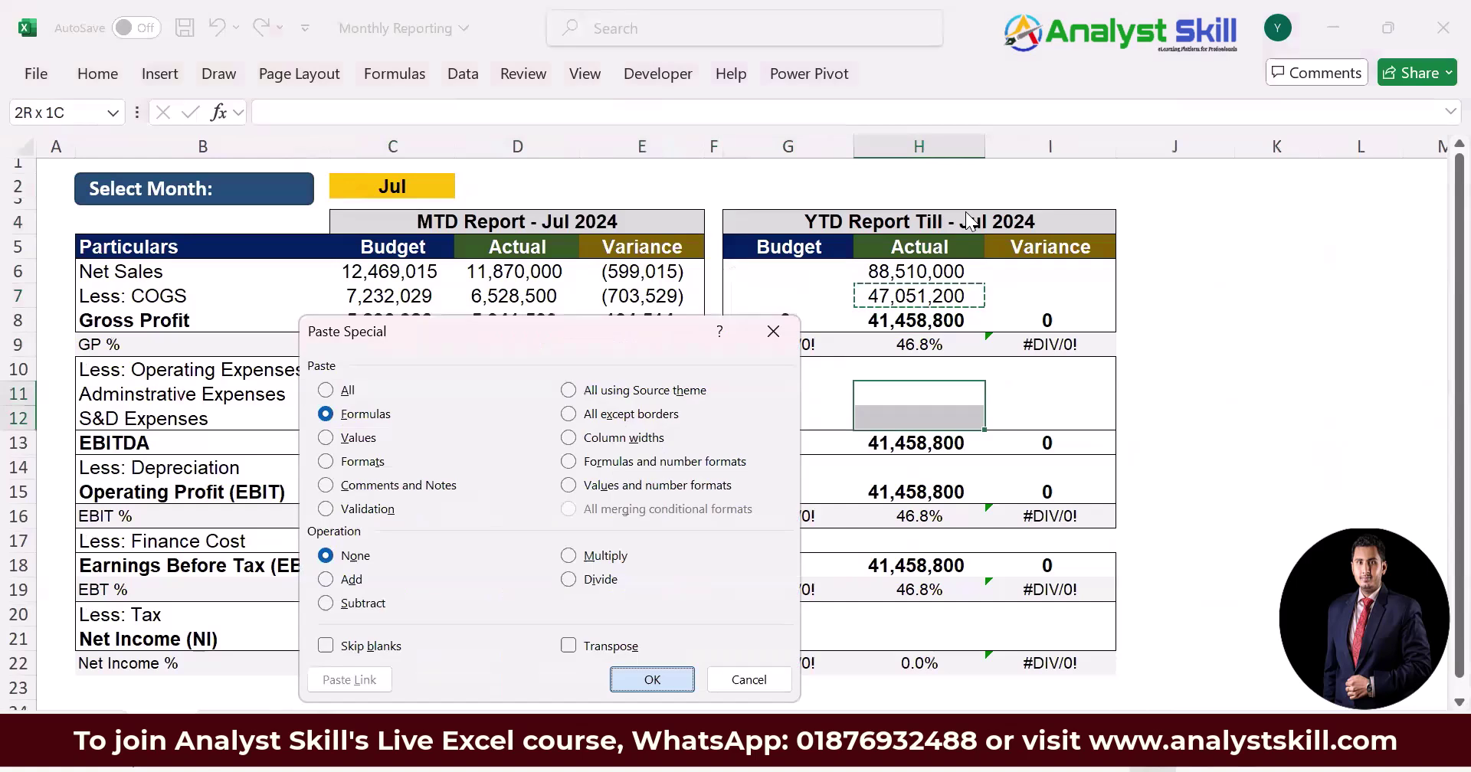
pyautogui.press('Return')
# Paste the copied YTD Actual formula into the Depreciation row (H14) and the Finance Cost row (H17)
pyautogui.press('Down')
pyautogui.press('Down')
pyautogui.hotkey('ctrl', 'alt', 'v')
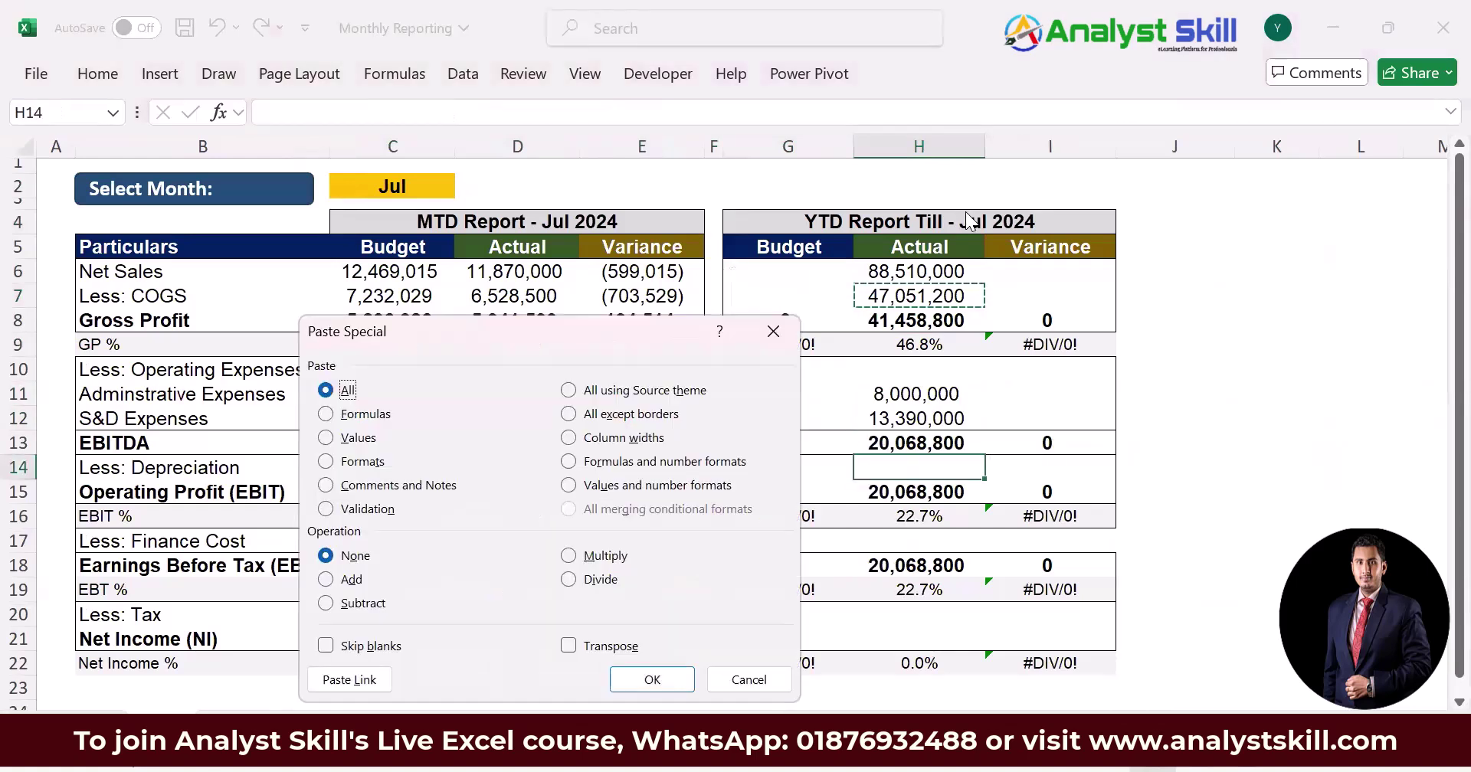
pyautogui.press('f')
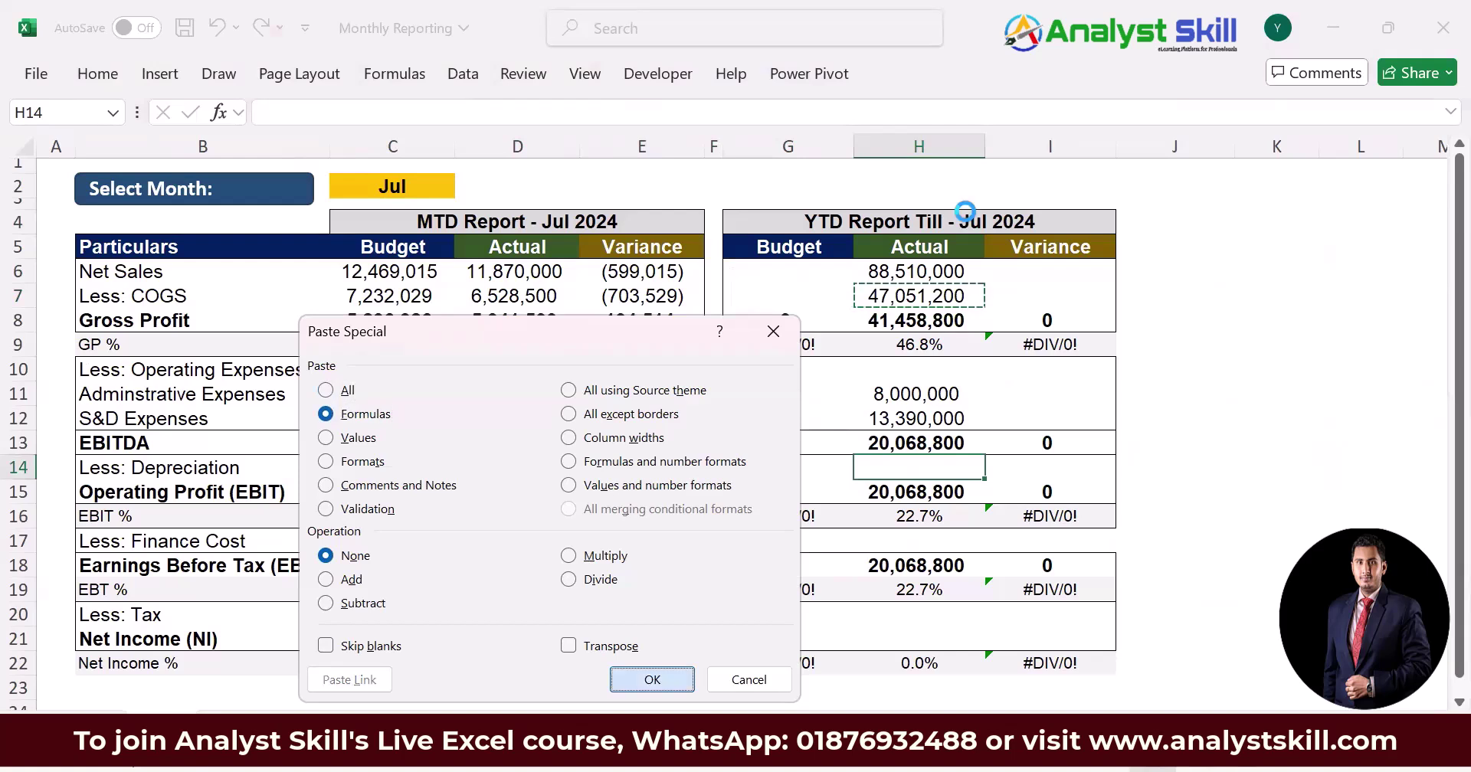
pyautogui.press('Return')
pyautogui.press('Down')
pyautogui.press('Down')
pyautogui.press('Down')
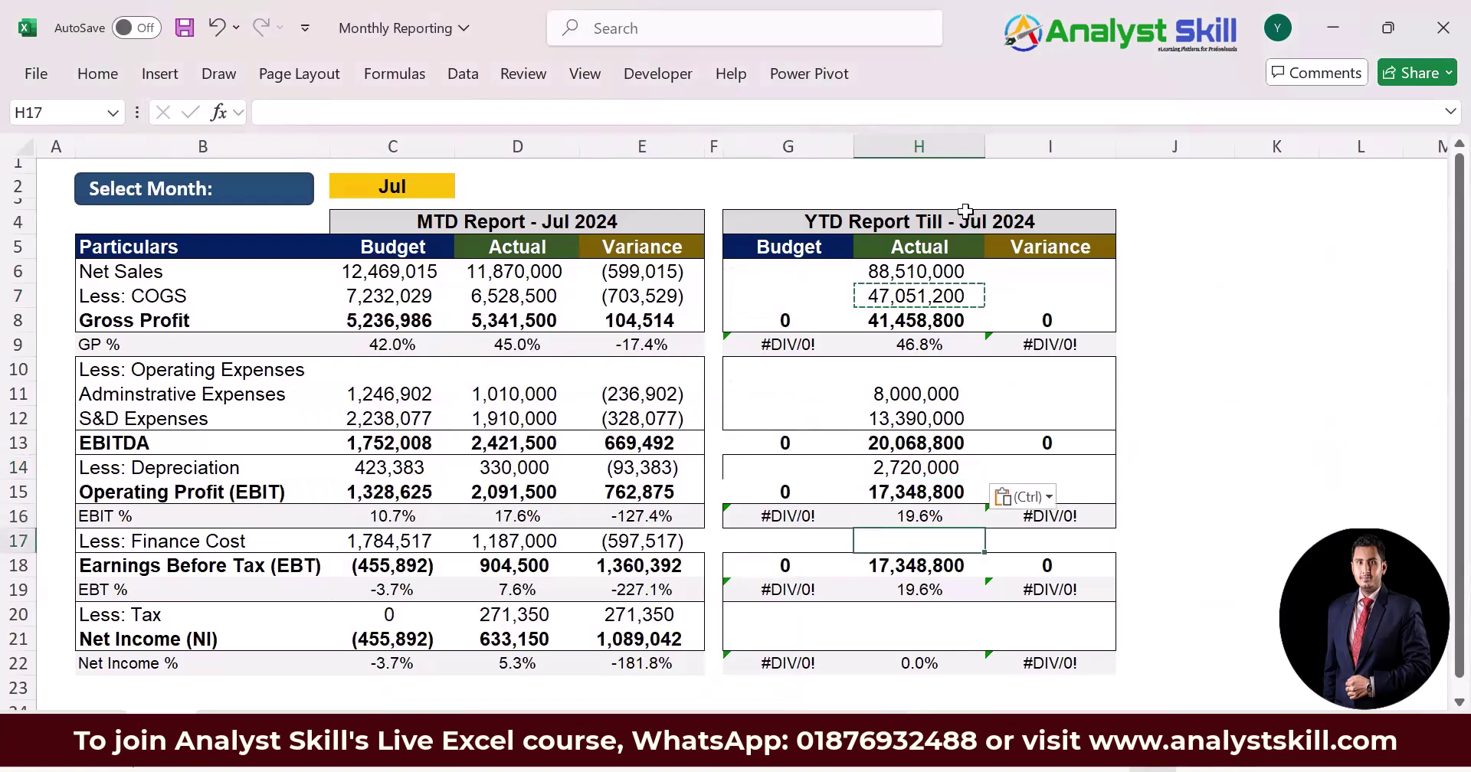
pyautogui.hotkey('ctrl', 'v')
# Fill the YTD Actual cells for Tax and Net Income, H20:H21, with the copied formula
pyautogui.press('Down')
pyautogui.press('Down')
pyautogui.press('Down')
pyautogui.hotkey('shift', 'Down')
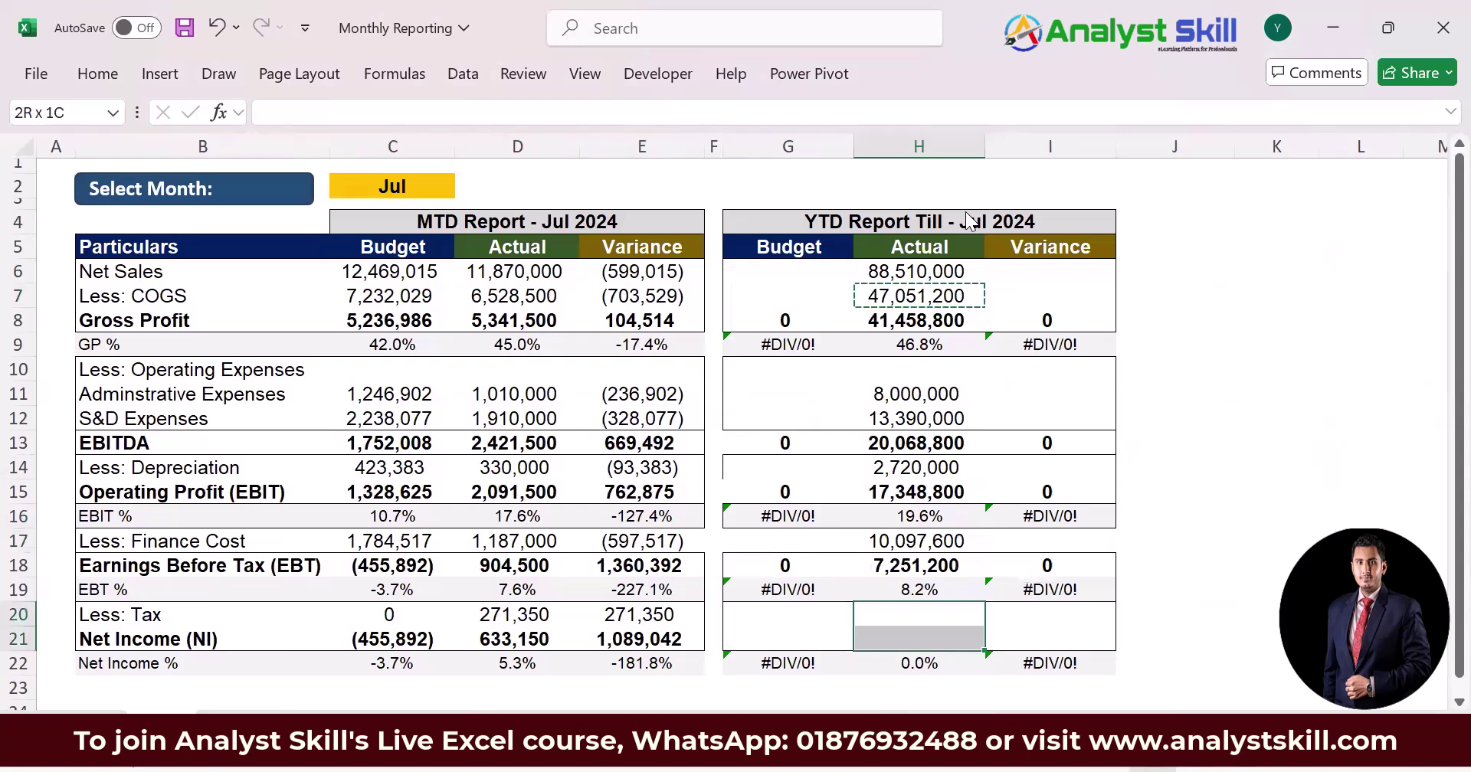
pyautogui.press('F4')
# Copy the YTD Actual formulas in H6:H7 into the YTD Budget cells G6:G7
pyautogui.press('Left')
pyautogui.press('Up')
pyautogui.press('Up')
pyautogui.press('Up')
pyautogui.press('Up')
pyautogui.press('Up')
pyautogui.press('Up')
pyautogui.press('Up')
pyautogui.press('Up')
pyautogui.press('Up')
pyautogui.press('Up')
pyautogui.press('Up')
pyautogui.press('Up')
pyautogui.press('Up')
pyautogui.press('Up')
pyautogui.press('Right')
pyautogui.press('Left')
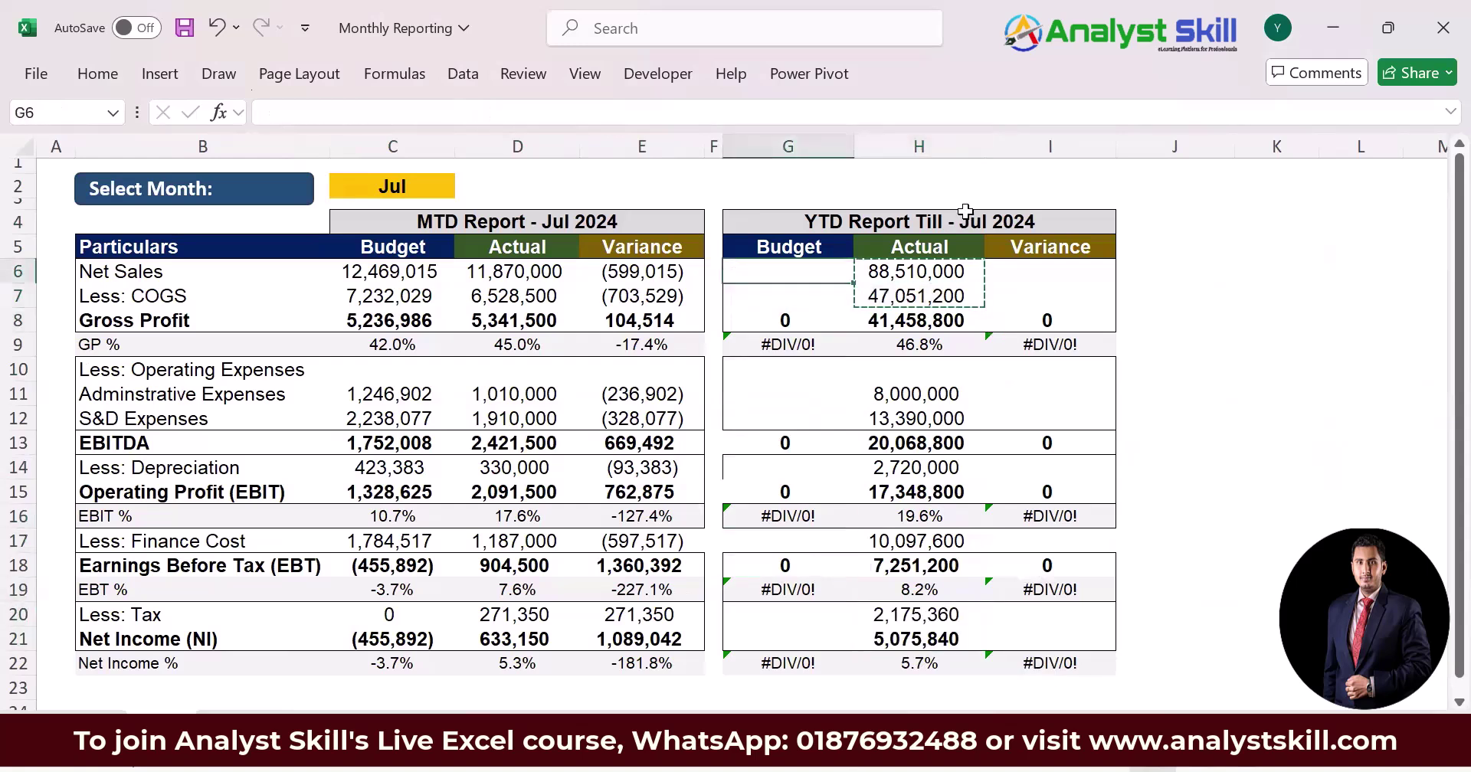
pyautogui.hotkey('ctrl', 'v')
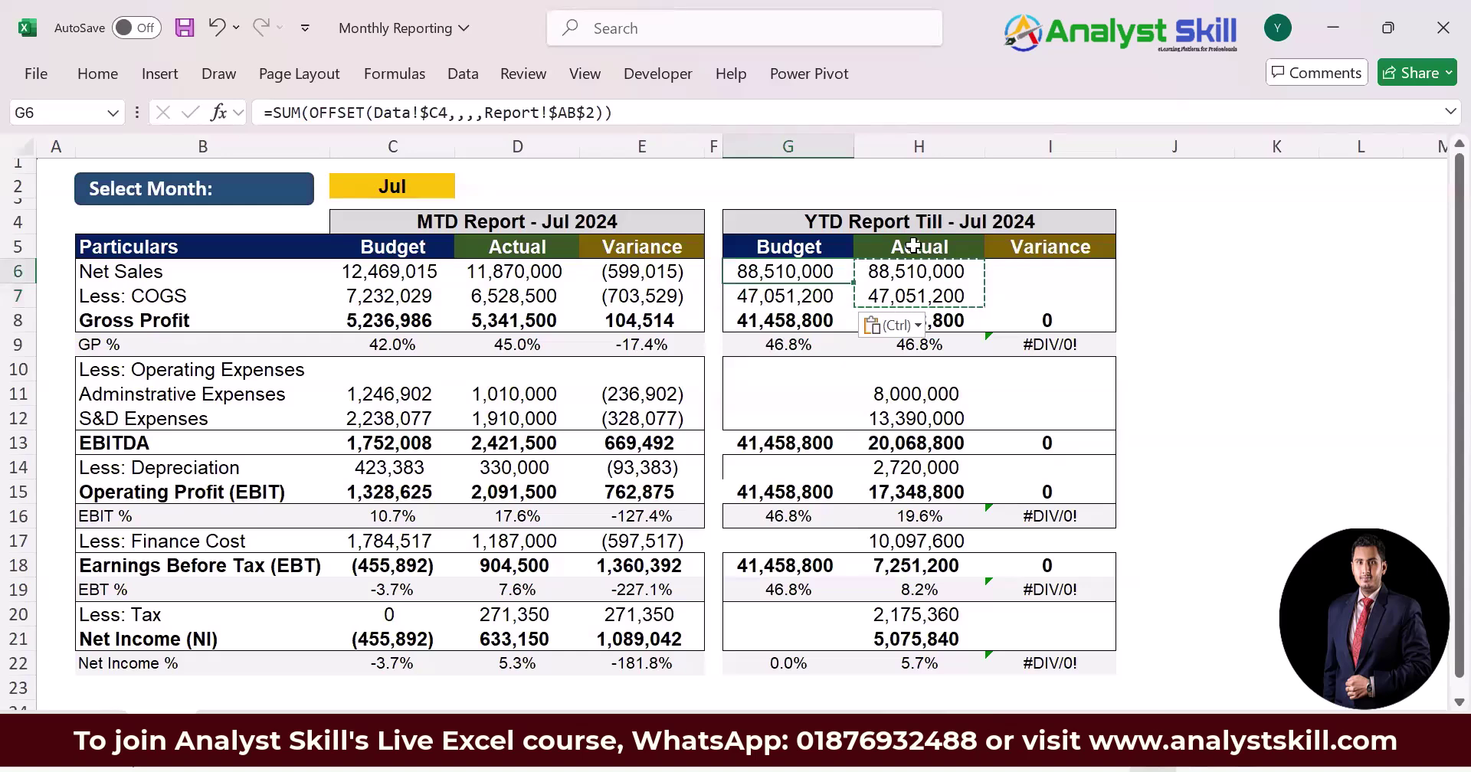
# Examine the formula in G6 and locate the forecasted January Net Sales cell, R4, on the Data sheet
pyautogui.press('F2')
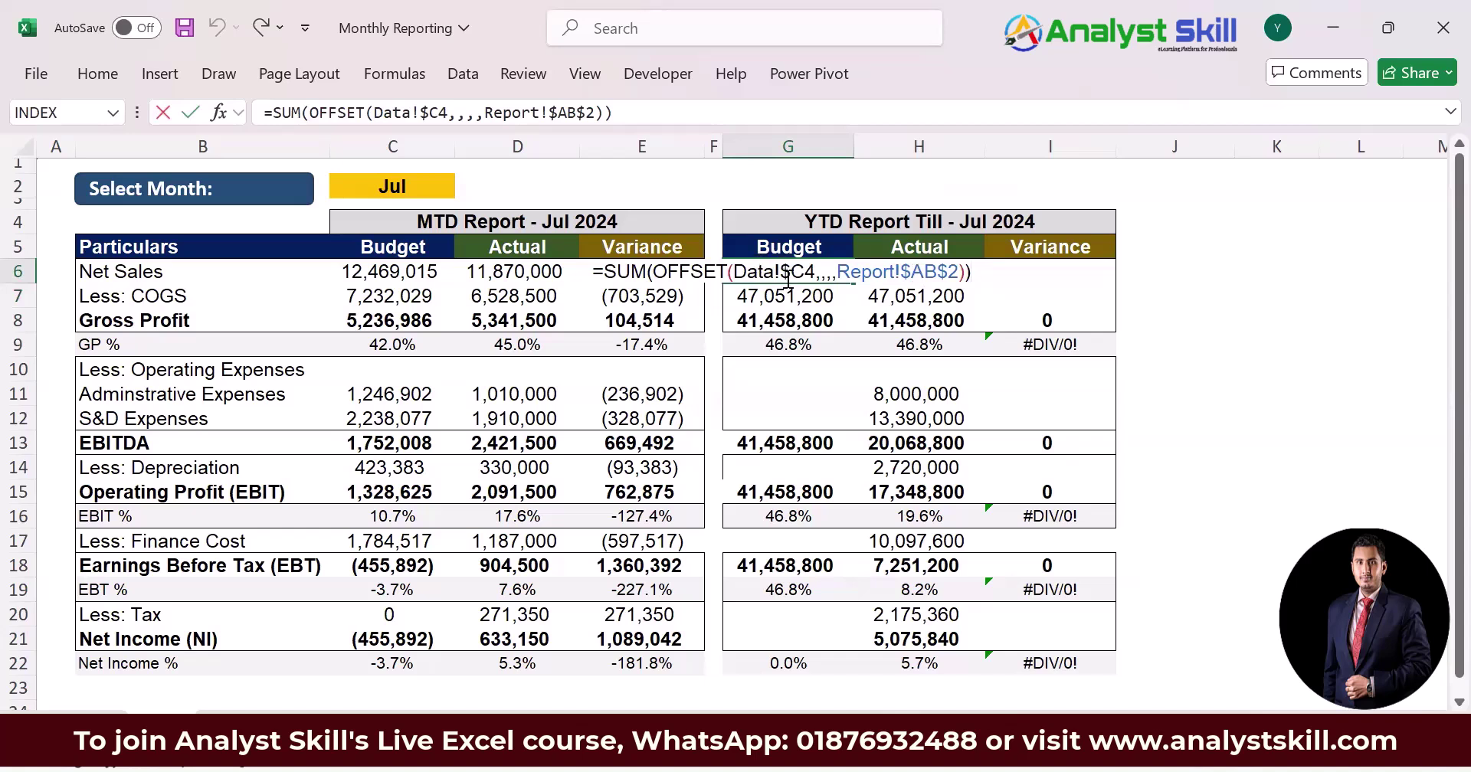
pyautogui.press('Escape')
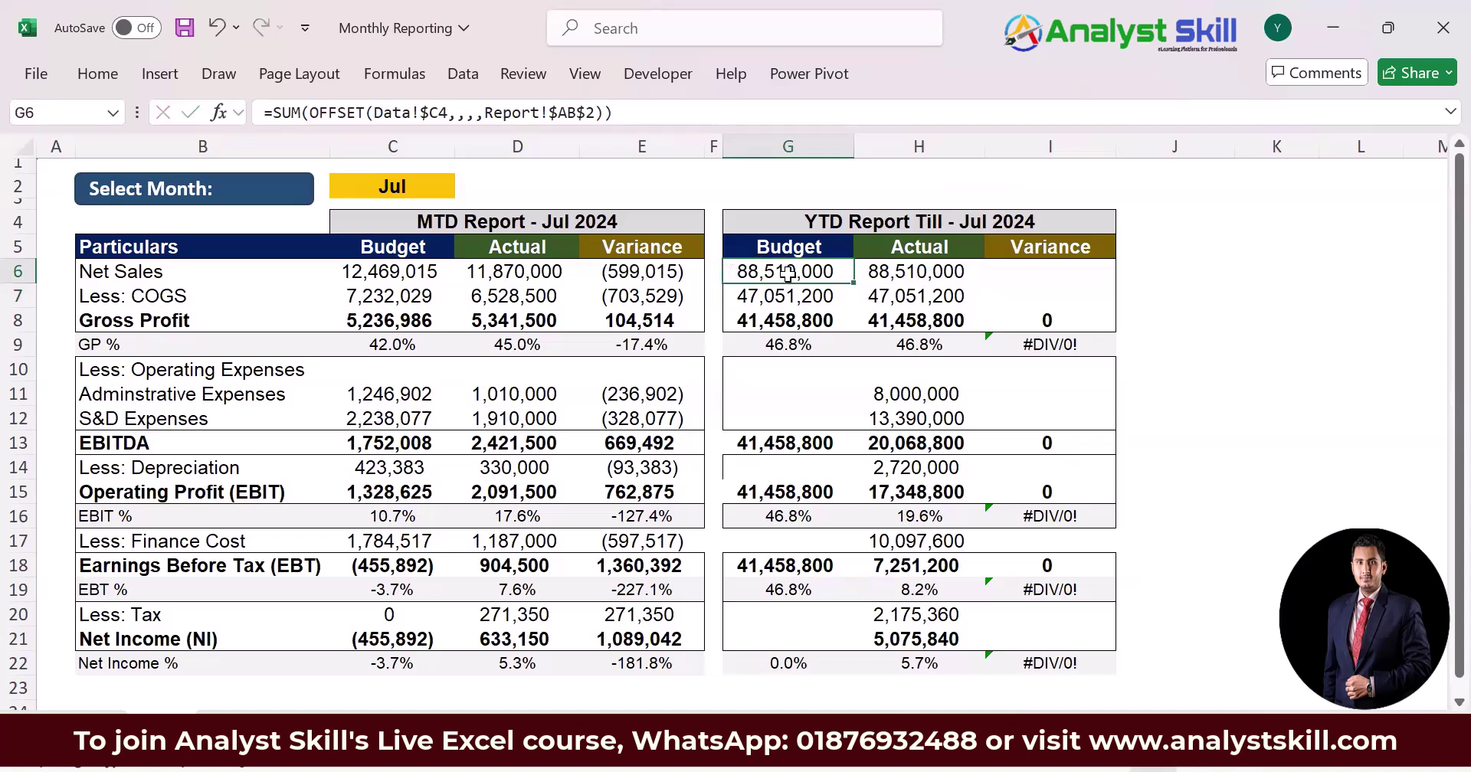
pyautogui.hotkey('ctrl', 'pagedown')
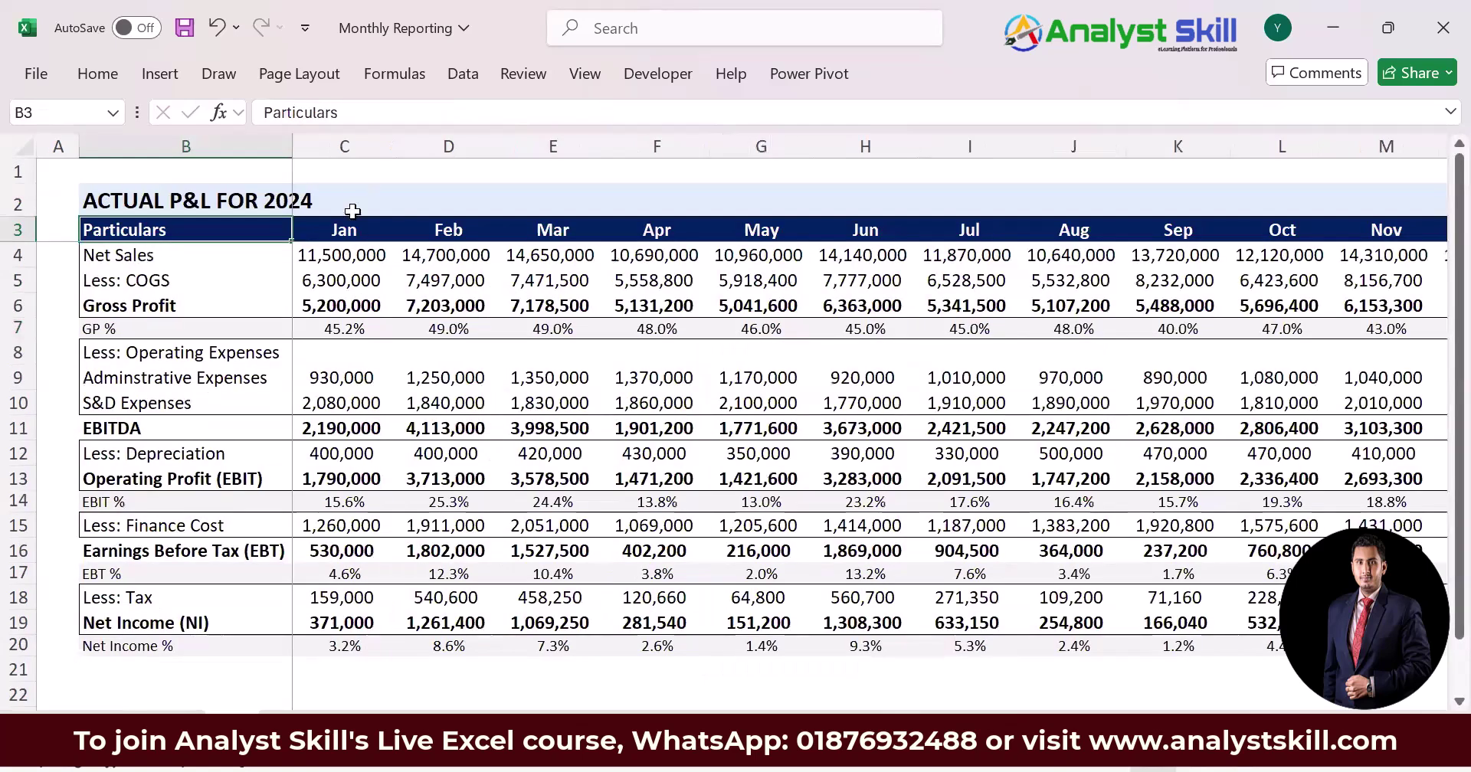
pyautogui.click(326, 253)
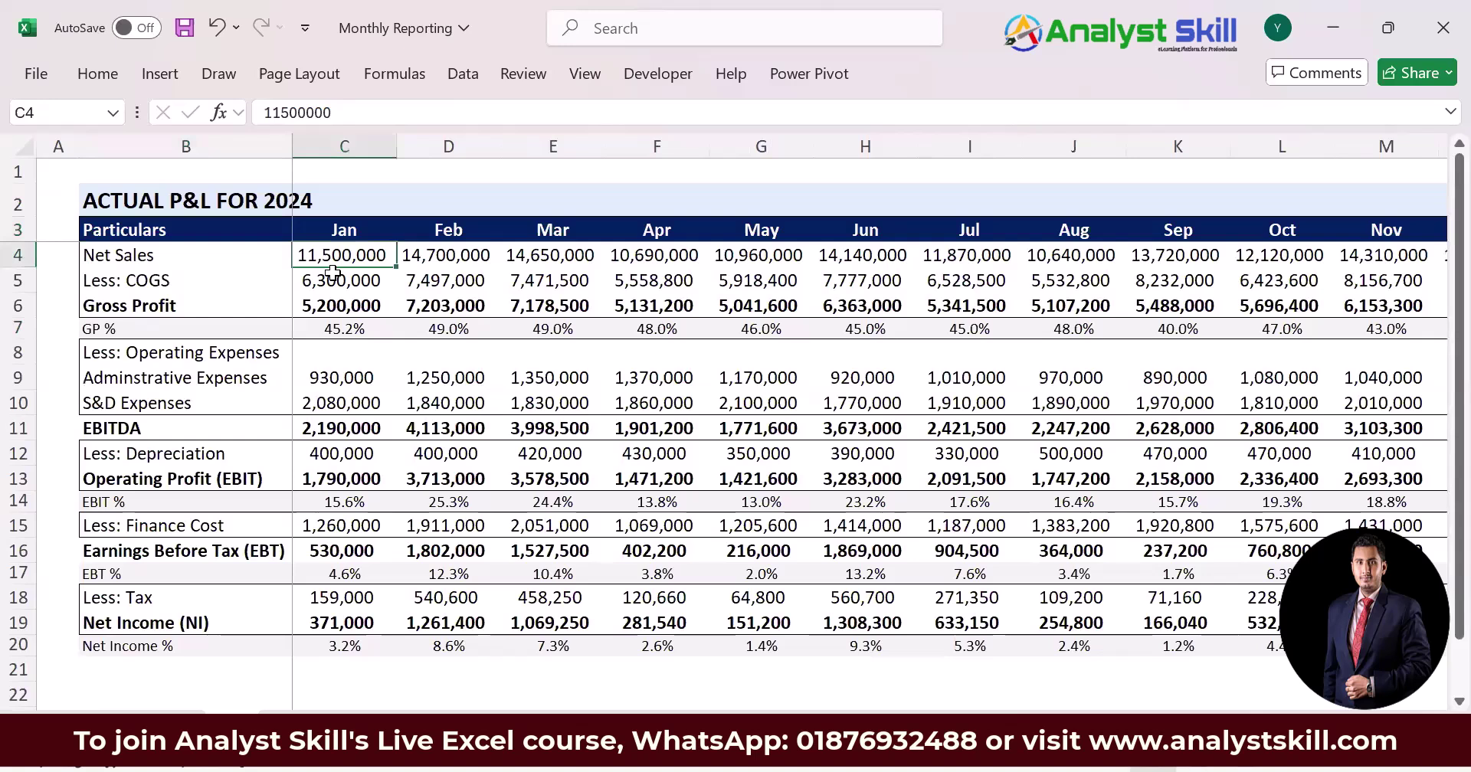
pyautogui.press('Right')
pyautogui.press('Right')
pyautogui.press('Right')
pyautogui.press('Right')
pyautogui.press('Right')
pyautogui.press('Right')
pyautogui.press('Right')
pyautogui.press('Right')
pyautogui.press('Right')
pyautogui.press('Right')
pyautogui.press('Right')
pyautogui.press('Right')
pyautogui.press('Right')
pyautogui.press('Right')
pyautogui.press('Right')
pyautogui.press('Right')
pyautogui.press('Right')
pyautogui.press('Right')
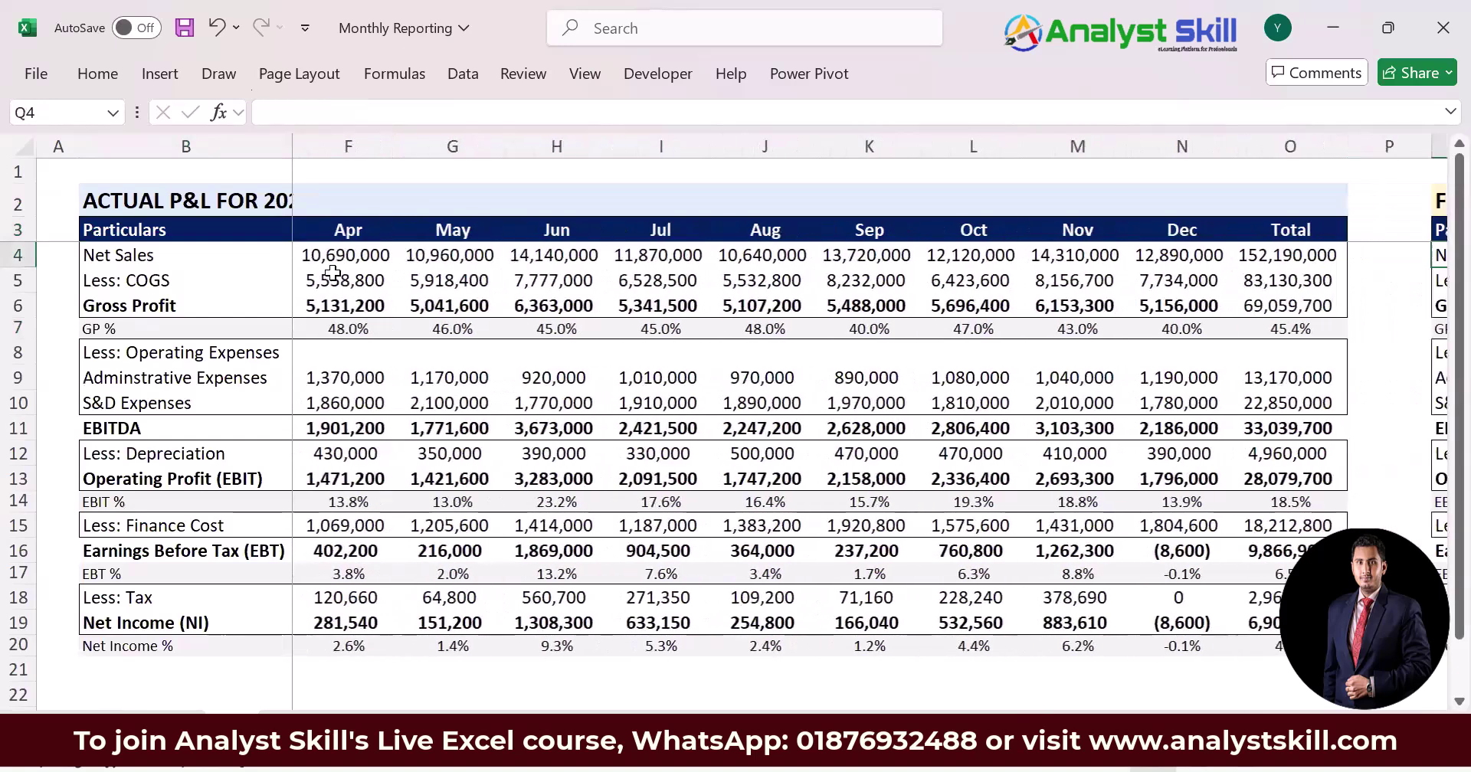
pyautogui.press('Right')
pyautogui.press('Right')
pyautogui.press('Right')
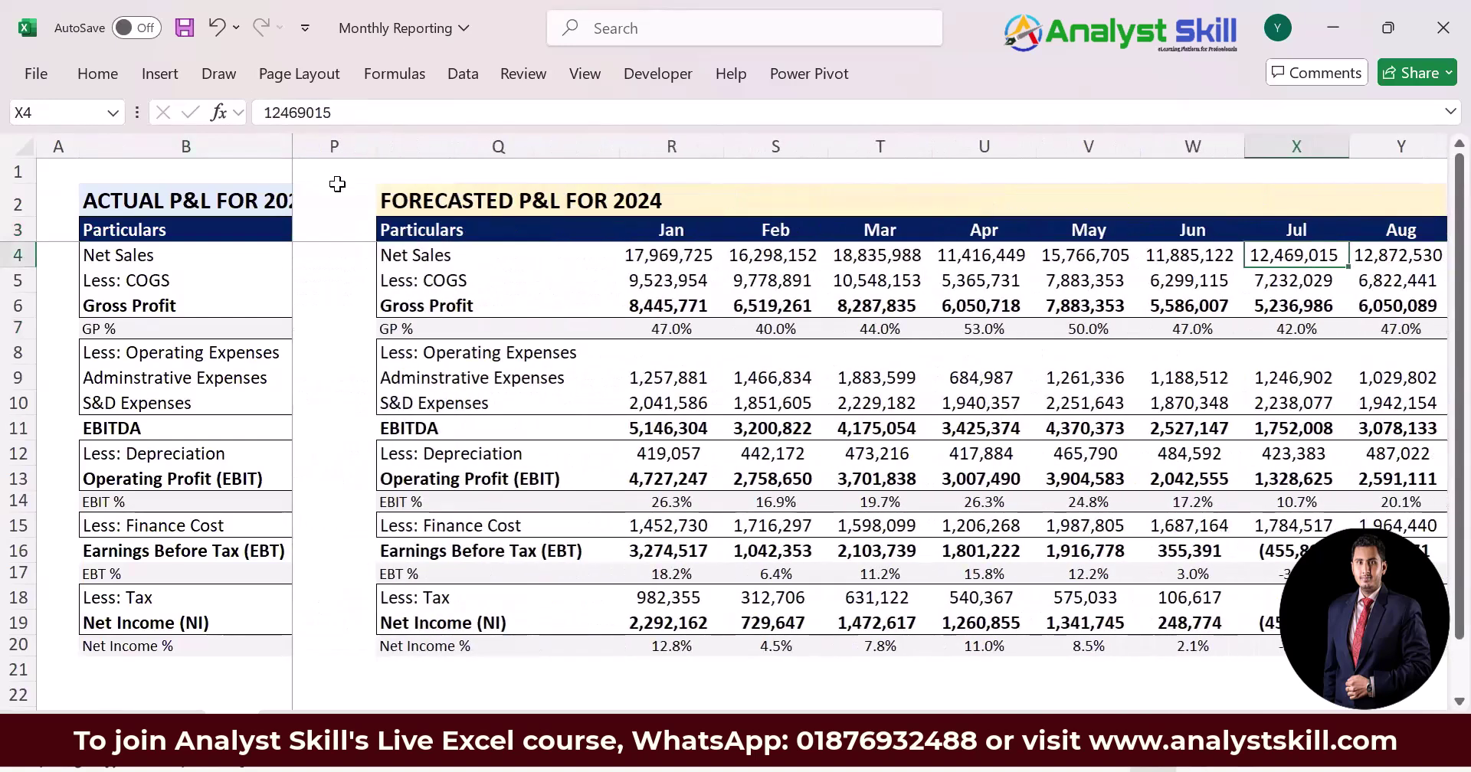
pyautogui.click(651, 257)
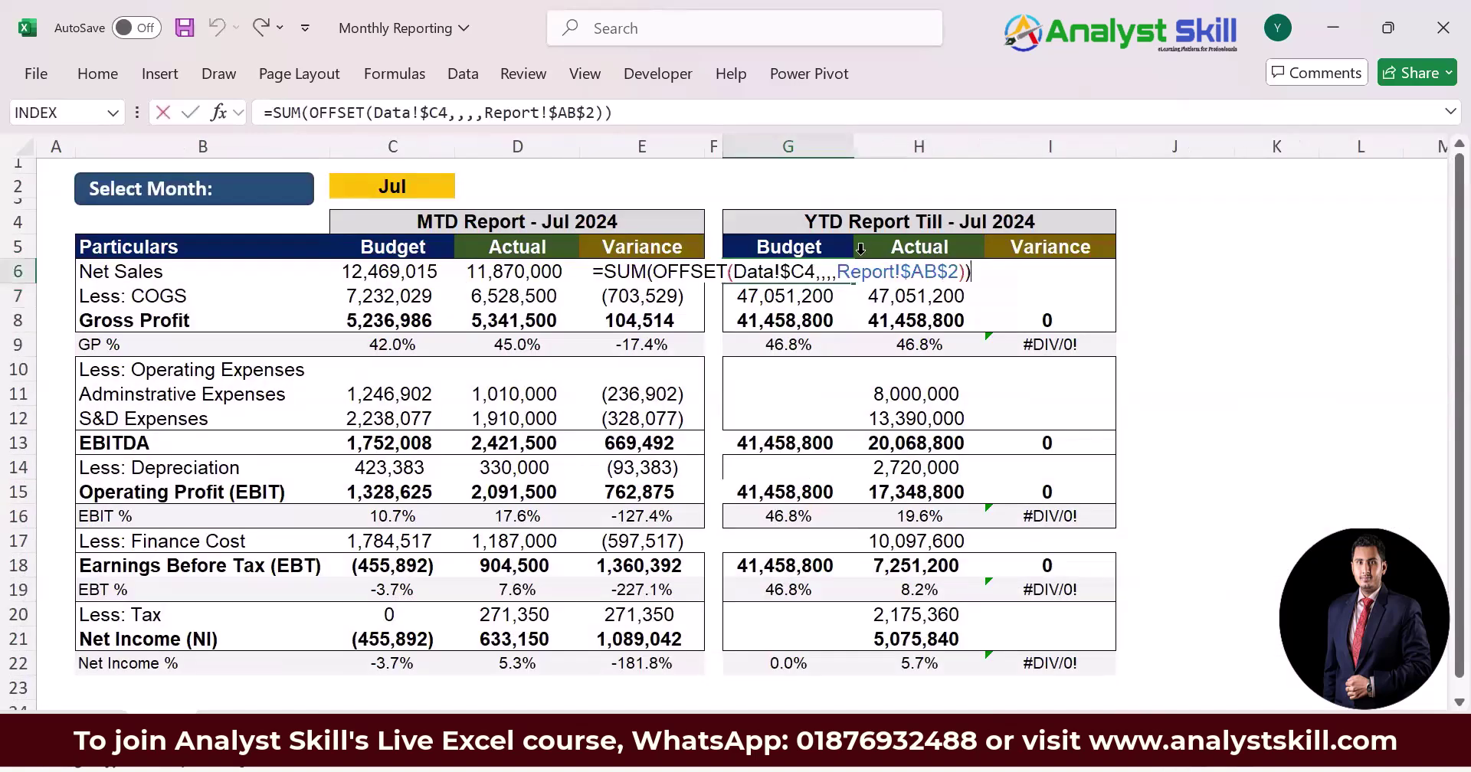
# Change the YTD Budget formula for Net Sales in G6 to reference Data!$R4 instead of Data!$C4
pyautogui.click(796, 270)
pyautogui.press('BackSpace')
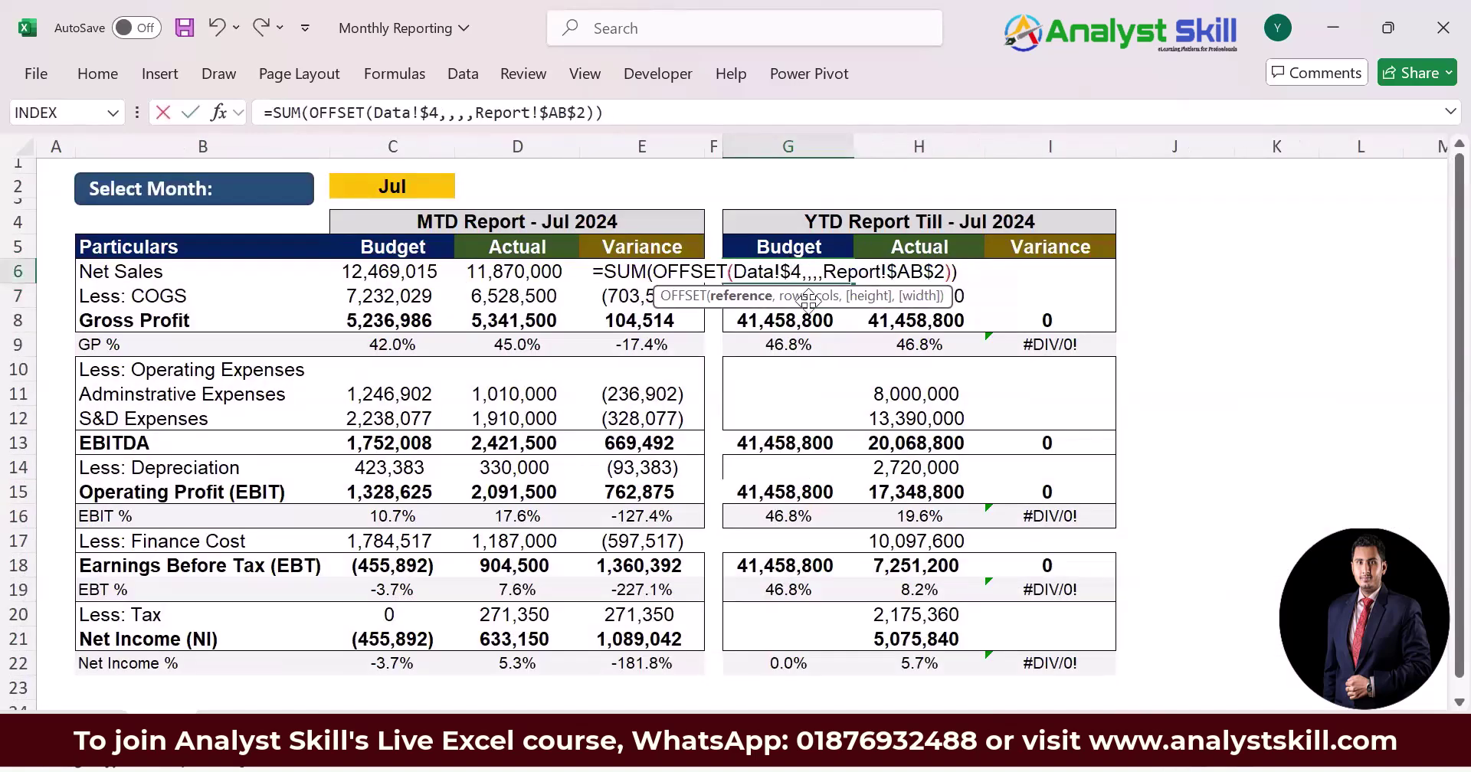
pyautogui.write('R')
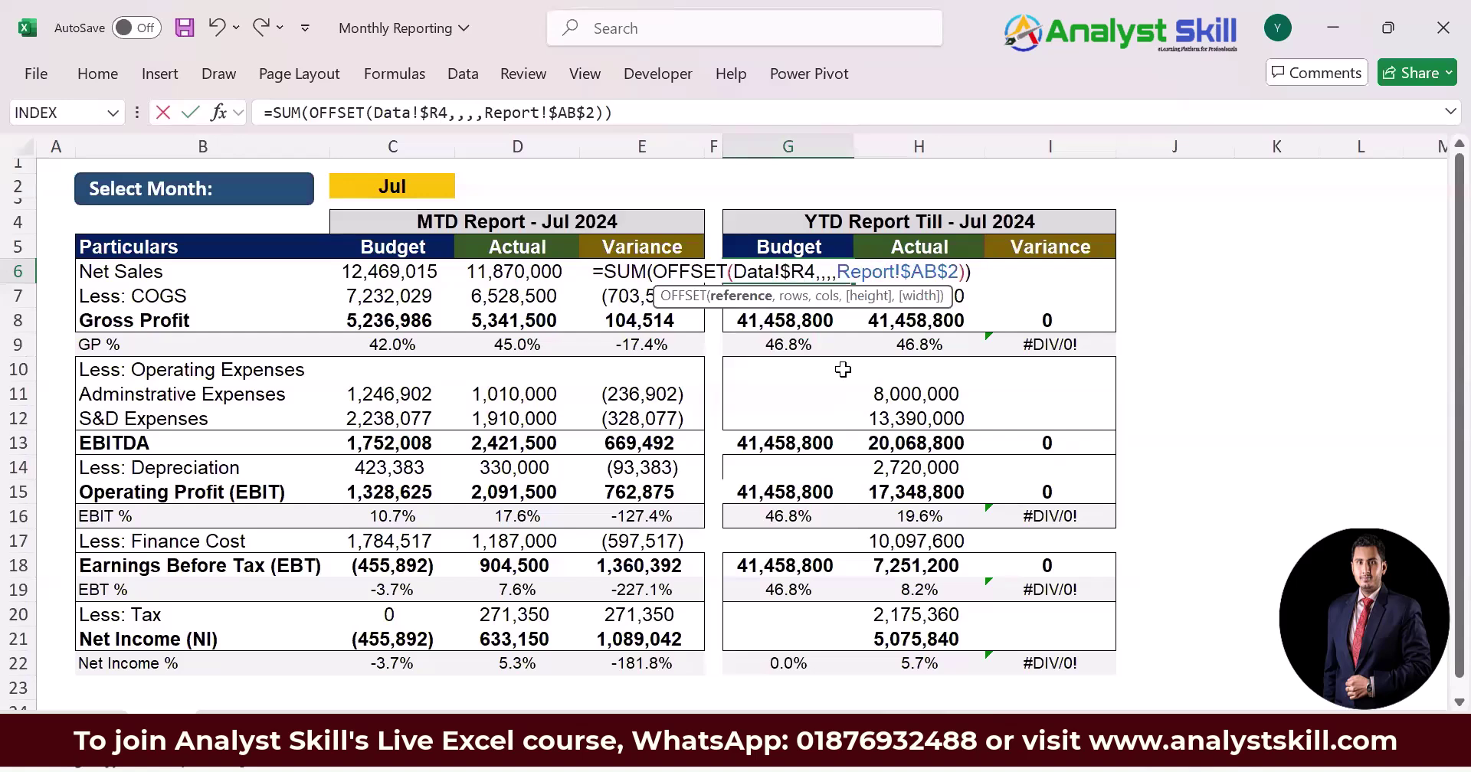
pyautogui.hotkey('ctrl', 'Return')
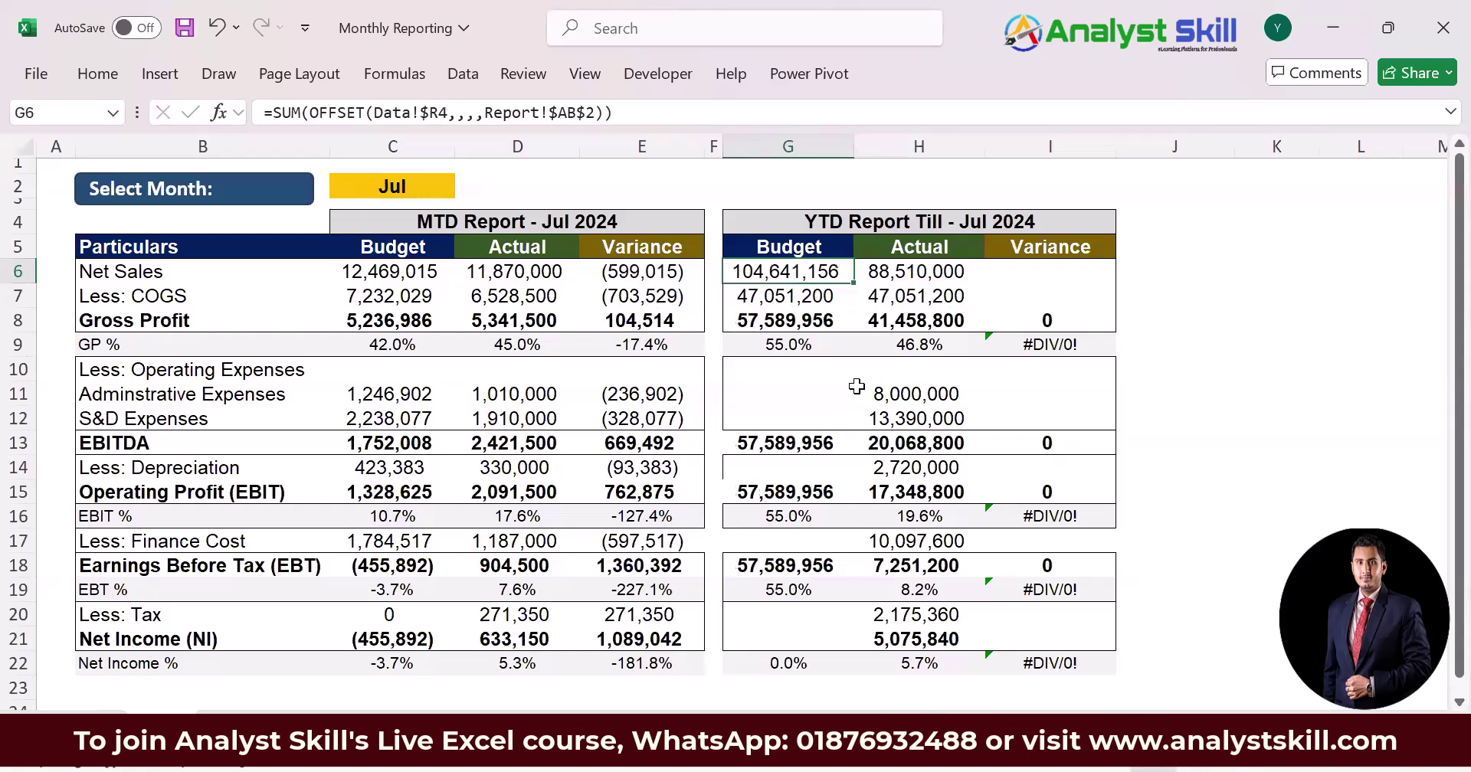
# Copy the YTD Budget formula from G6 into the COGS cell G7, pasting formulas only
pyautogui.hotkey('ctrl', 'c')
pyautogui.press('Down')
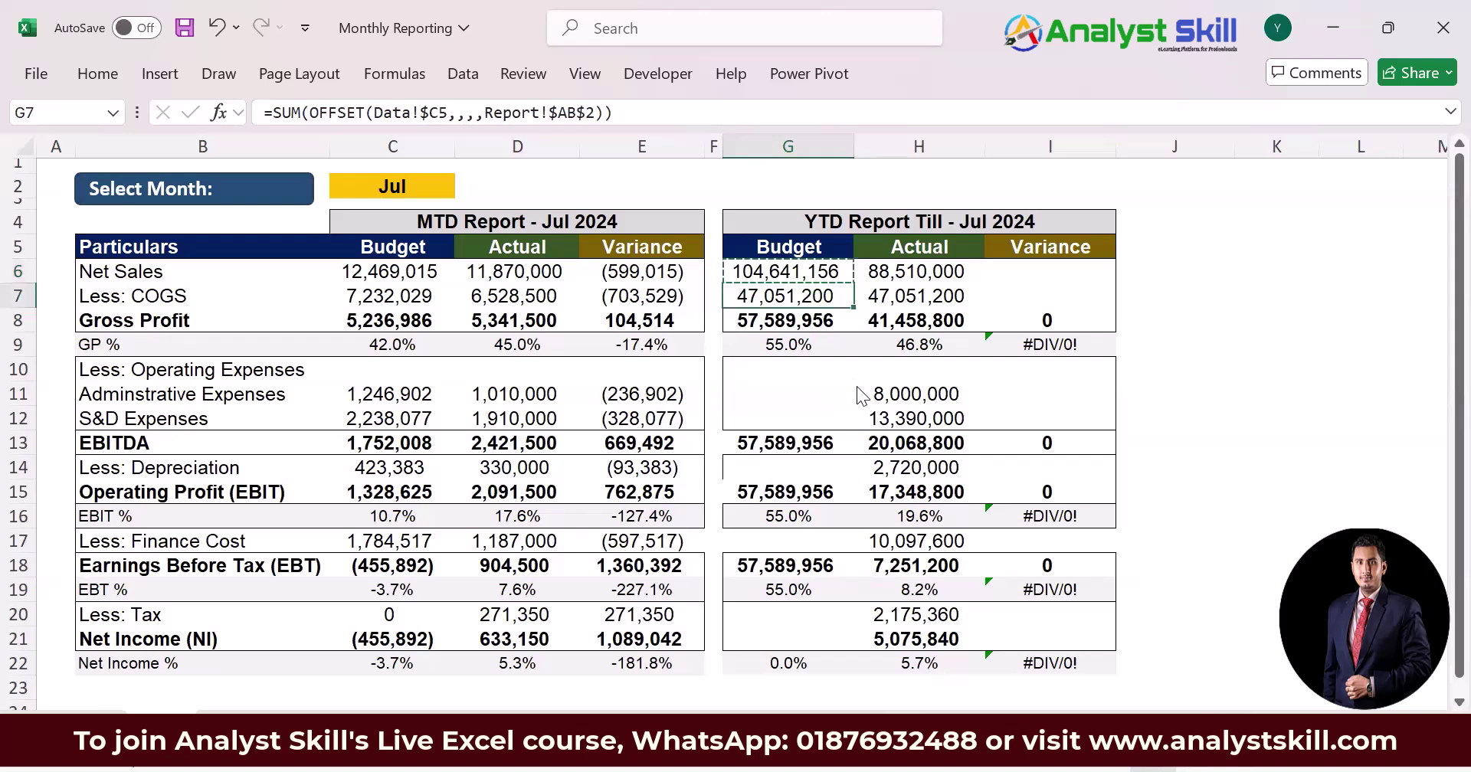
pyautogui.hotkey('ctrl', 'alt', 'v')
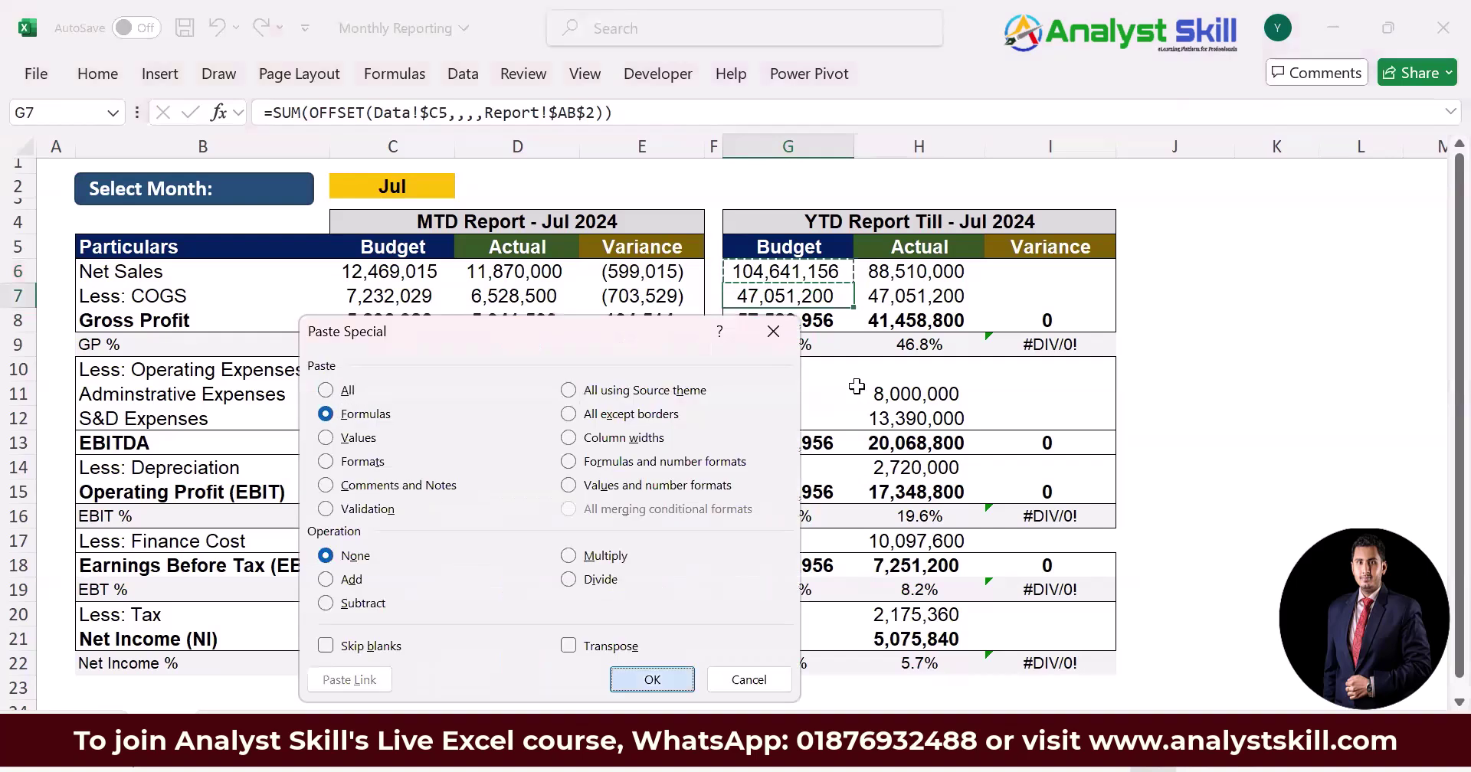
pyautogui.press('Return')
# Copy the YTD Budget formula from G7 into the Administrative and S&D Expenses cells, G11:G12
pyautogui.hotkey('ctrl', 'c')
pyautogui.press('Down')
pyautogui.press('Down')
pyautogui.press('Down')
pyautogui.press('Down')
pyautogui.hotkey('shift', 'Down')
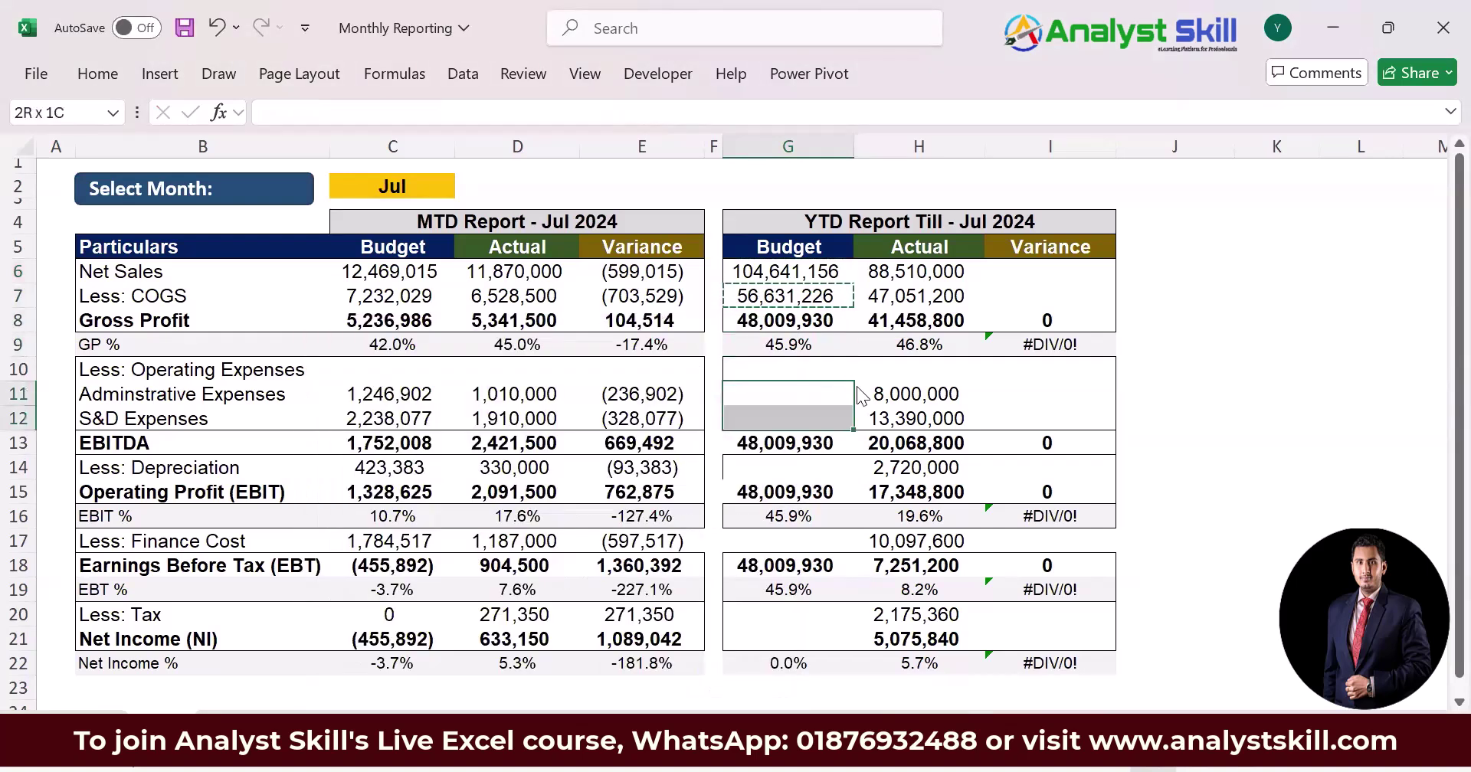
pyautogui.hotkey('ctrl', 'v')
# Paste the copied YTD Budget formula into the Depreciation row (G14) and the Finance Cost row (G17)
pyautogui.press('Down')
pyautogui.press('Down')
pyautogui.press('Down')
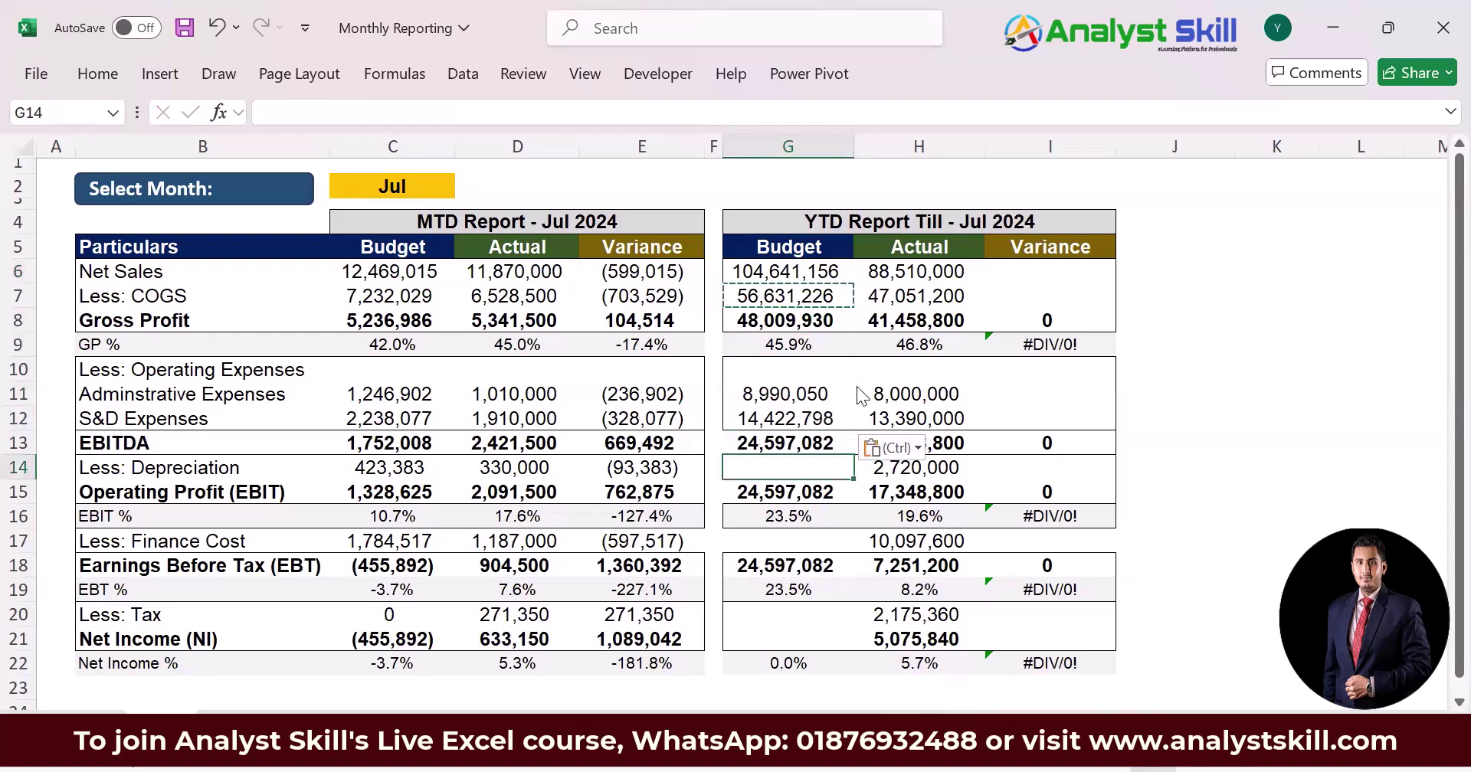
pyautogui.hotkey('ctrl', 'v')
pyautogui.press('Down')
pyautogui.press('Down')
pyautogui.press('Down')
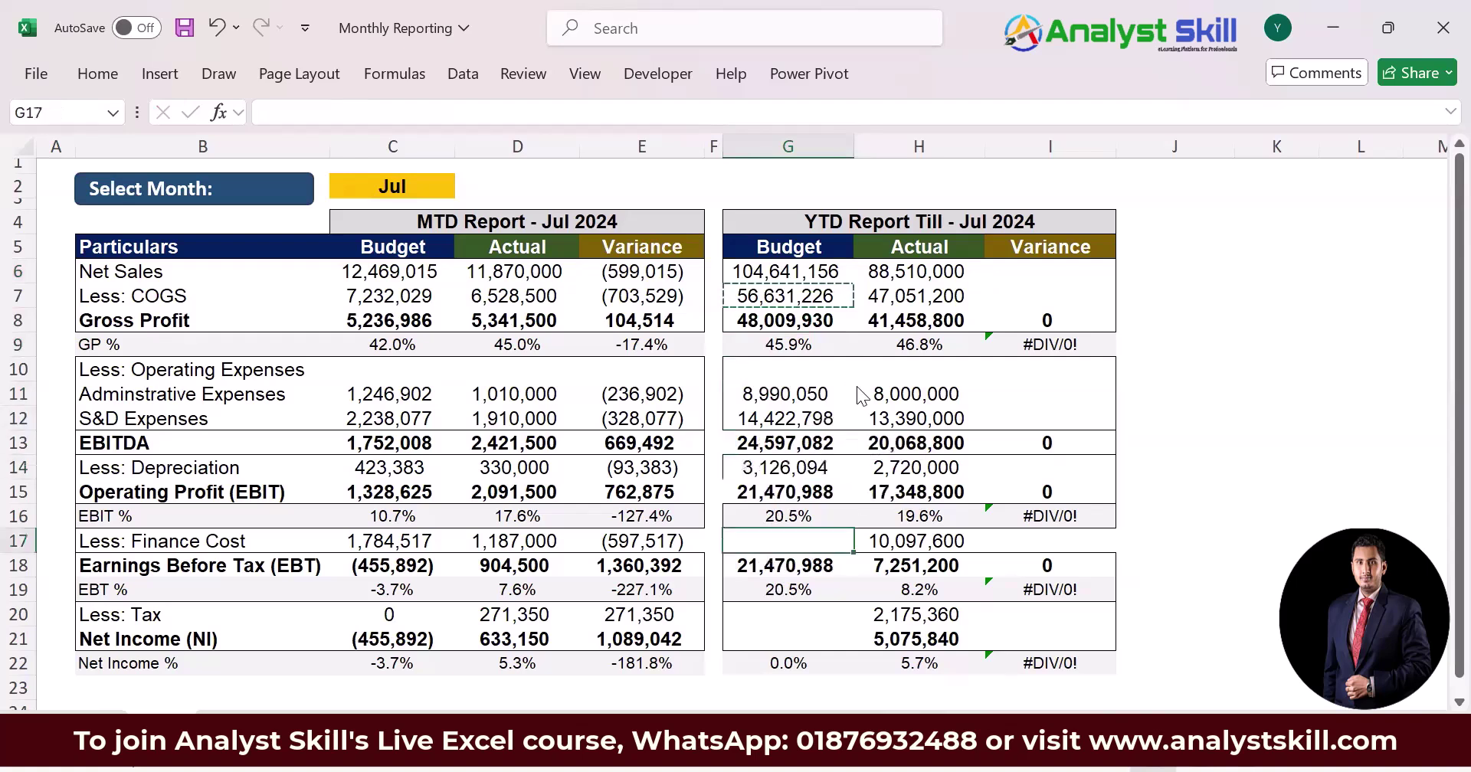
pyautogui.hotkey('ctrl', 'v')
# Fill the YTD Budget cells for Tax and Net Income, G20:G21, with the copied formula
pyautogui.press('Down')
pyautogui.press('Down')
pyautogui.press('Down')
pyautogui.hotkey('shift', 'Down')
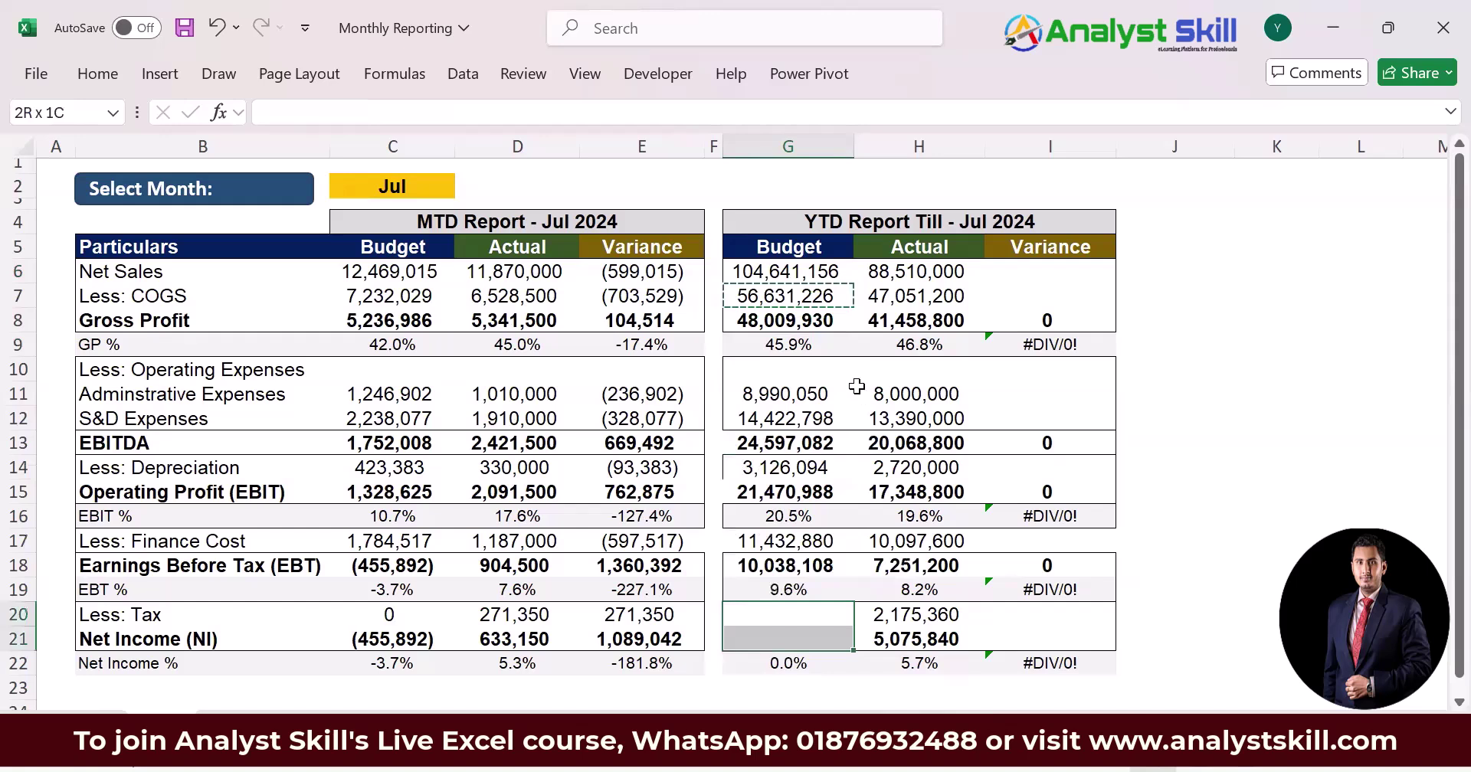
pyautogui.hotkey('ctrl', 'v')
# Enter the YTD Variance formula, Actual minus Budget, for Net Sales and COGS in I6:I7
pyautogui.press('Right')
pyautogui.press('Up')
pyautogui.press('Up')
pyautogui.press('Up')
pyautogui.press('Up')
pyautogui.press('Up')
pyautogui.press('Up')
pyautogui.press('Up')
pyautogui.press('Up')
pyautogui.press('Up')
pyautogui.press('Up')
pyautogui.press('Up')
pyautogui.press('Up')
pyautogui.press('Up')
pyautogui.press('Up')
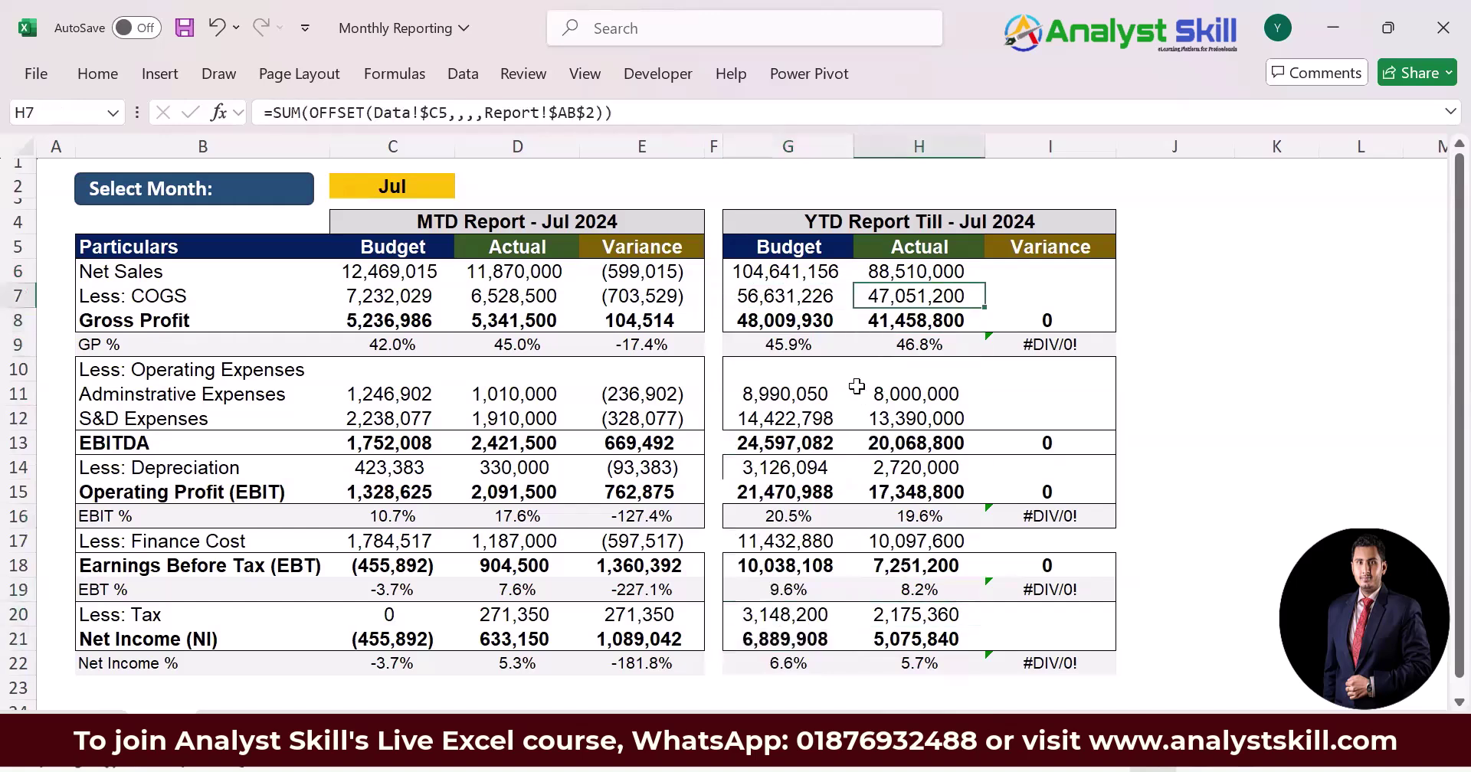
pyautogui.press('Right')
pyautogui.hotkey('shift', 'Down')
pyautogui.write('=')
pyautogui.press('Left')
pyautogui.write('-')
pyautogui.press('Left')
pyautogui.press('Left')
pyautogui.hotkey('ctrl', 'Return')
# Copy the YTD Variance formula from I7 into the Administrative and S&D Expenses cells, I11:I12
pyautogui.press('Down')
pyautogui.hotkey('ctrl', 'c')
pyautogui.press('Down')
pyautogui.press('Down')
pyautogui.press('Down')
pyautogui.press('Down')
pyautogui.hotkey('shift', 'Down')
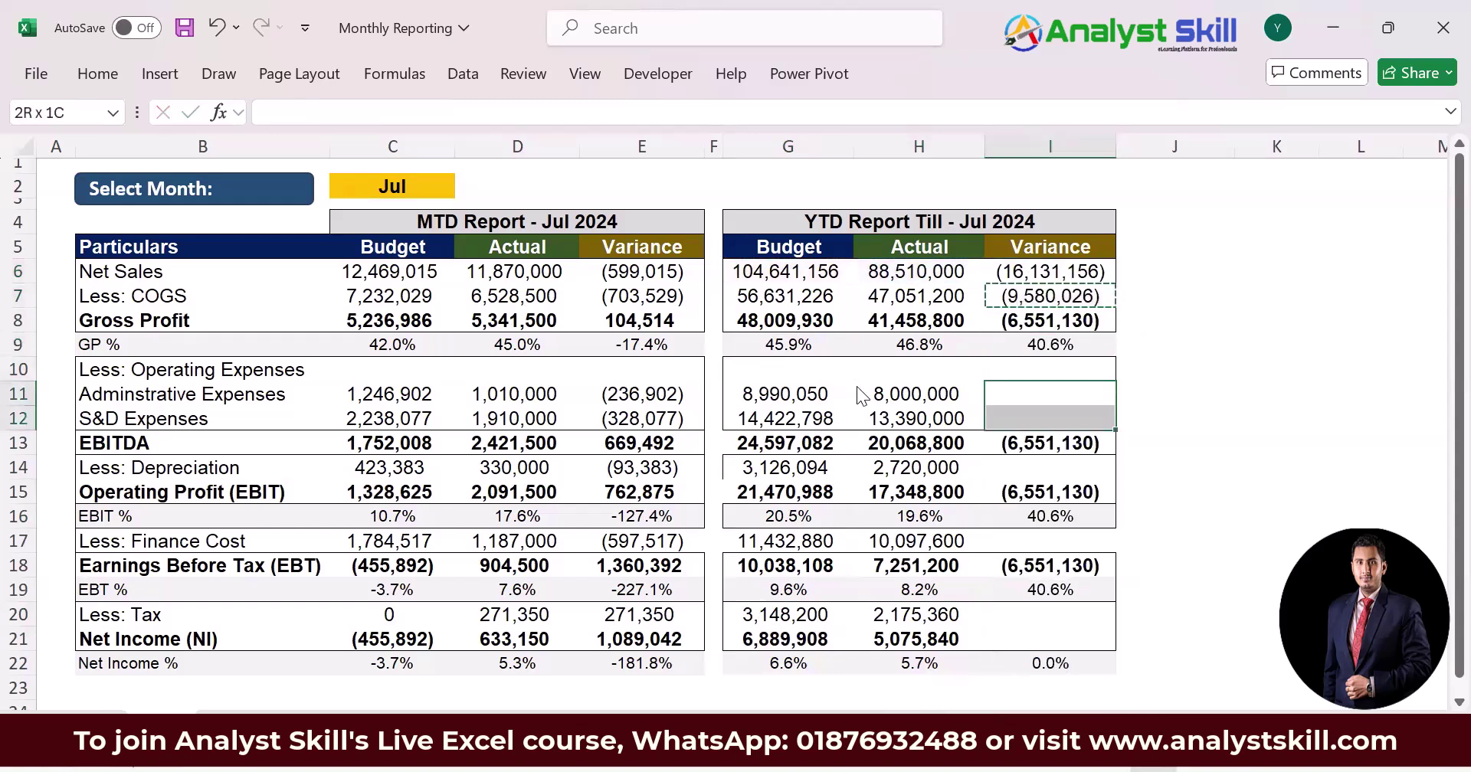
pyautogui.hotkey('ctrl', 'v')
# Paste the copied variance formula into the YTD Depreciation cell I14 and Finance Cost cell I17
pyautogui.press('Down')
pyautogui.press('Down')
pyautogui.press('Down')
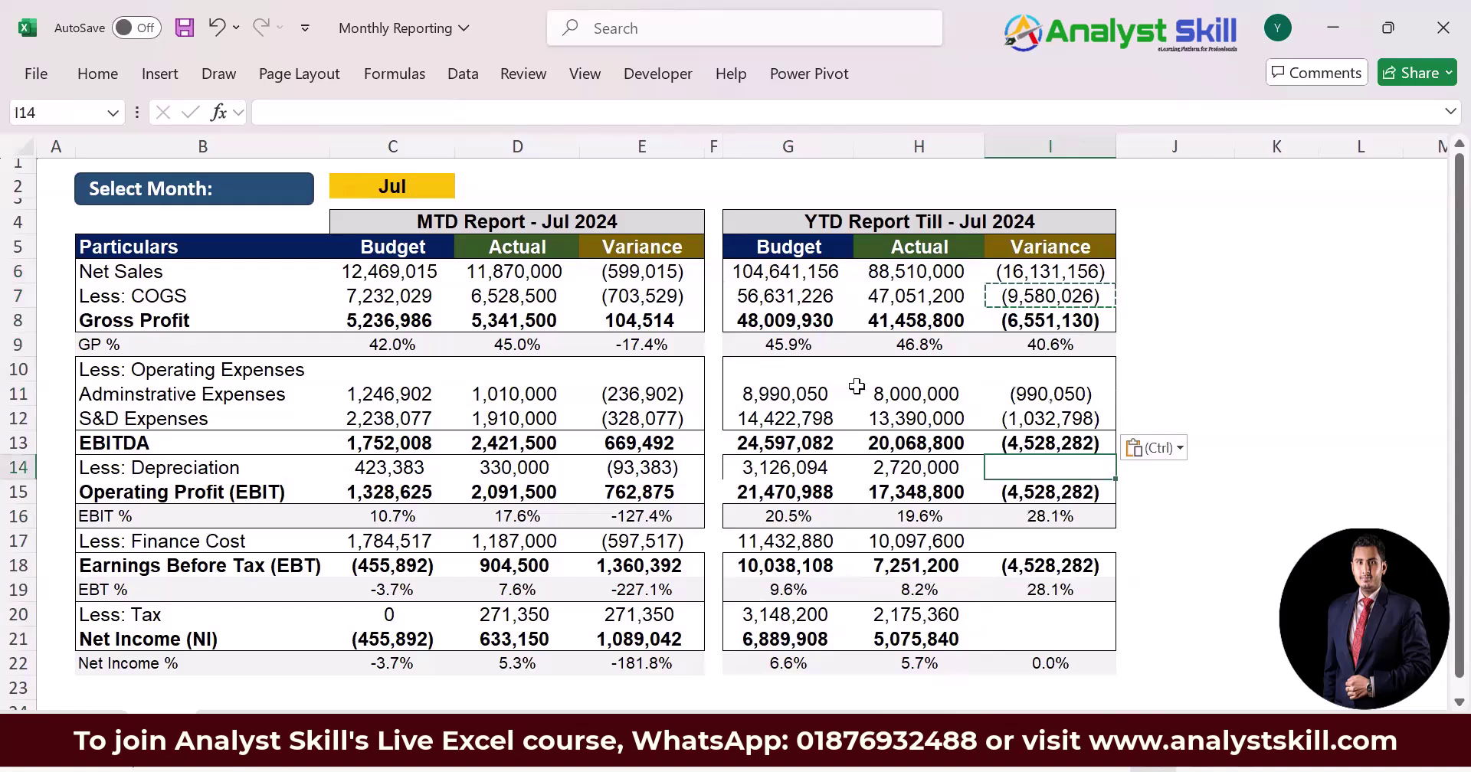
pyautogui.hotkey('ctrl', 'v')
pyautogui.press('Down')
pyautogui.press('Down')
pyautogui.press('Down')
pyautogui.hotkey('ctrl', 'v')
# Fill the YTD Variance cells for Tax and Net Income, I20:I21, with the copied formula
pyautogui.press('Down')
pyautogui.press('Down')
pyautogui.press('Down')
pyautogui.hotkey('shift', 'Down')
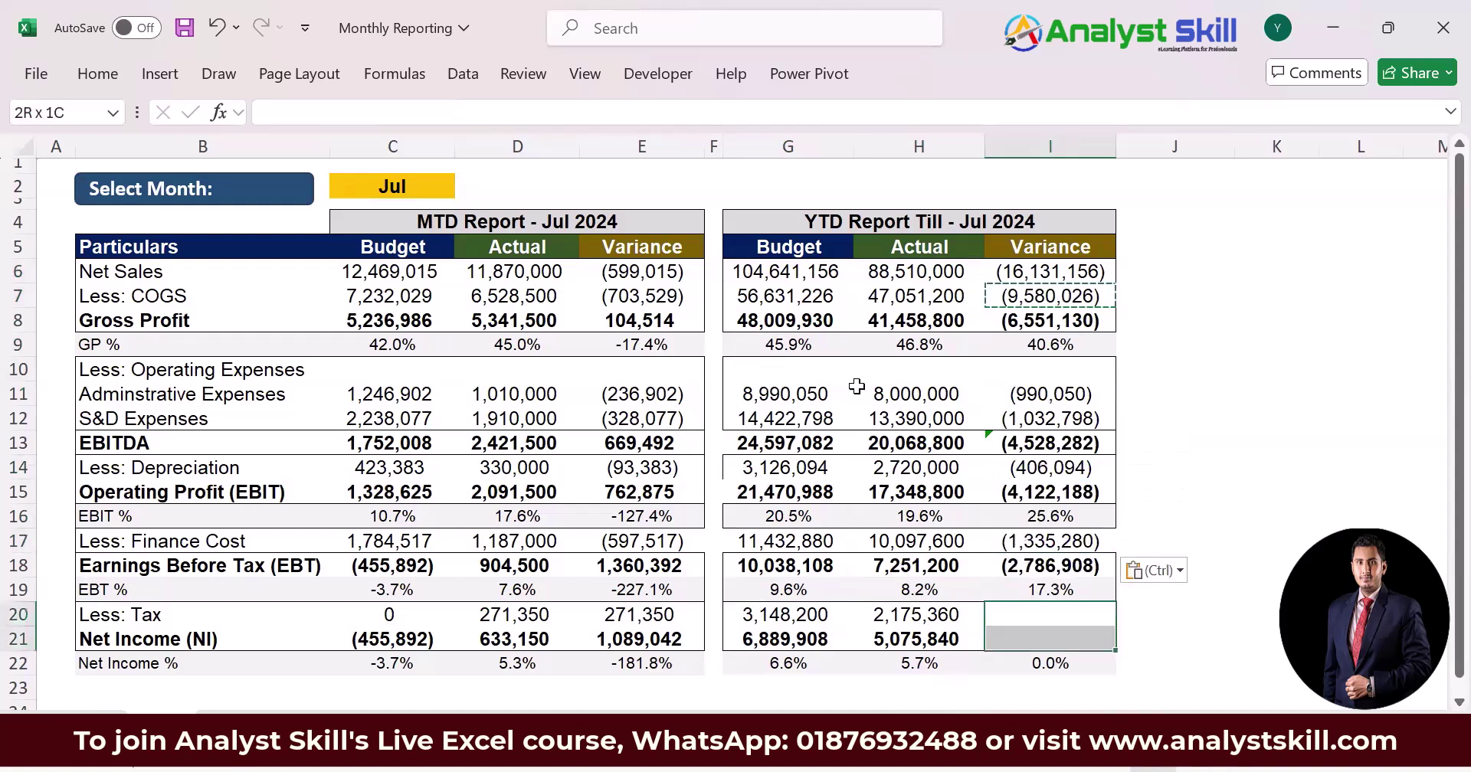
pyautogui.press('Return')
pyautogui.press('Left')
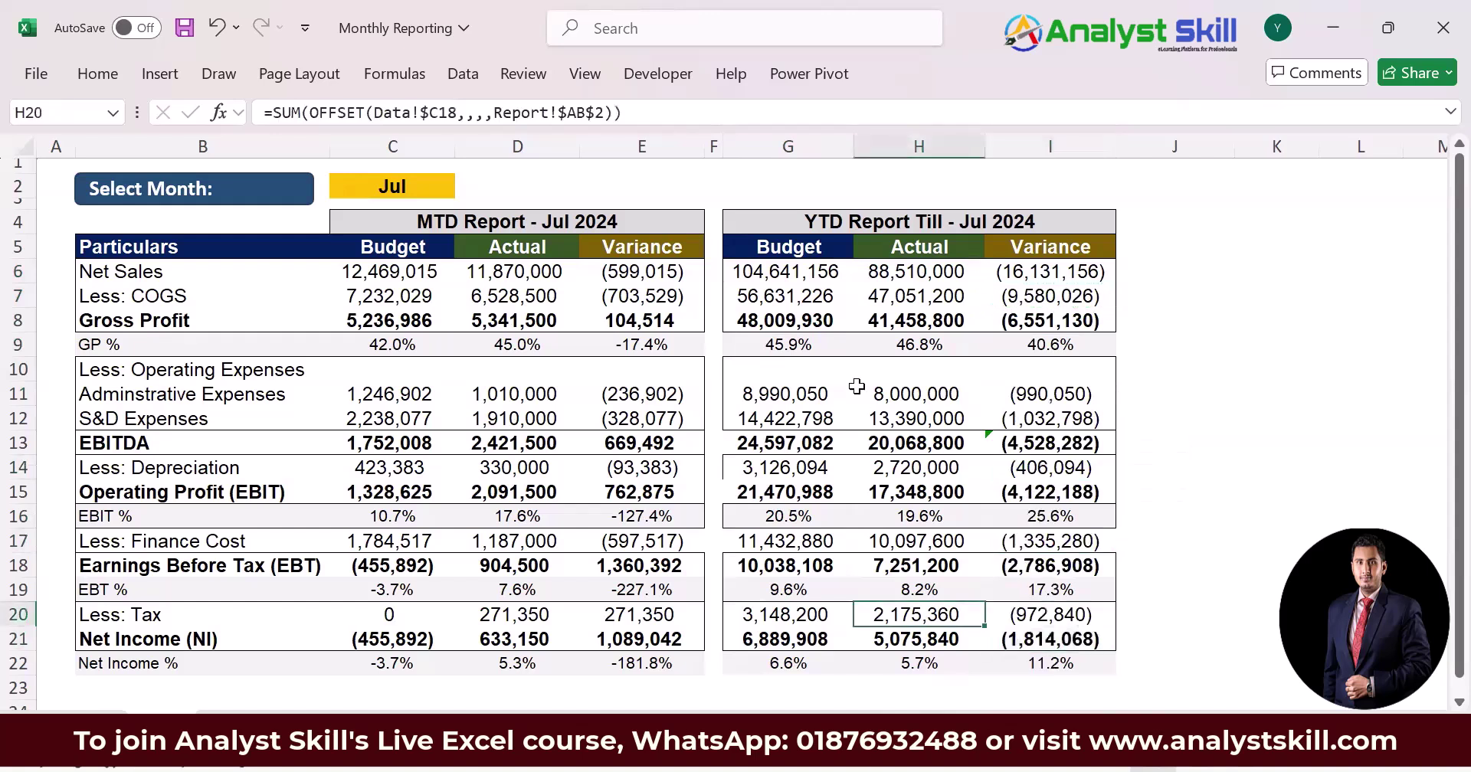
# Clear the Net Income % values from the YTD and MTD Variance columns, I22 and E22
pyautogui.press('Right')
pyautogui.press('Down')
pyautogui.press('Down')
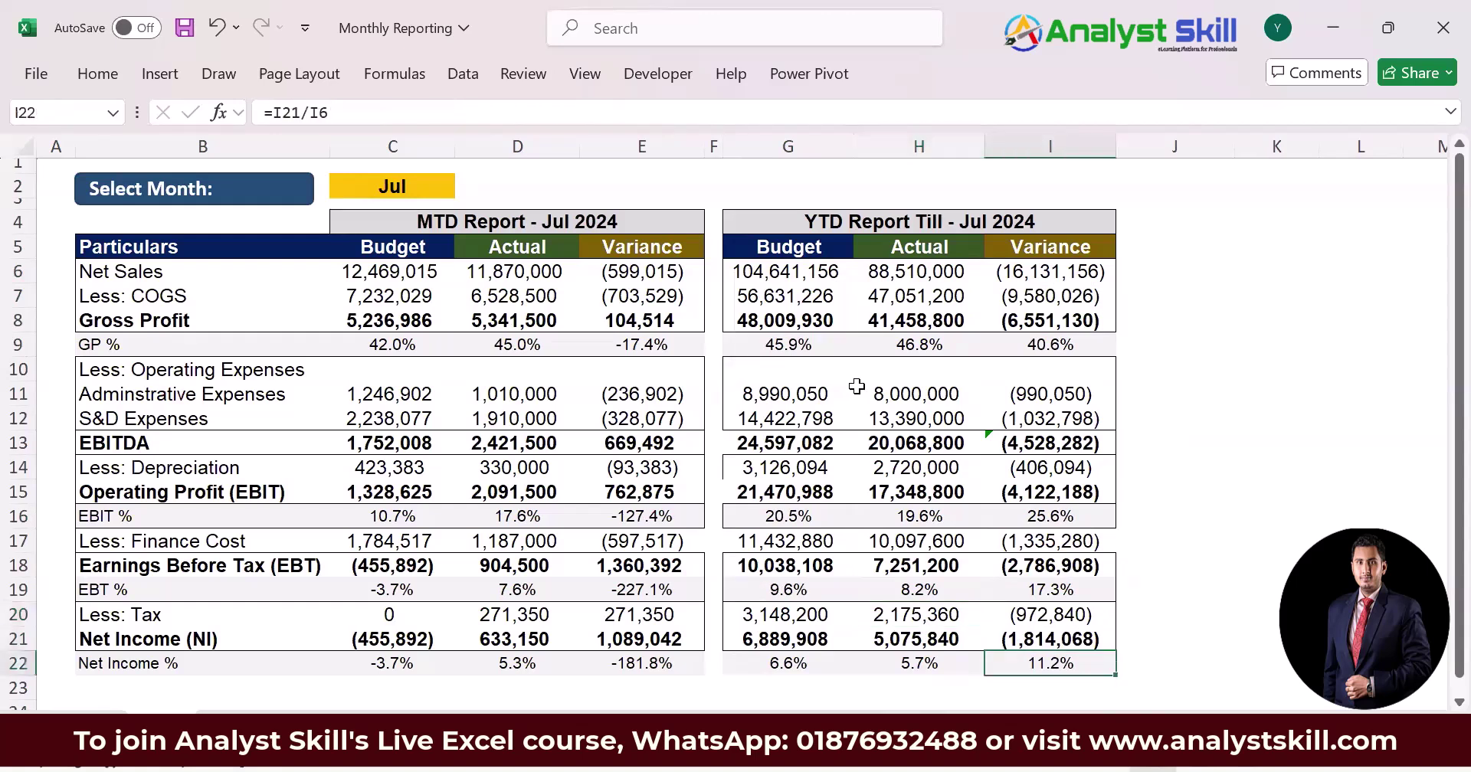
pyautogui.press('Delete')
pyautogui.press('Left')
pyautogui.press('Left')
pyautogui.press('Left')
pyautogui.press('Left')
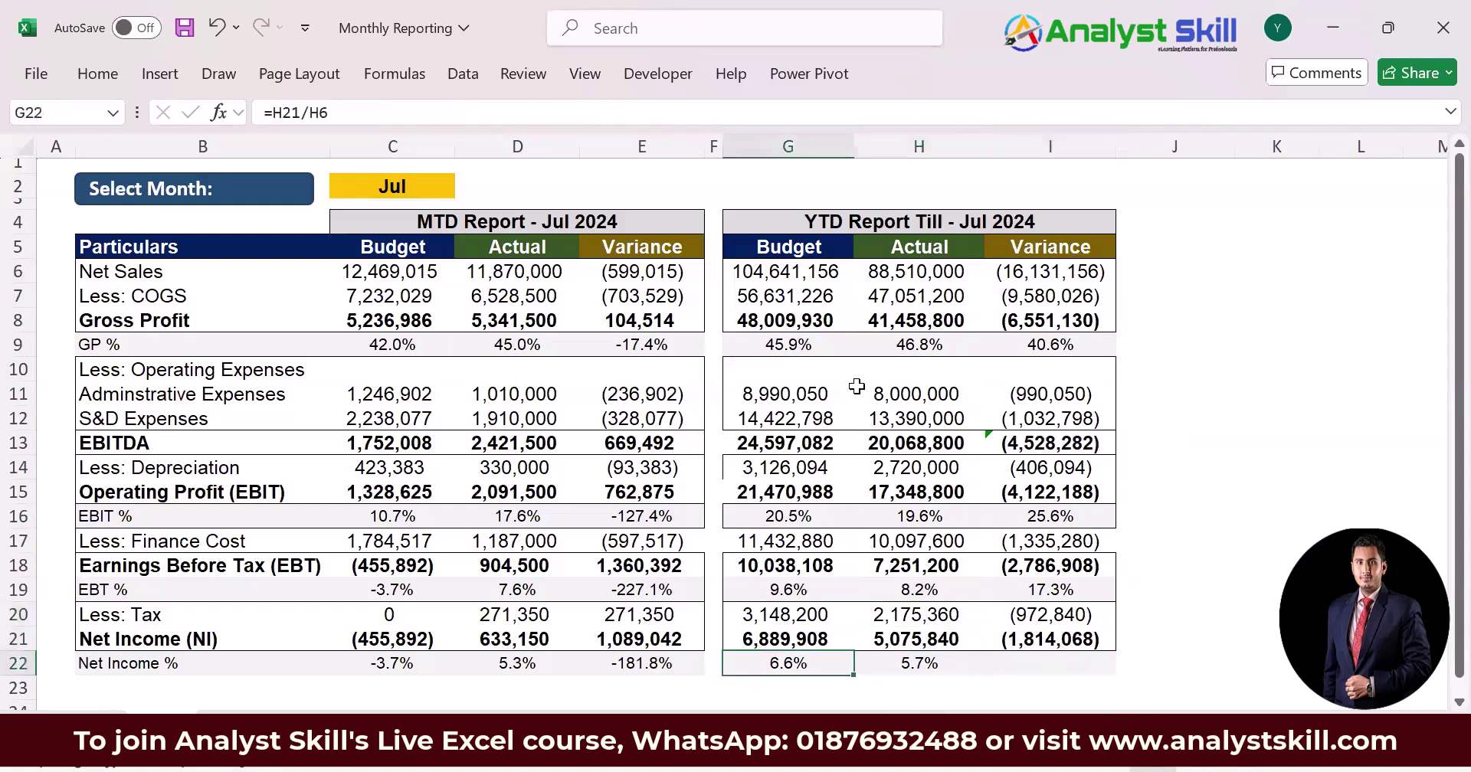
pyautogui.press('Delete')
# Clear the EBT % values from the MTD and YTD Variance columns, E19 and I19
pyautogui.press('Up')
pyautogui.press('Up')
pyautogui.press('Up')
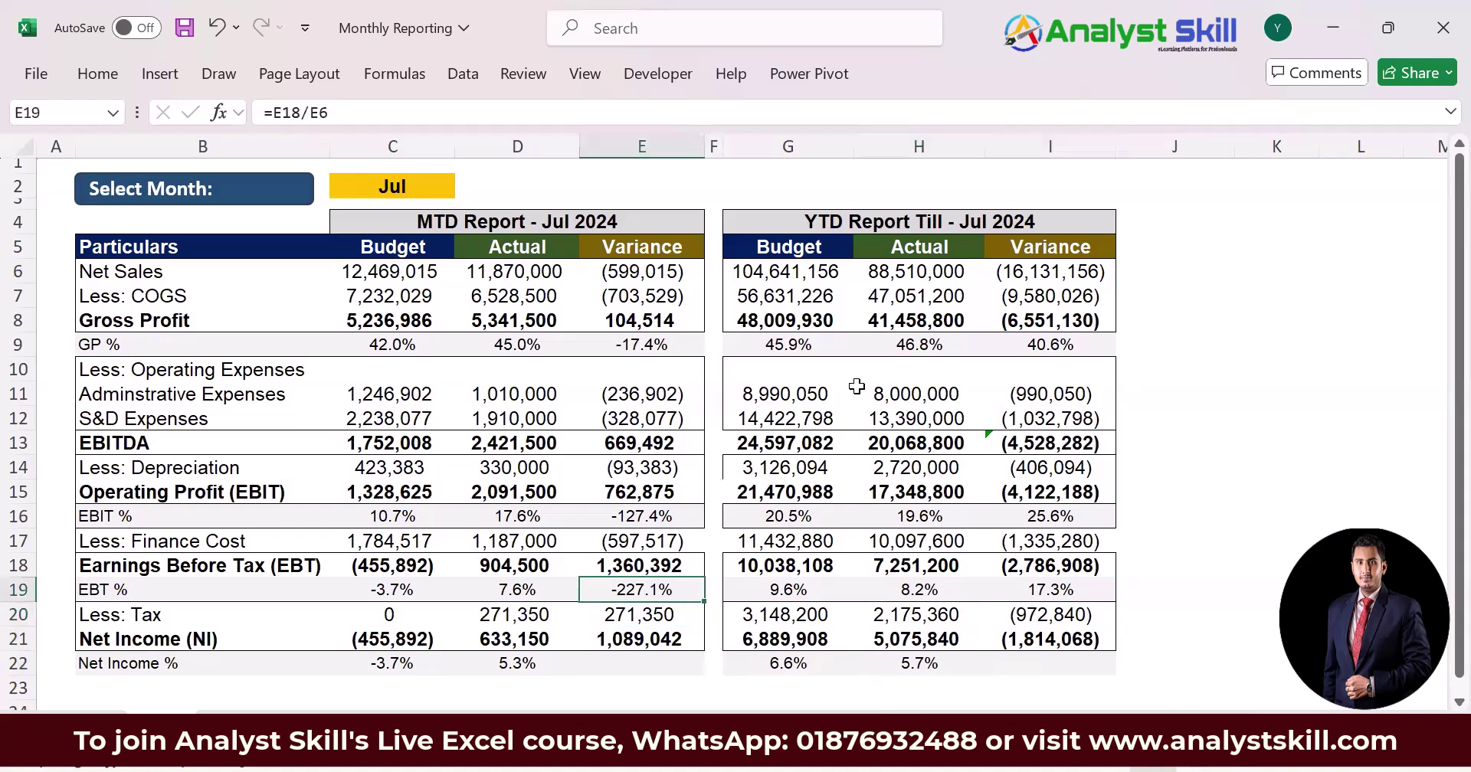
pyautogui.press('Delete')
pyautogui.press('Right')
pyautogui.press('Right')
pyautogui.press('Right')
pyautogui.press('Right')
pyautogui.press('Delete')
# Clear the EBIT % values from the YTD and MTD Variance columns, I16 and E16
pyautogui.press('Up')
pyautogui.press('Up')
pyautogui.press('Up')
pyautogui.press('Delete')
pyautogui.press('Left')
pyautogui.press('Left')
pyautogui.press('Left')
pyautogui.press('Left')
pyautogui.press('Delete')
# Clear the GP % values from the MTD and YTD Variance columns, E9 and I9, and return to cell A1
pyautogui.press('Up')
pyautogui.press('Up')
pyautogui.press('Up')
pyautogui.press('Up')
pyautogui.press('Up')
pyautogui.press('Up')
pyautogui.press('Up')
pyautogui.press('Delete')
pyautogui.press('Right')
pyautogui.press('Right')
pyautogui.press('Right')
pyautogui.press('Right')
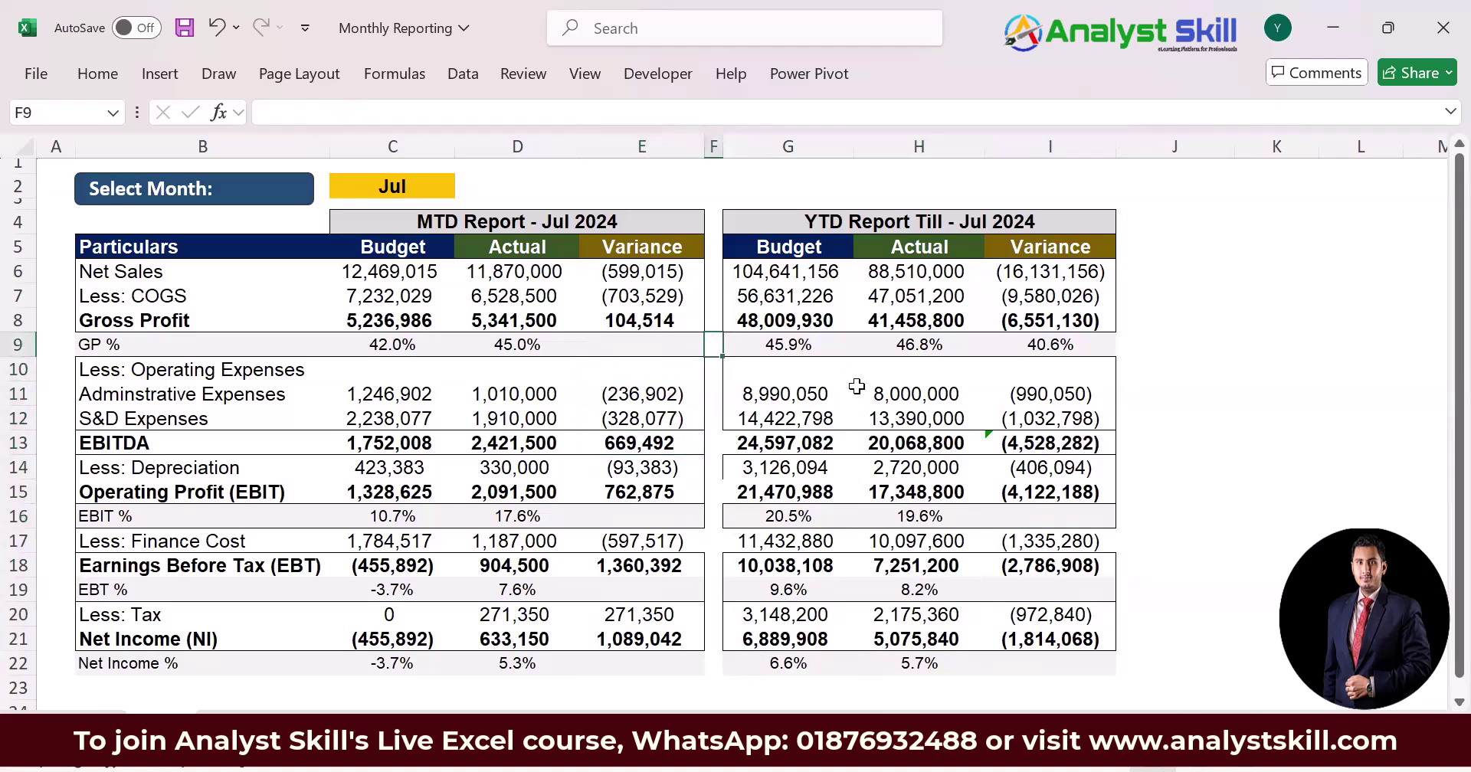
pyautogui.press('Delete')
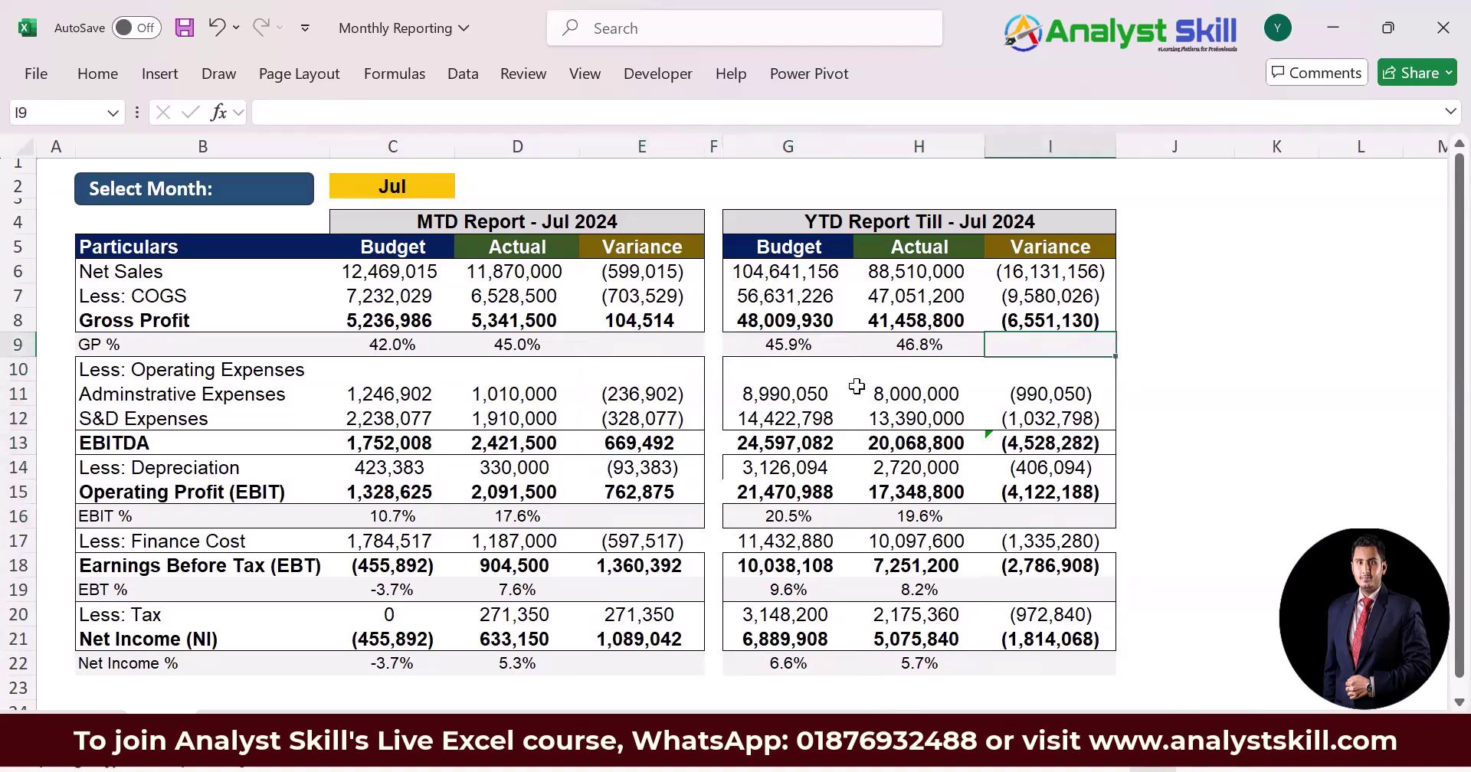
pyautogui.hotkey('ctrl', 'Home')
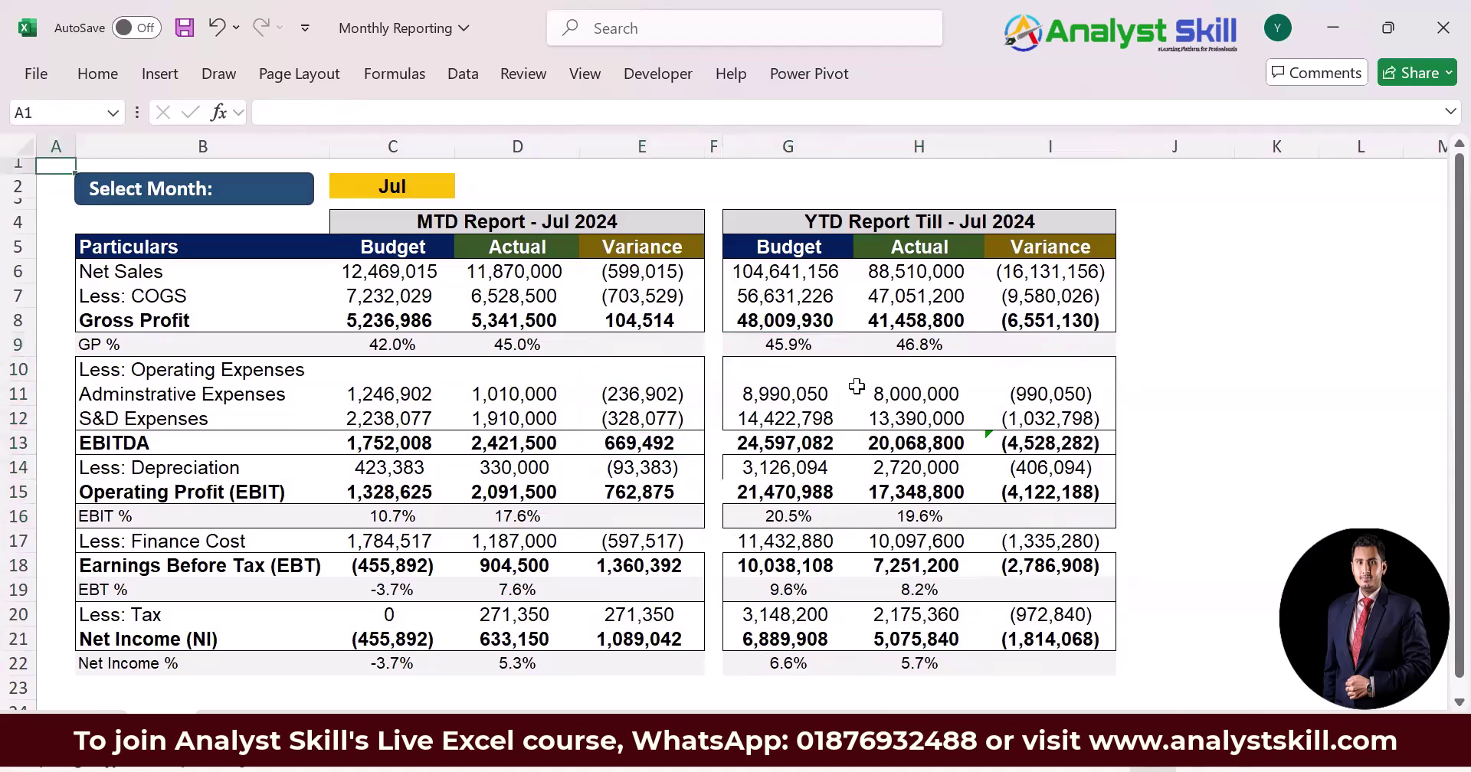
# Test the dynamic report by switching the selected month in C2 to Sep, Feb, Oct and Nov in turn
pyautogui.click(426, 181)
pyautogui.click(464, 186)
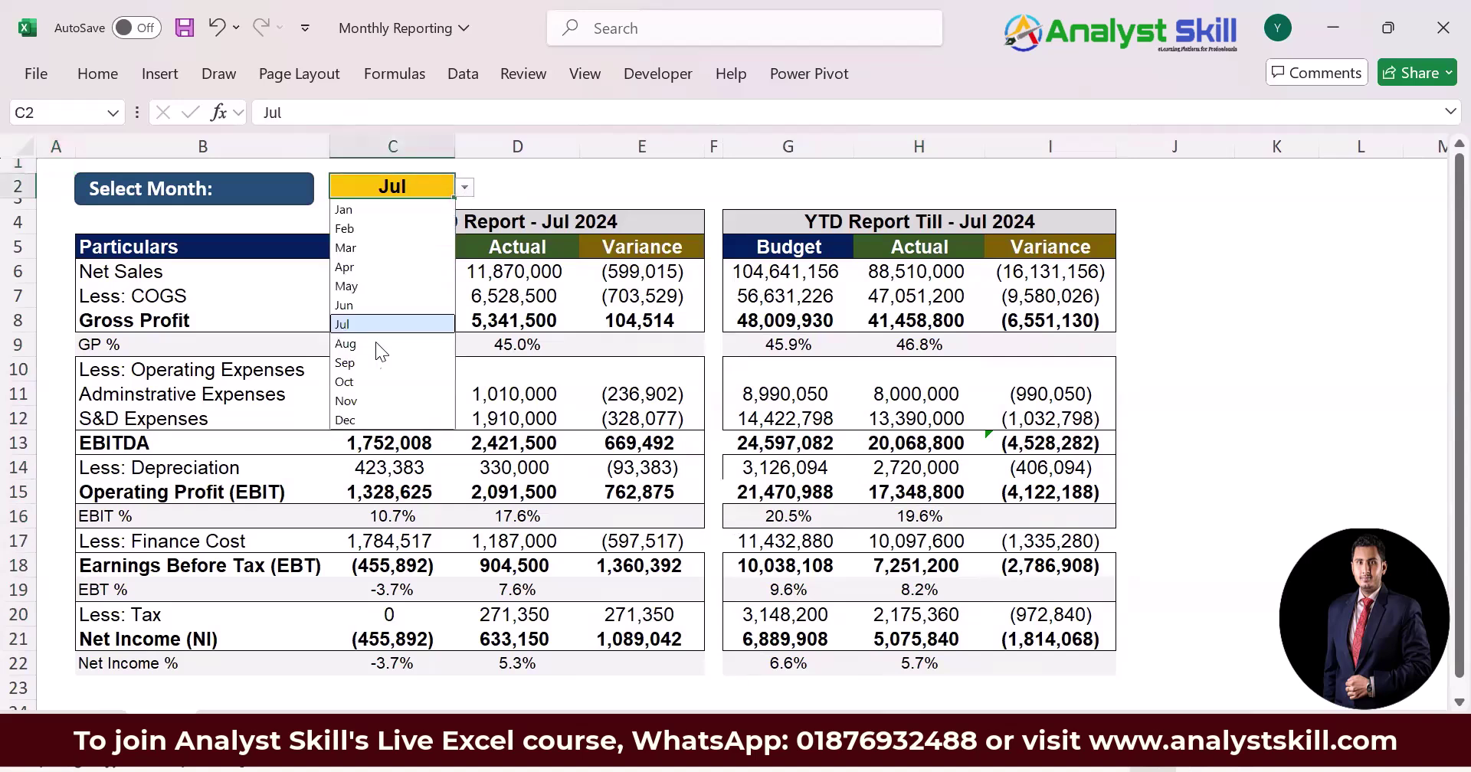
pyautogui.click(368, 362)
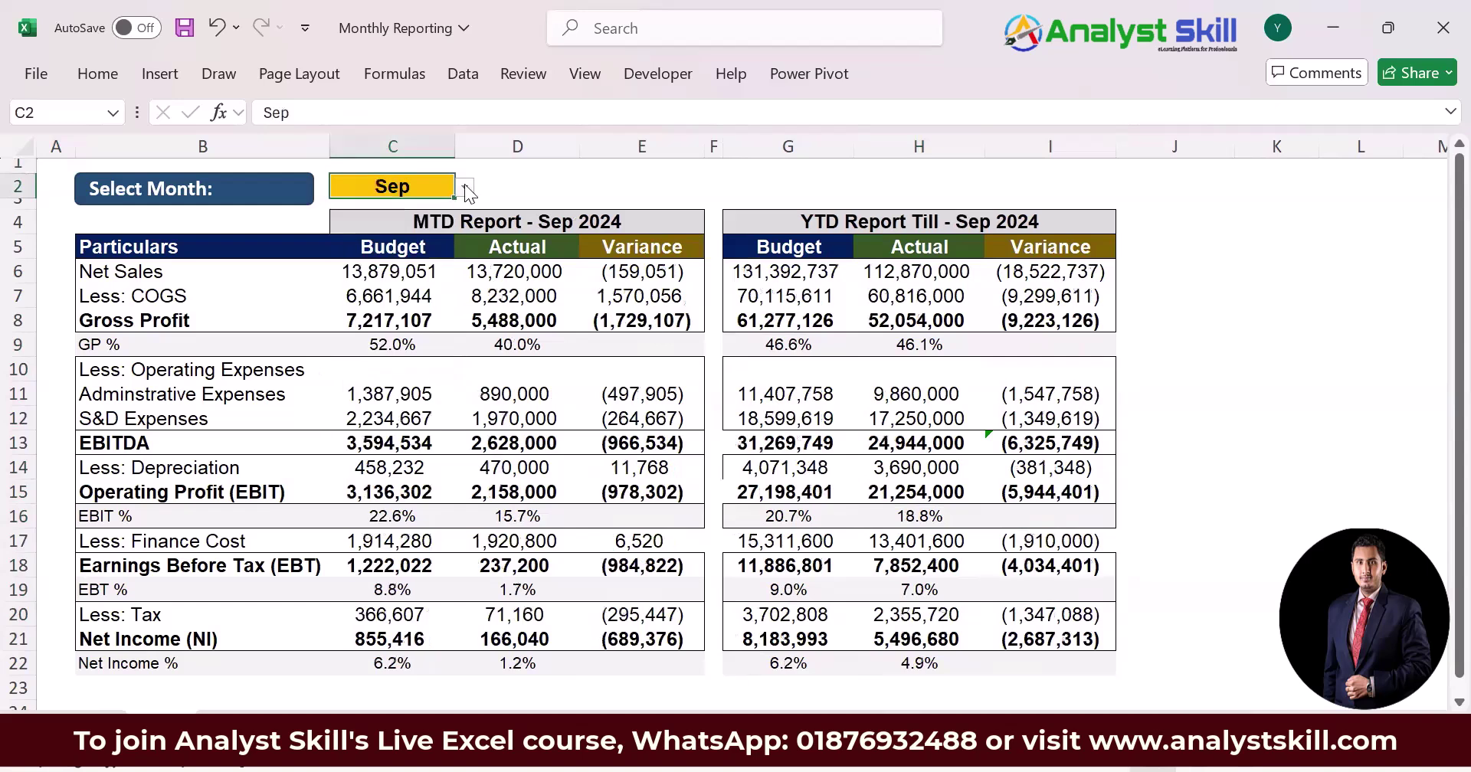
pyautogui.click(464, 191)
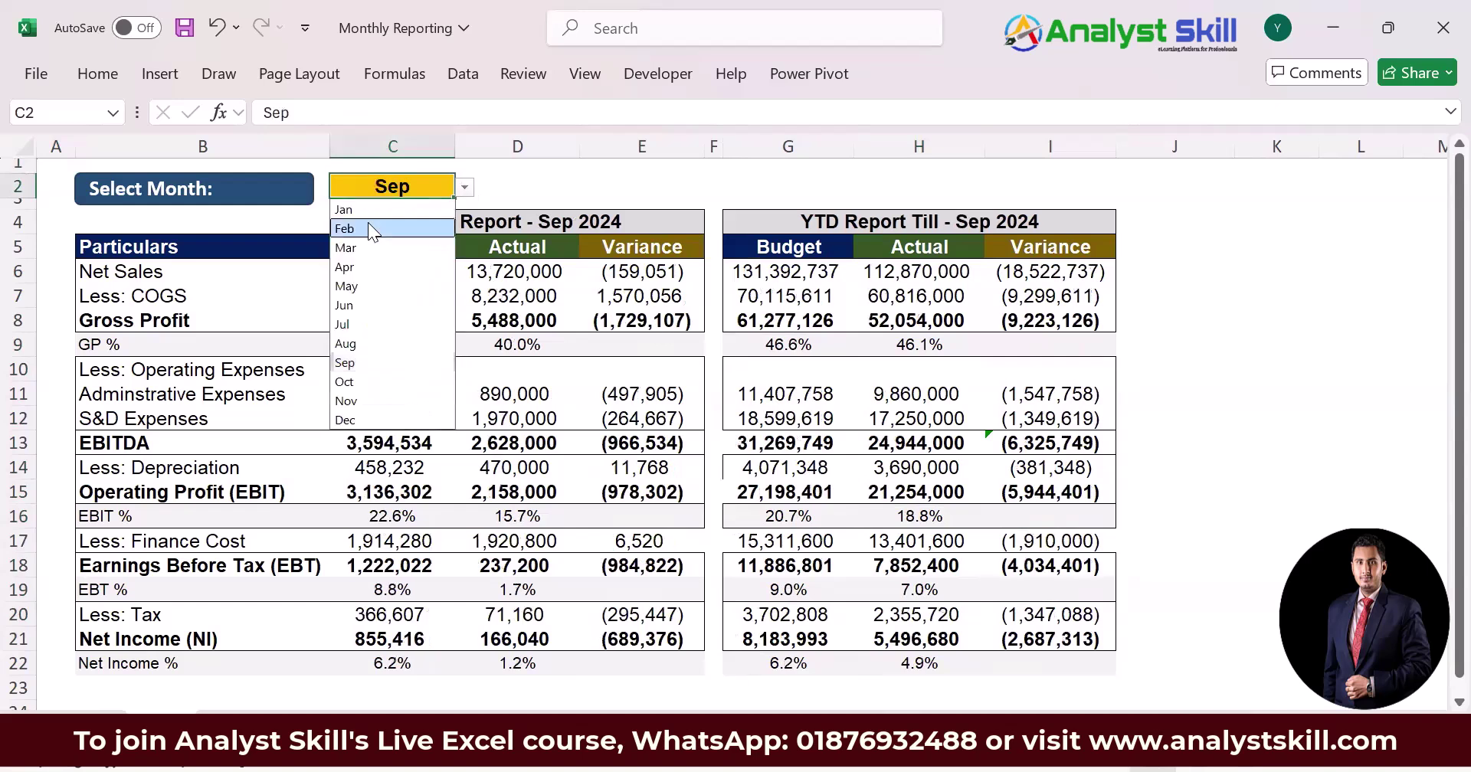
pyautogui.click(368, 222)
pyautogui.click(465, 188)
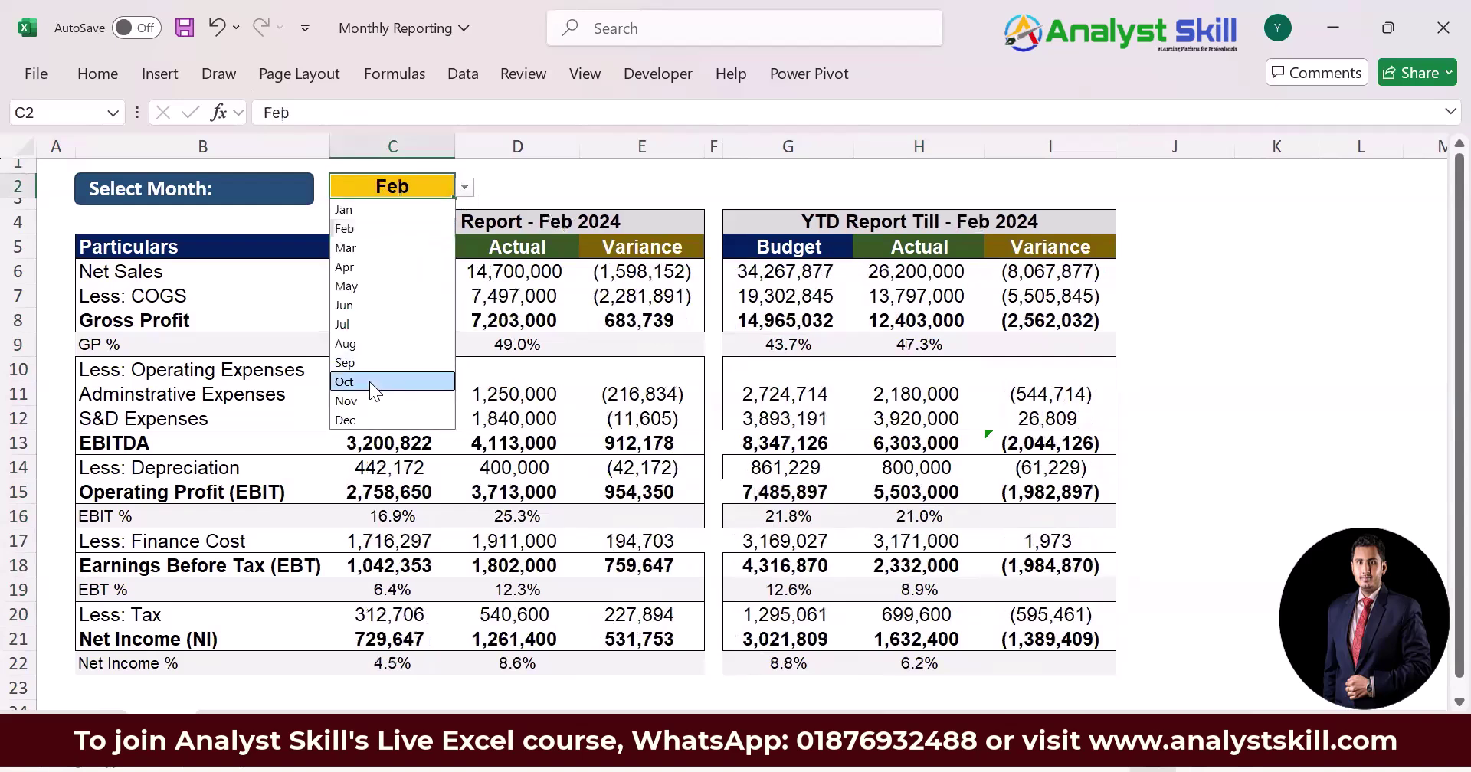
pyautogui.press('Return')
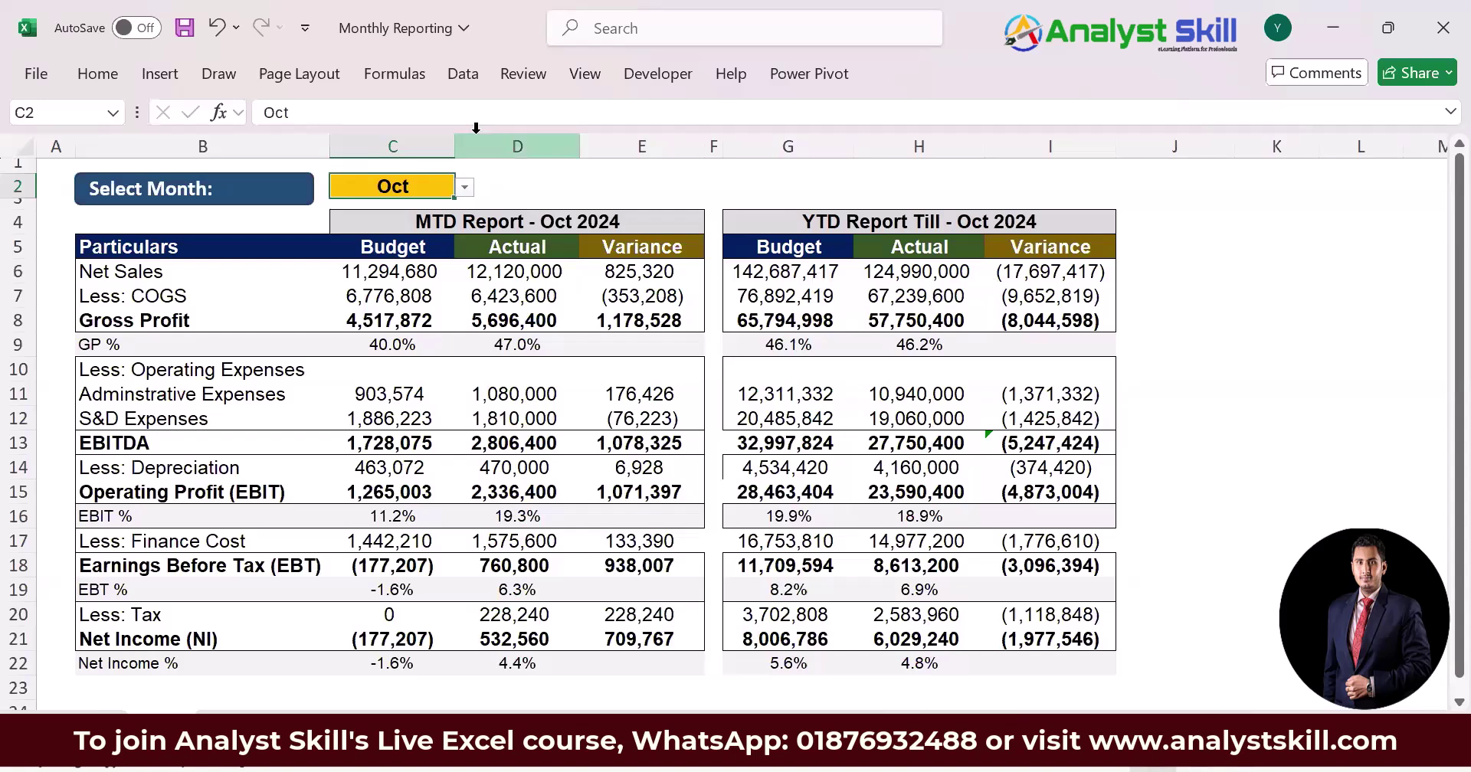
pyautogui.click(464, 188)
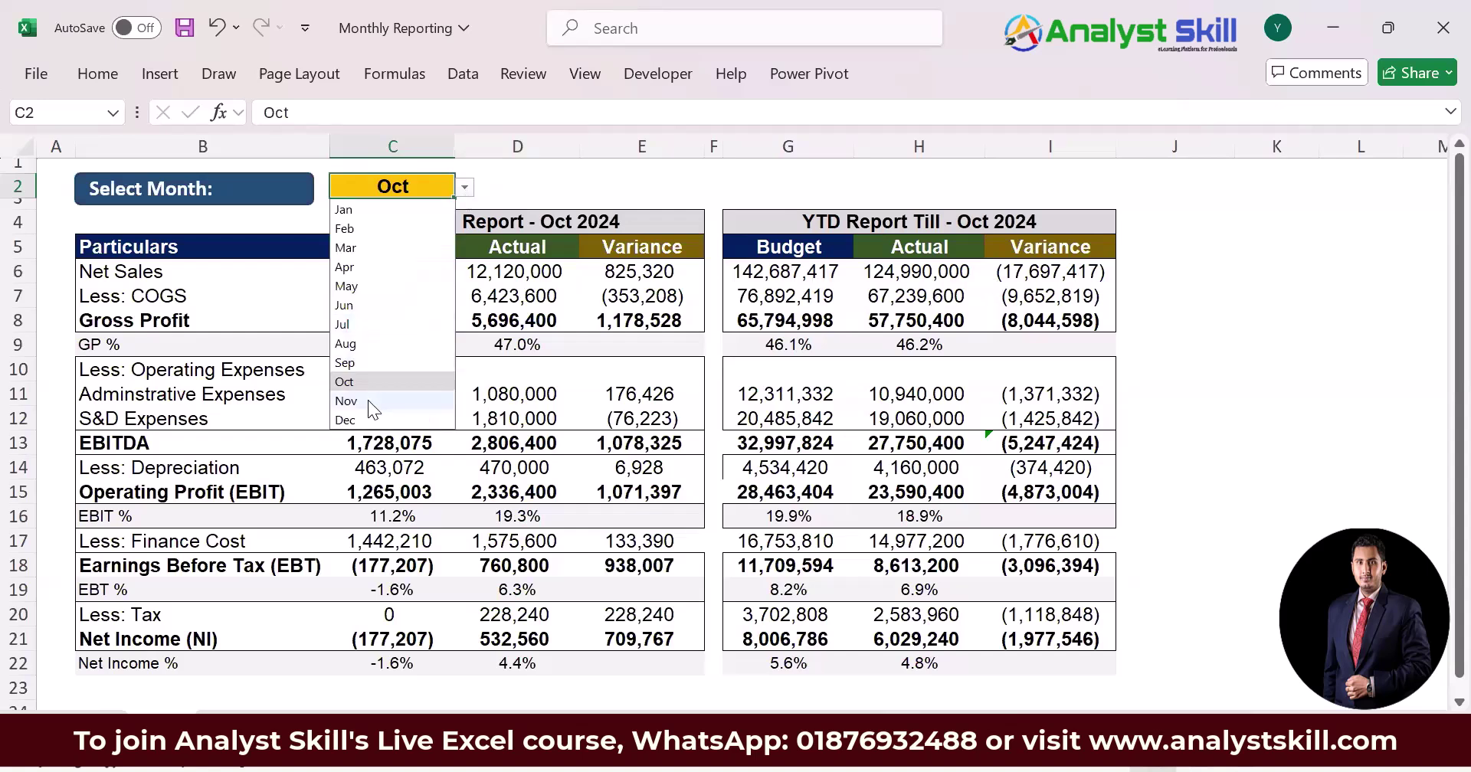
pyautogui.press('Return')
# Switch the report month in C2 through Jan, Feb and May, and set it back to Jan
pyautogui.click(465, 188)
pyautogui.click(381, 208)
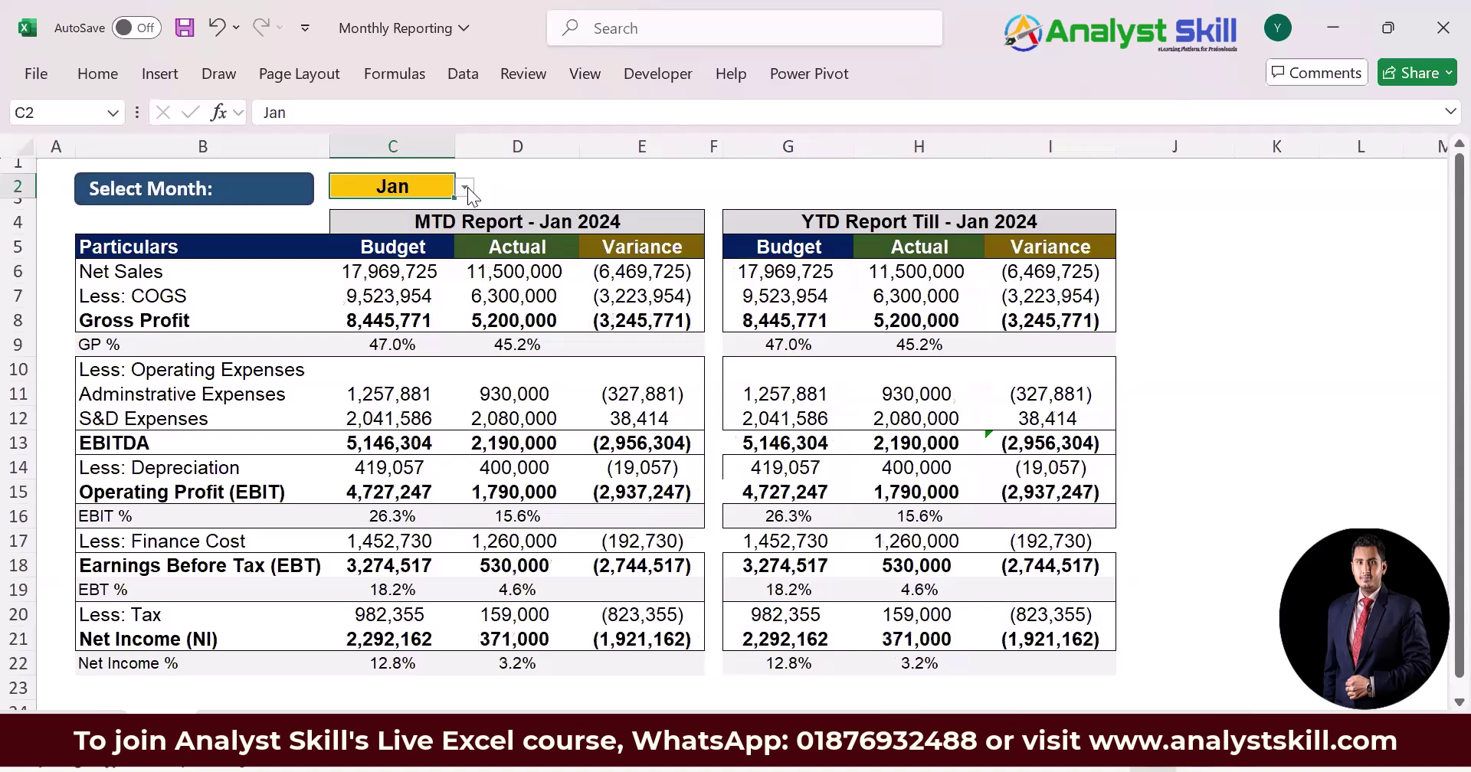
pyautogui.click(465, 187)
pyautogui.click(382, 222)
pyautogui.click(464, 188)
pyautogui.click(377, 285)
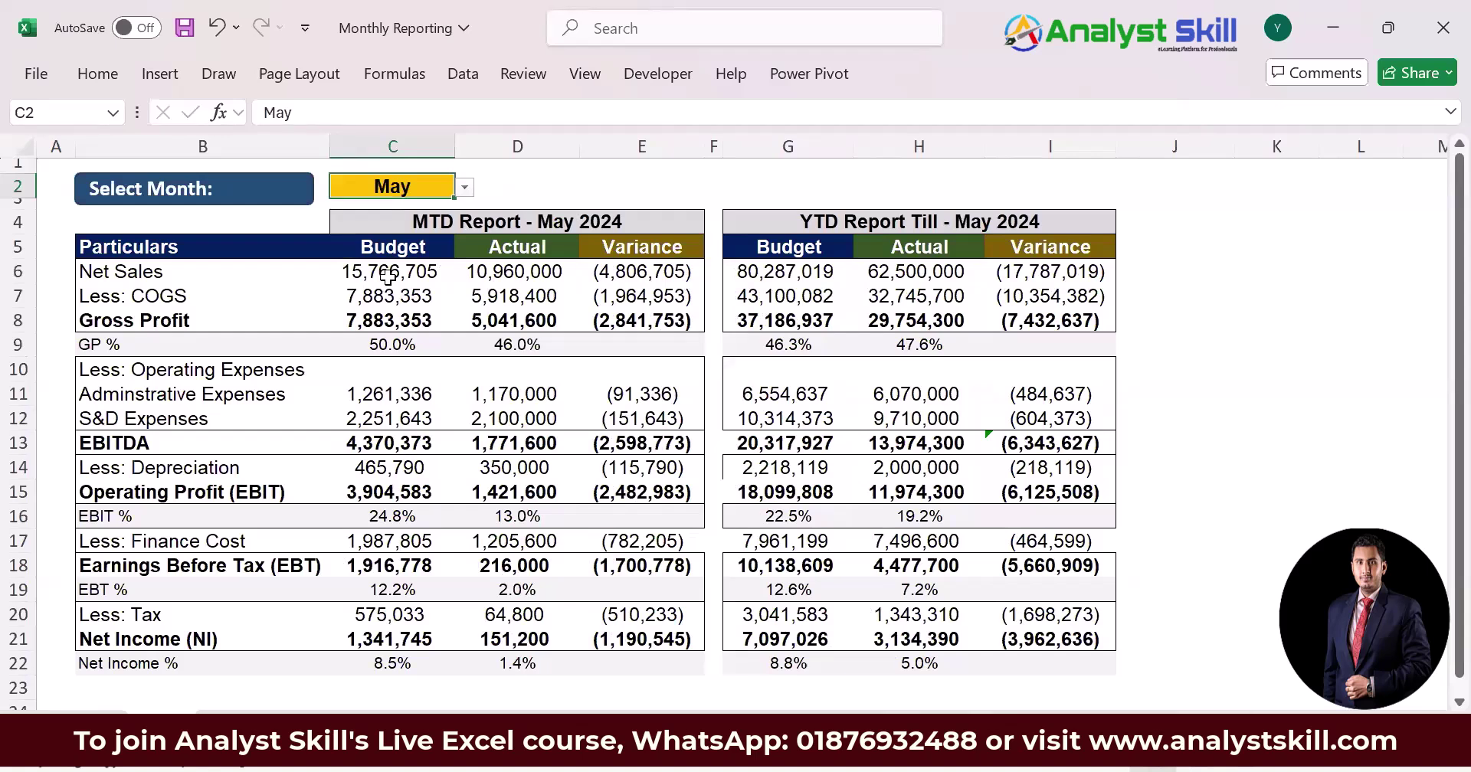
pyautogui.click(464, 189)
pyautogui.click(390, 211)
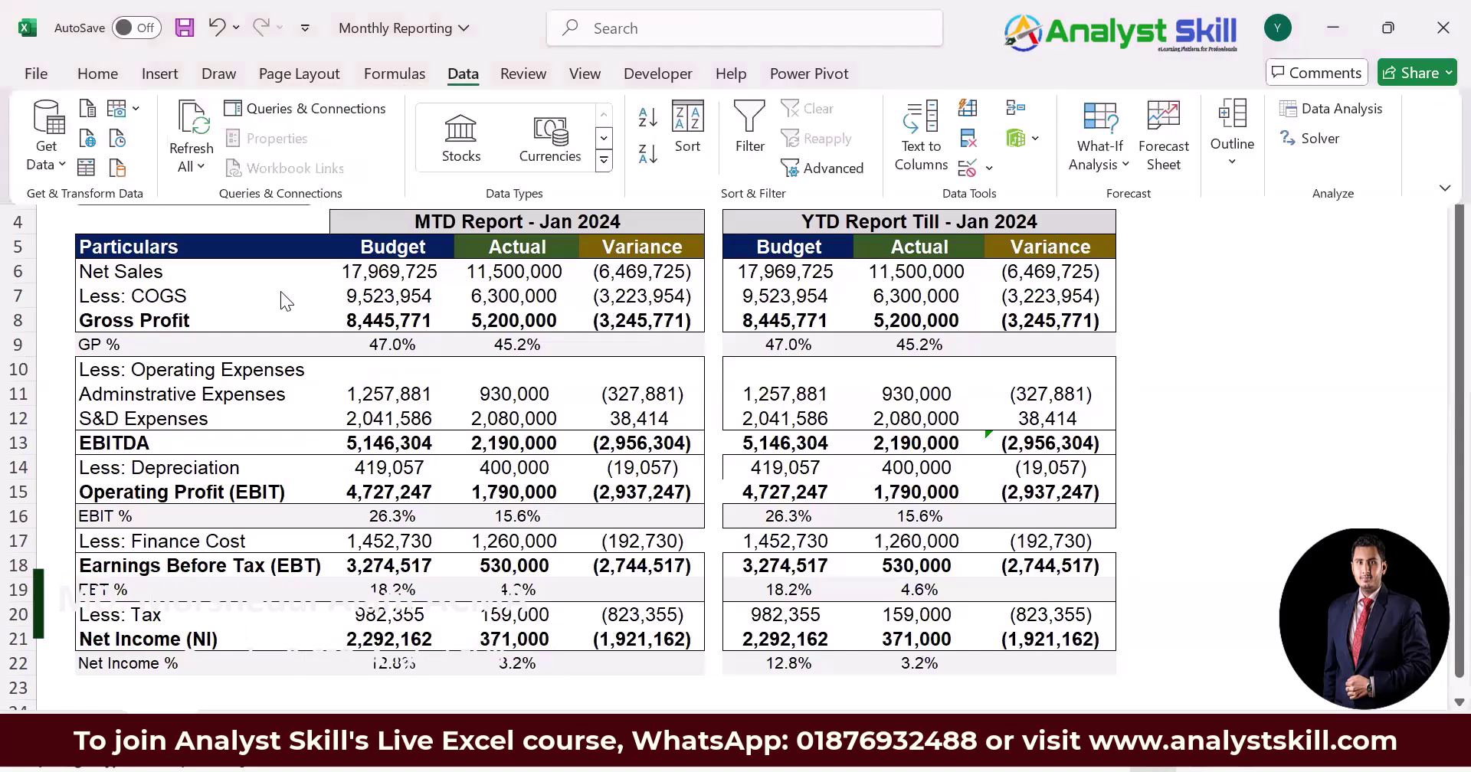
pyautogui.click(455, 76)
pyautogui.click(455, 76)
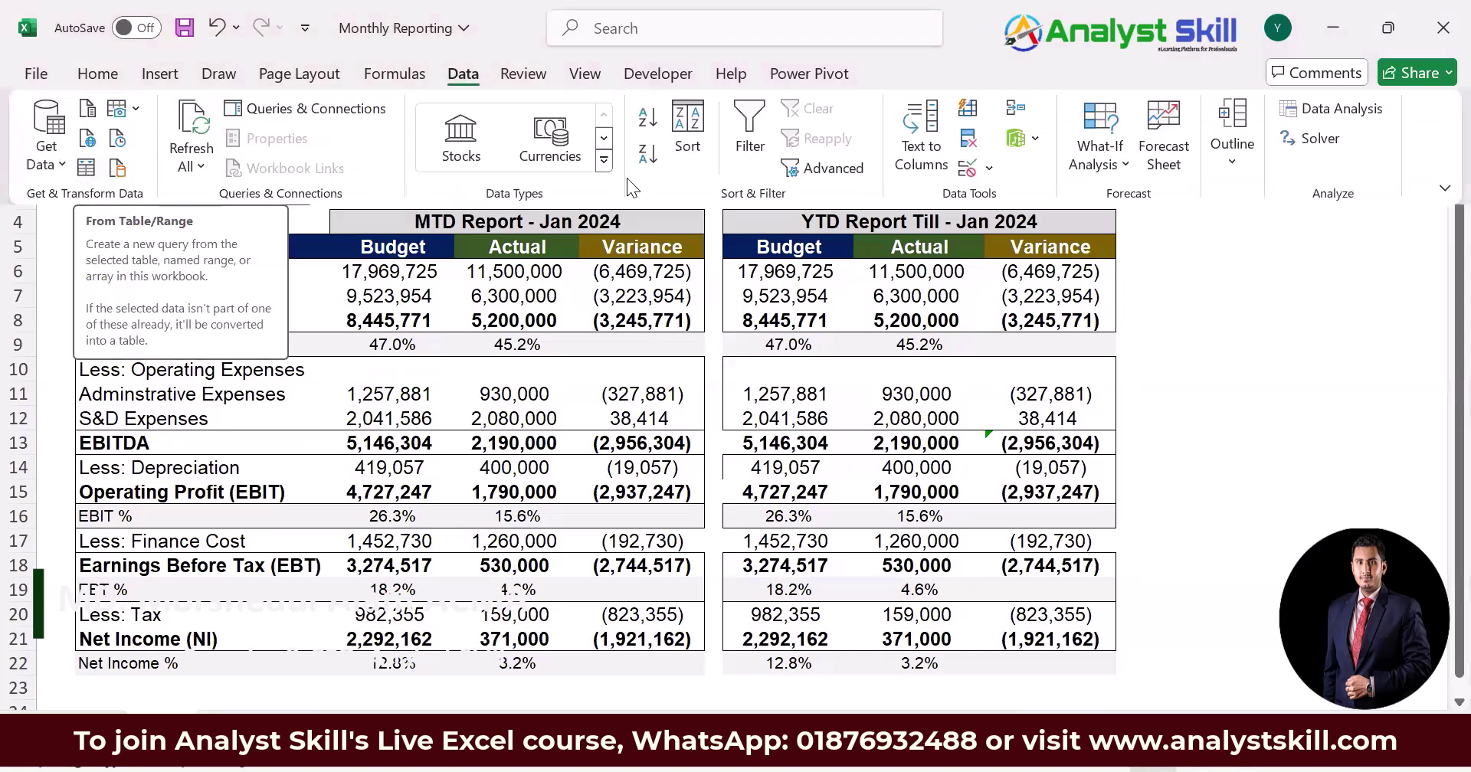
pyautogui.click(1099, 167)
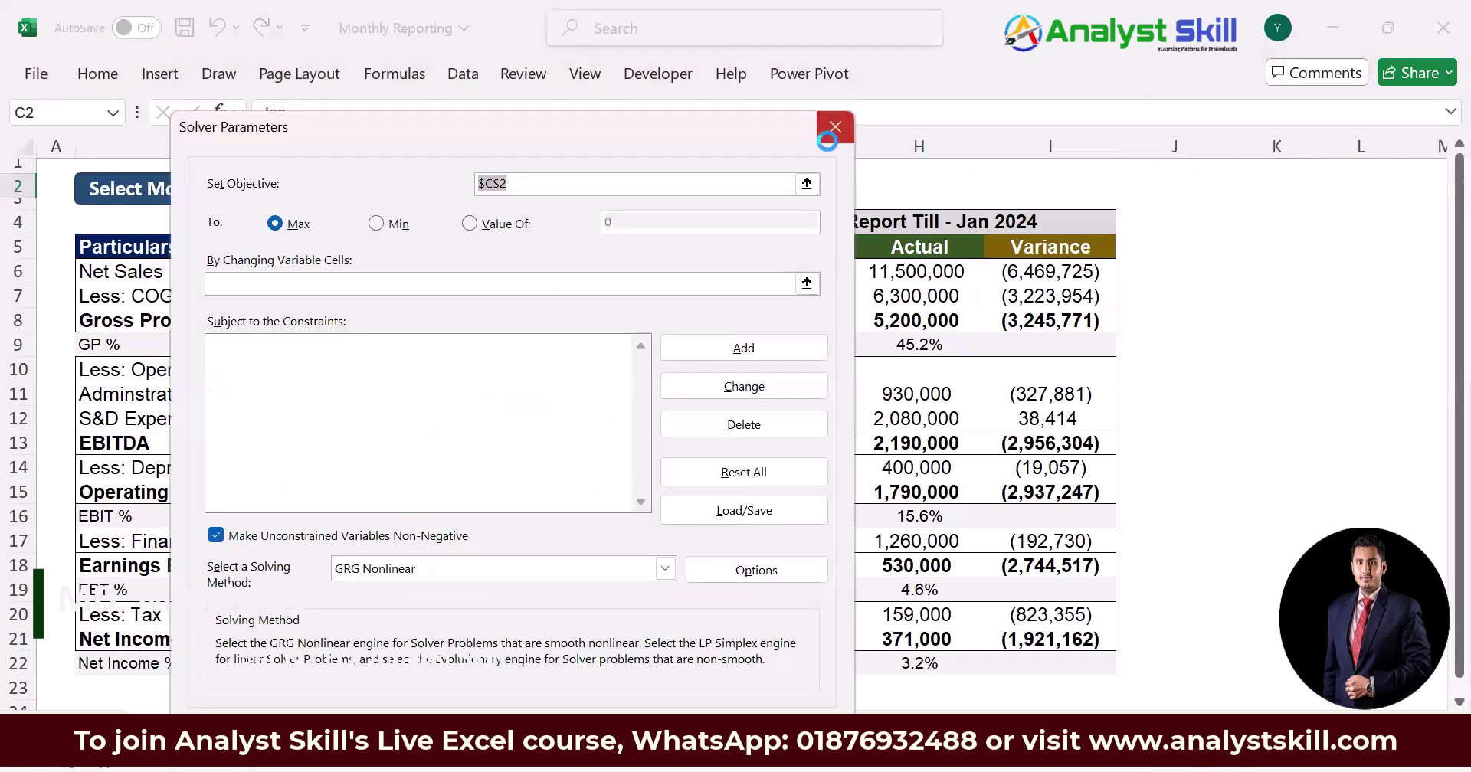
pyautogui.click(831, 132)
pyautogui.click(813, 72)
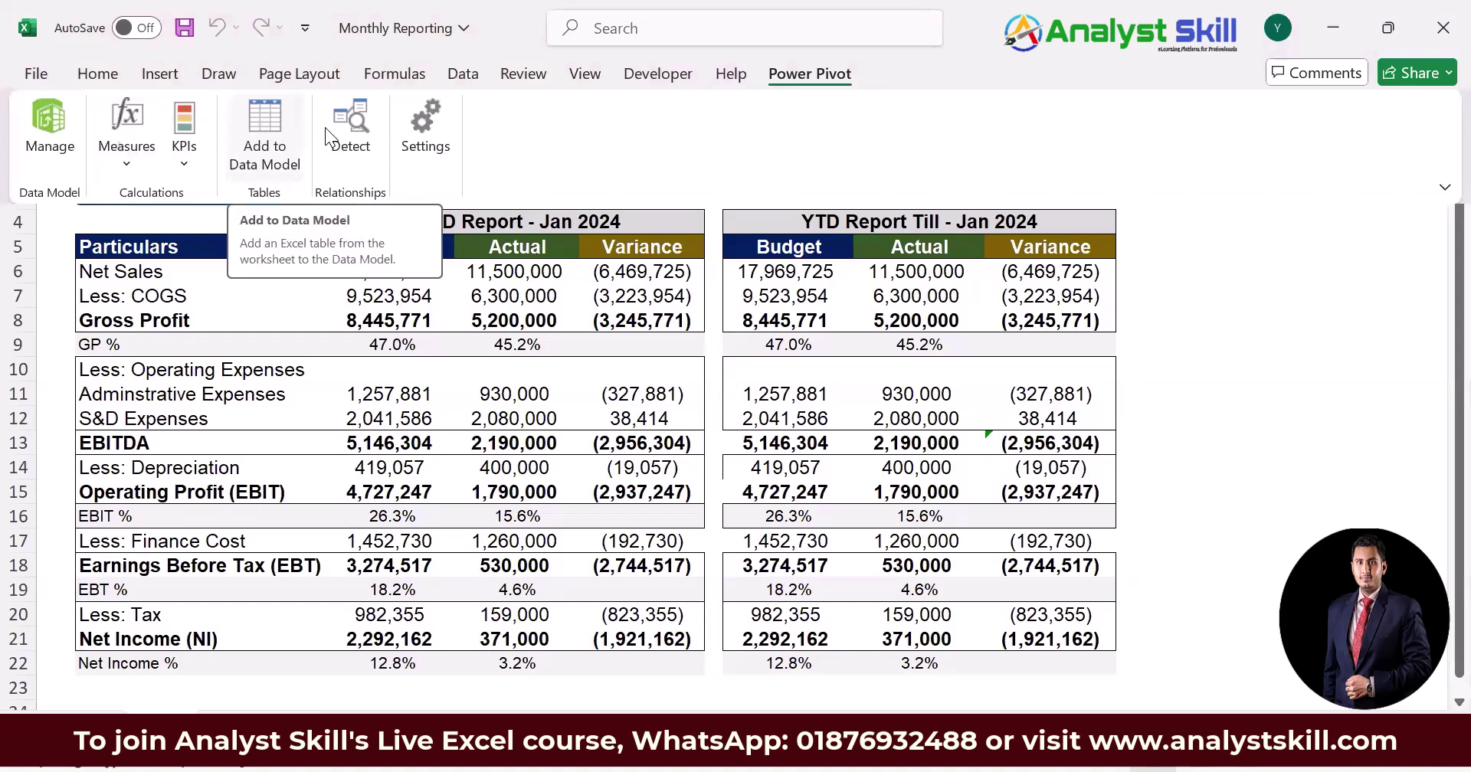
pyautogui.click(96, 74)
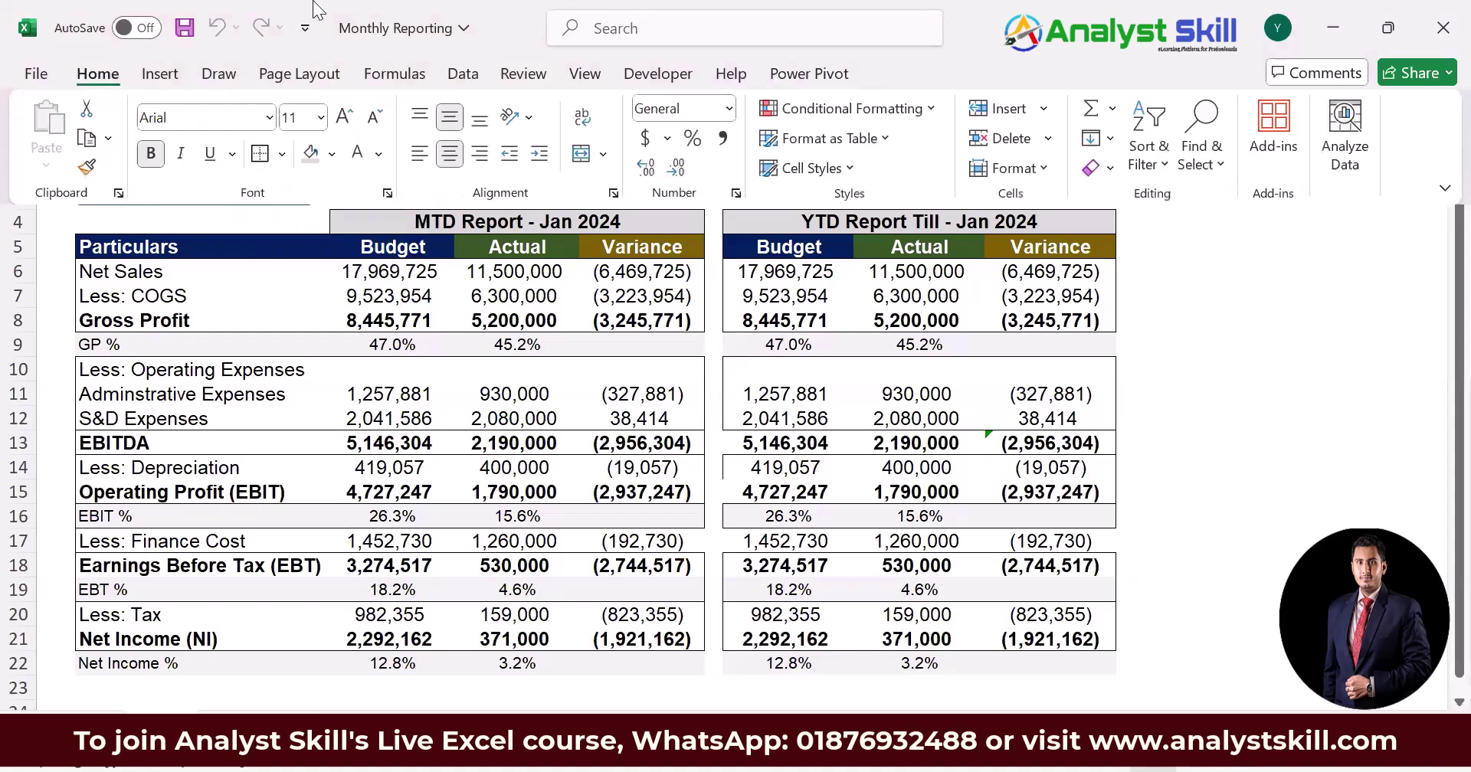
pyautogui.click(545, 308)
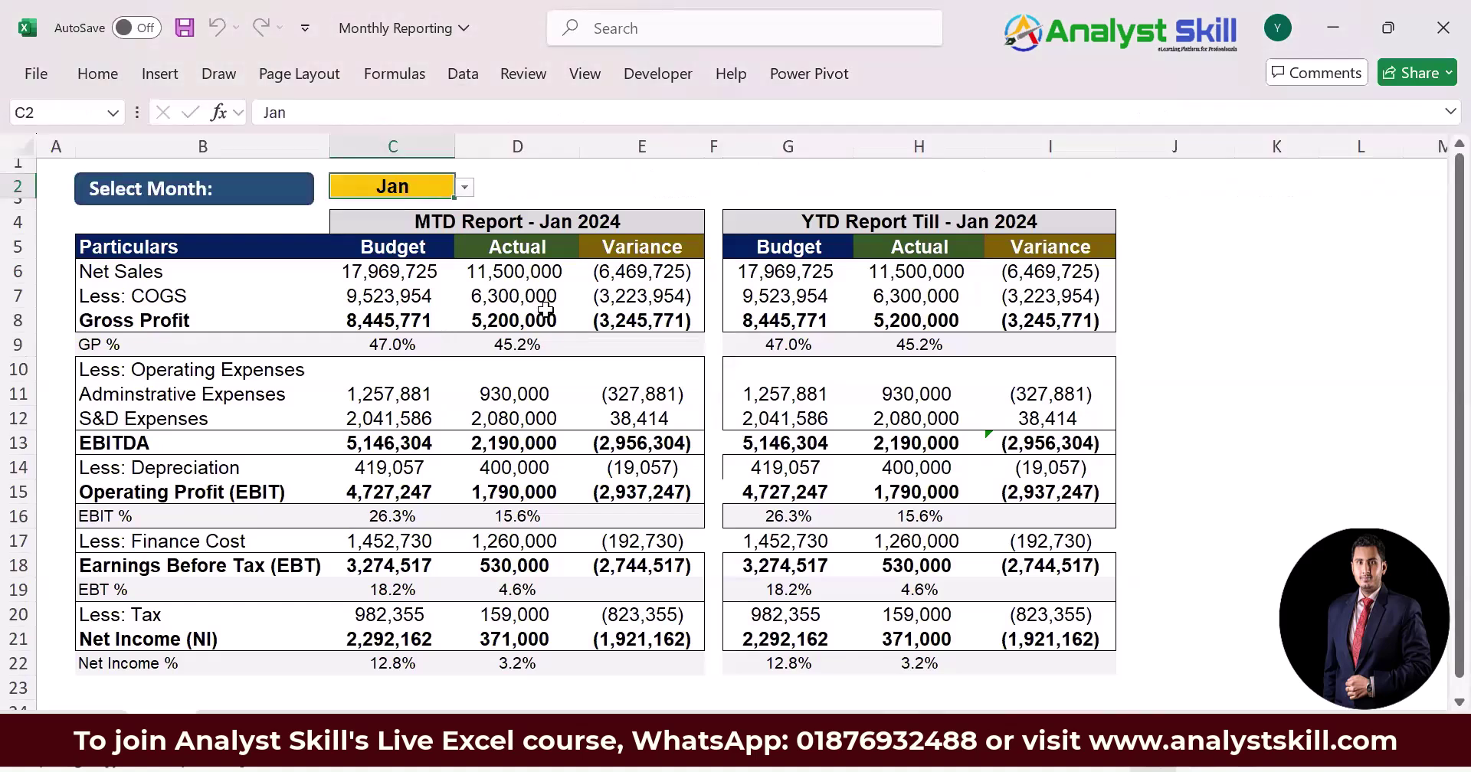
# Examine the forecasted and actual P&L tables on the Data sheet and return to the column headings of the report
pyautogui.click(635, 270)
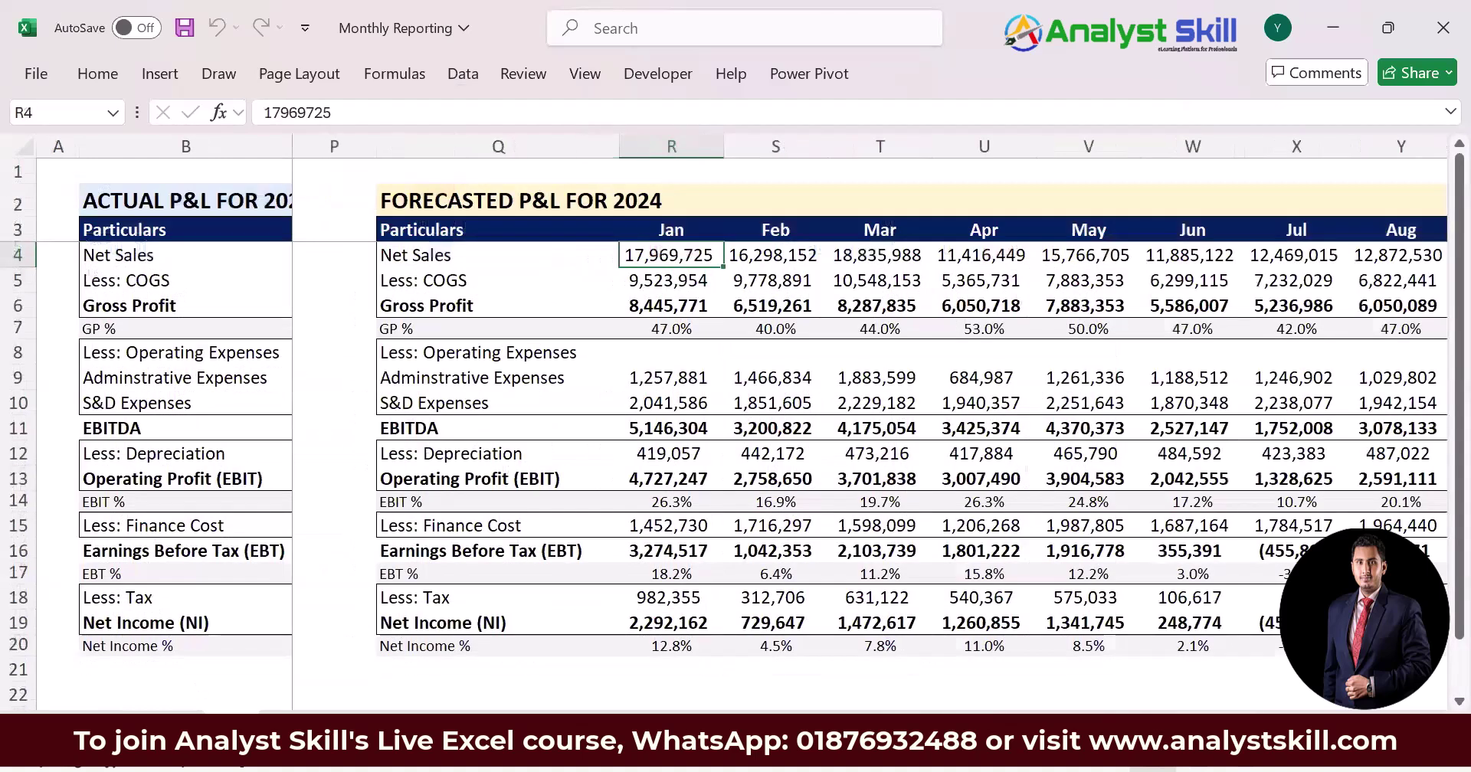
pyautogui.press('Home')
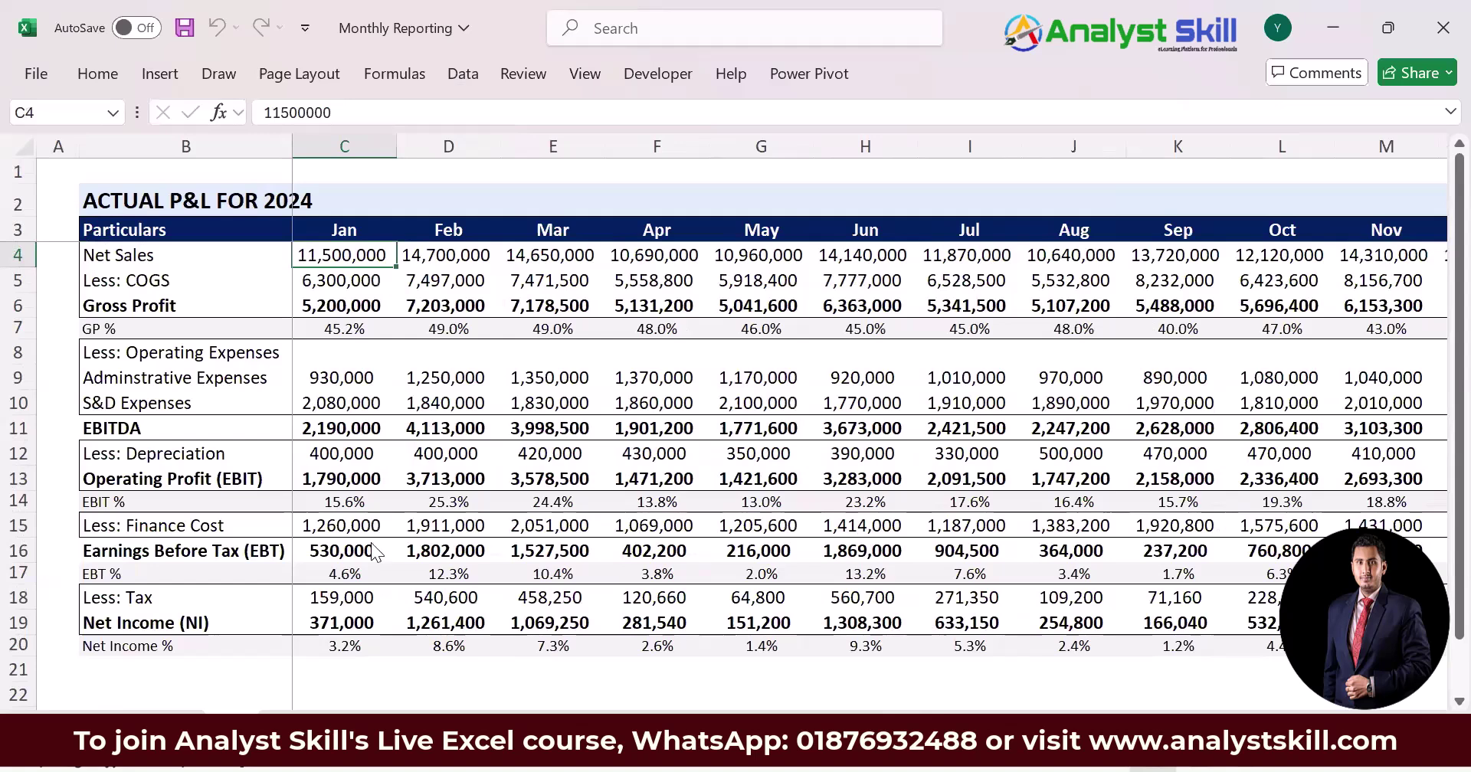
pyautogui.click(161, 723)
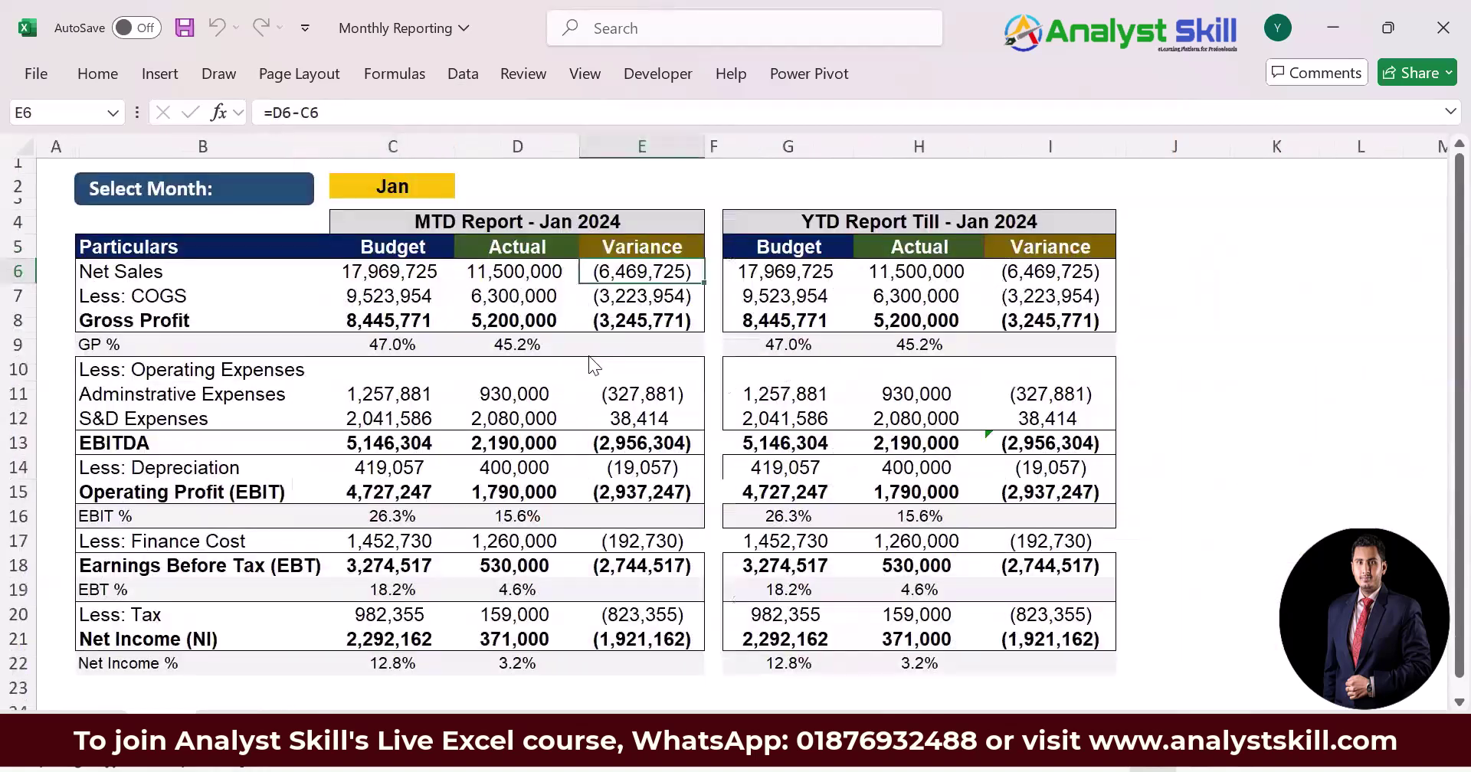
pyautogui.click(638, 245)
pyautogui.press('Left')
pyautogui.press('Left')
pyautogui.press('Left')
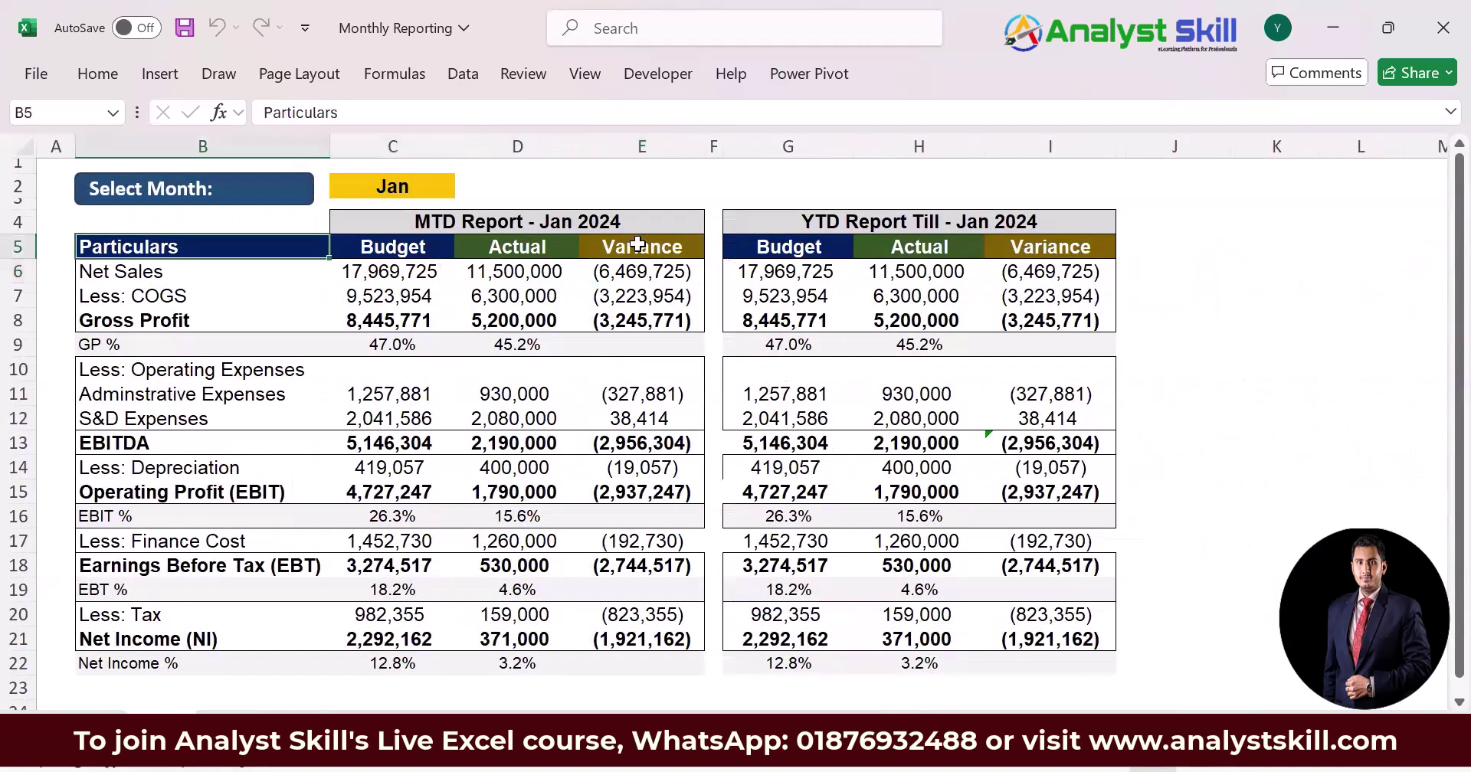